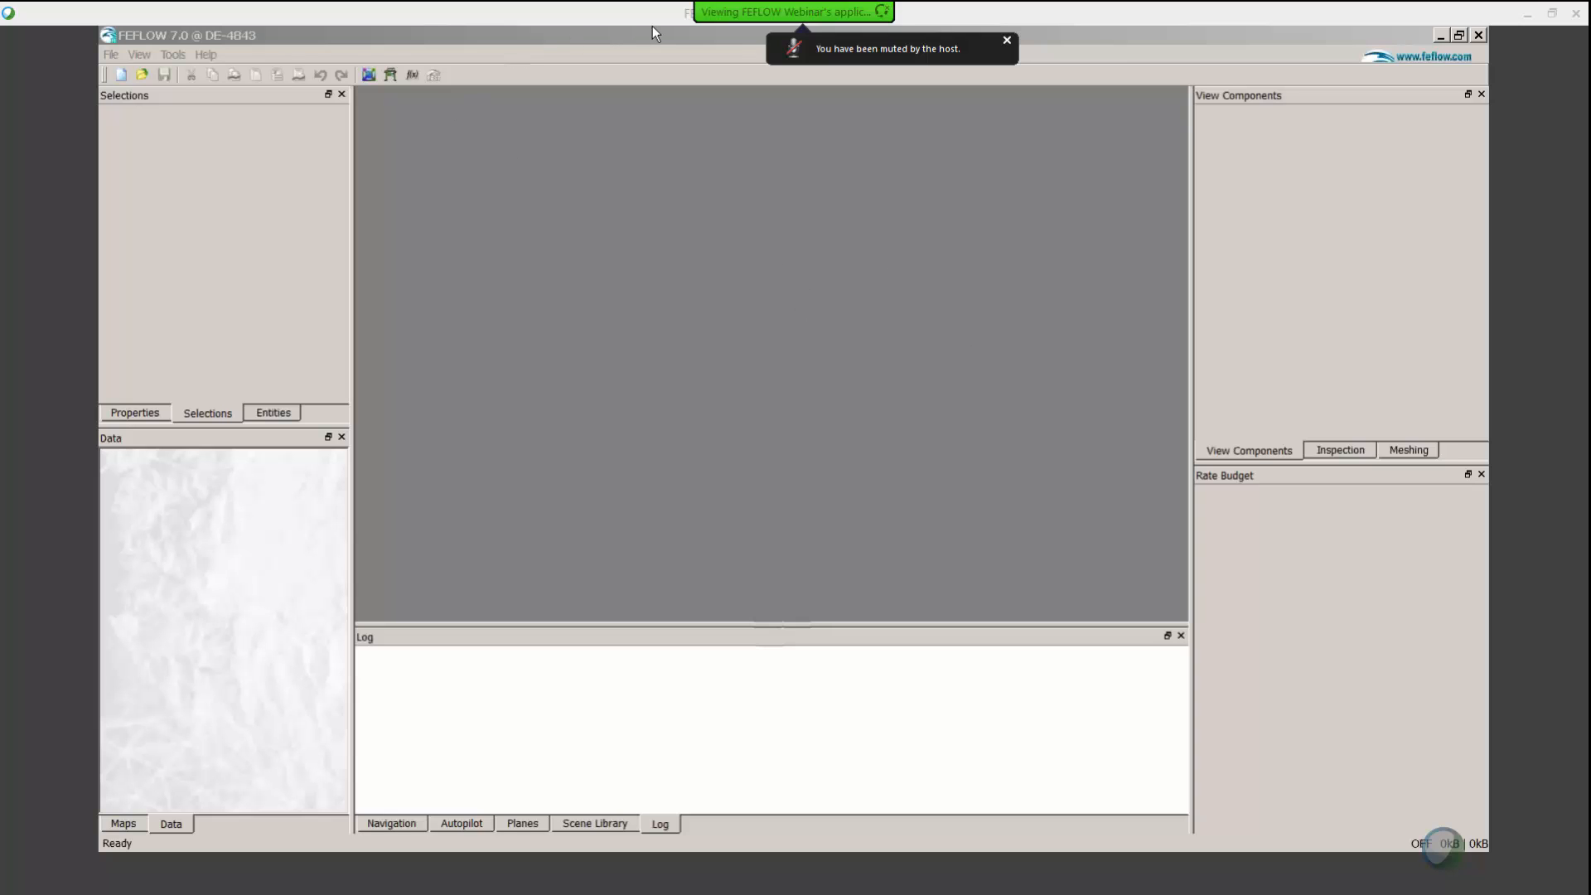
Open the FEM problem file 00_model2d.fem from the example1\femdata folder
{"action": "left_click", "coordinate": [111, 54]}
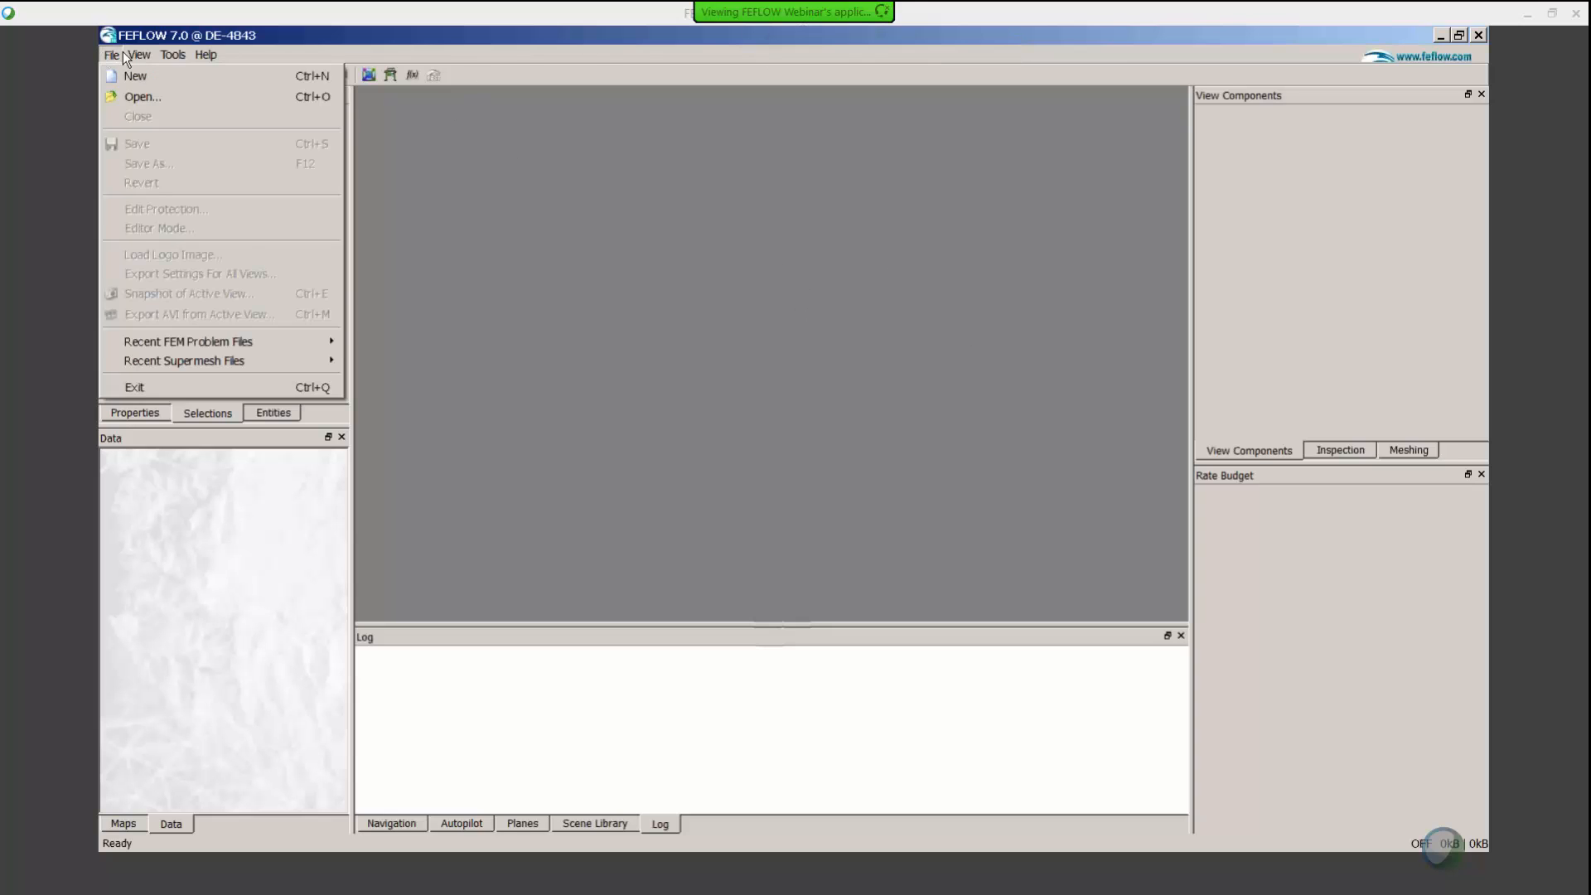
{"action": "left_click", "coordinate": [164, 97]}
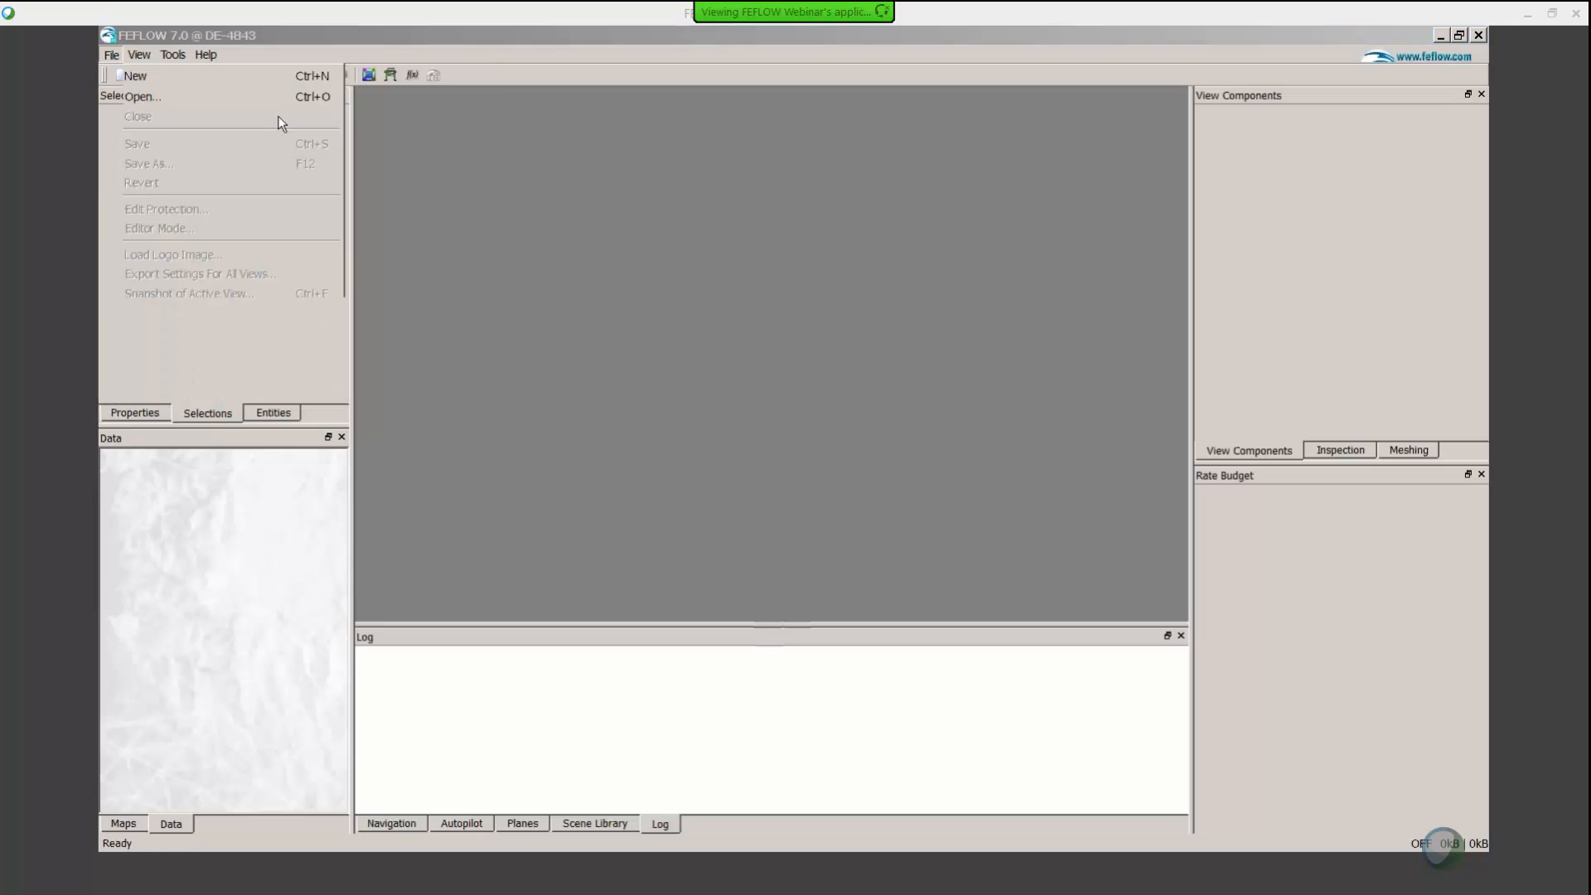
{"action": "left_click", "coordinate": [923, 247]}
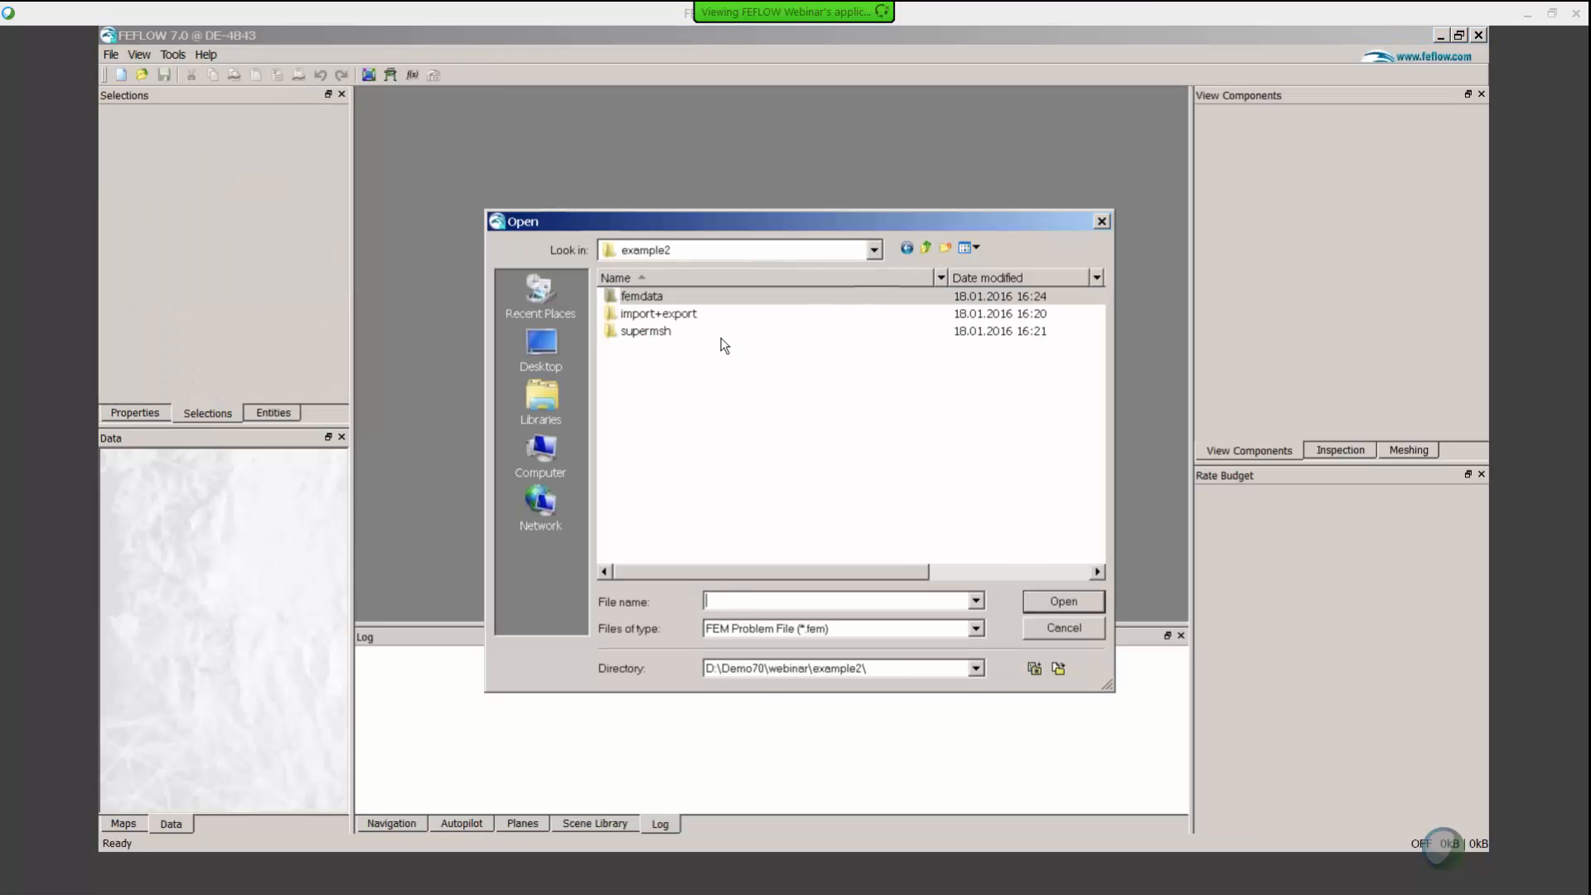
{"action": "left_click", "coordinate": [926, 248]}
{"action": "double_click", "coordinate": [663, 296]}
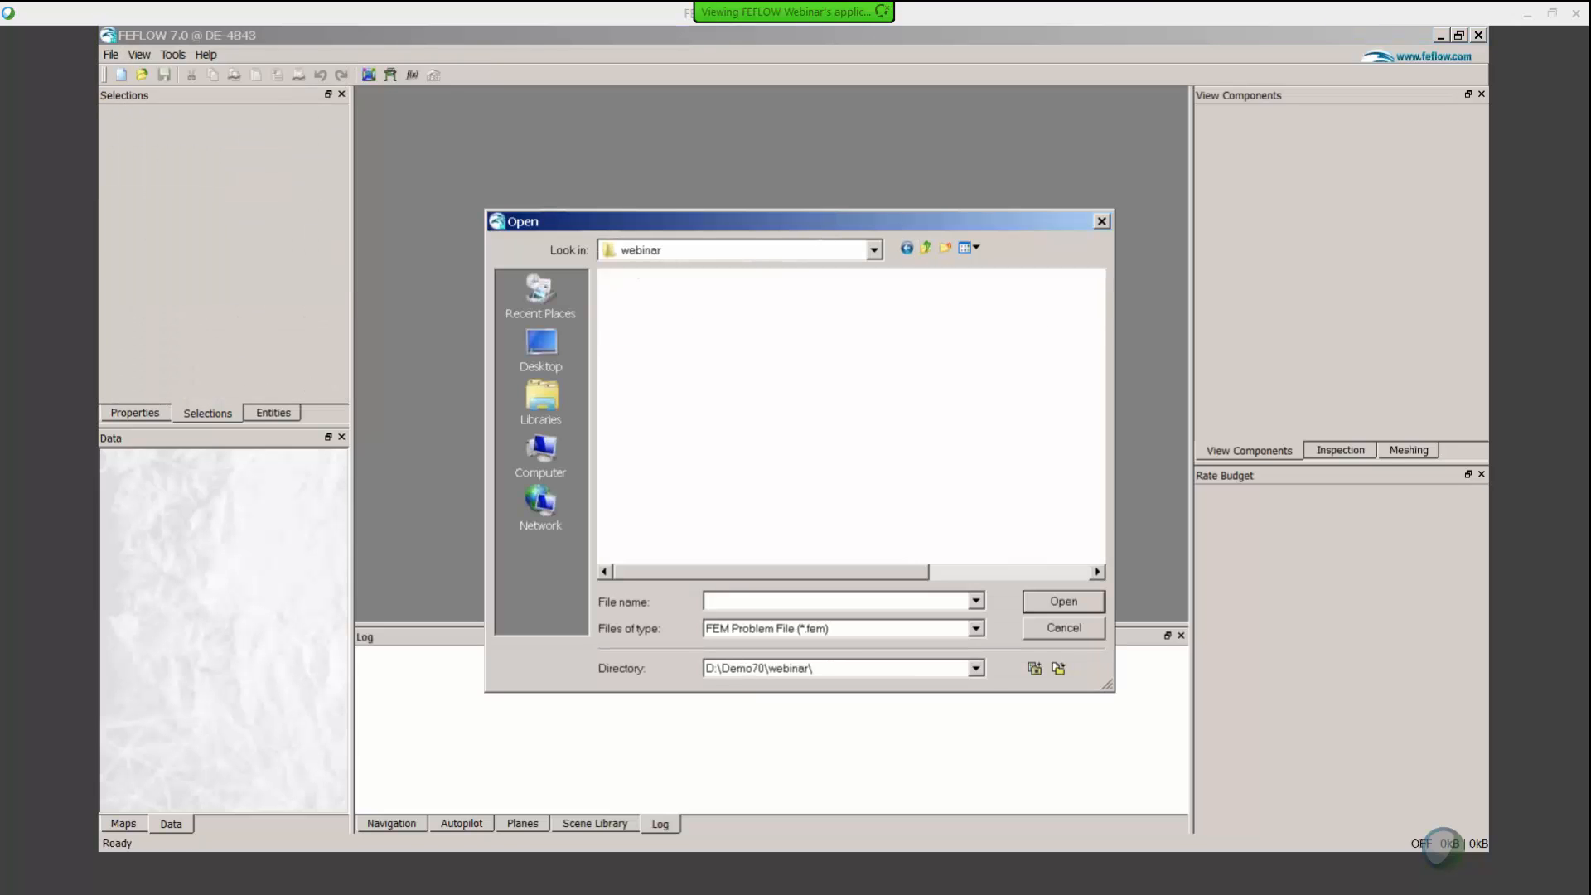
{"action": "double_click", "coordinate": [663, 297]}
{"action": "double_click", "coordinate": [673, 297]}
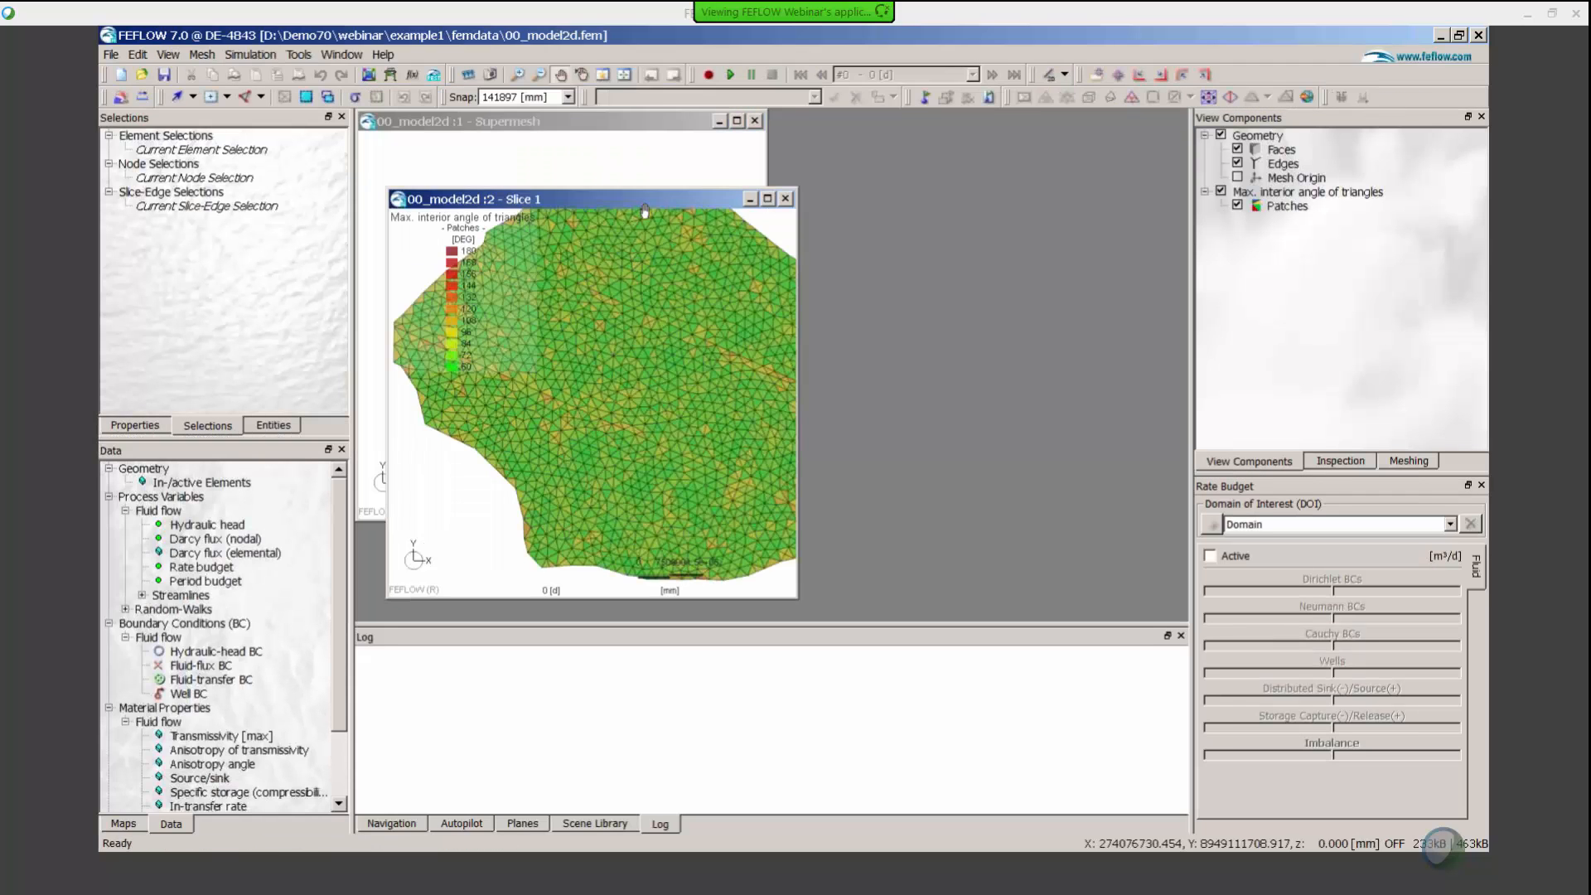
Examine the finite-element mesh in the Slice 1 view alongside the Supermesh view, leaving the Slice 1 view maximized
{"action": "double_click", "coordinate": [647, 203]}
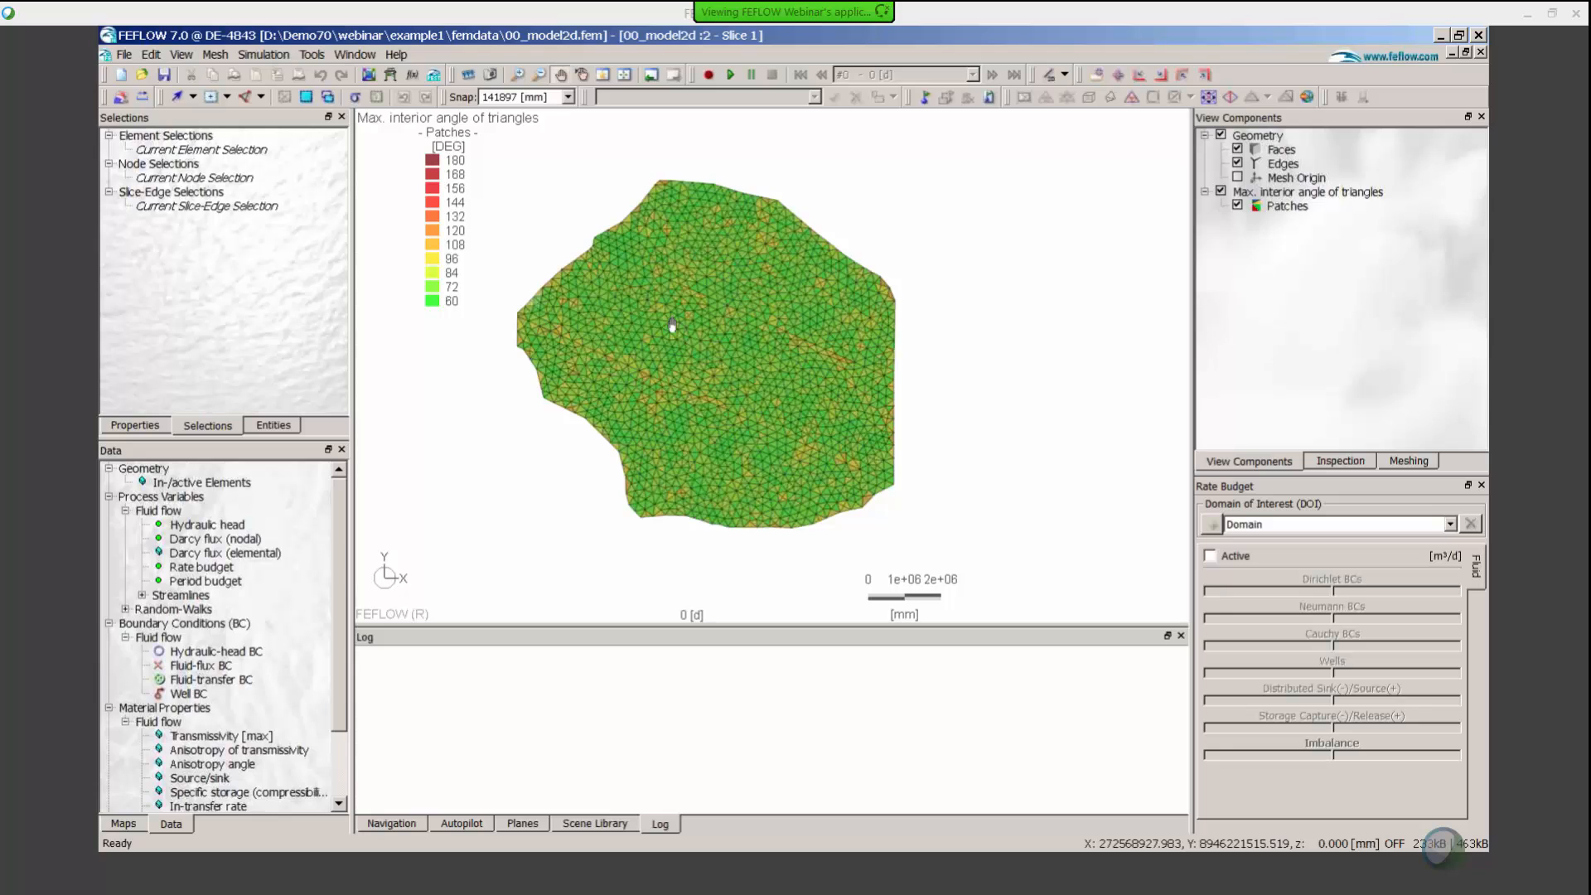
{"action": "scroll", "coordinate": [676, 324], "scroll_direction": "up", "scroll_amount": 3}
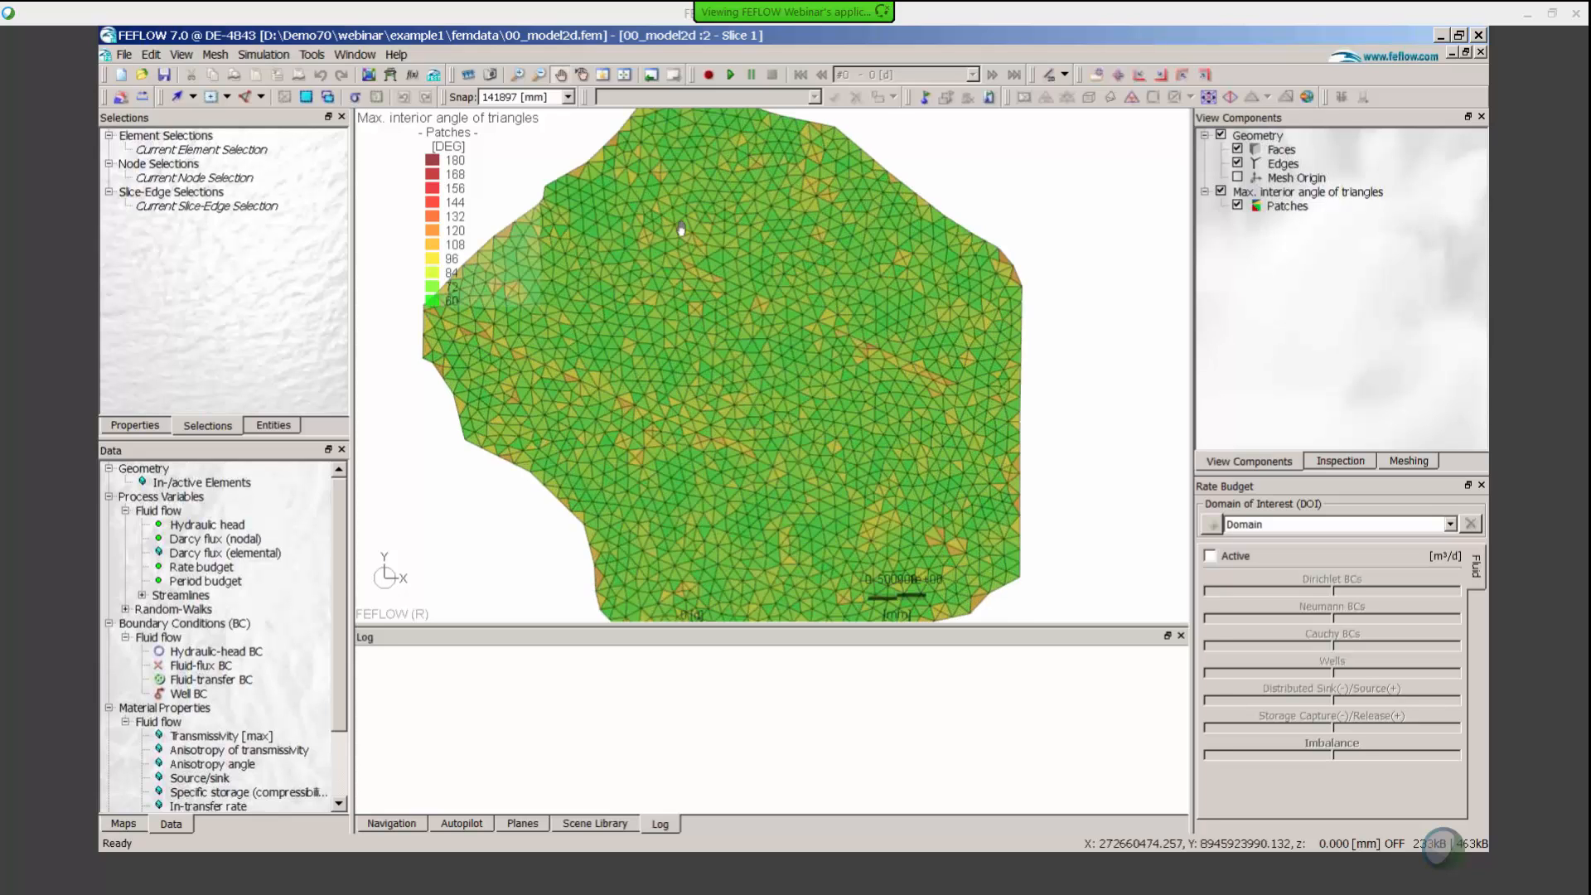
{"action": "scroll", "coordinate": [681, 228], "scroll_direction": "down", "scroll_amount": 3}
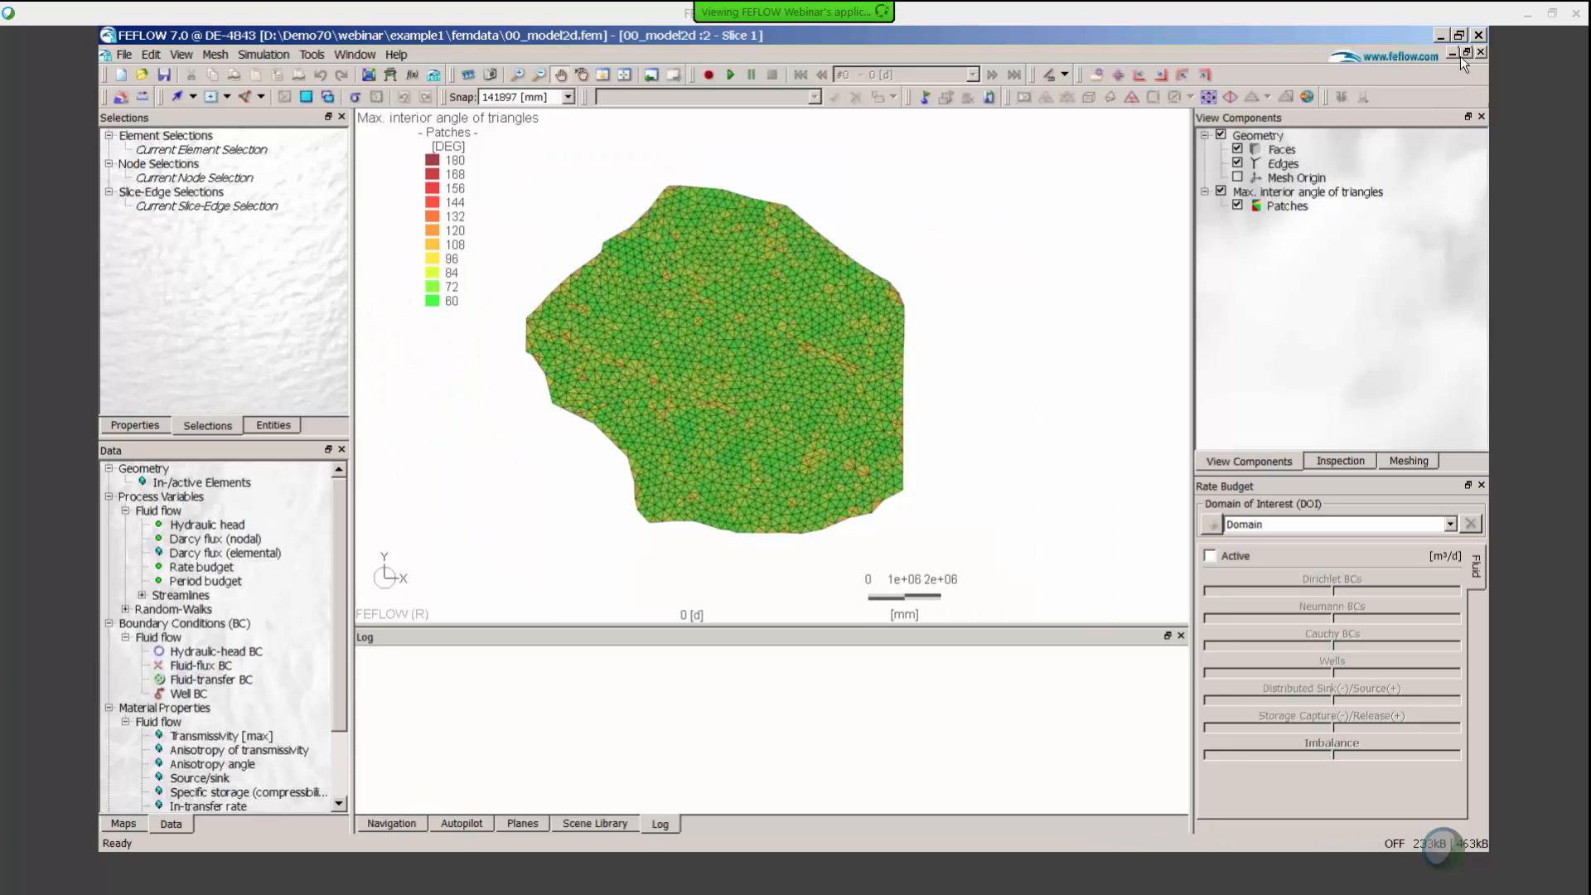
{"action": "left_click", "coordinate": [1466, 51]}
{"action": "left_click_drag", "start_coordinate": [648, 197], "coordinate": [963, 132]}
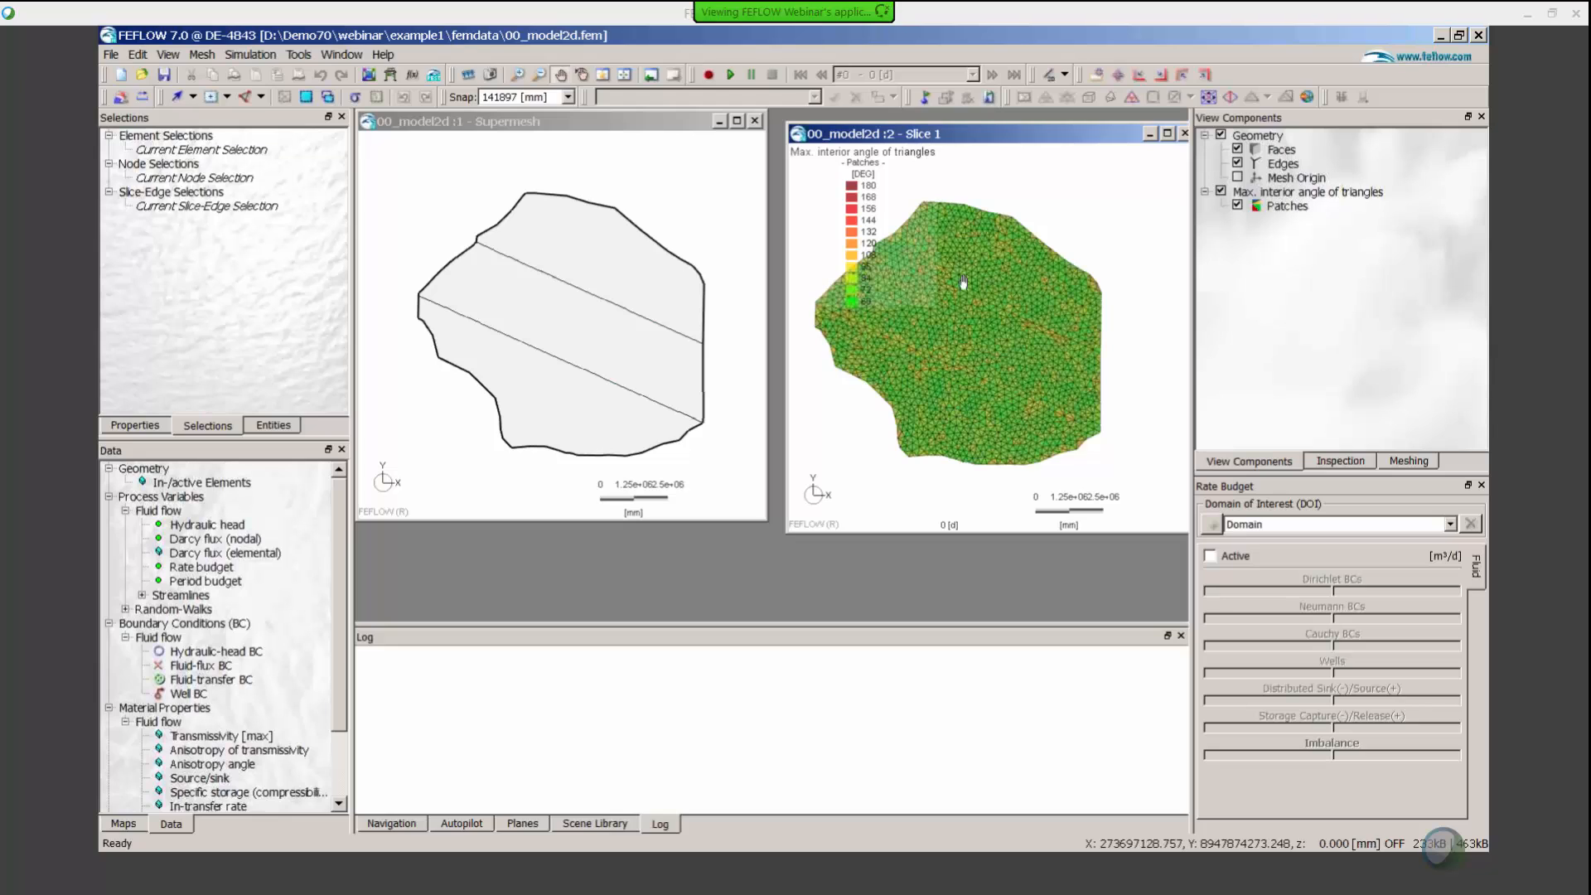
{"action": "left_click_drag", "start_coordinate": [967, 261], "coordinate": [1001, 273]}
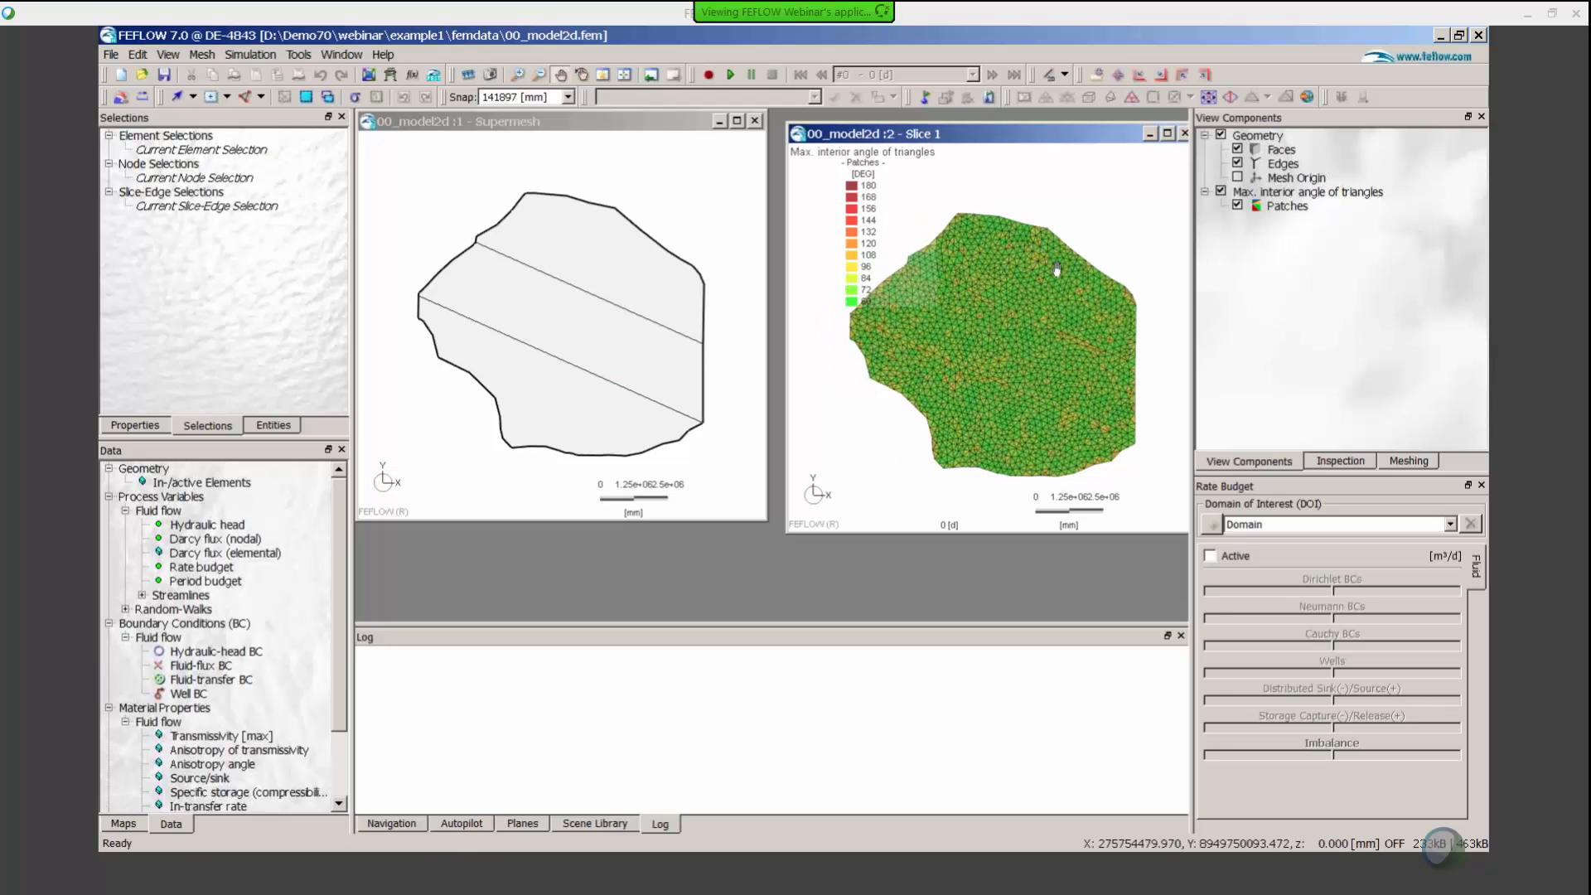
{"action": "double_click", "coordinate": [1041, 129]}
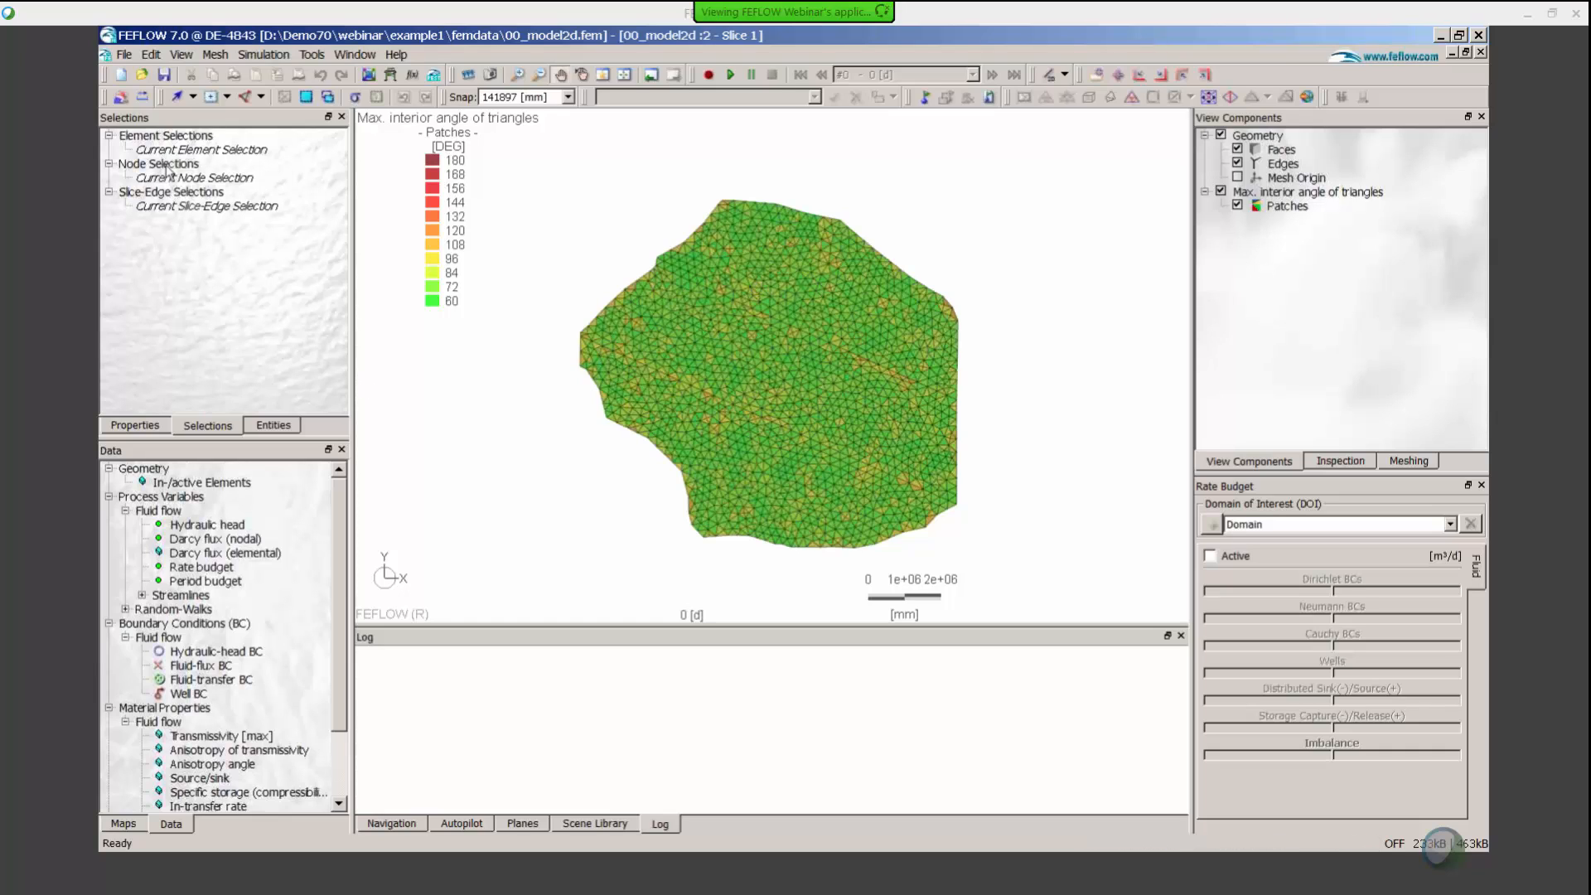
Open the 3D layer configuration of the 2D model and enlarge its dialog
{"action": "left_click", "coordinate": [150, 54]}
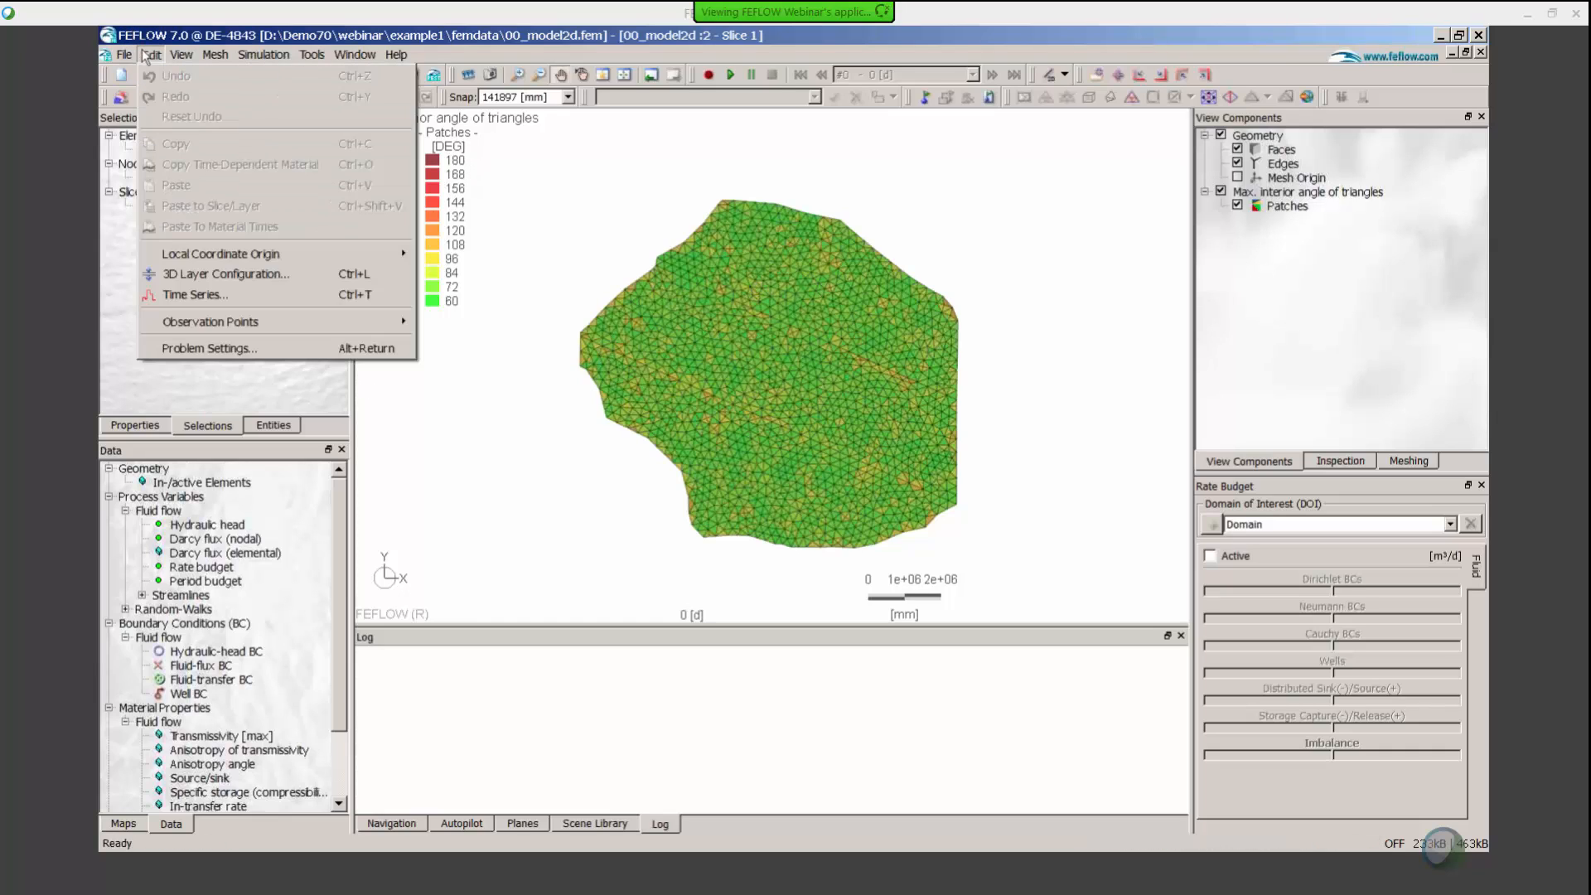
{"action": "left_click", "coordinate": [256, 274]}
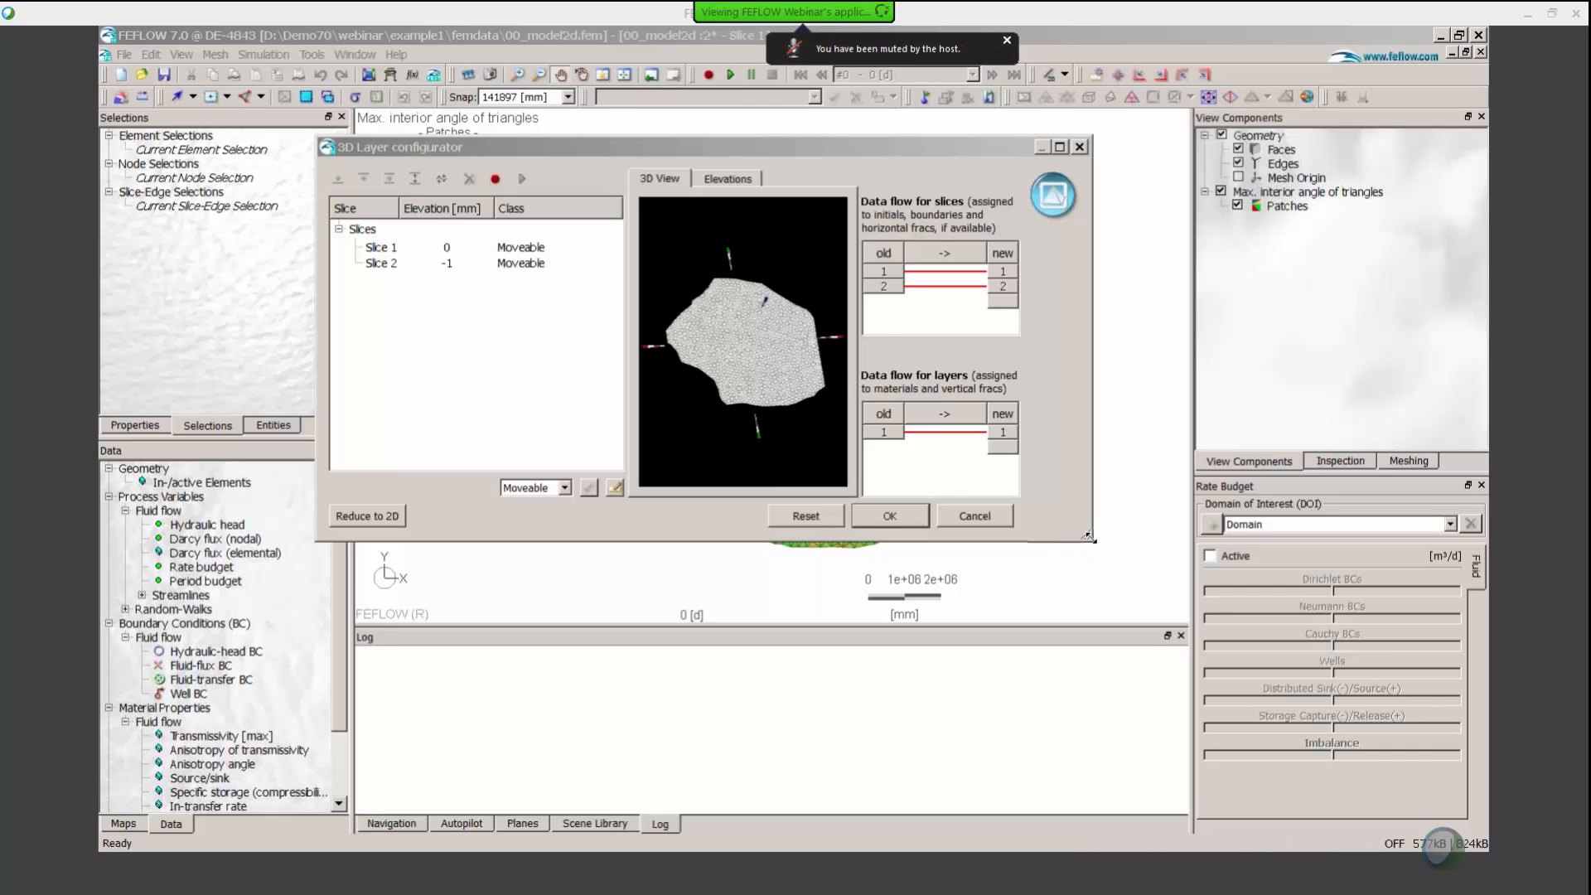
{"action": "left_click_drag", "start_coordinate": [1088, 537], "coordinate": [1155, 591]}
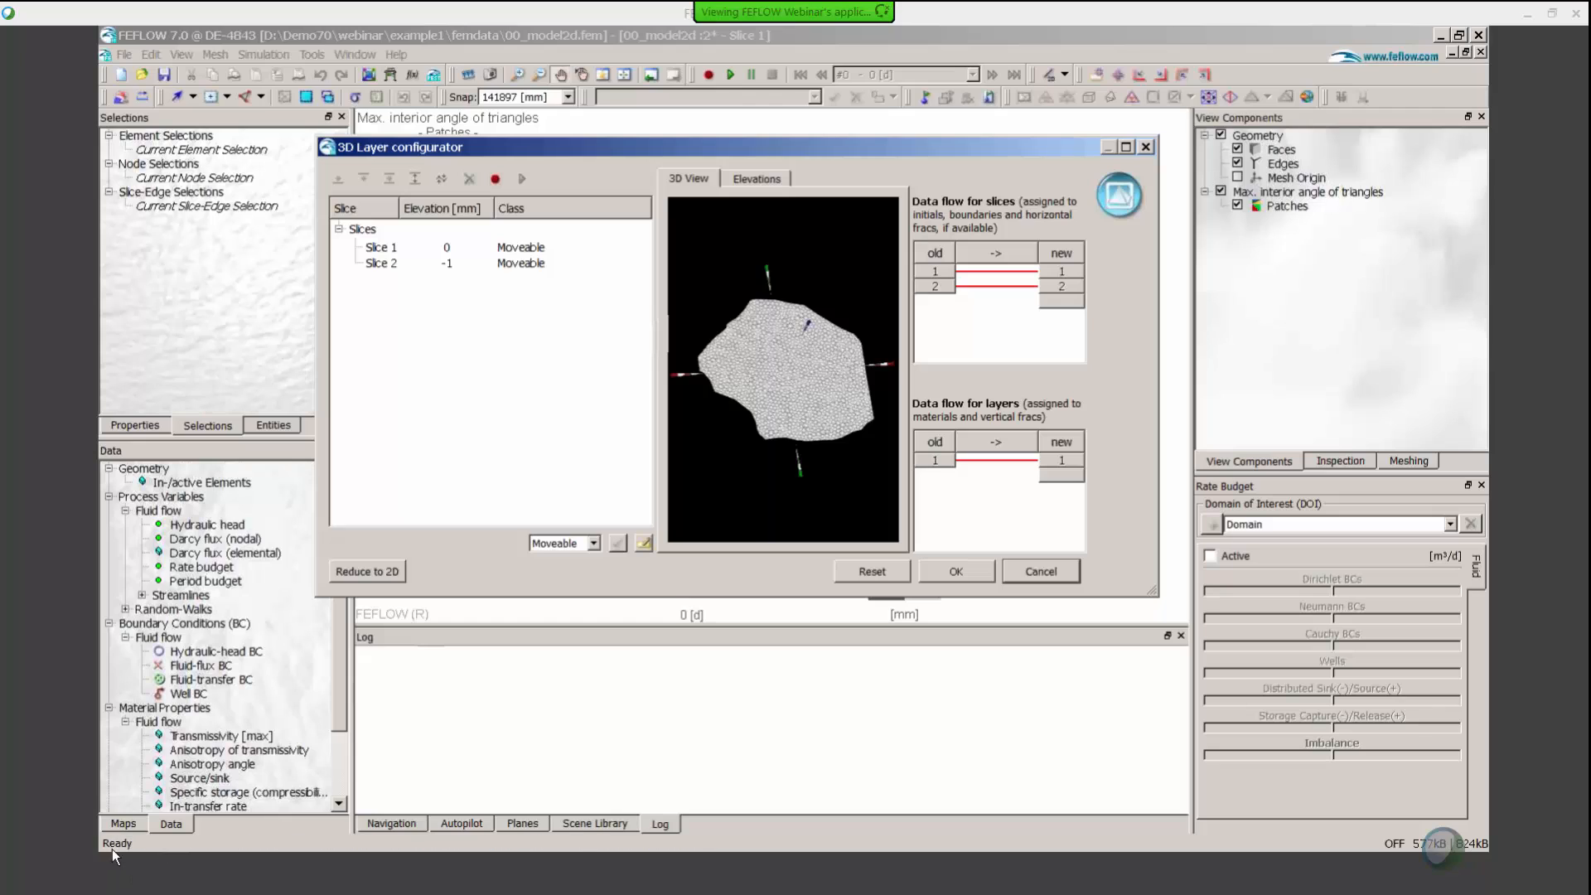
Add the maps topography.dat and fault1.dat from the import+export folder, listing all map file types
{"action": "left_click", "coordinate": [124, 823]}
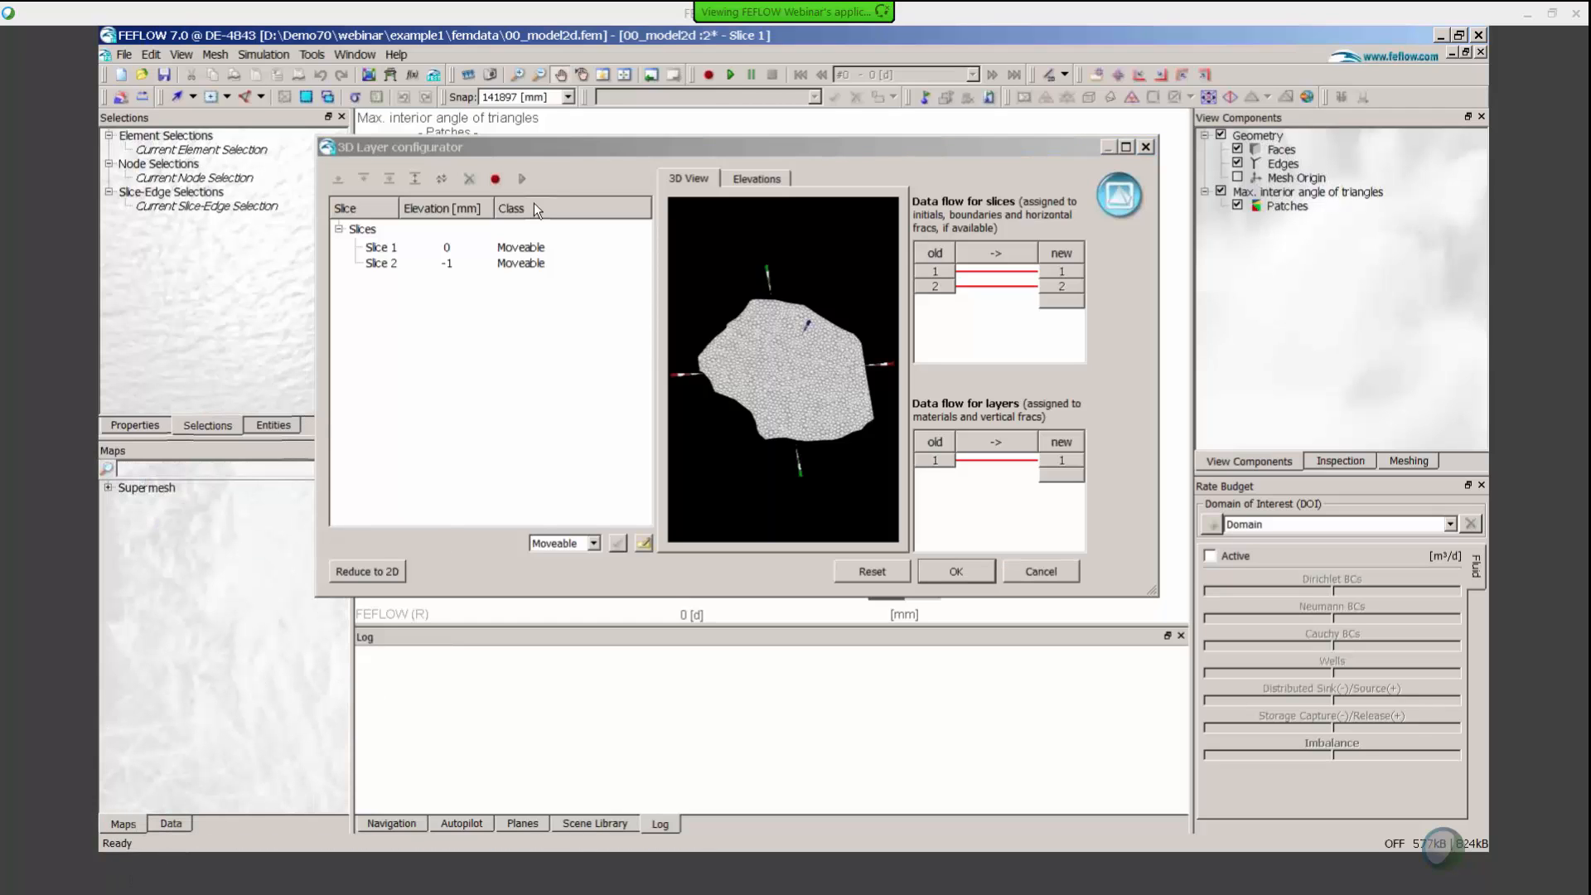
{"action": "left_click_drag", "start_coordinate": [570, 141], "coordinate": [762, 146]}
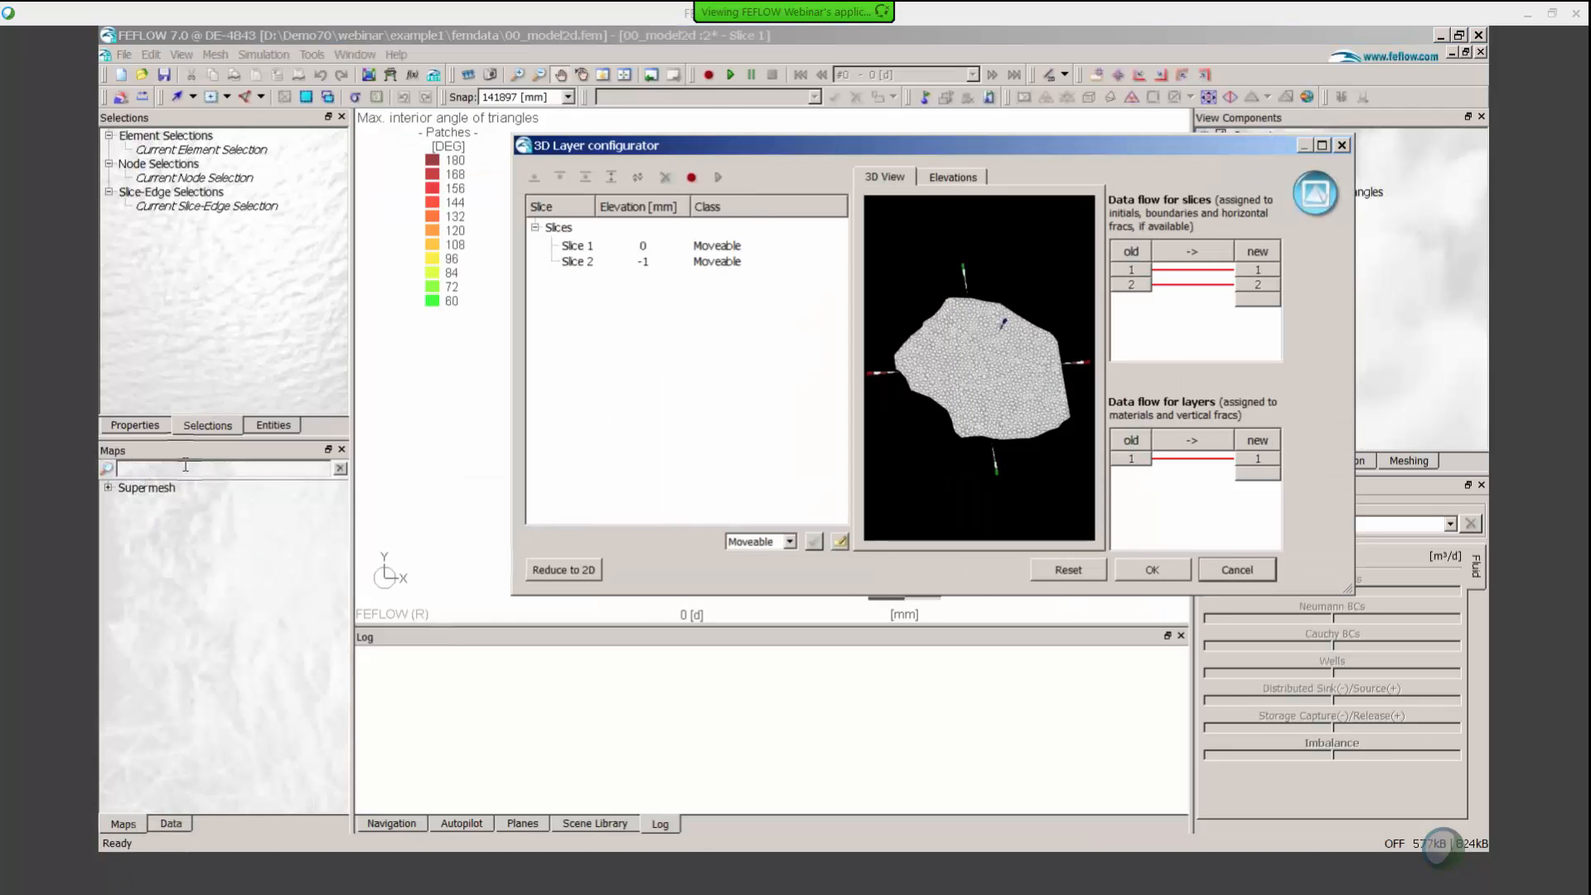
{"action": "right_click", "coordinate": [172, 587]}
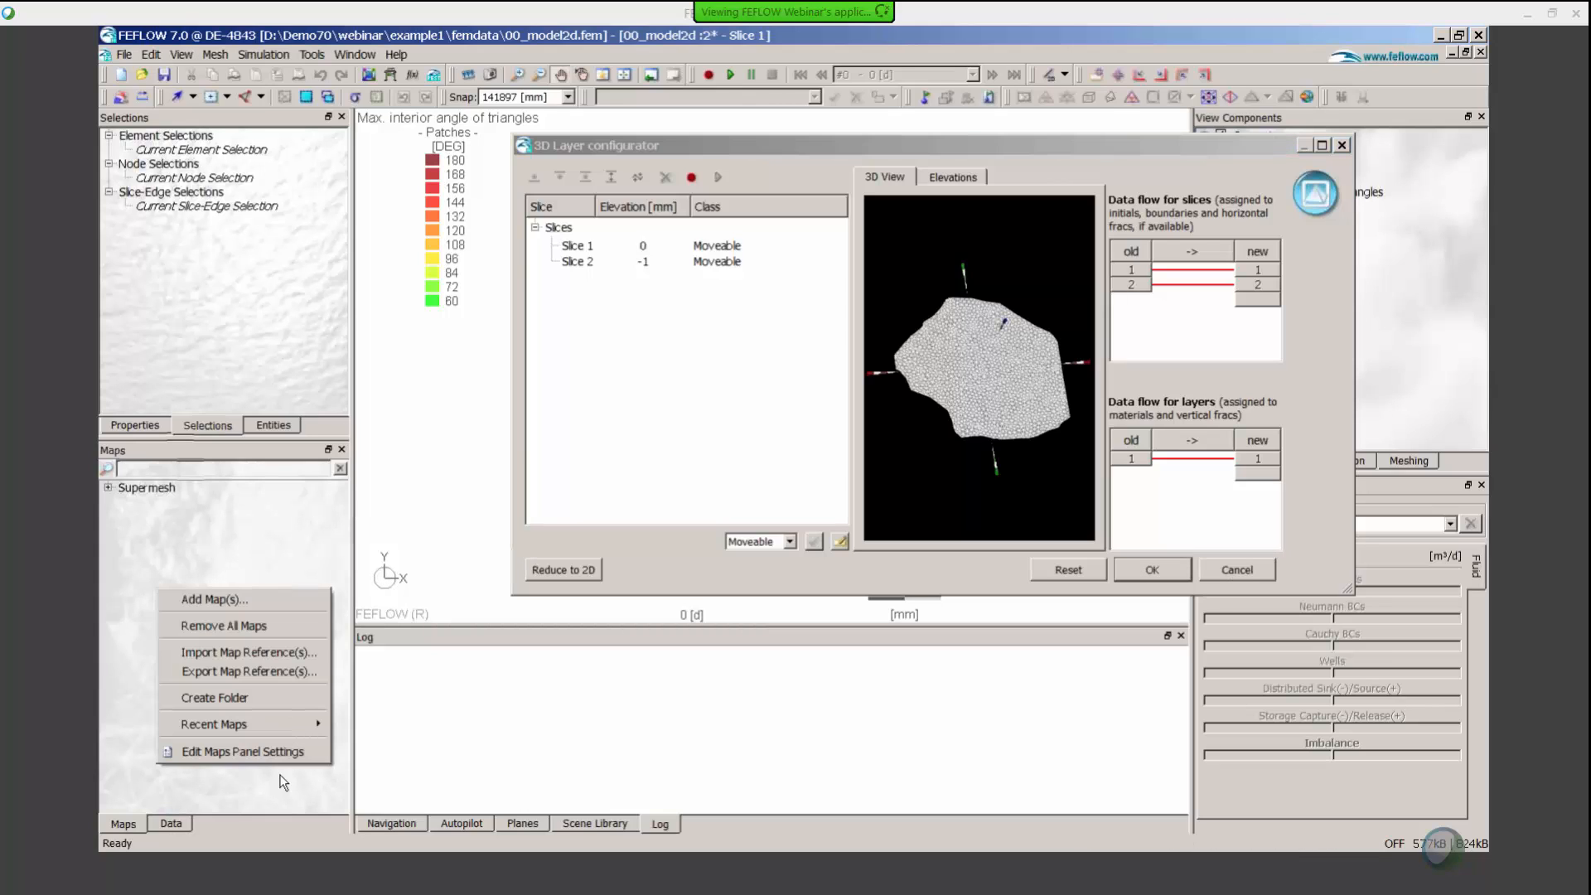
{"action": "left_click", "coordinate": [249, 598]}
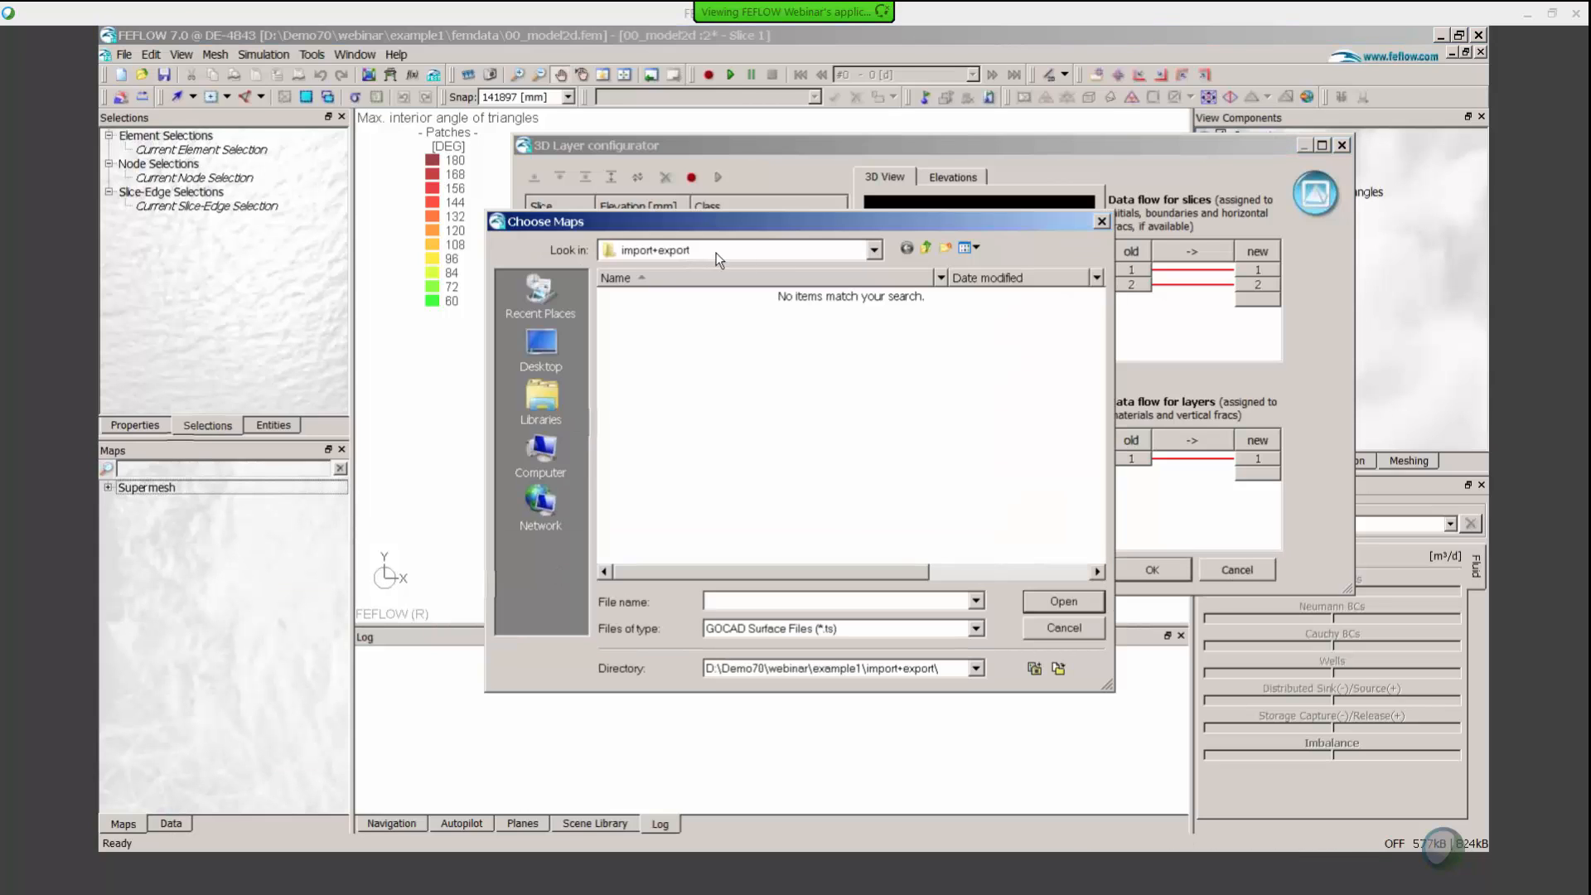
{"action": "left_click", "coordinate": [827, 628]}
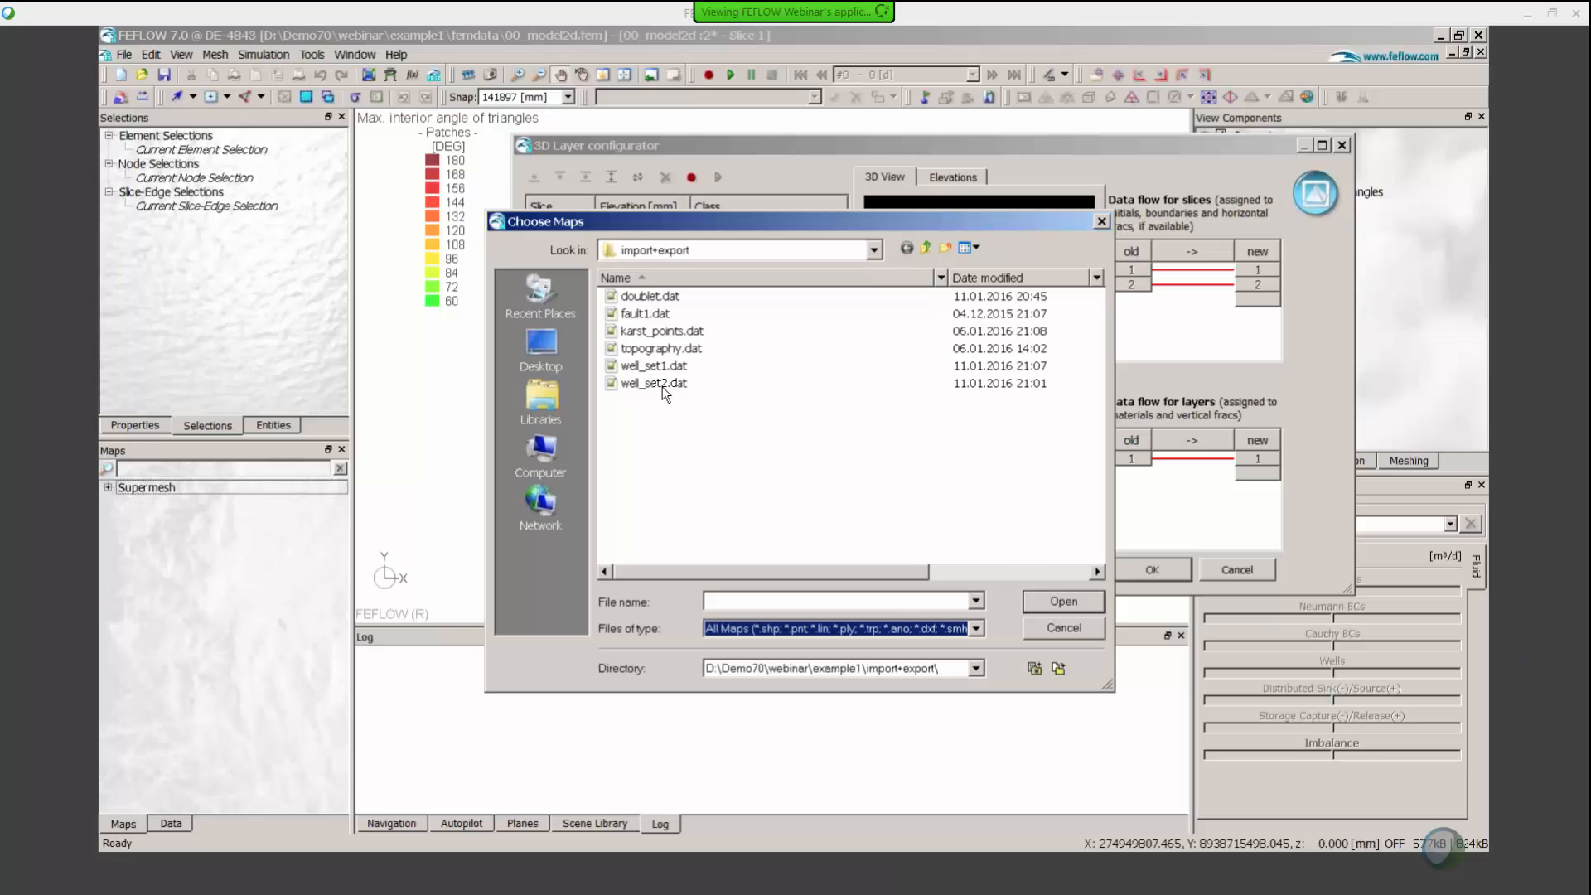
{"action": "left_click", "coordinate": [674, 352]}
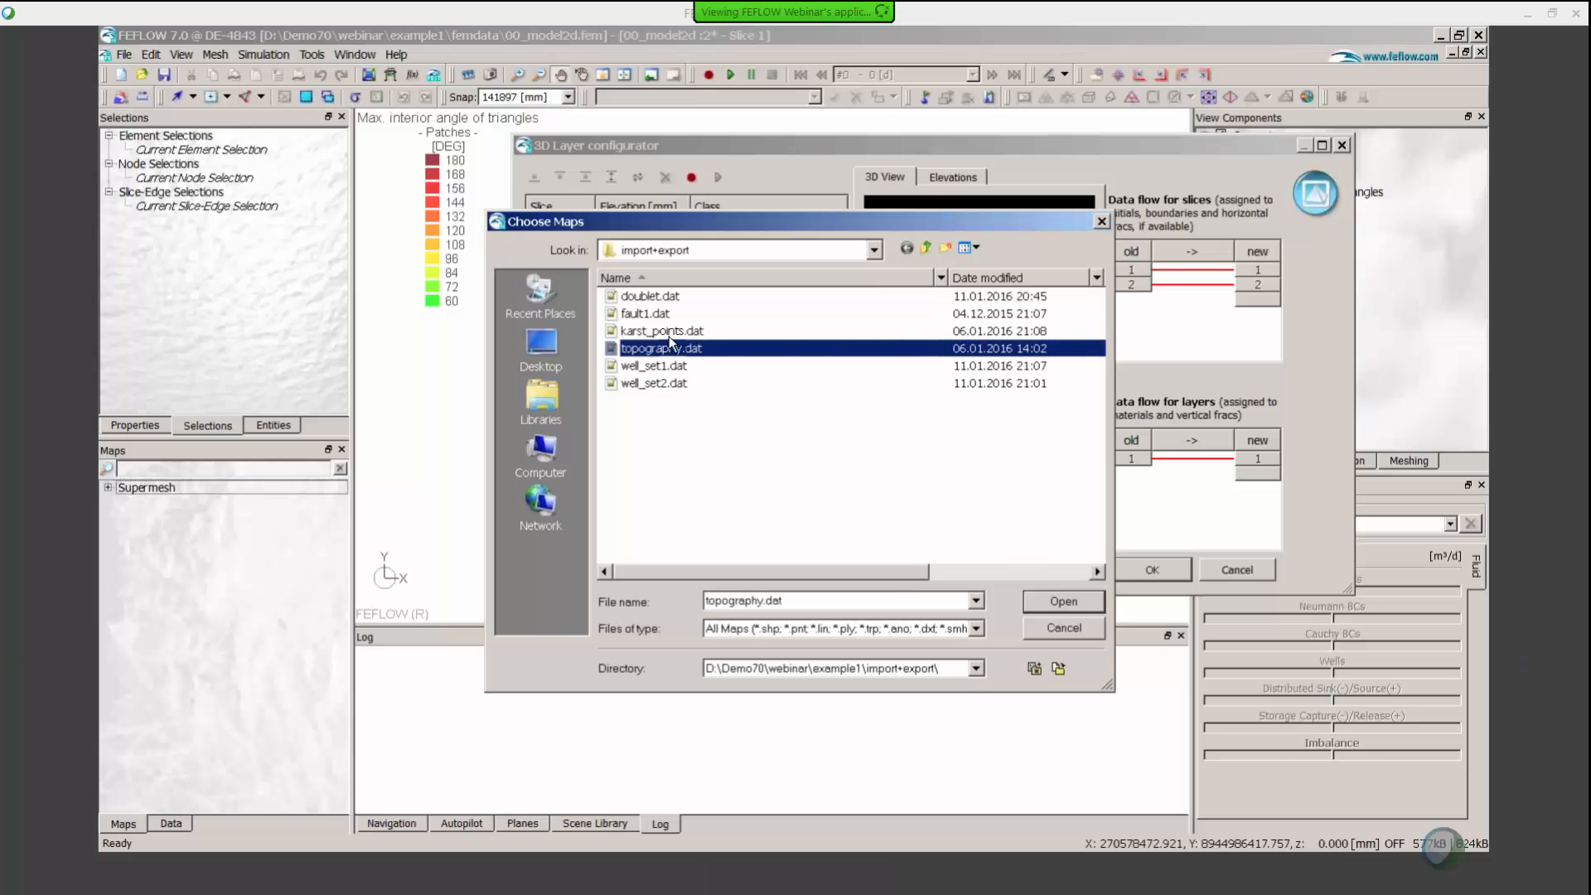
{"action": "left_click", "coordinate": [668, 317], "text": "ctrl"}
{"action": "key", "text": "Return"}
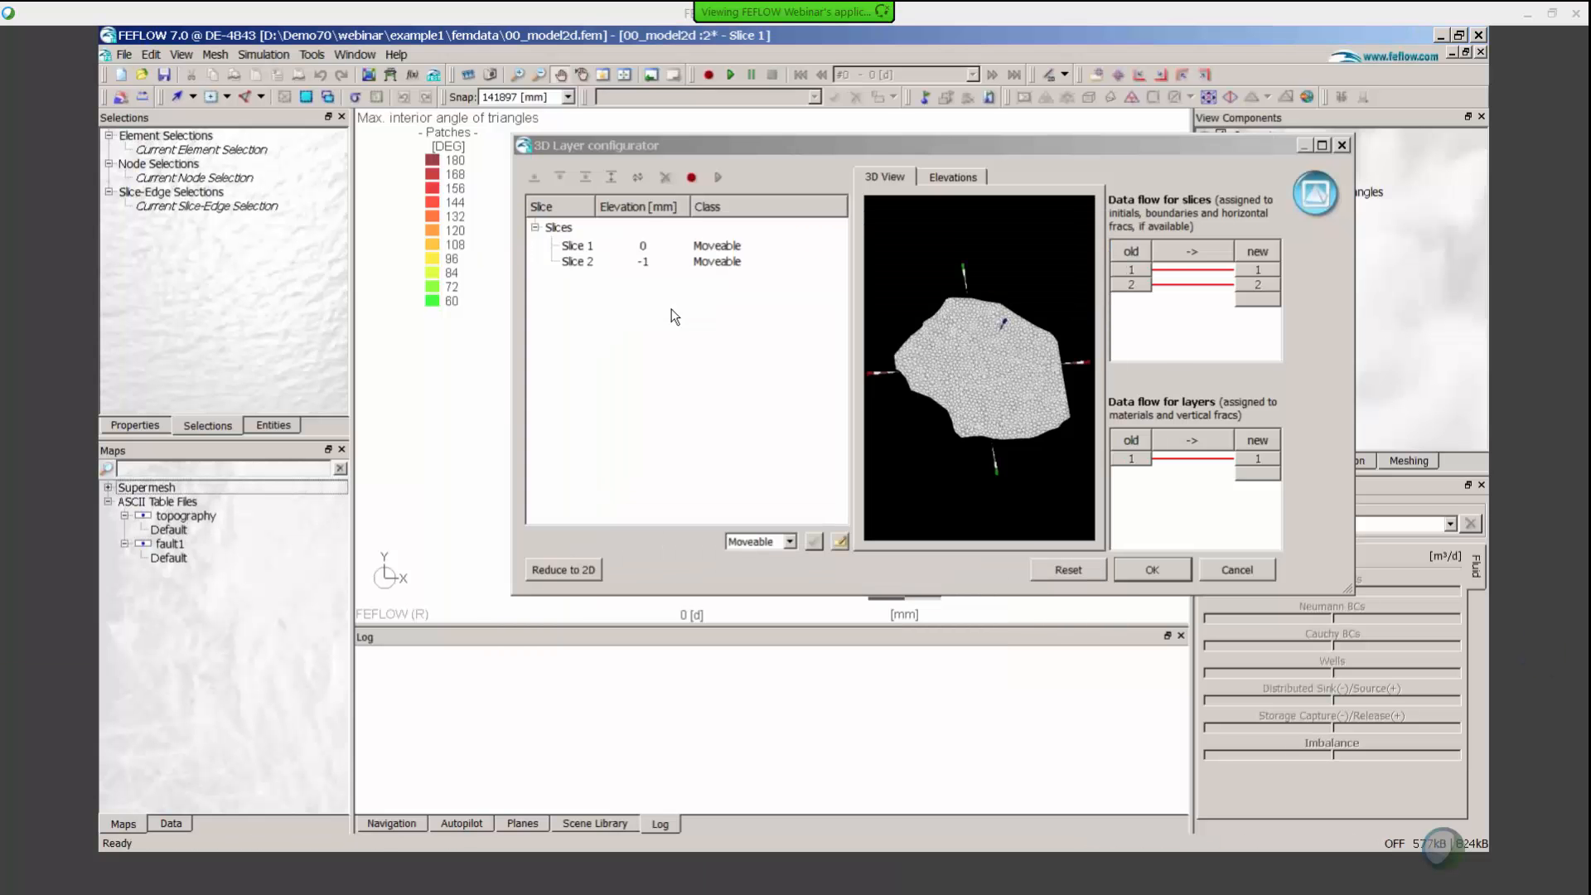
Try to assign the topography map to Slice 1 and an elevation of 2500 mm to Slice 2, discarding the layer configuration
{"action": "left_click_drag", "start_coordinate": [781, 141], "coordinate": [671, 229]}
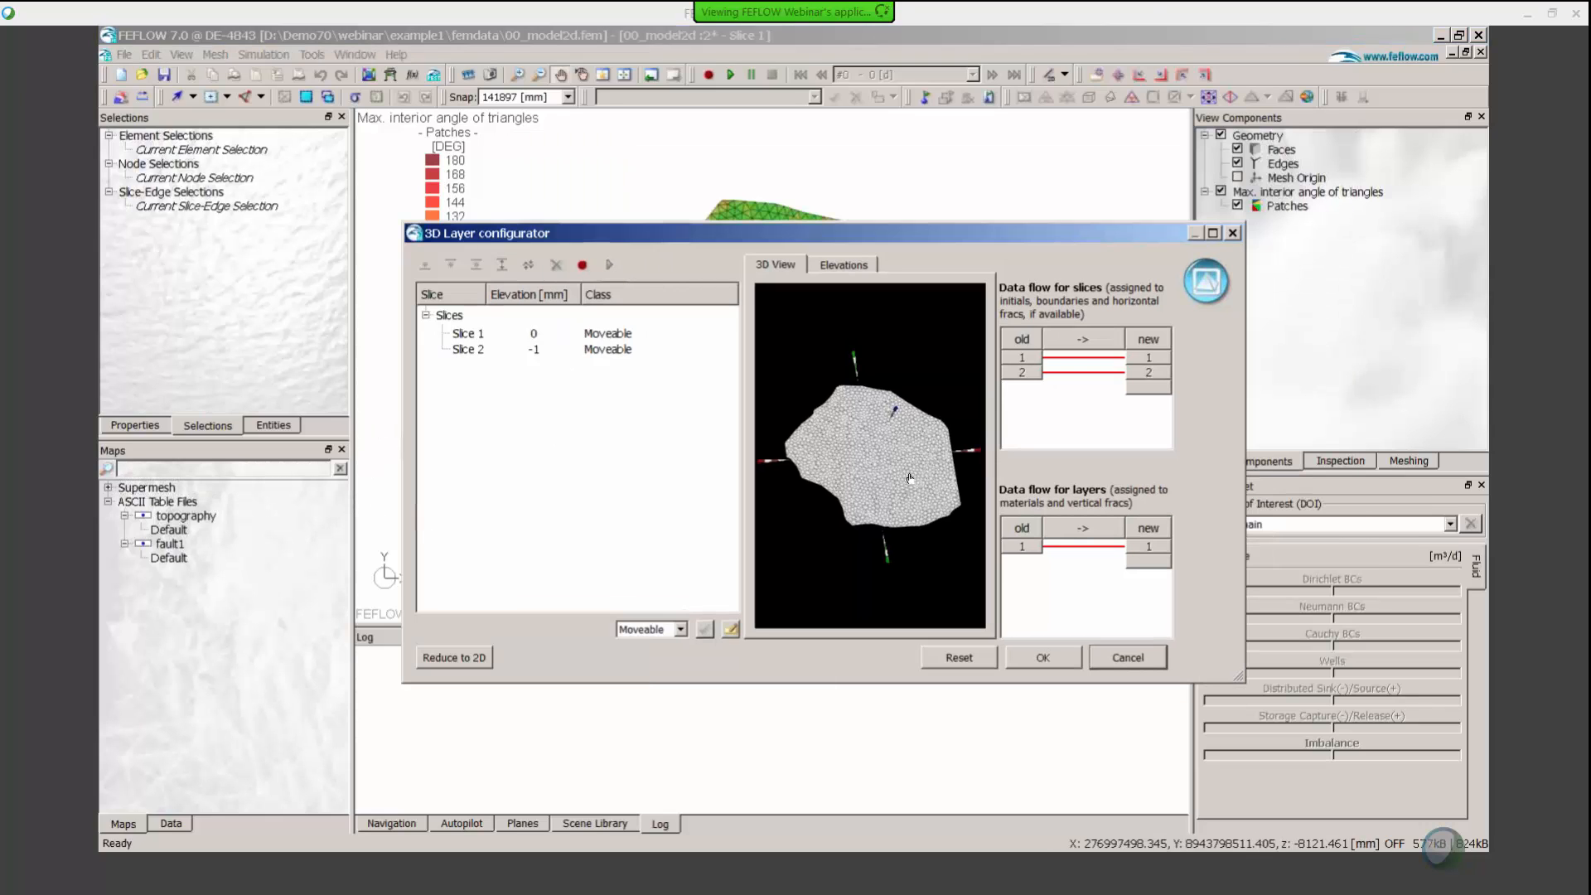
{"action": "left_click_drag", "start_coordinate": [824, 487], "coordinate": [829, 530]}
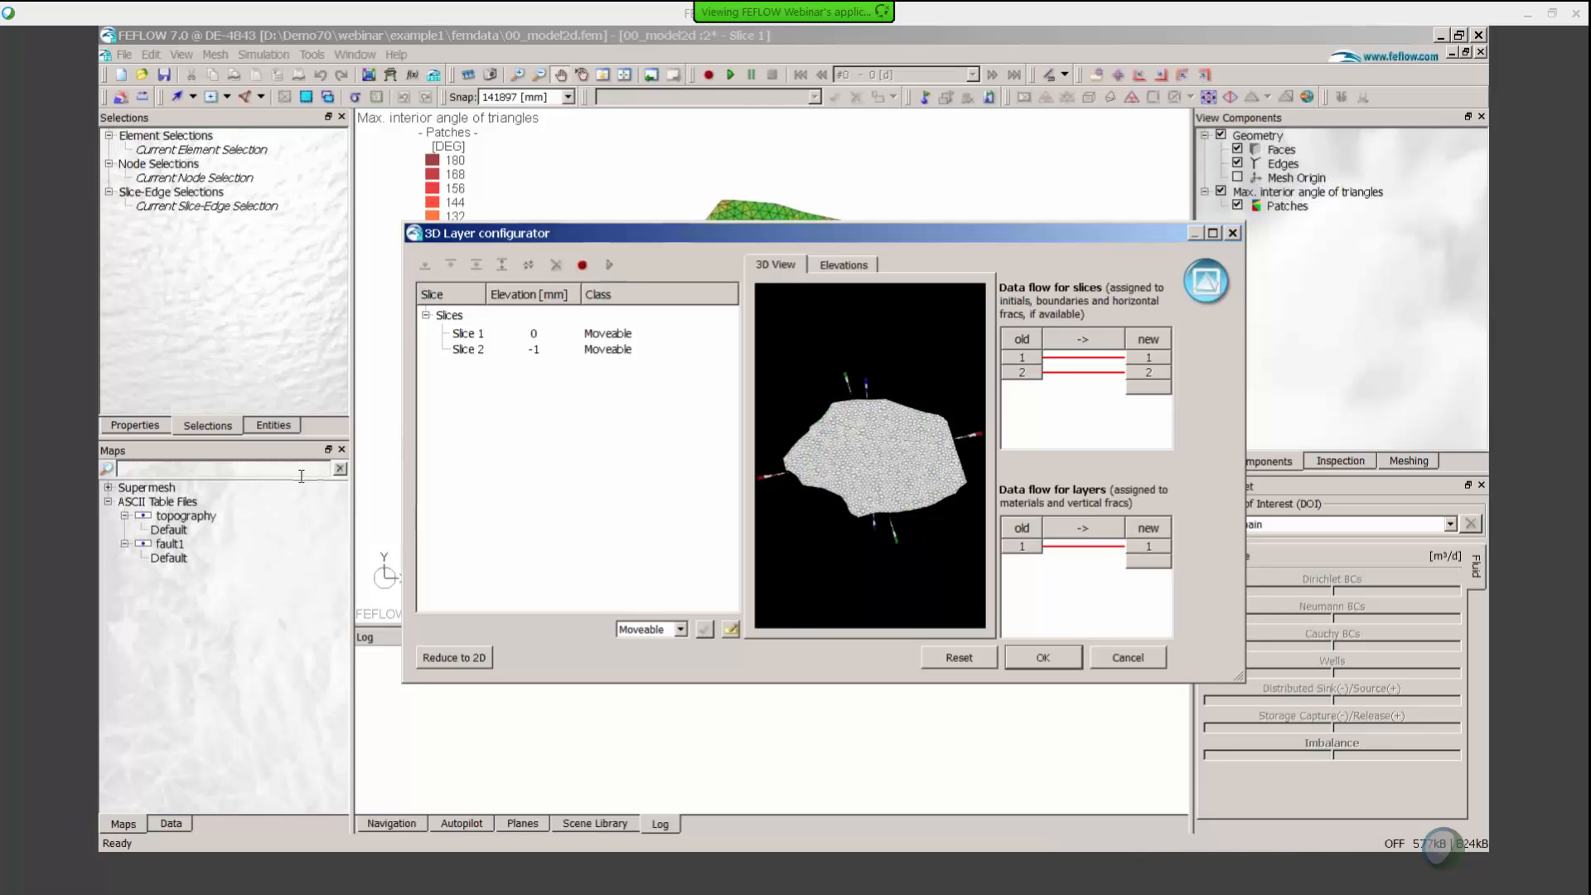
{"action": "left_click", "coordinate": [186, 517]}
{"action": "left_click_drag", "start_coordinate": [190, 520], "coordinate": [475, 340]}
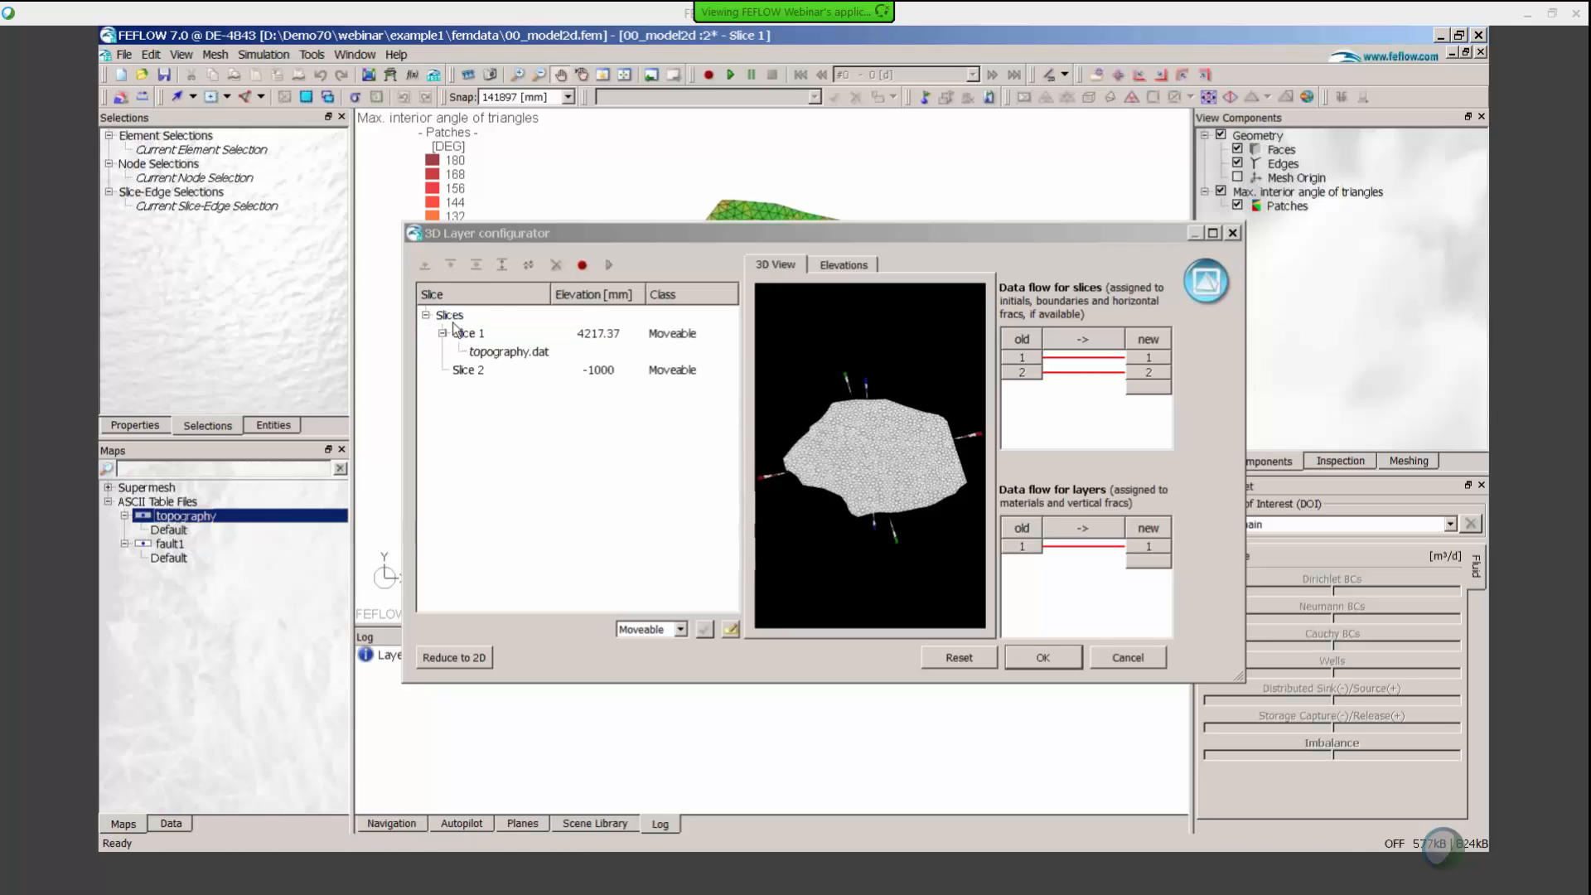
{"action": "left_click", "coordinate": [714, 419]}
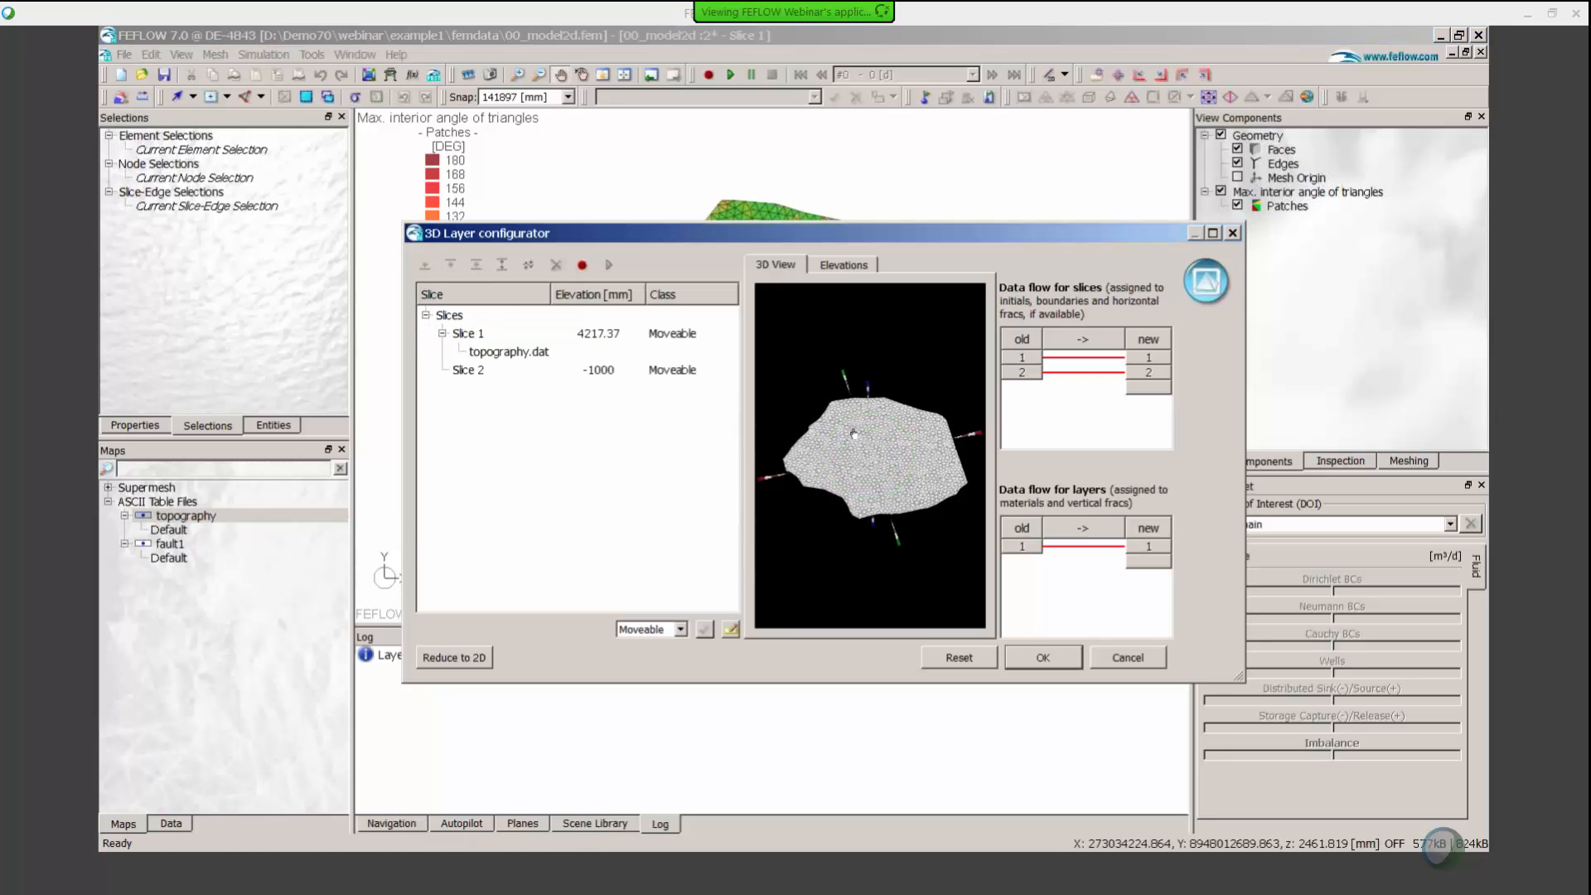
{"action": "left_click", "coordinate": [598, 370]}
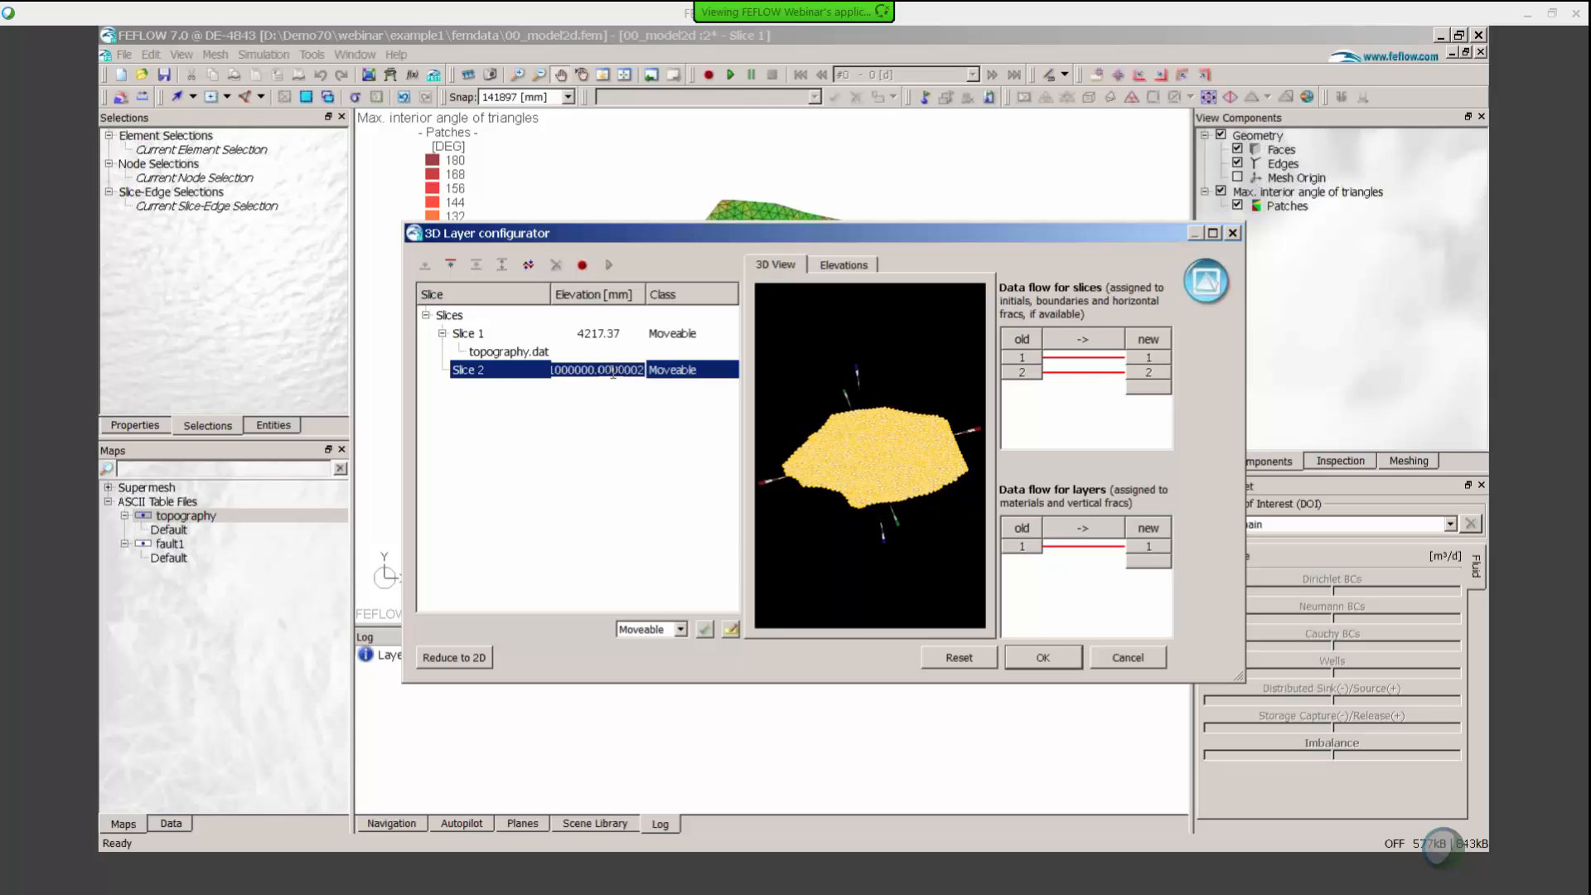
{"action": "type", "text": "2500"}
{"action": "key", "text": "Return"}
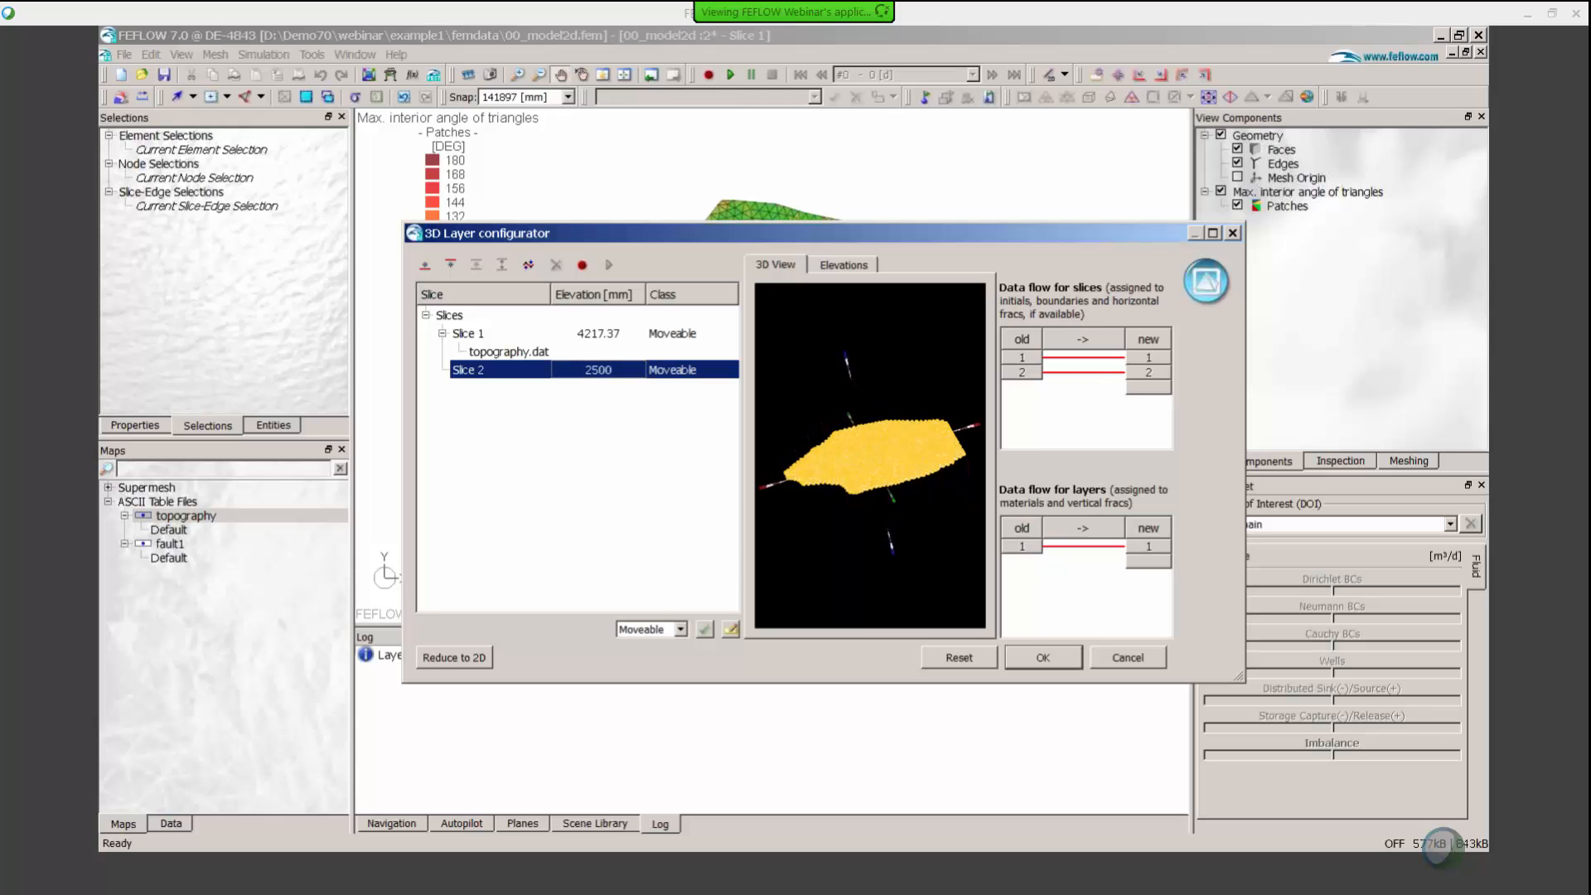
{"action": "left_click", "coordinate": [1120, 663]}
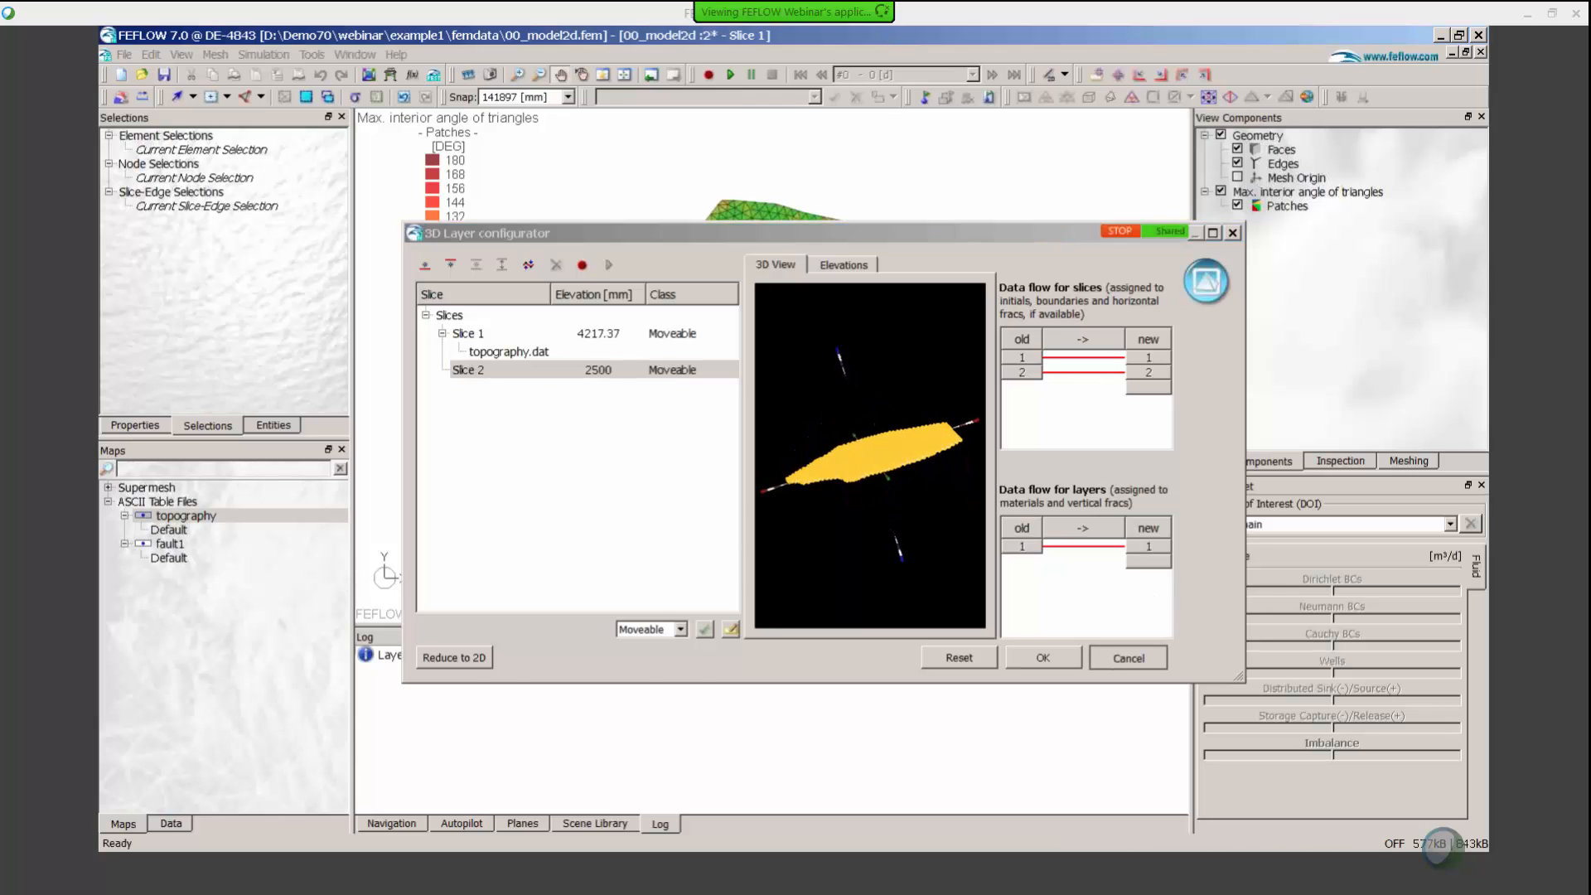
Set the user-defined length unit to metres in the unit conversion settings and apply it
{"action": "left_click", "coordinate": [321, 53]}
{"action": "left_click", "coordinate": [338, 76]}
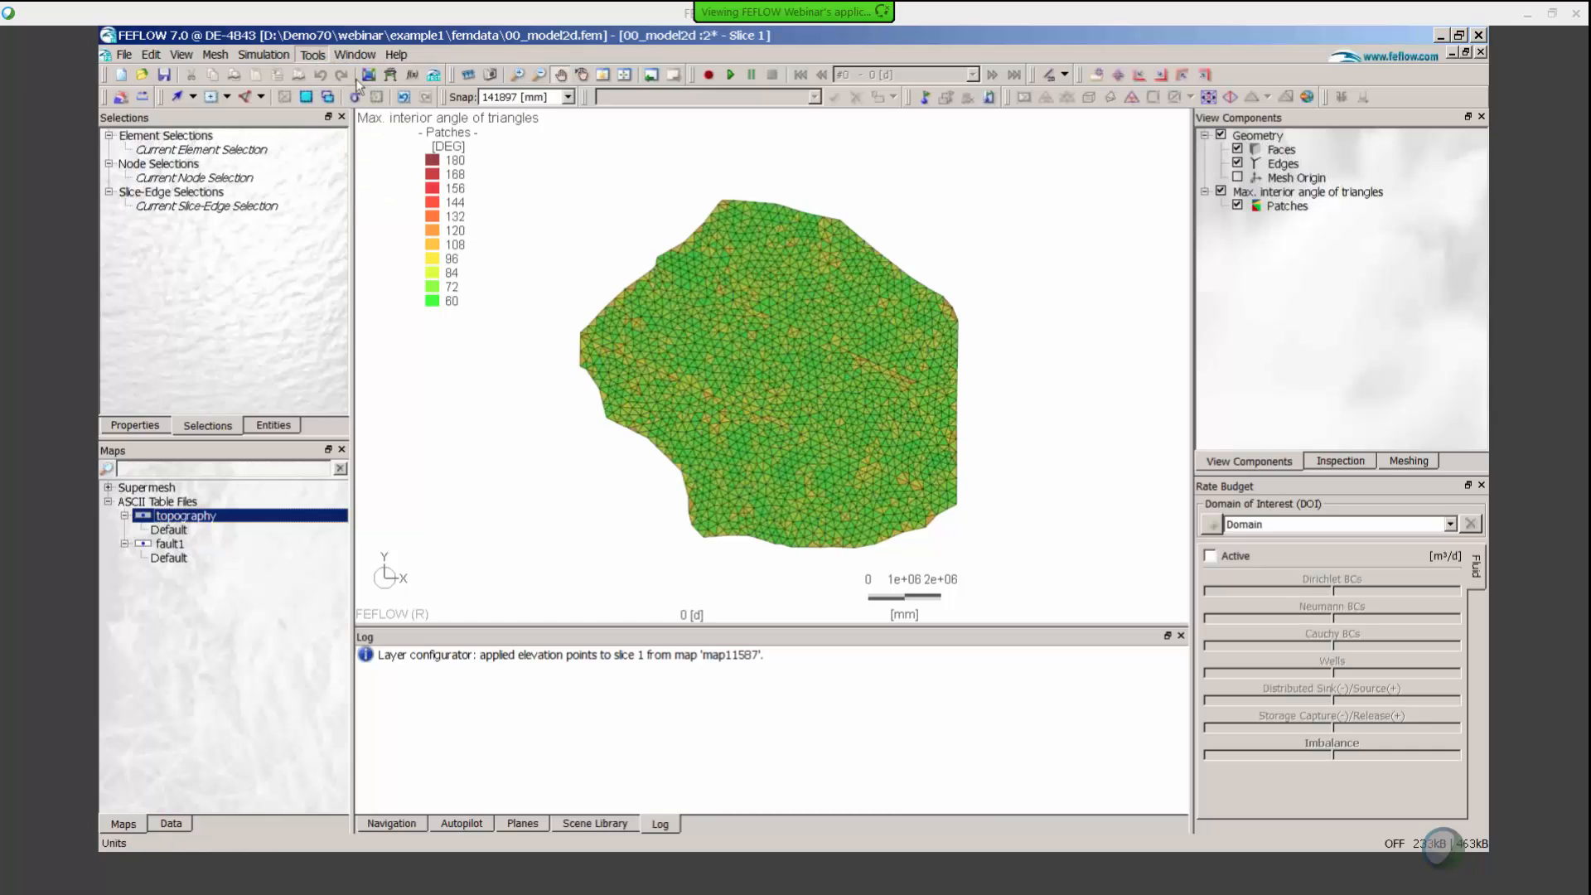
{"action": "left_click", "coordinate": [878, 444]}
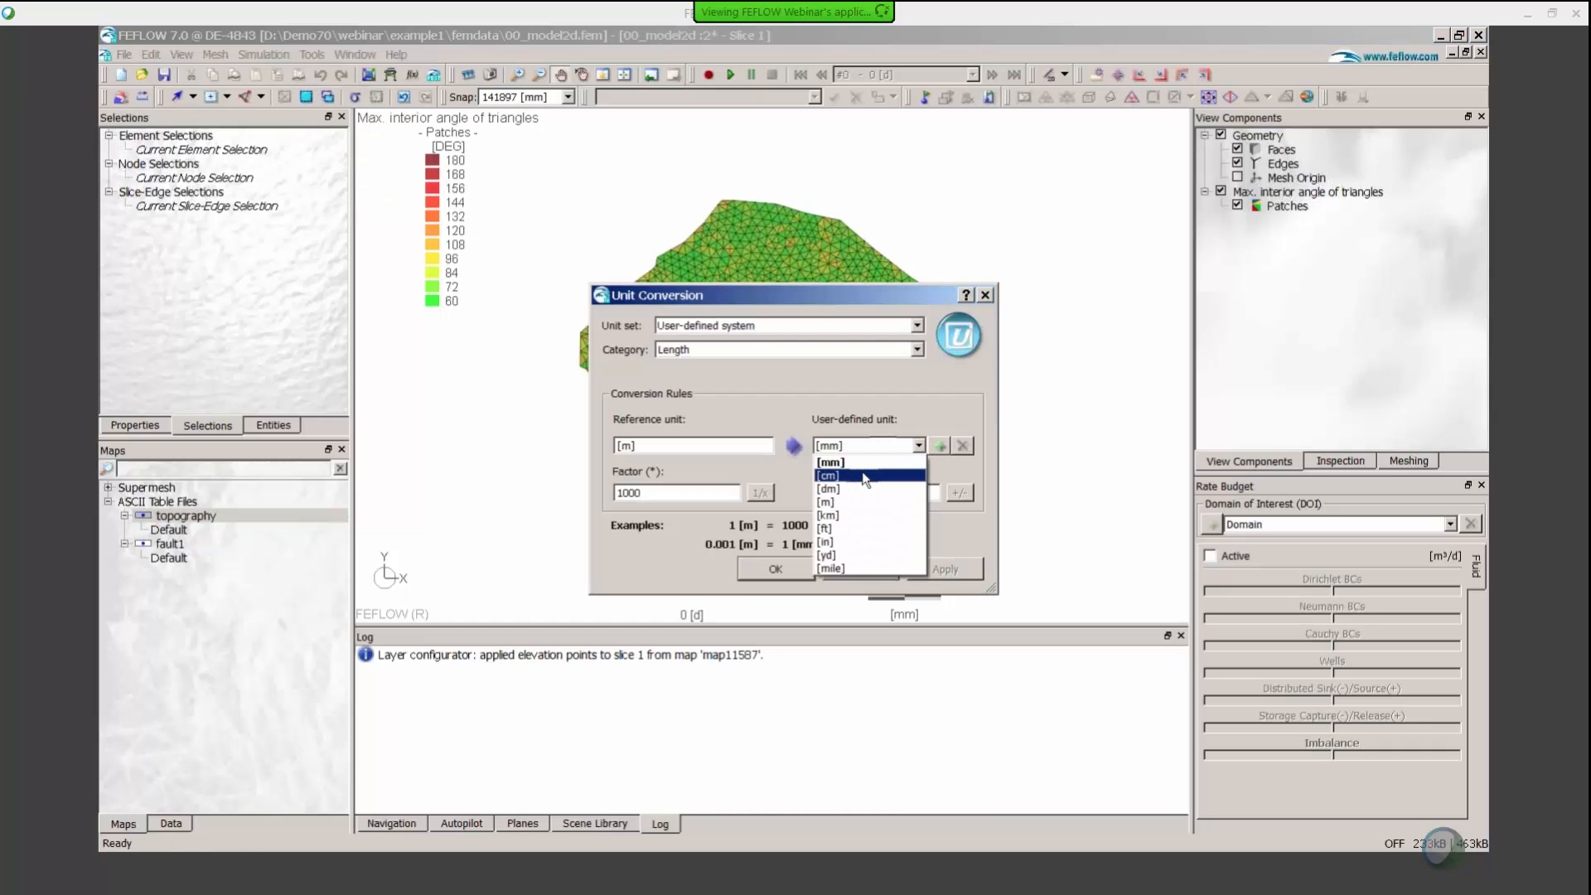
{"action": "left_click", "coordinate": [872, 503]}
{"action": "left_click", "coordinate": [945, 568]}
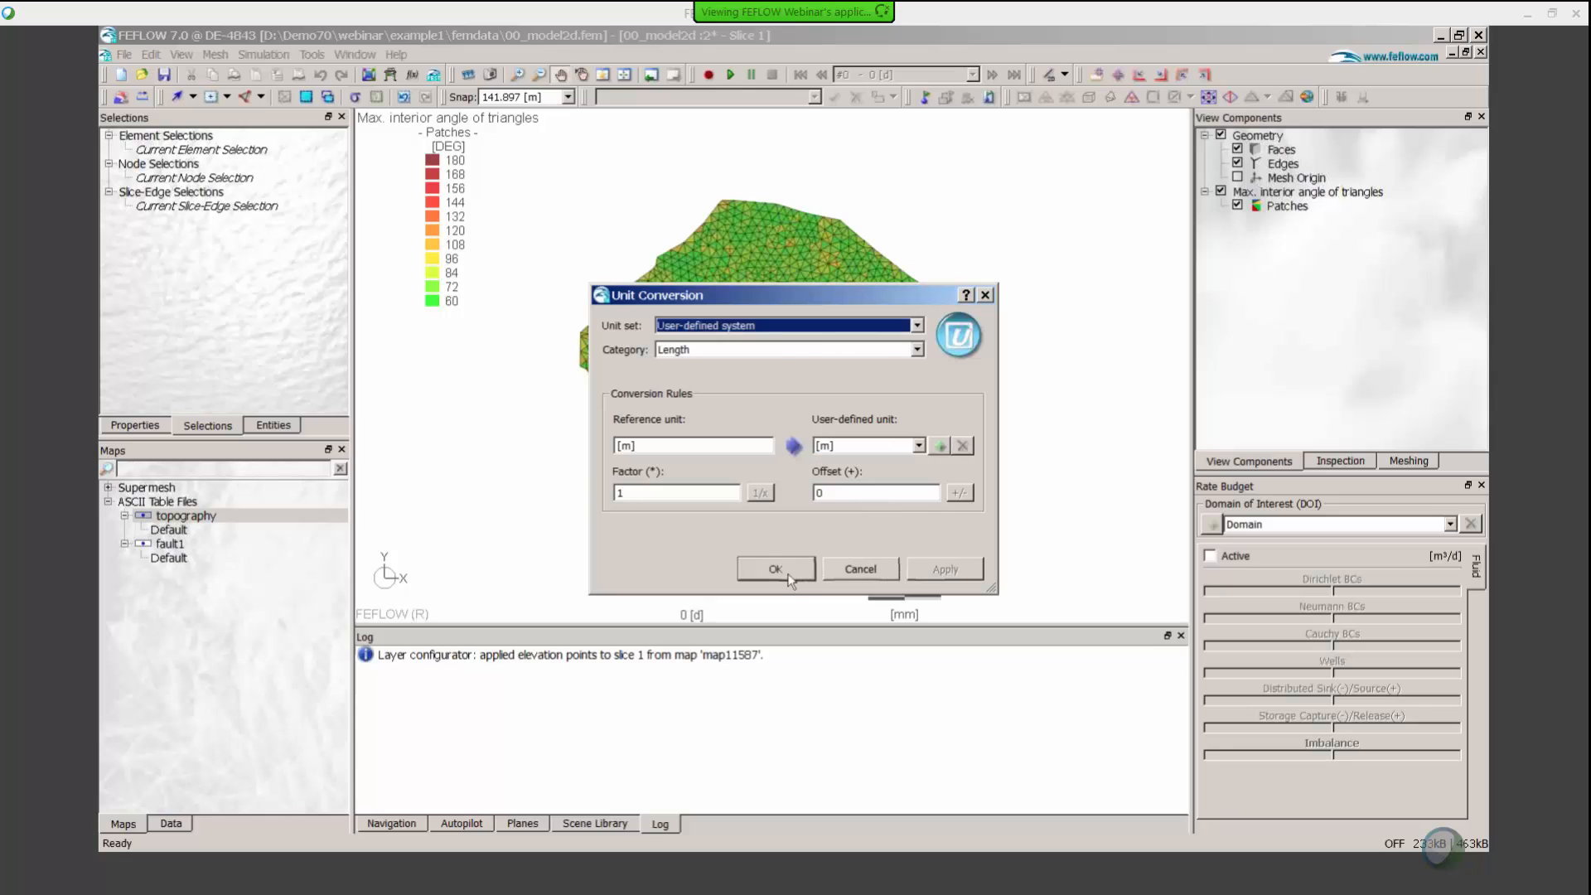
{"action": "left_click", "coordinate": [775, 568]}
Assign the topography map to Slice 1 in the 3D layer configuration and set Slice 2's elevation to 2500 m
{"action": "left_click", "coordinate": [709, 400]}
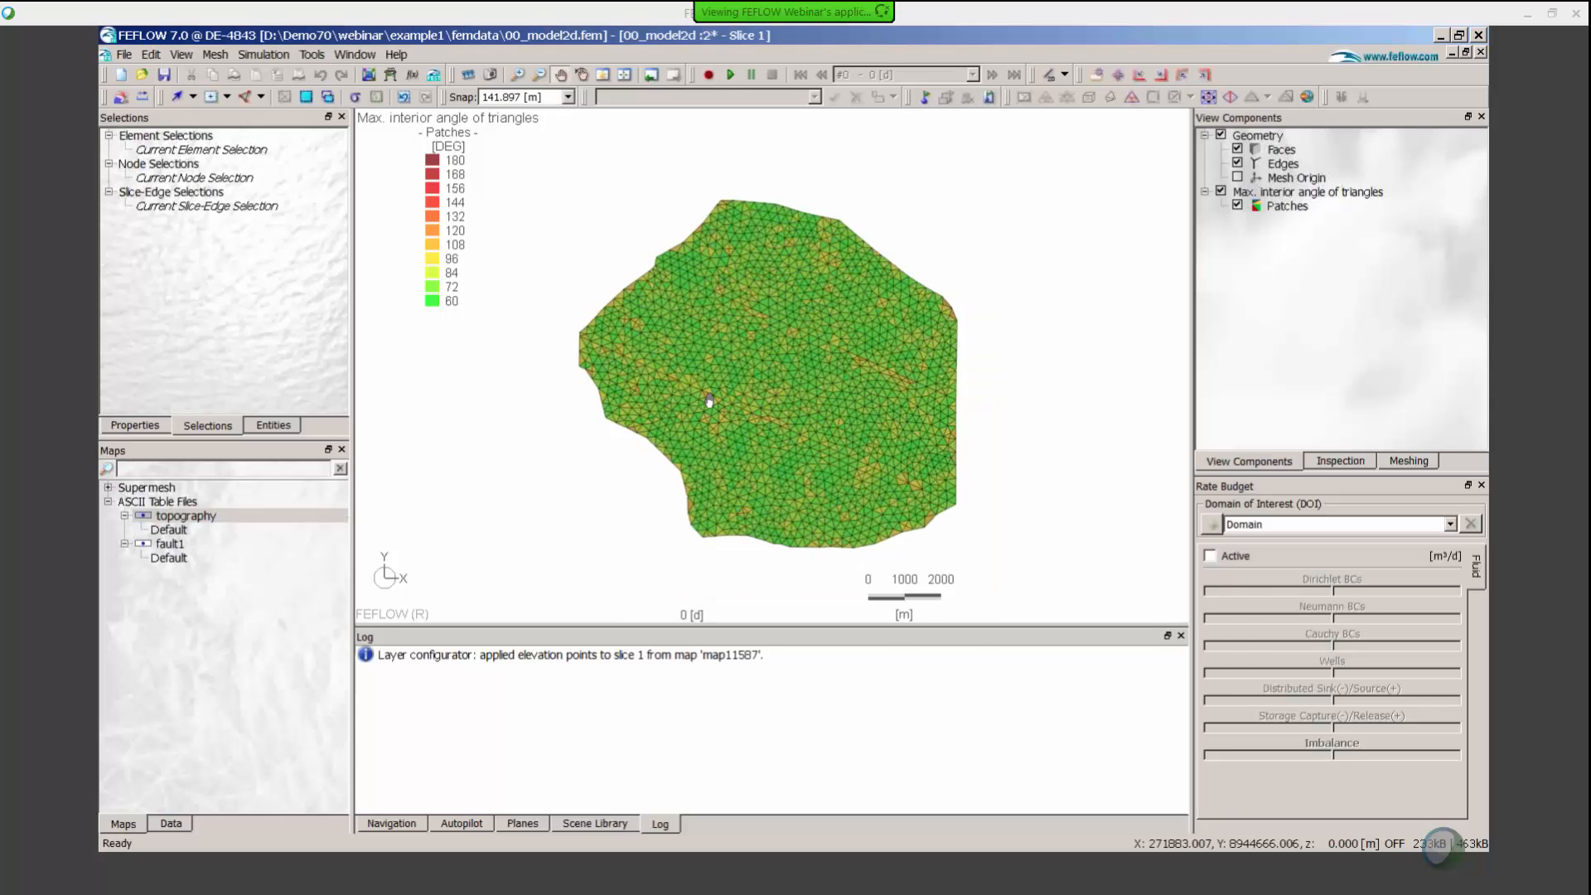
{"action": "left_click_drag", "start_coordinate": [186, 515], "coordinate": [464, 331]}
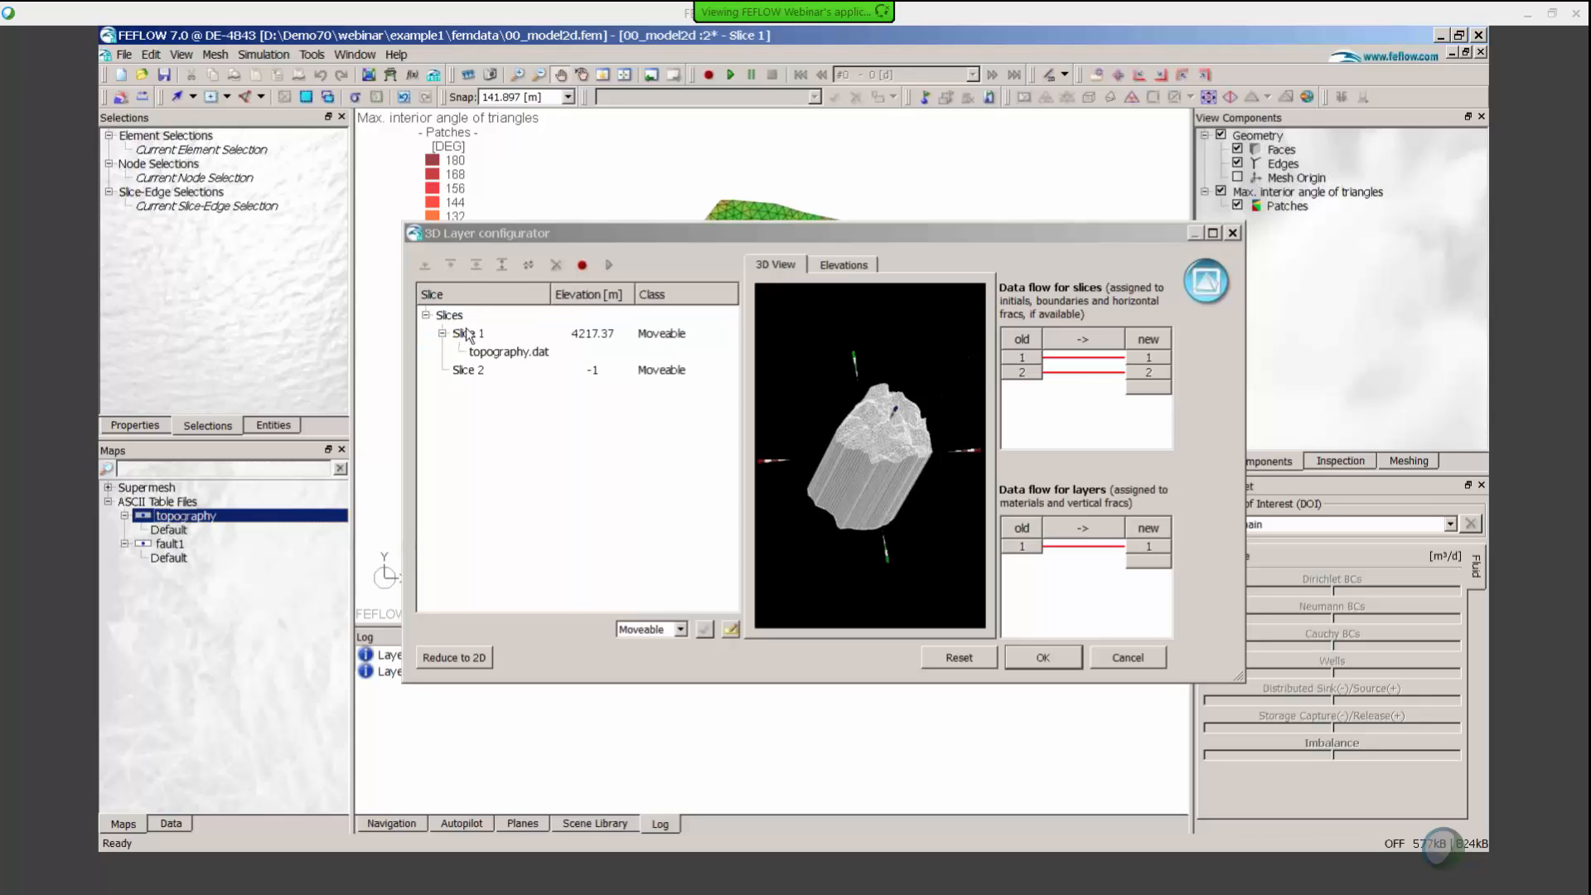
{"action": "double_click", "coordinate": [593, 370]}
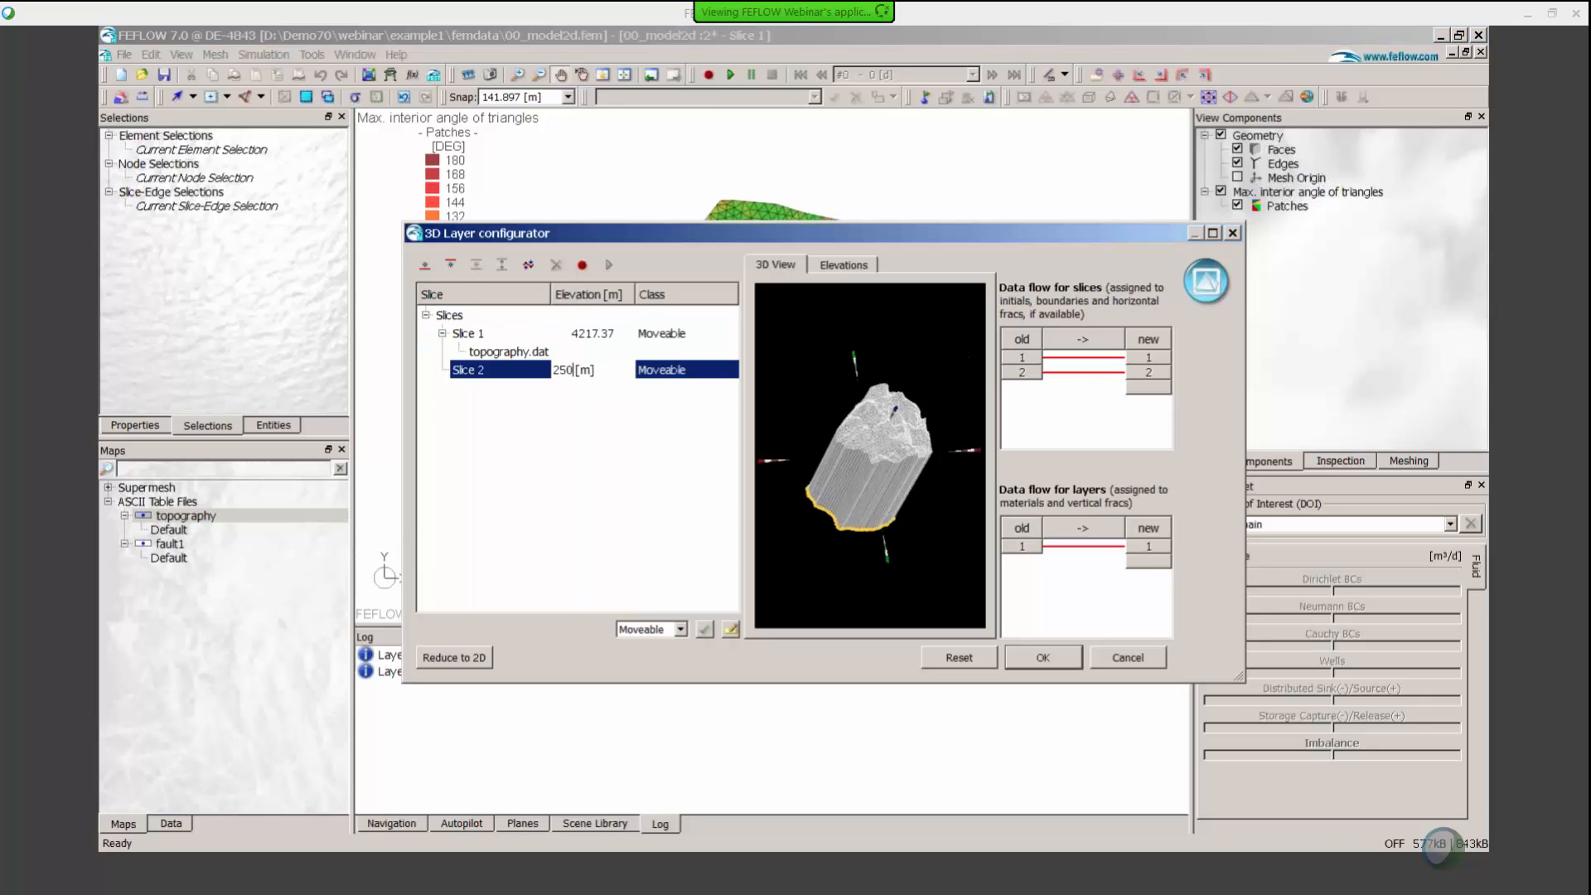
{"action": "key", "text": "Return"}
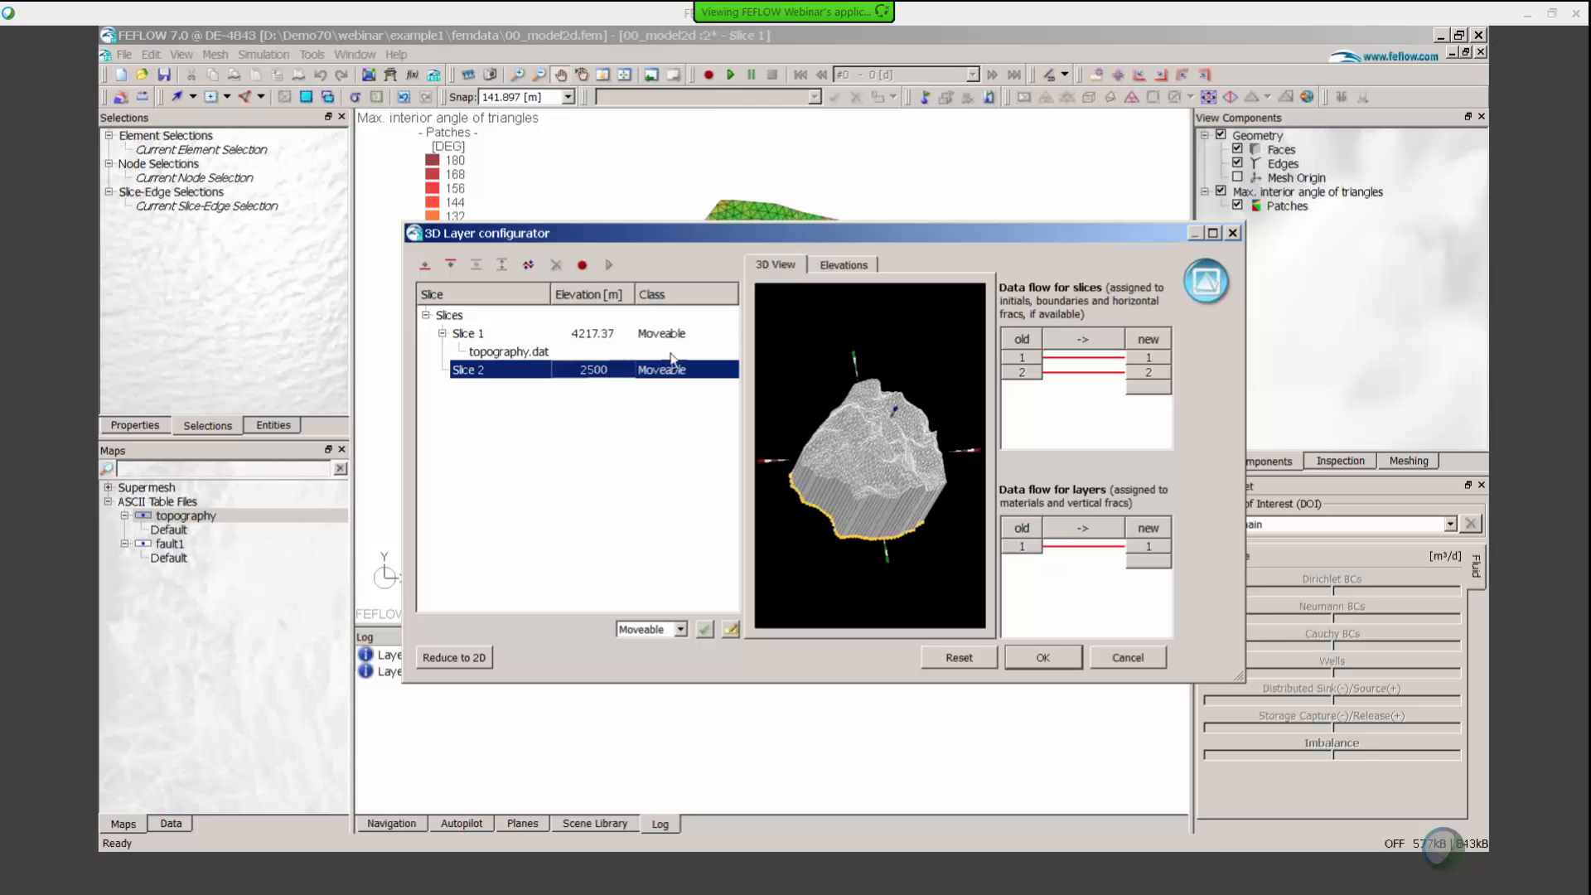
Change the class of both Slice 1 and Slice 2 to Fixed
{"action": "left_click_drag", "start_coordinate": [876, 518], "coordinate": [864, 469]}
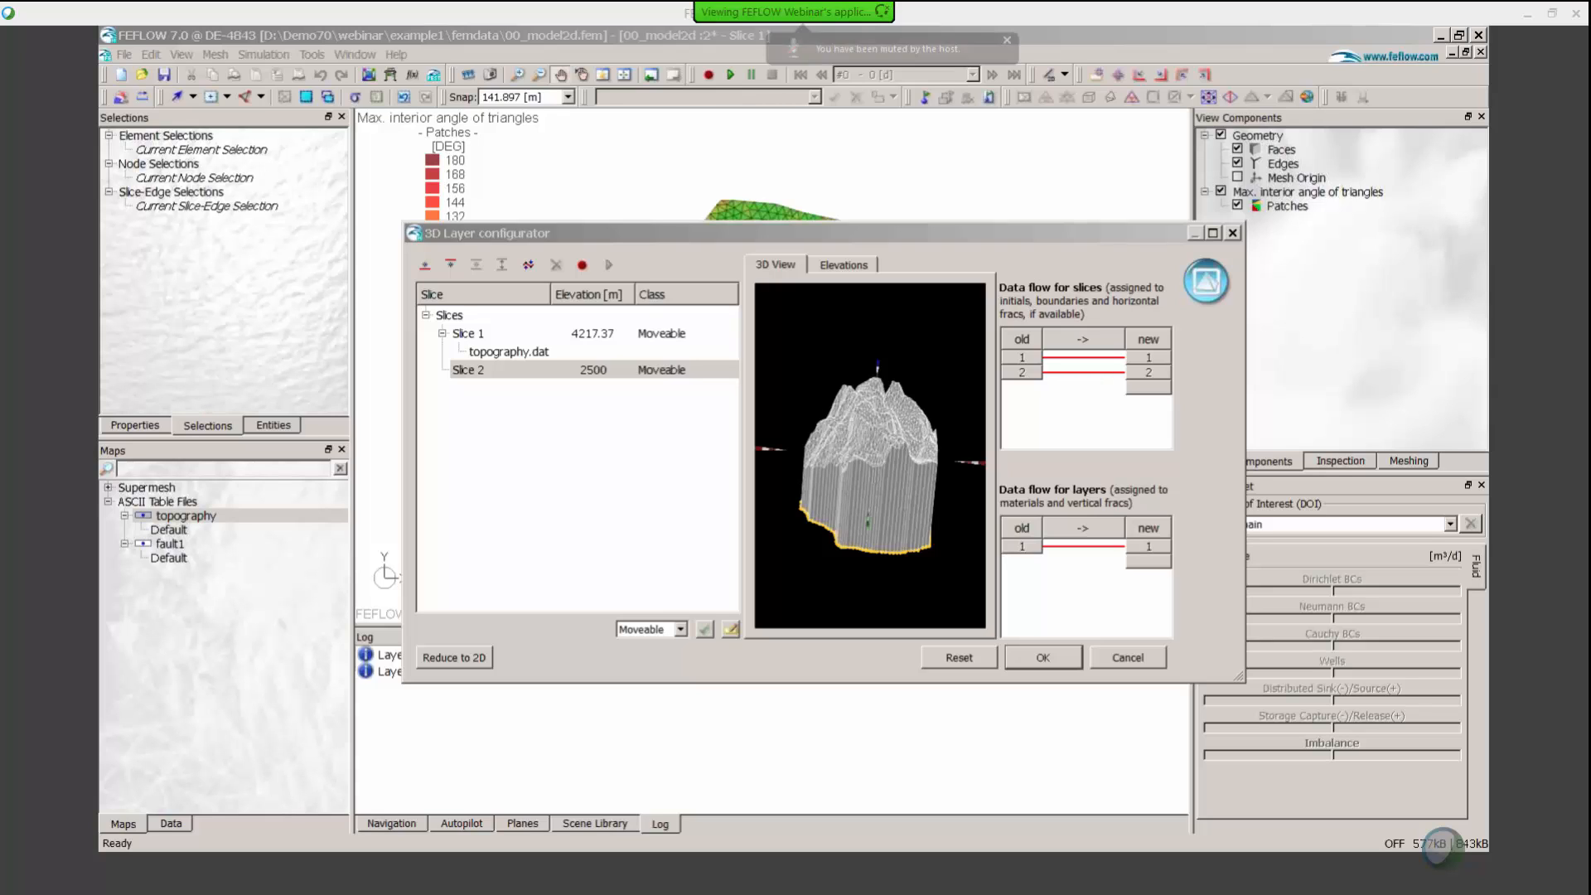
{"action": "mouse_move", "coordinate": [895, 426]}
{"action": "left_mouse_down"}
{"action": "mouse_move", "coordinate": [905, 487]}
{"action": "mouse_move", "coordinate": [896, 439]}
{"action": "mouse_move", "coordinate": [885, 462]}
{"action": "mouse_move", "coordinate": [872, 442]}
{"action": "left_mouse_up"}
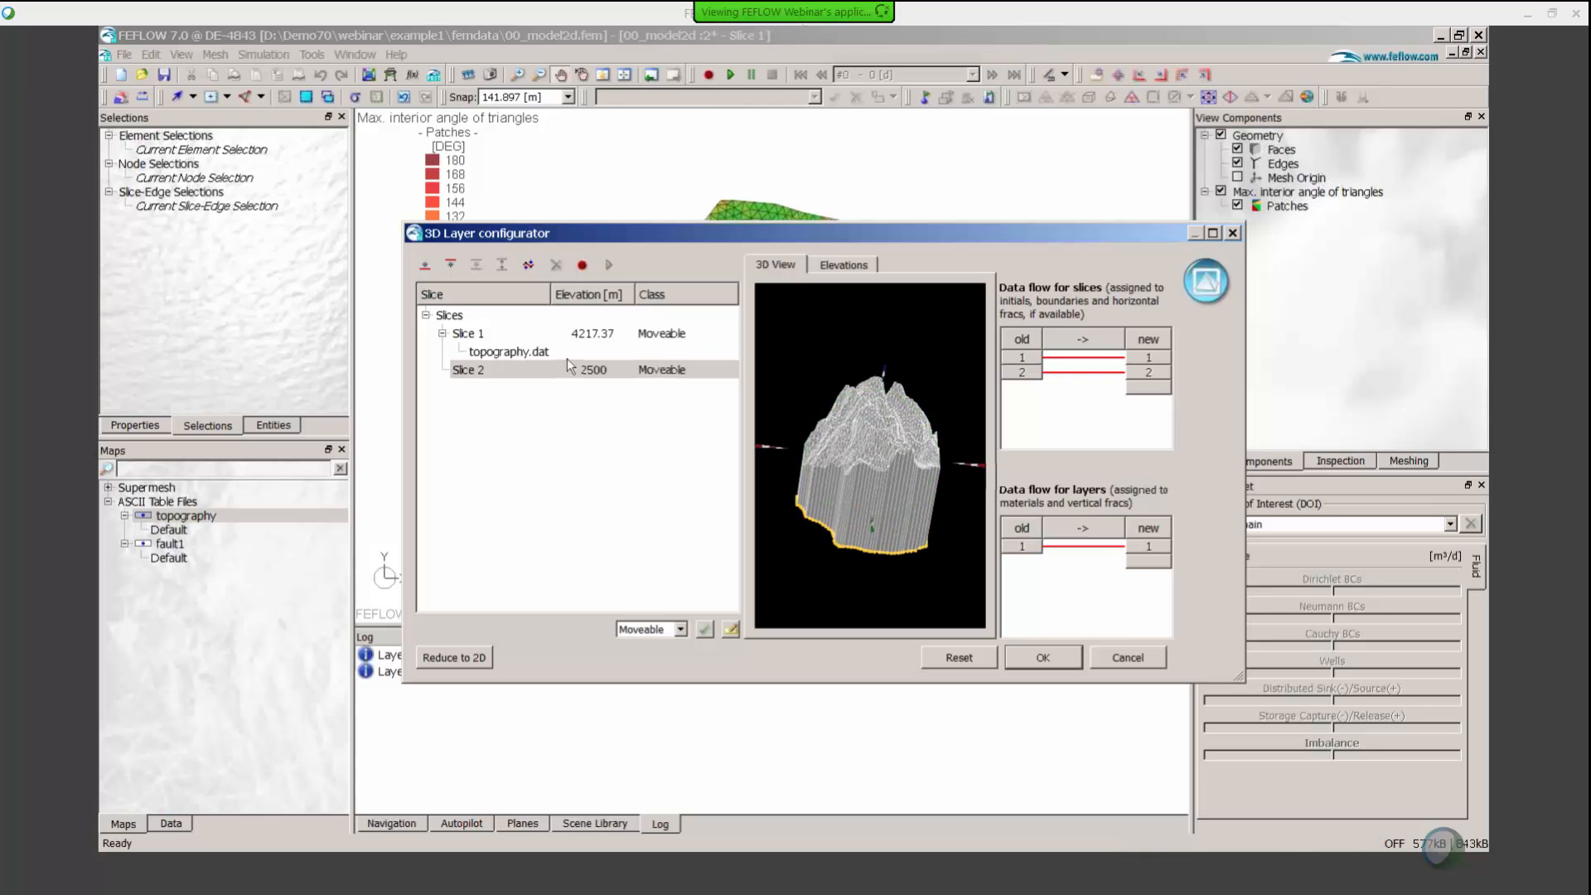
{"action": "left_click", "coordinate": [671, 331], "text": "ctrl"}
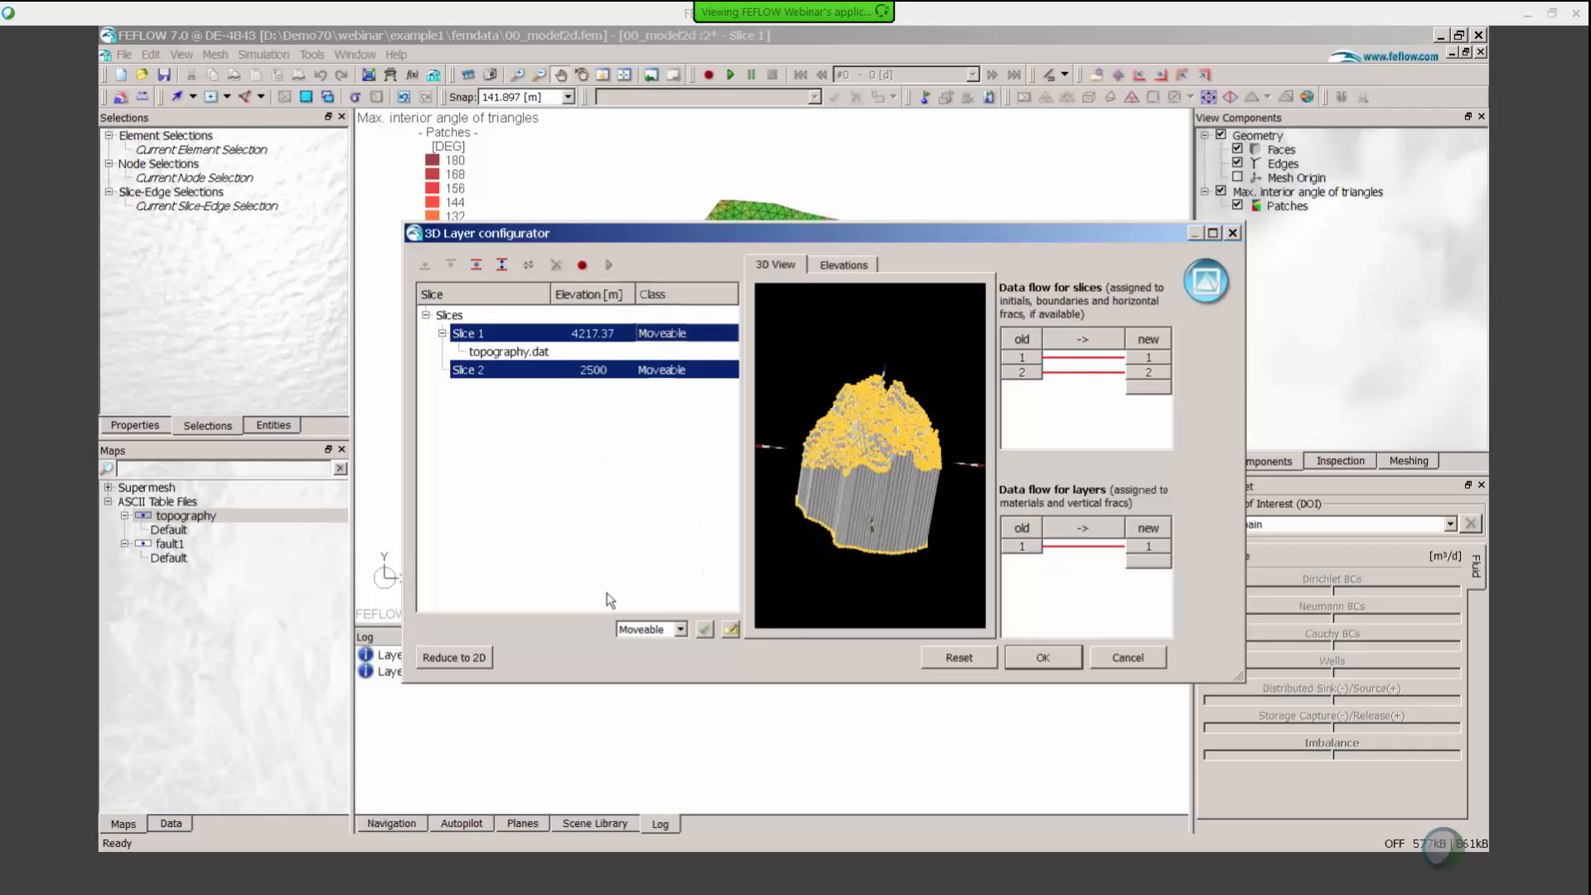
{"action": "left_click", "coordinate": [648, 631]}
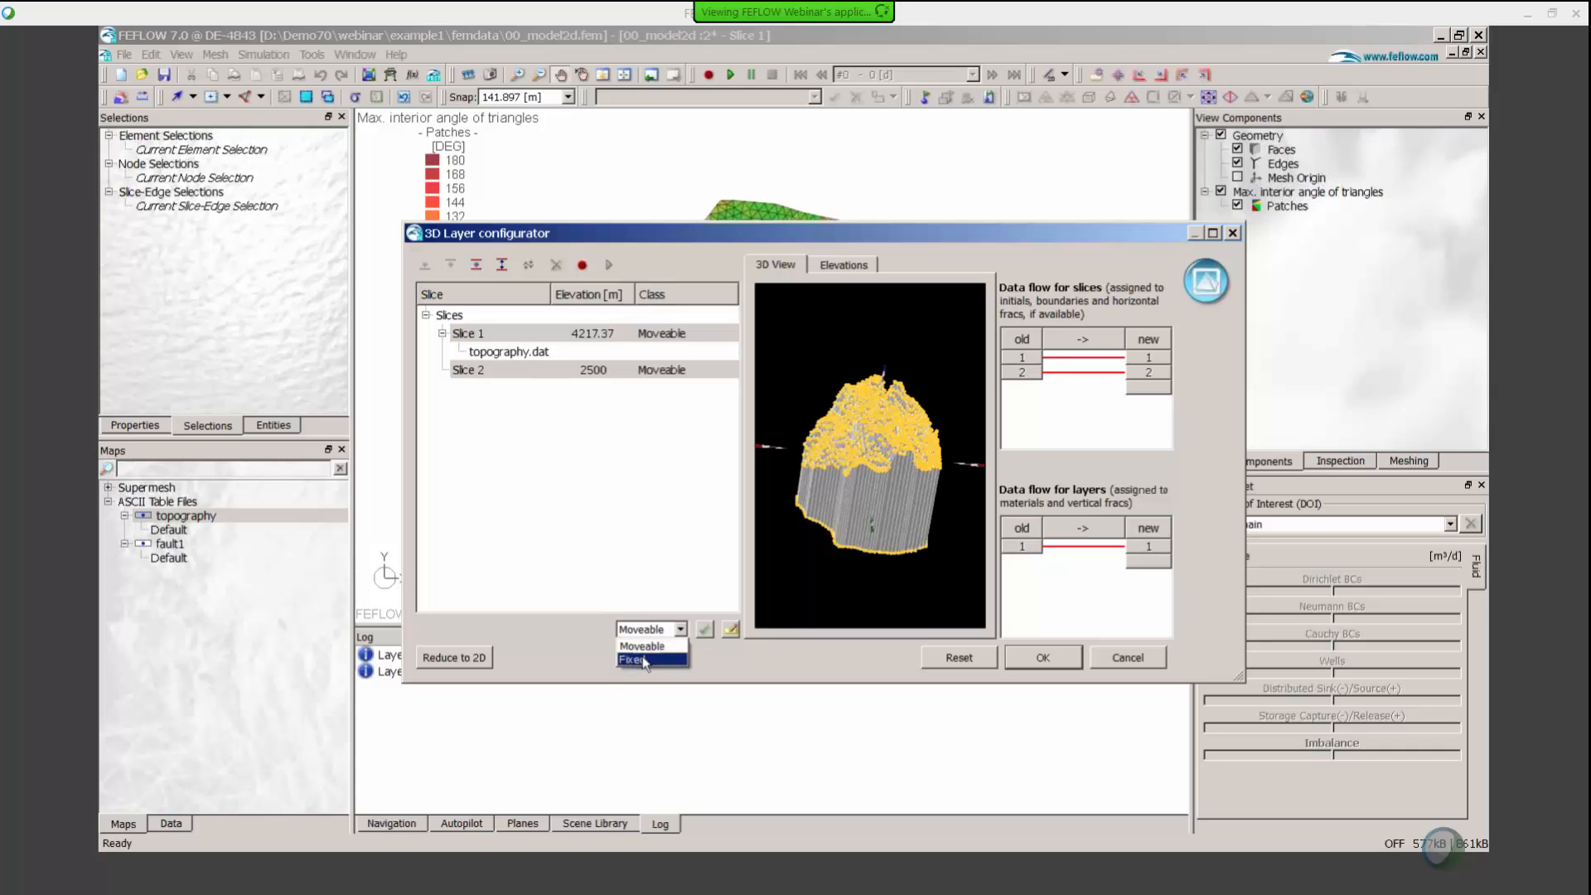
{"action": "left_click", "coordinate": [706, 629]}
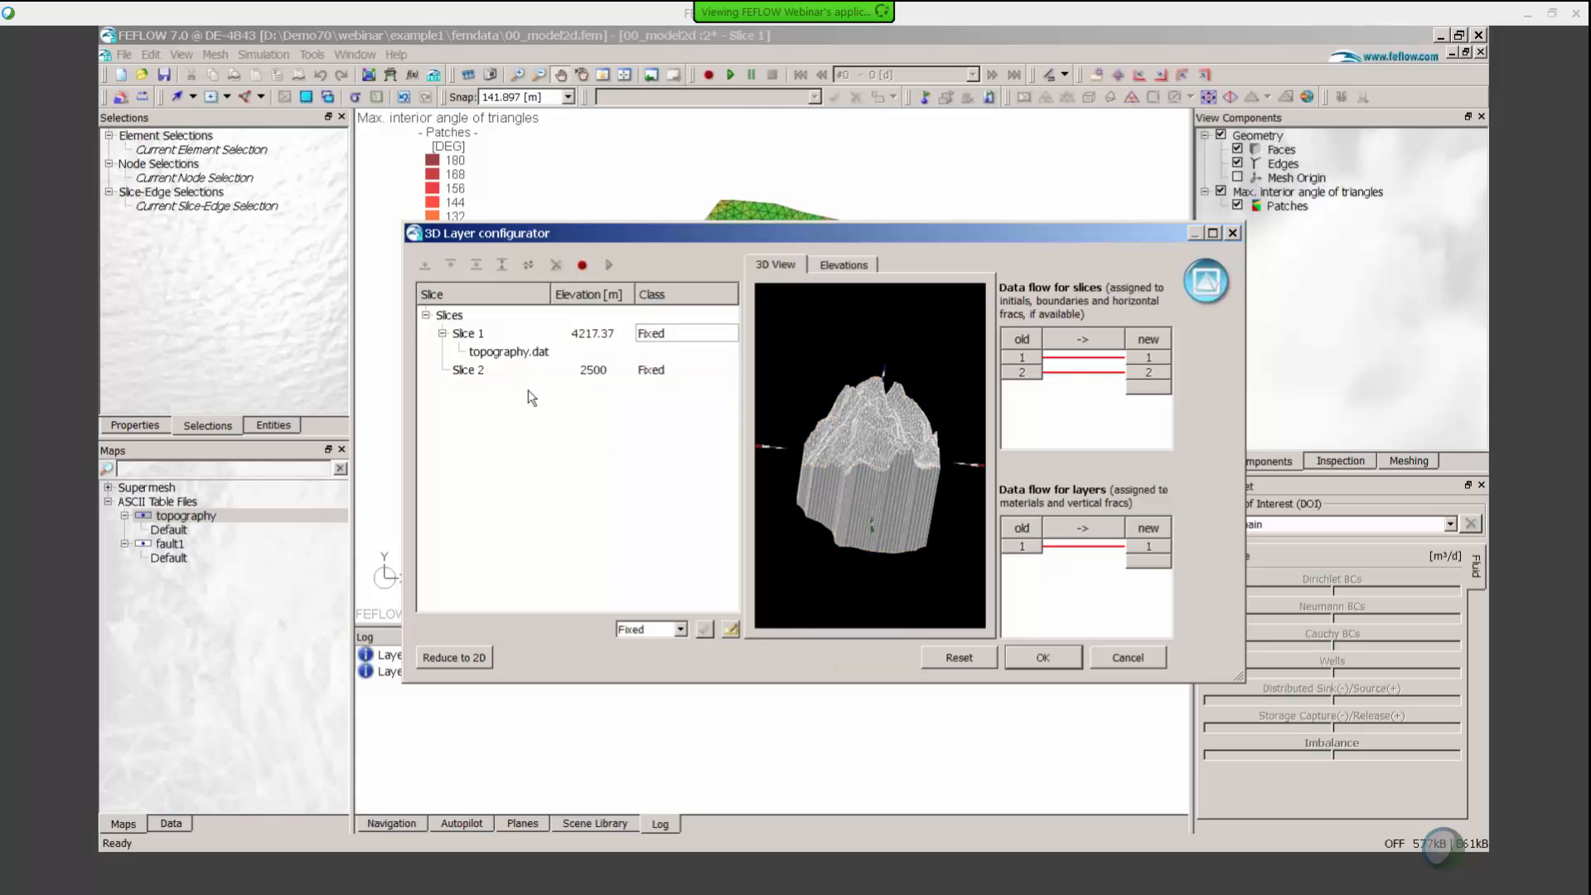
Insert one slice below Slice 1 with a distance of 50 m
{"action": "left_click", "coordinate": [506, 333]}
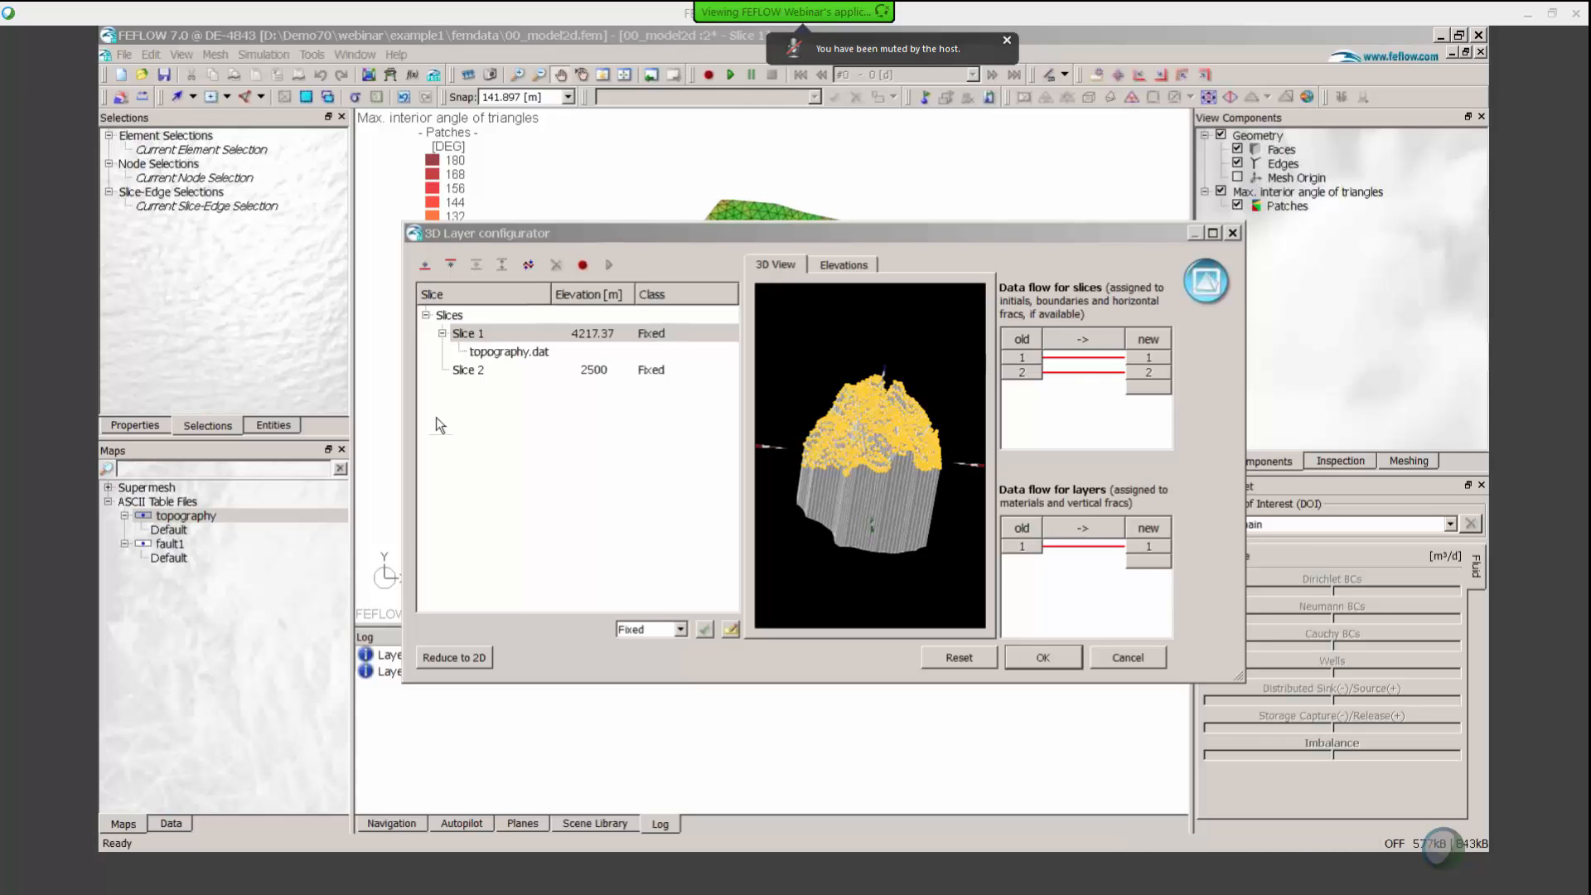
{"action": "left_click", "coordinate": [487, 332]}
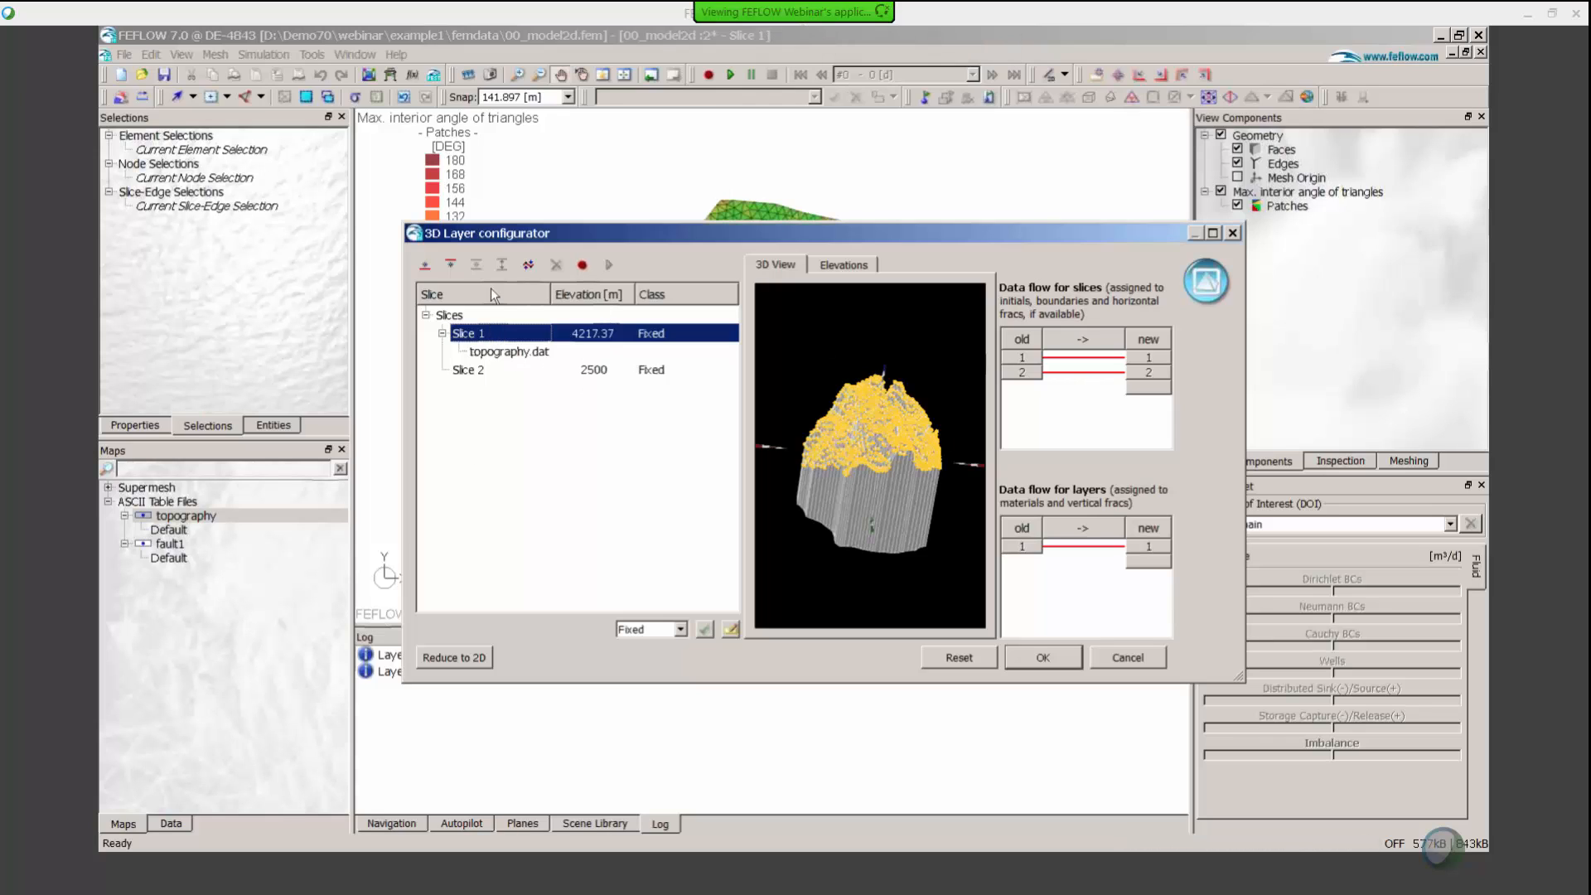
{"action": "left_click", "coordinate": [450, 265]}
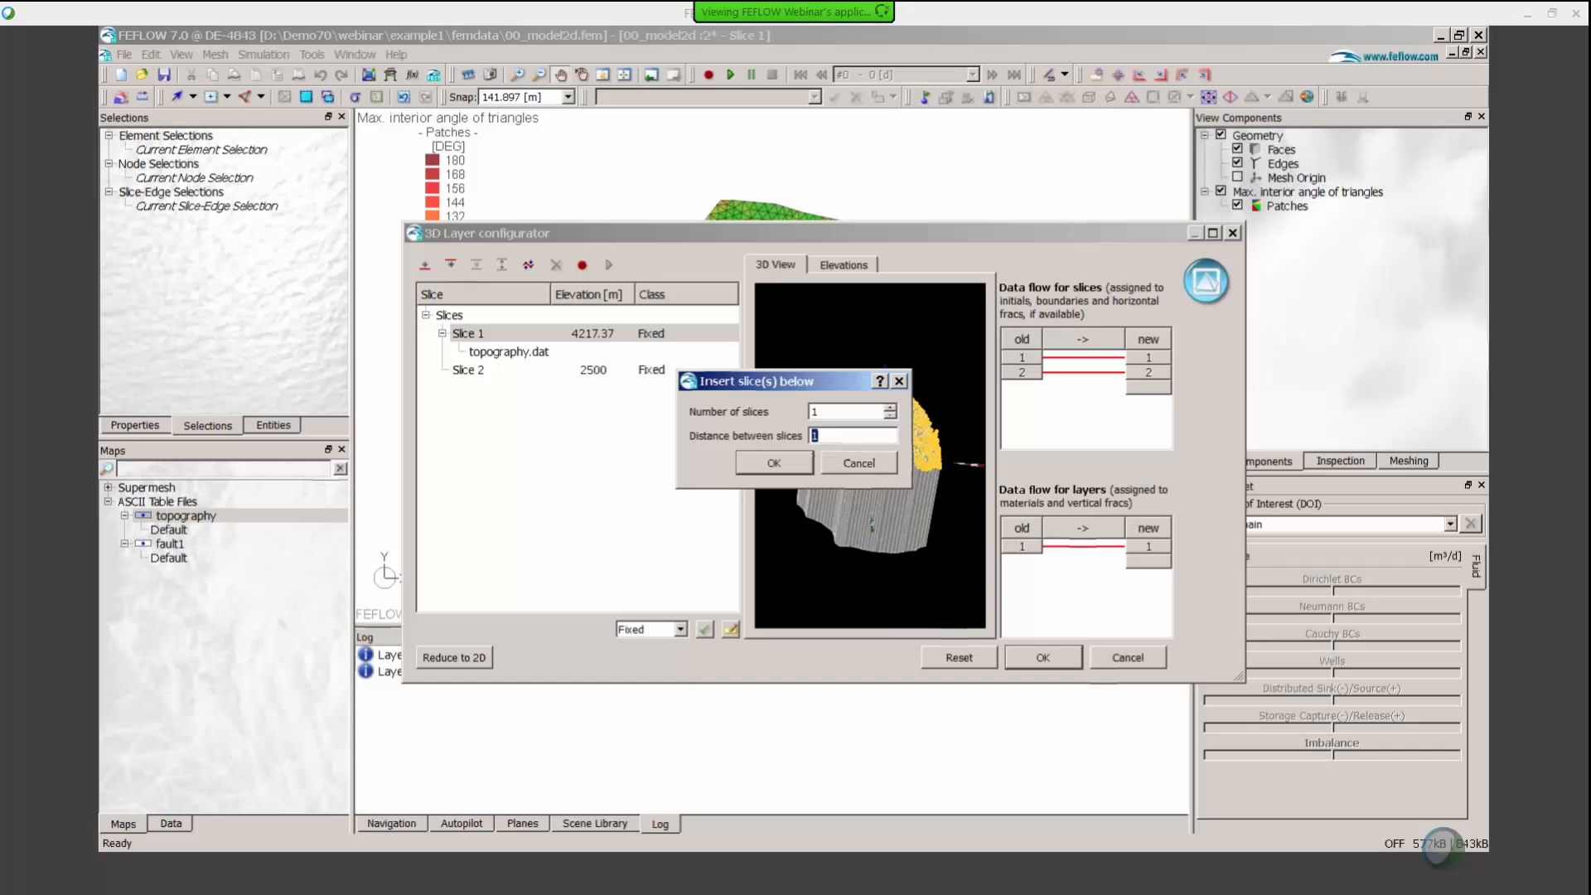
{"action": "type", "text": "50"}
{"action": "key", "text": "Return"}
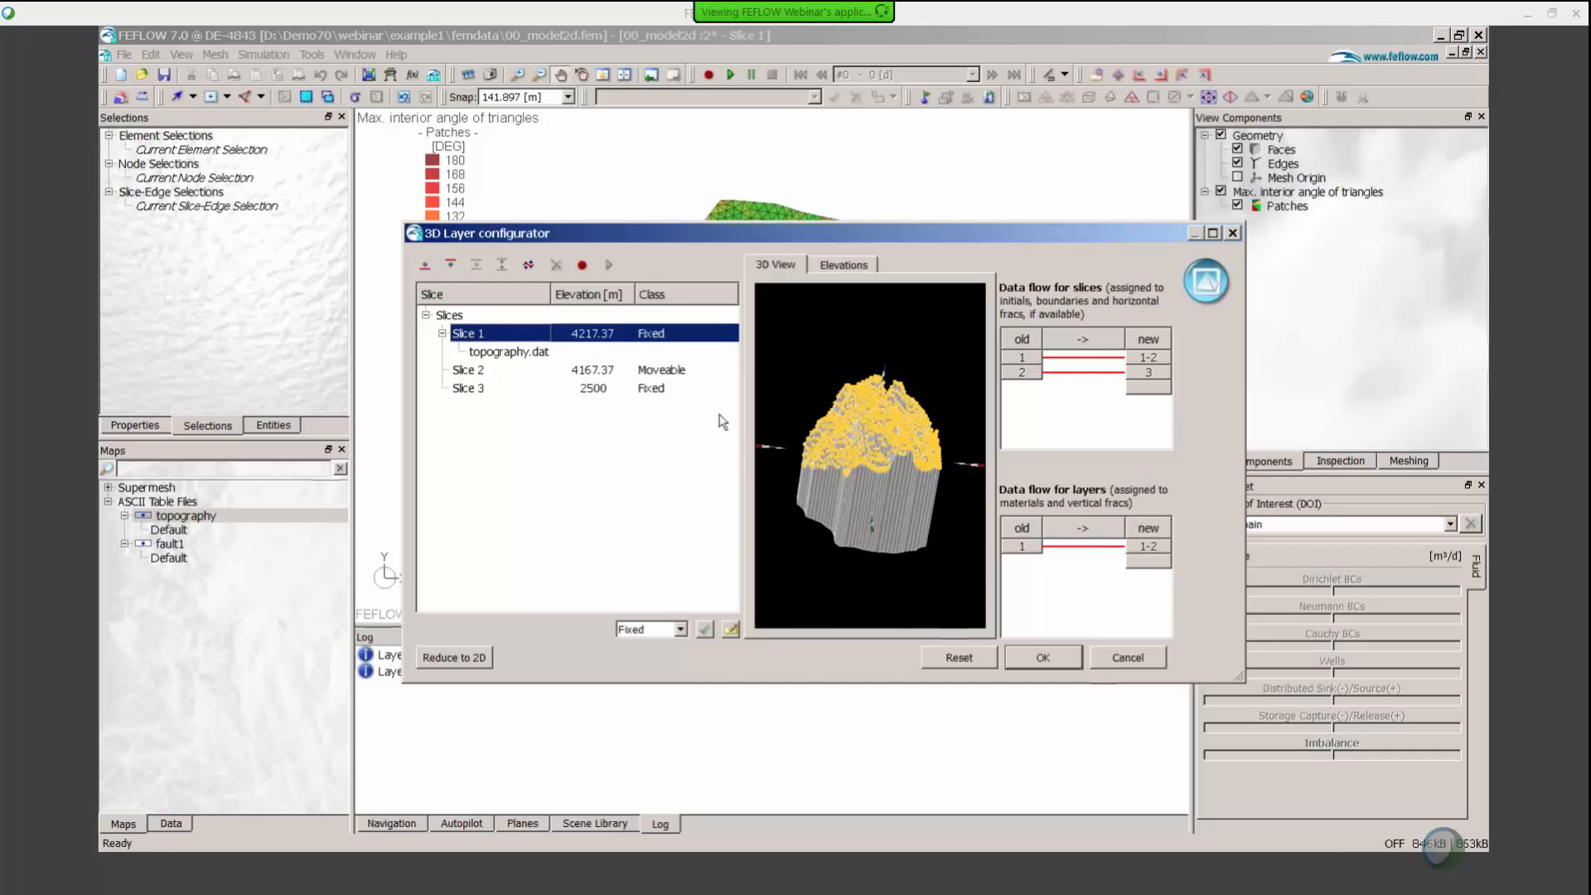
Set the class of the slice just inserted beneath the topography, Slice 2, to Fixed
{"action": "scroll", "coordinate": [887, 597], "scroll_direction": "up", "scroll_amount": 5}
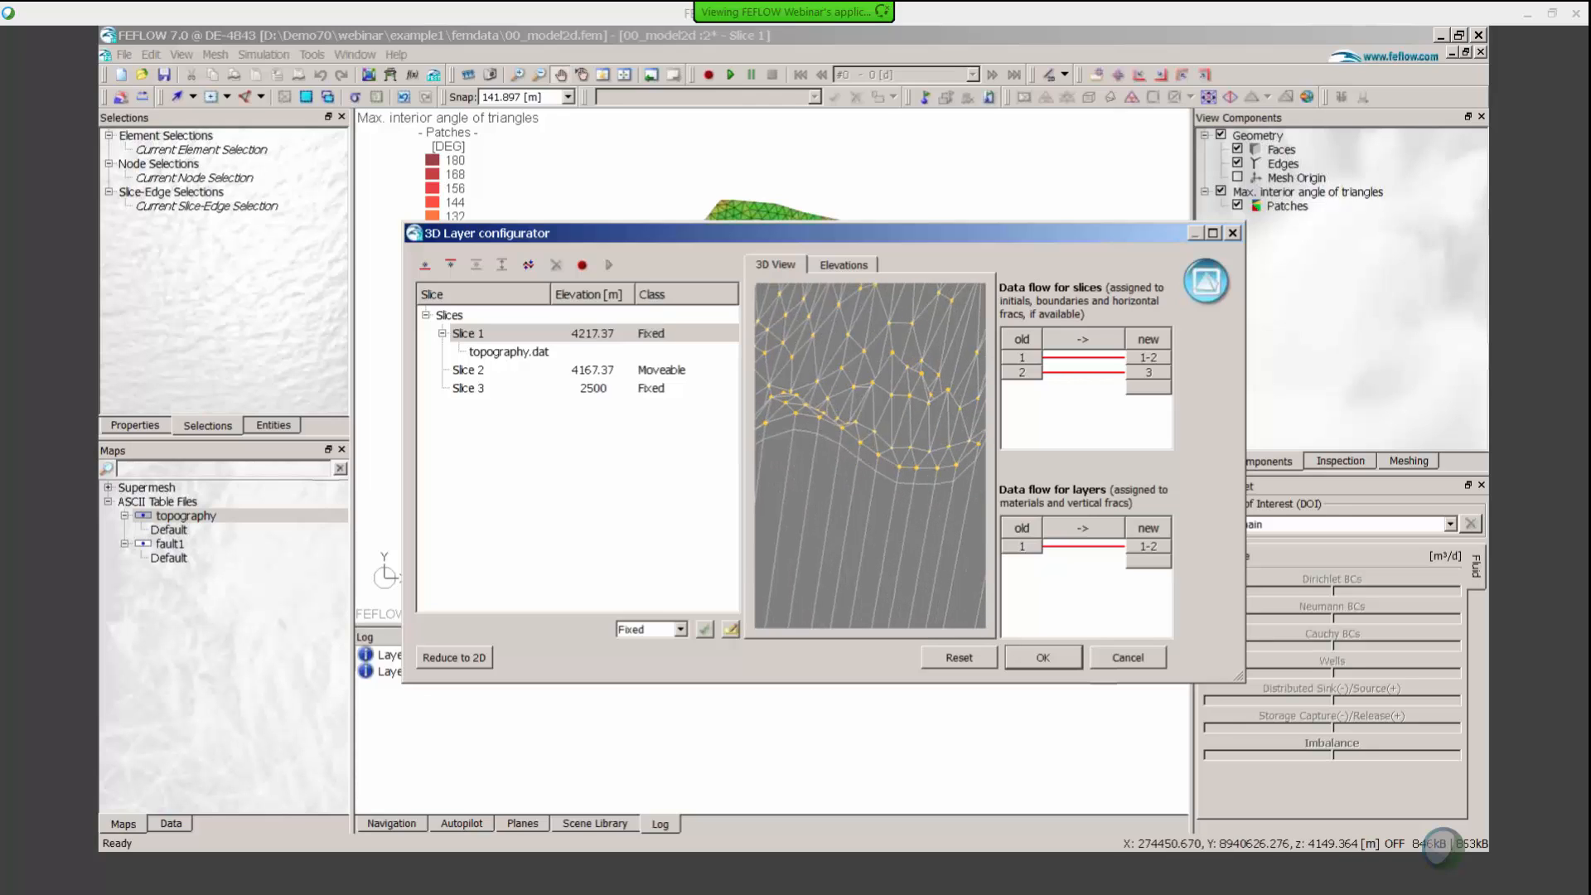
{"action": "left_click", "coordinate": [459, 371]}
{"action": "left_click", "coordinate": [704, 629]}
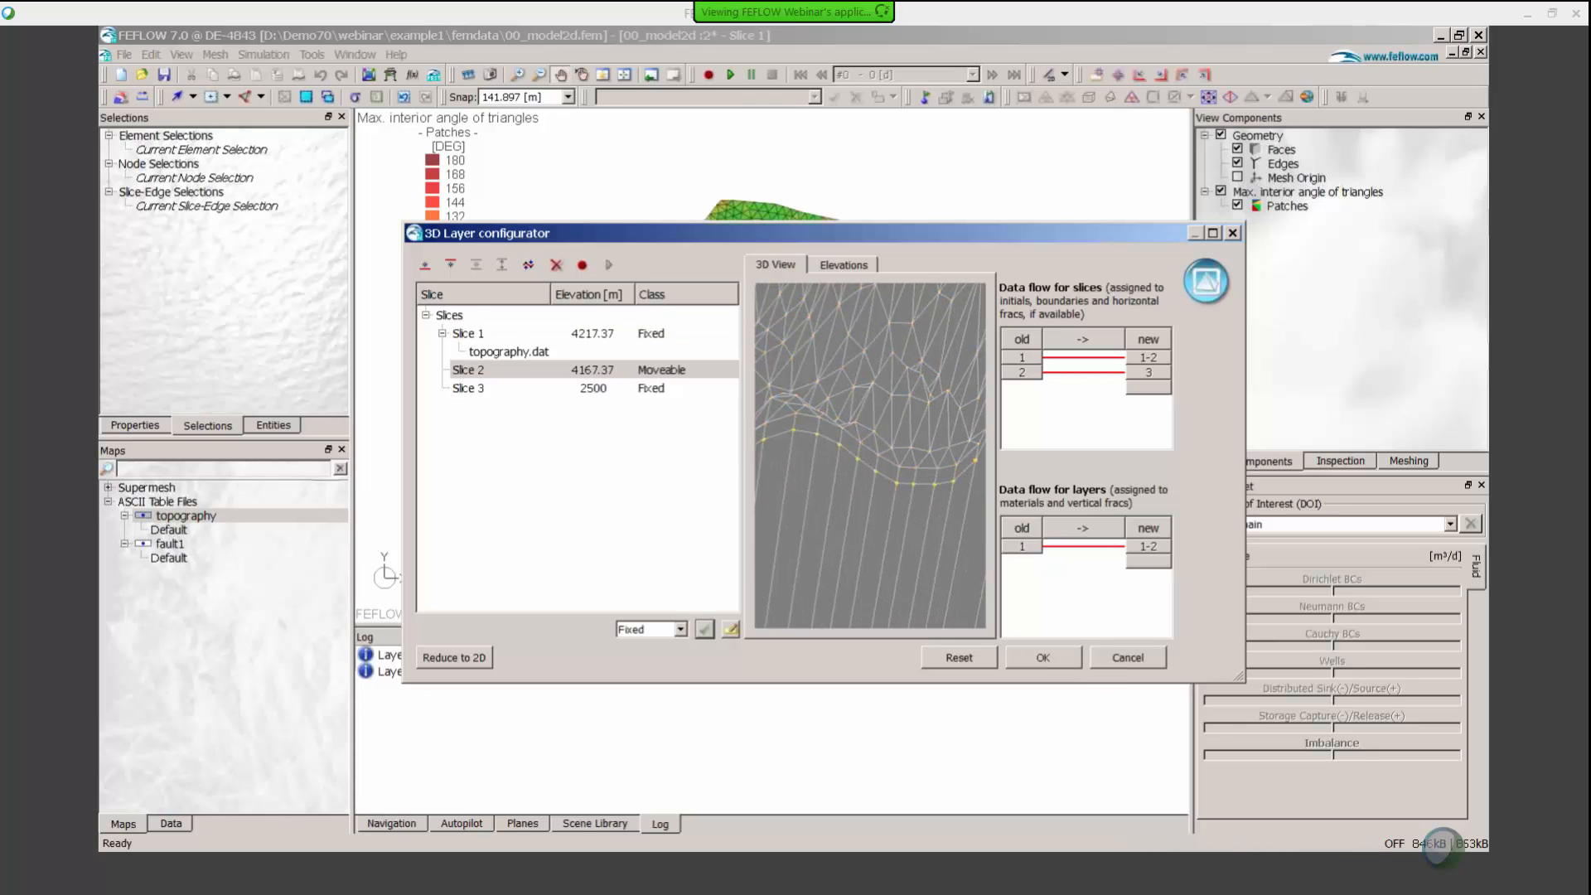
{"action": "scroll", "coordinate": [856, 308], "scroll_direction": "down", "scroll_amount": 5}
{"action": "right_click_drag", "start_coordinate": [856, 307], "coordinate": [855, 305]}
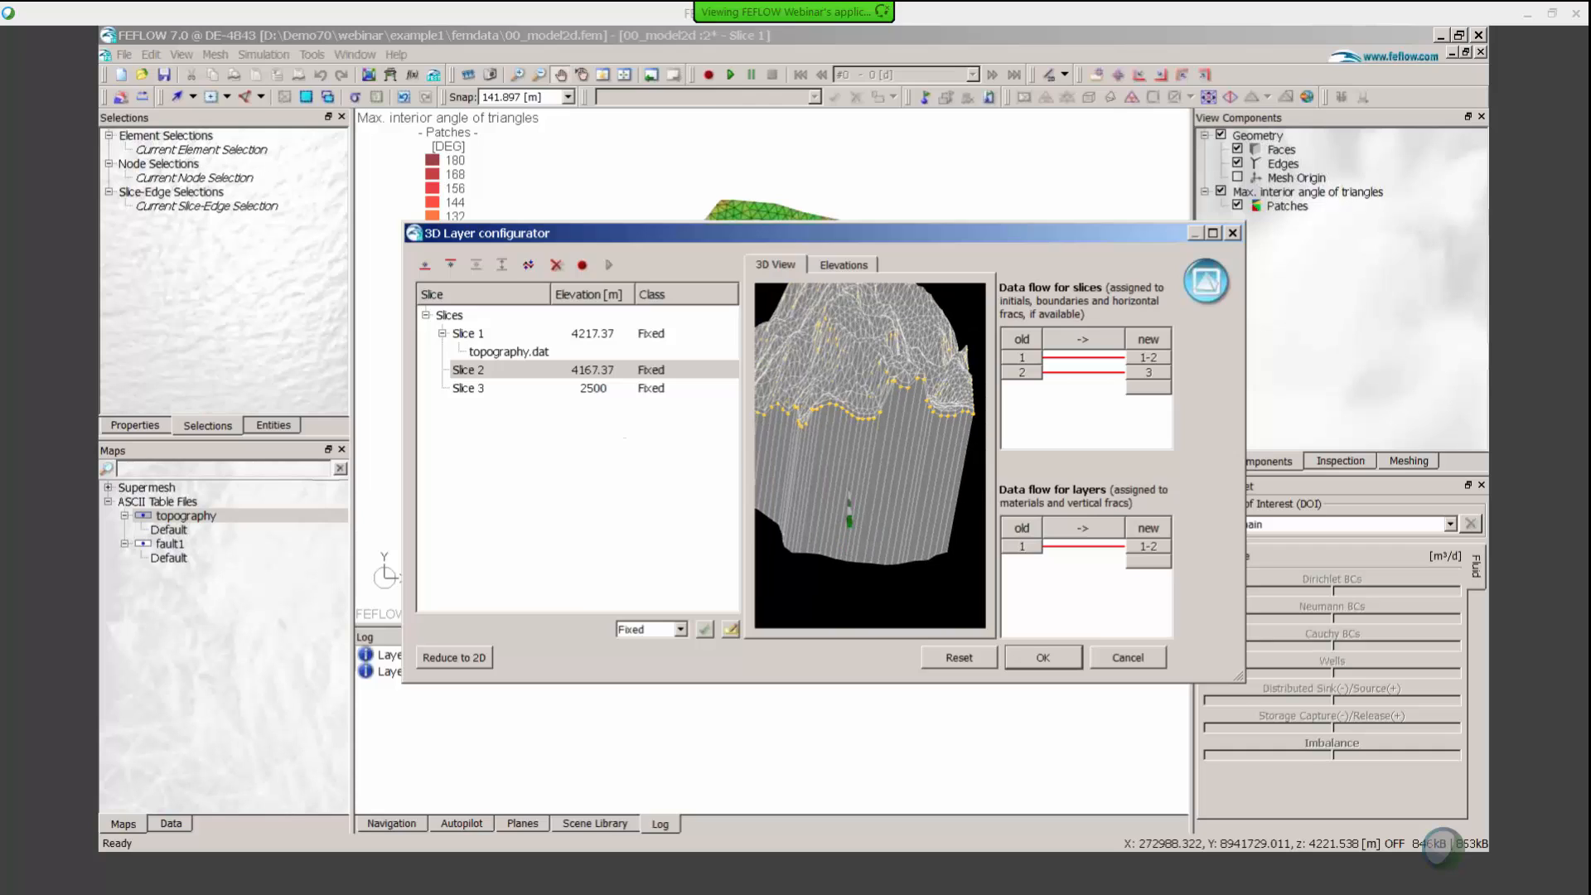
Insert one slice between Slice 2 and the bottom slice, Slice 3
{"action": "left_click", "coordinate": [476, 388], "text": "ctrl"}
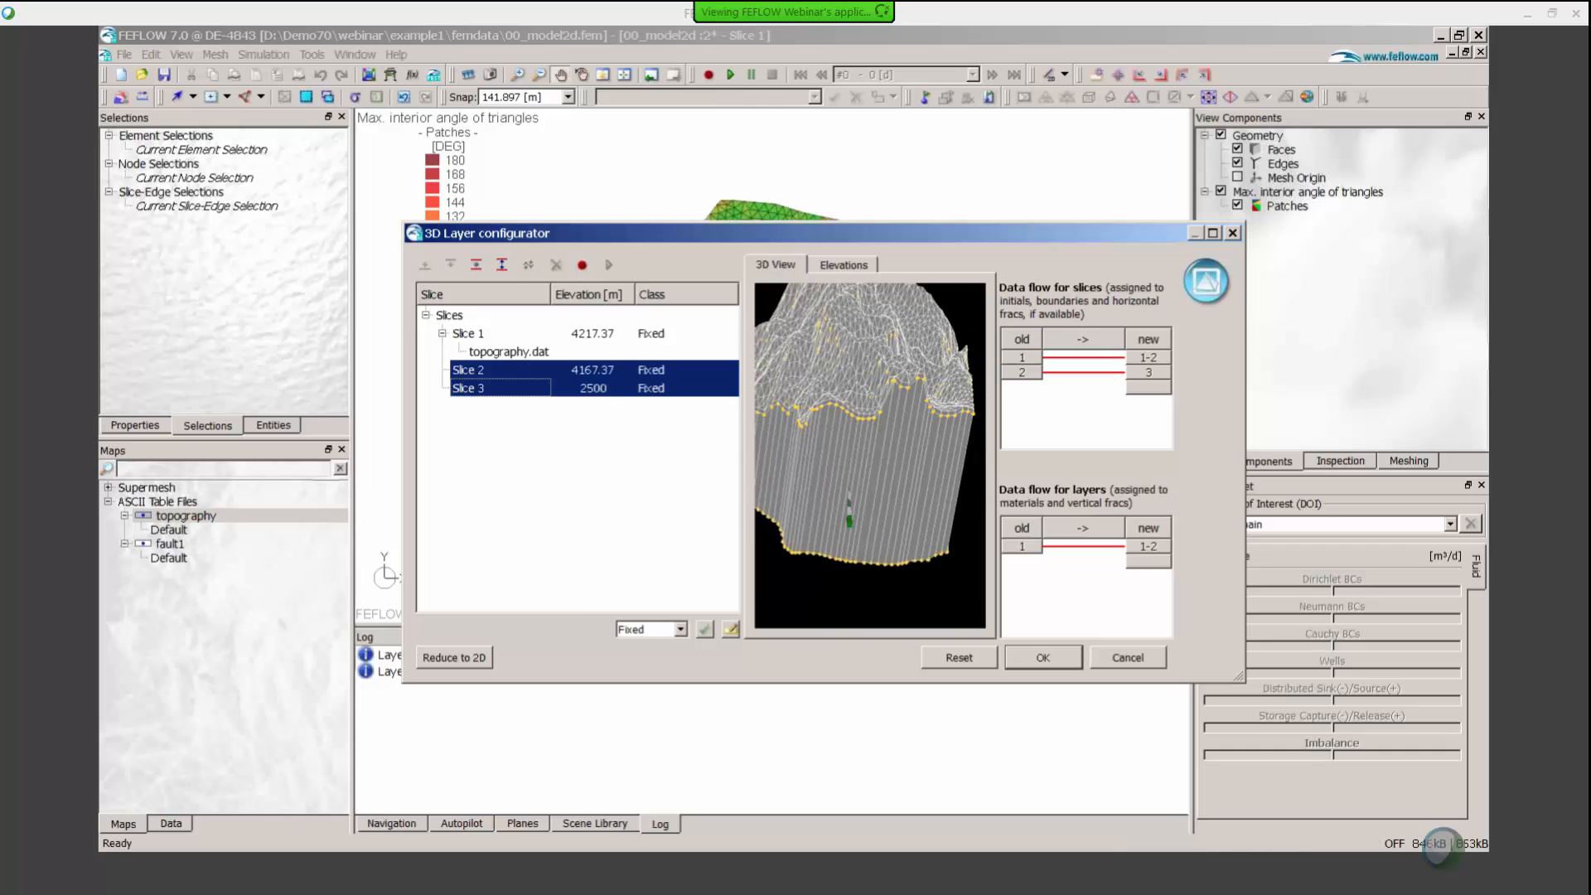
{"action": "left_click", "coordinate": [476, 265]}
{"action": "left_click", "coordinate": [774, 456]}
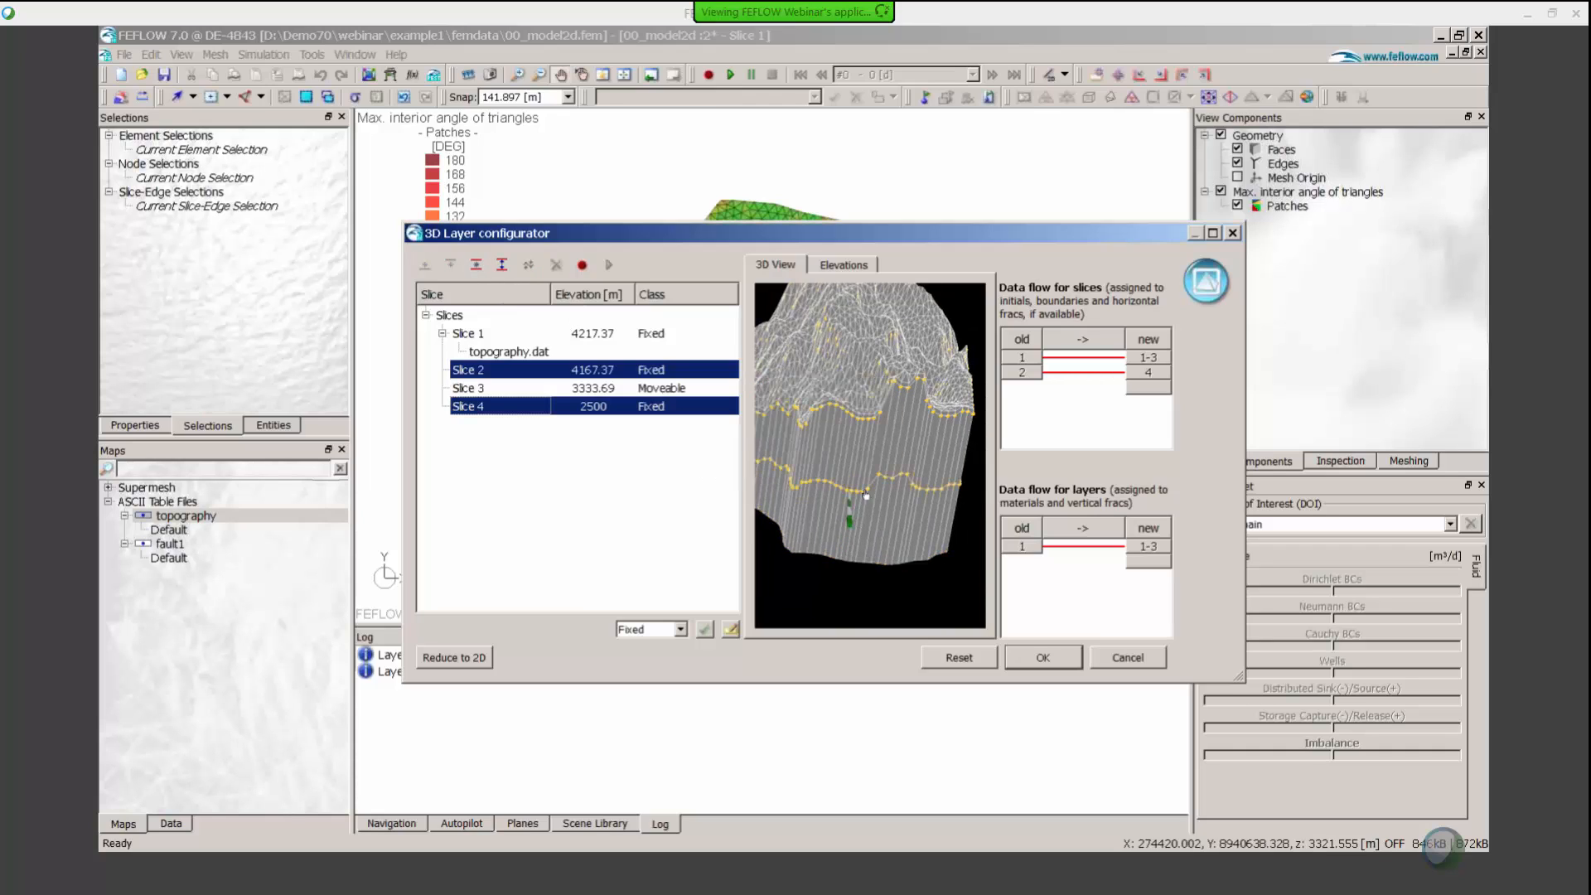
{"action": "scroll", "coordinate": [878, 436], "scroll_direction": "down", "scroll_amount": 3}
{"action": "scroll", "coordinate": [878, 436], "scroll_direction": "up", "scroll_amount": 6}
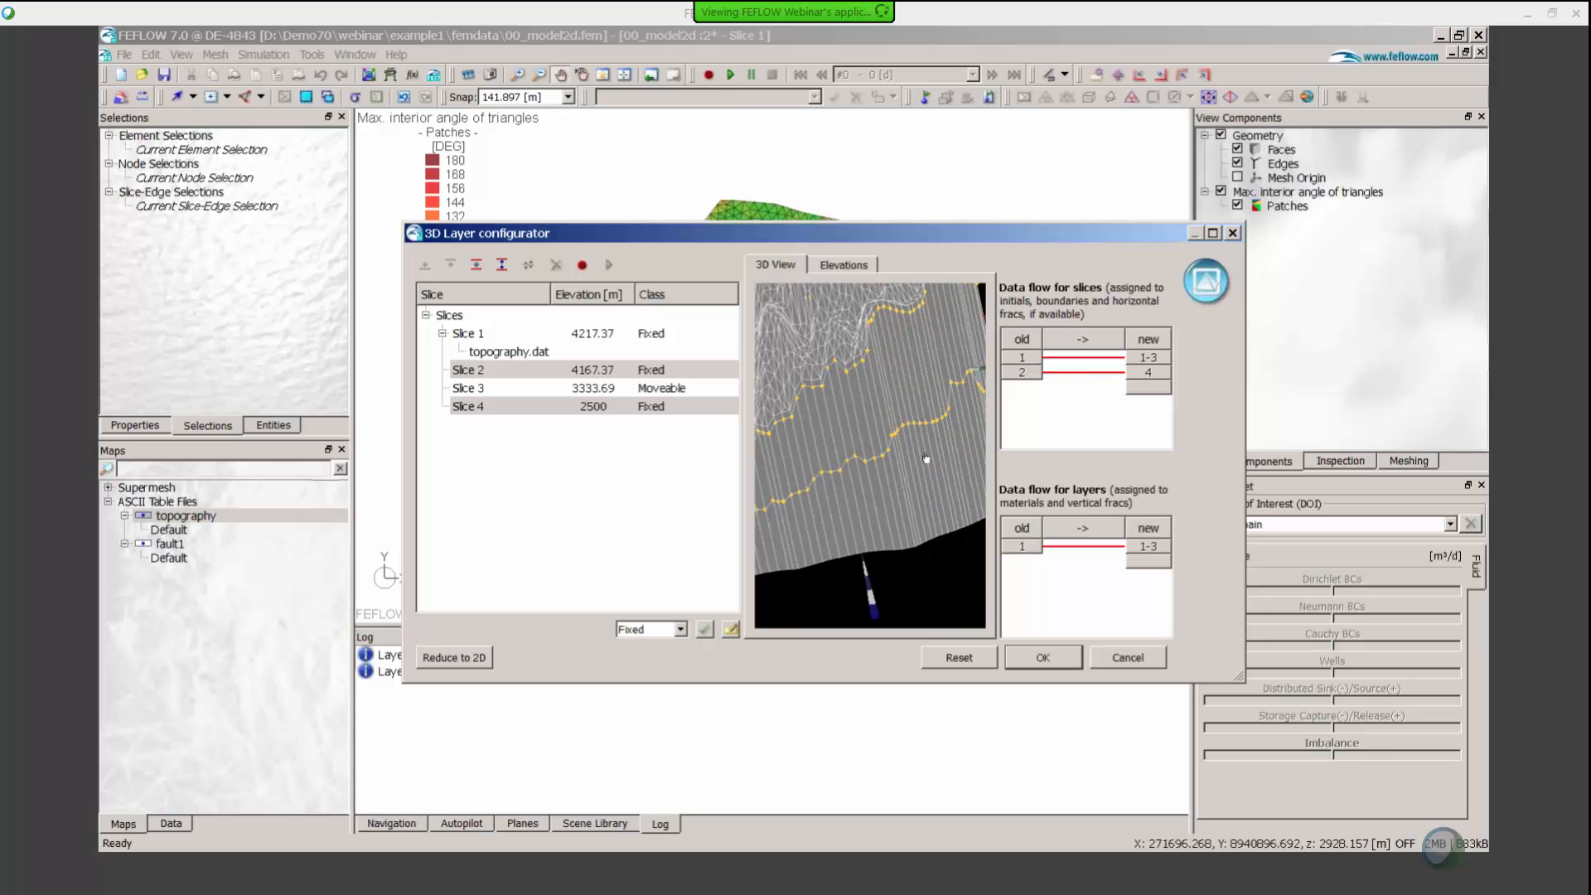
{"action": "scroll", "coordinate": [870, 450], "scroll_direction": "down", "scroll_amount": 3}
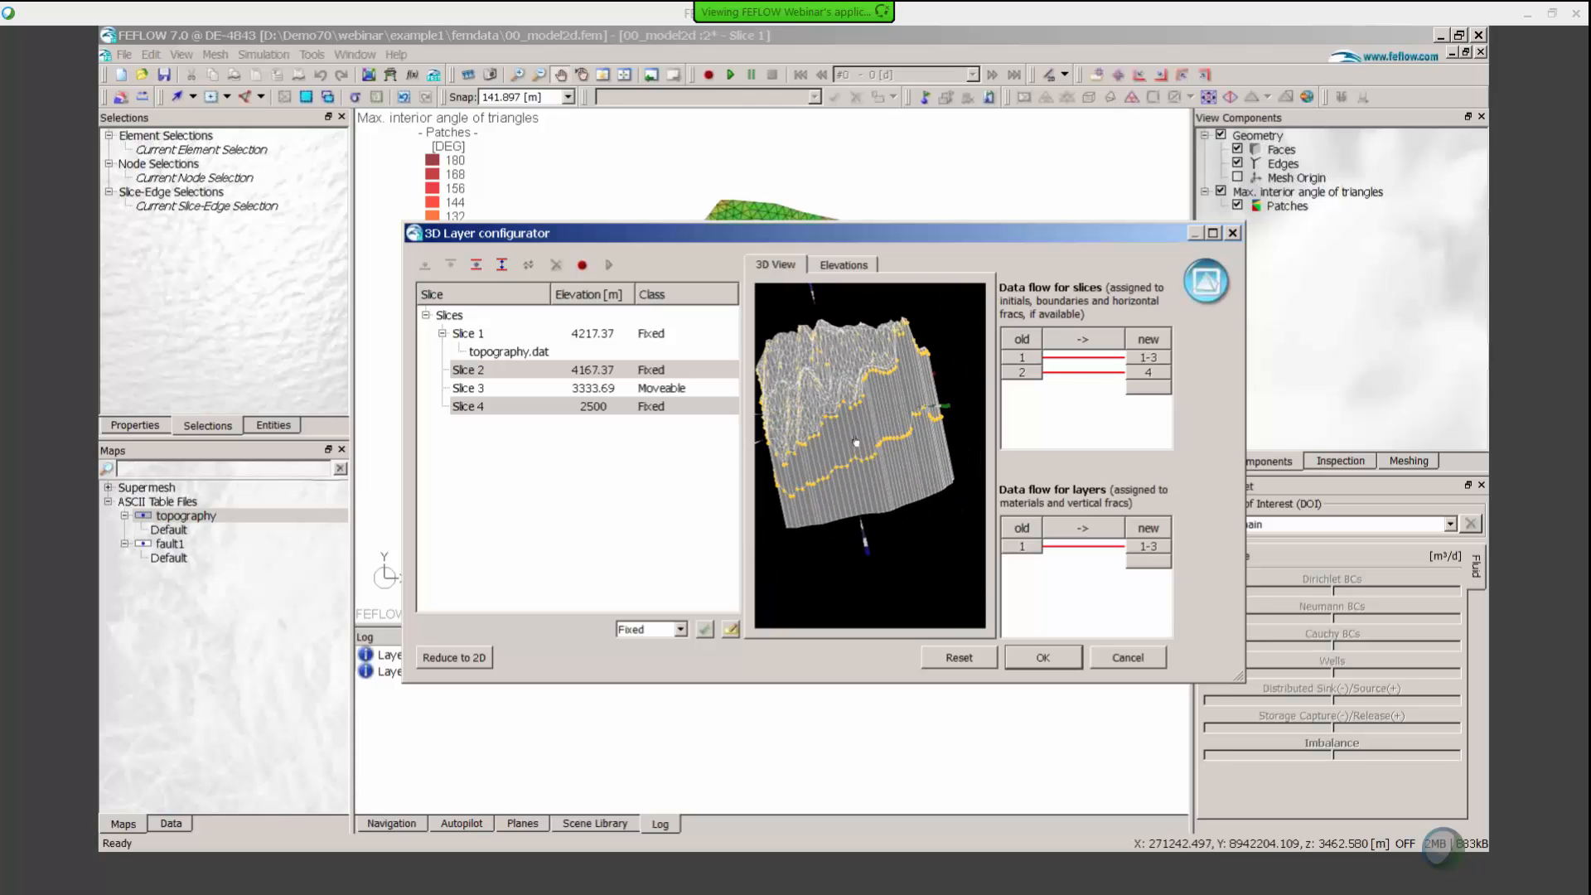
Assign the fault1 map to Slice 3 as its elevation data and set that slice's class to Fixed
{"action": "left_click", "coordinate": [669, 387]}
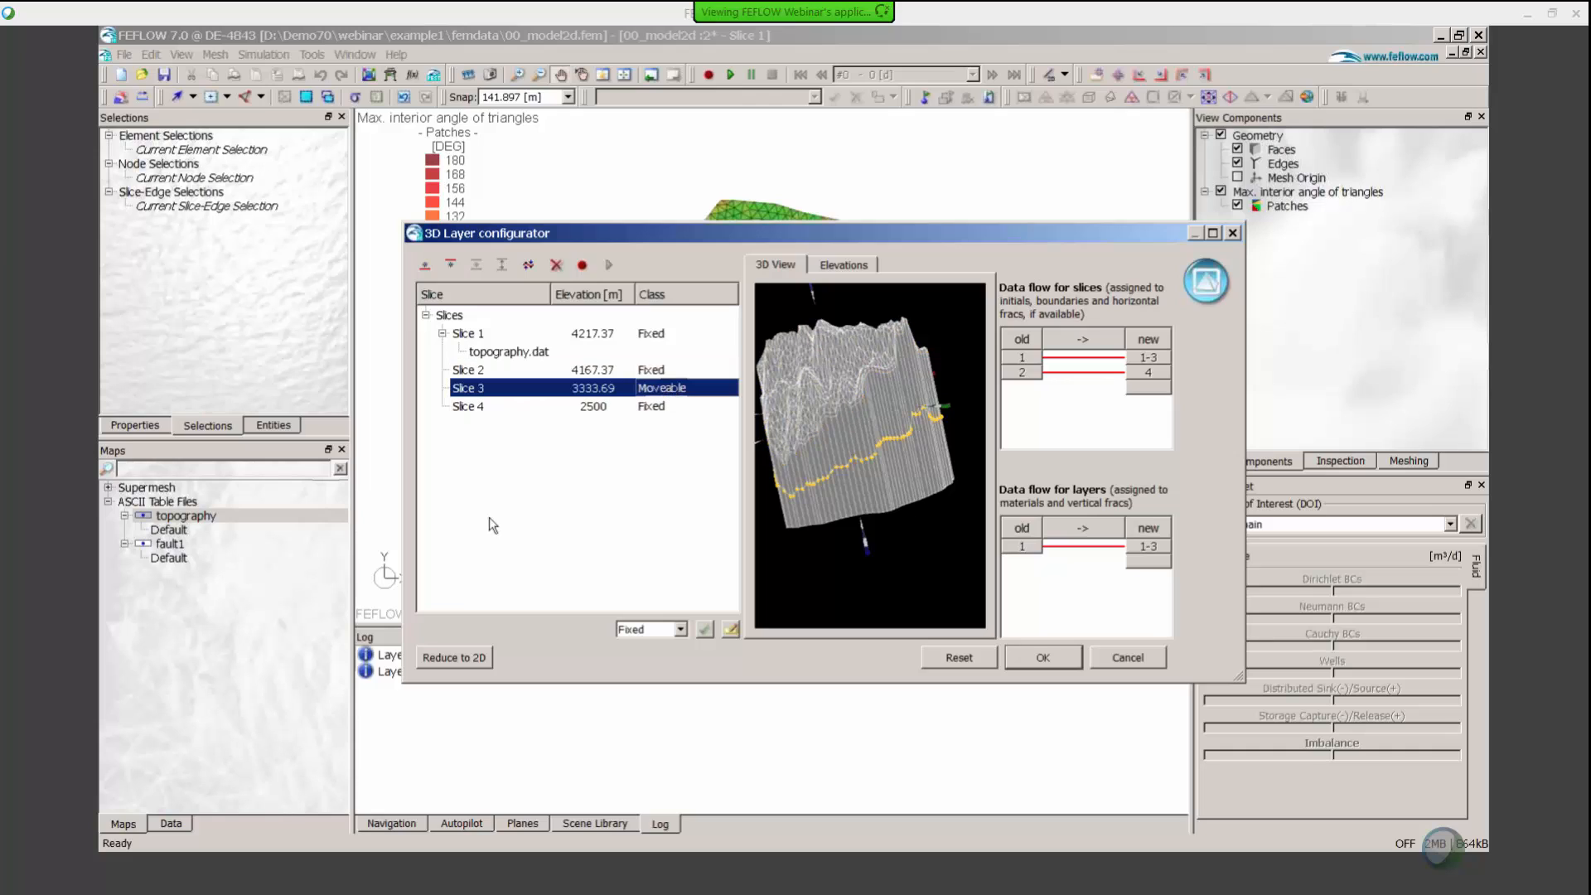
{"action": "left_click", "coordinate": [168, 544]}
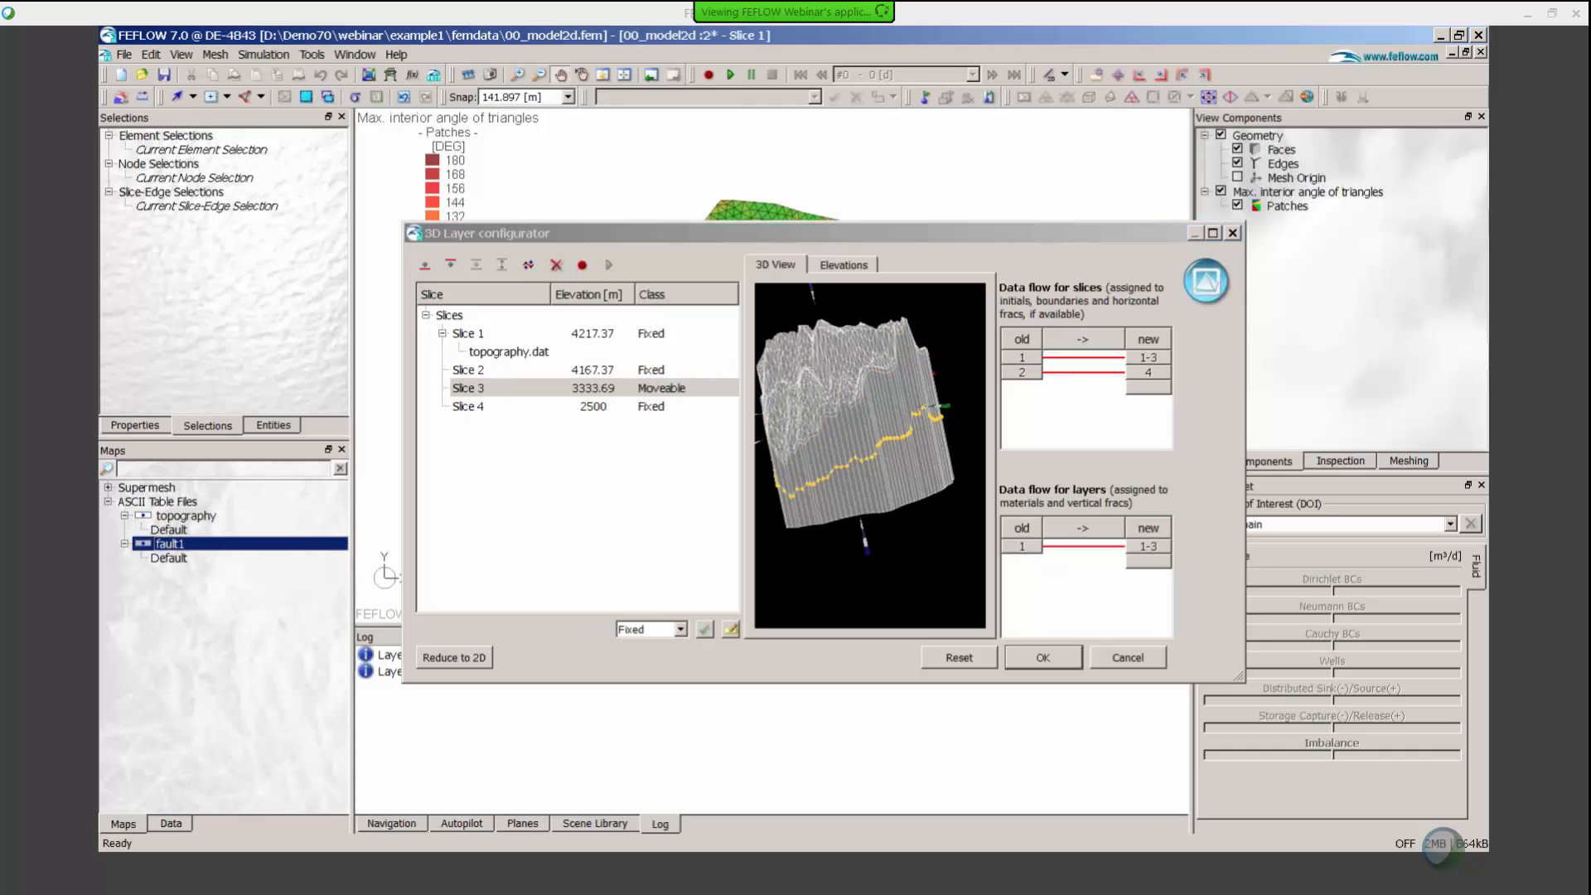
{"action": "left_click_drag", "start_coordinate": [169, 544], "coordinate": [454, 392]}
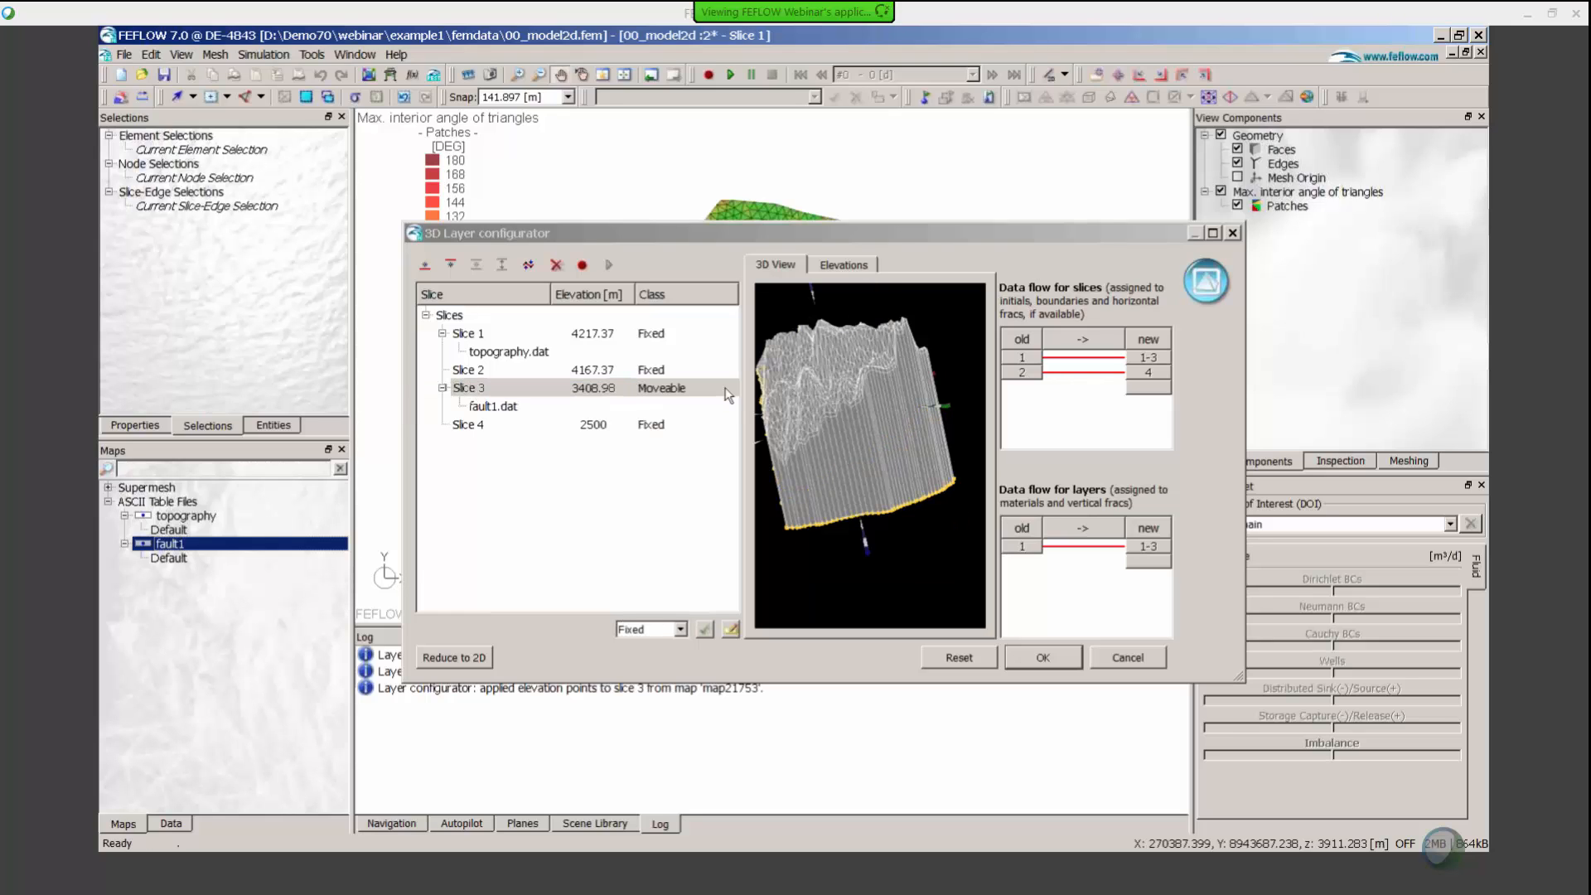
{"action": "left_click_drag", "start_coordinate": [798, 454], "coordinate": [900, 426]}
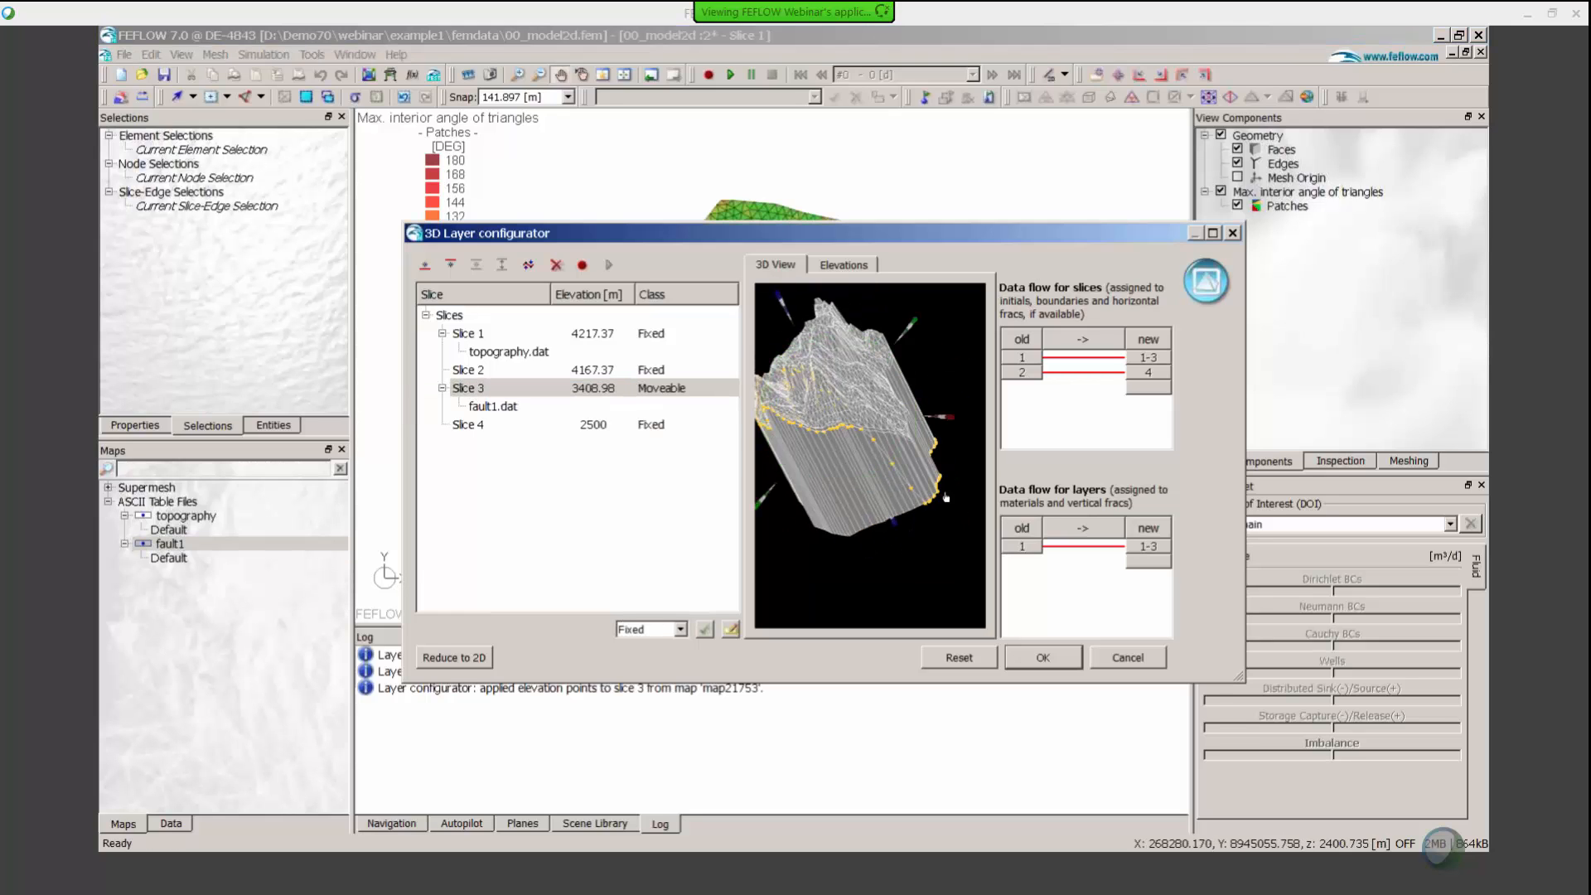
{"action": "scroll", "coordinate": [901, 426], "scroll_direction": "up", "scroll_amount": 5}
{"action": "scroll", "coordinate": [878, 404], "scroll_direction": "down", "scroll_amount": 7}
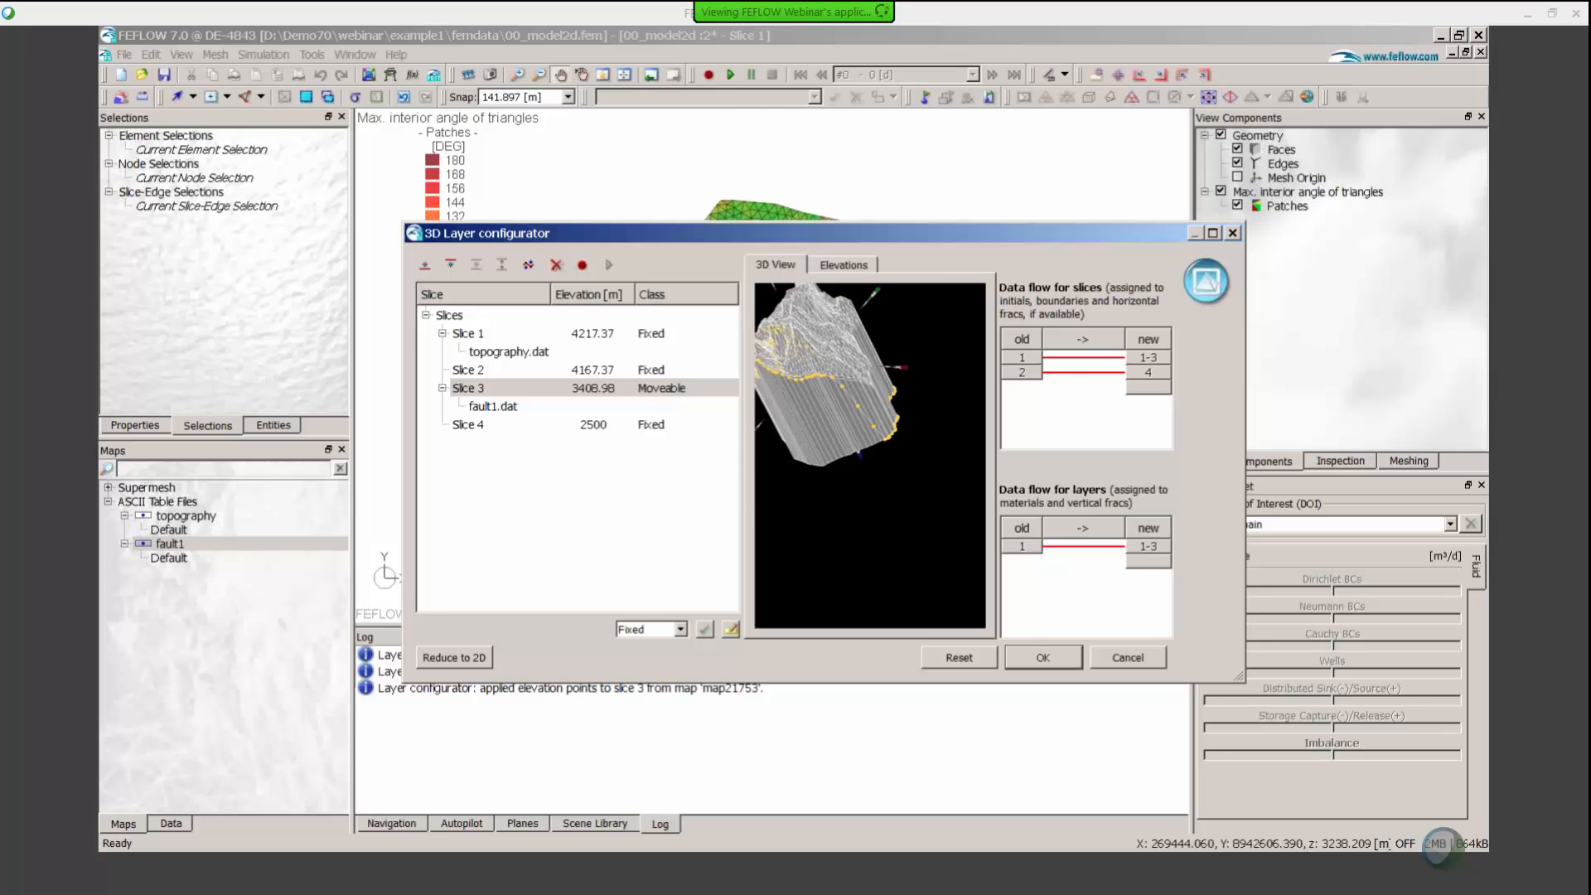
{"action": "scroll", "coordinate": [880, 403], "scroll_direction": "up", "scroll_amount": 3}
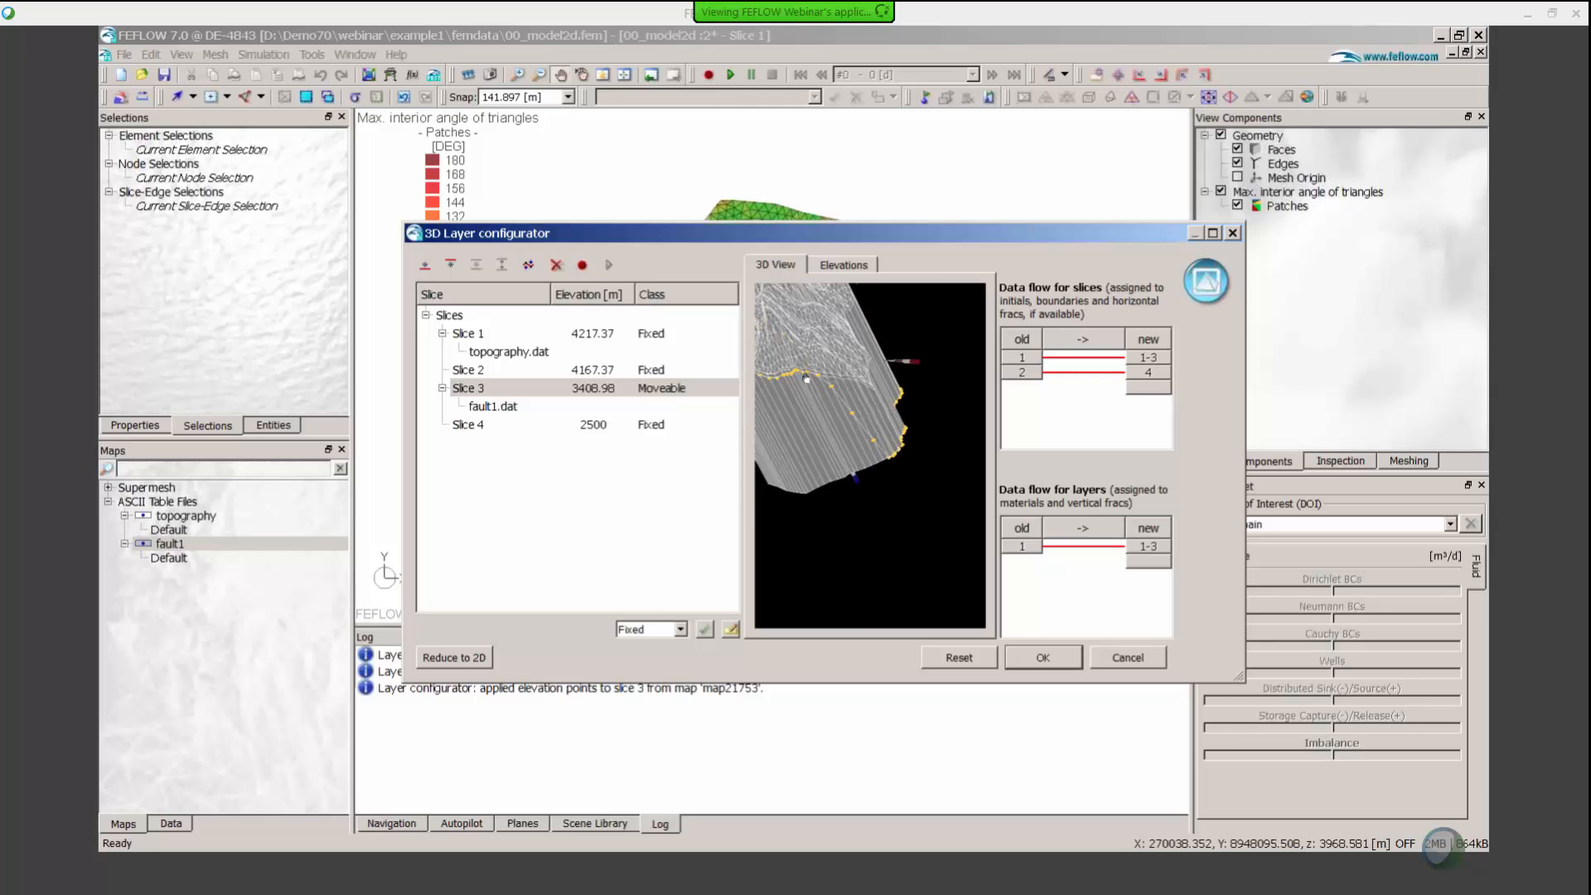
{"action": "scroll", "coordinate": [828, 369], "scroll_direction": "up", "scroll_amount": 2}
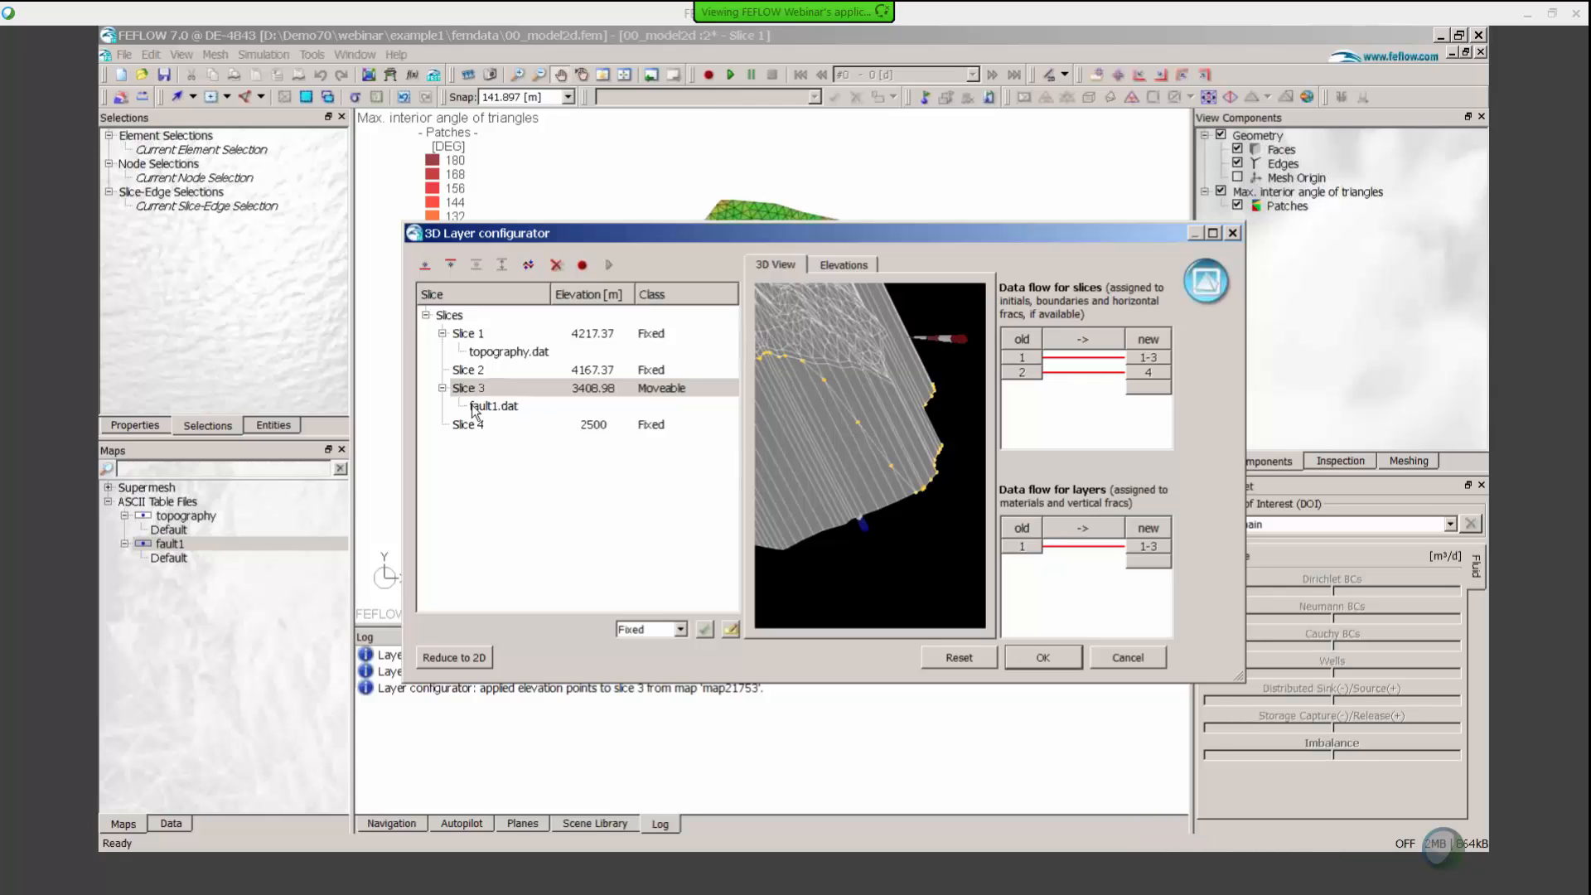
{"action": "scroll", "coordinate": [919, 444], "scroll_direction": "down", "scroll_amount": 5}
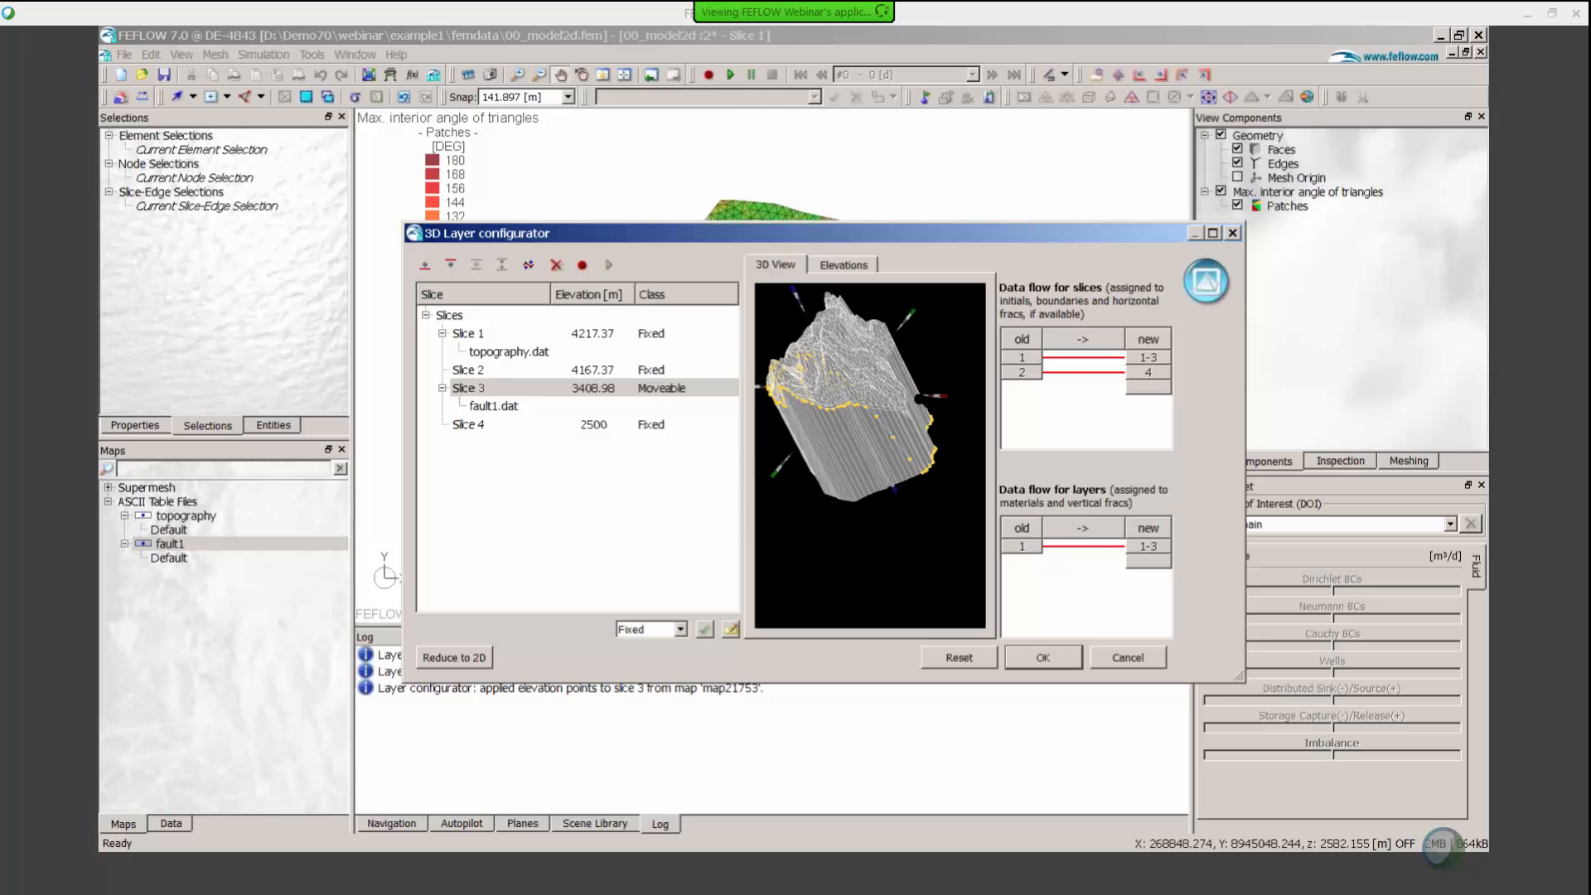
{"action": "left_click", "coordinate": [705, 629]}
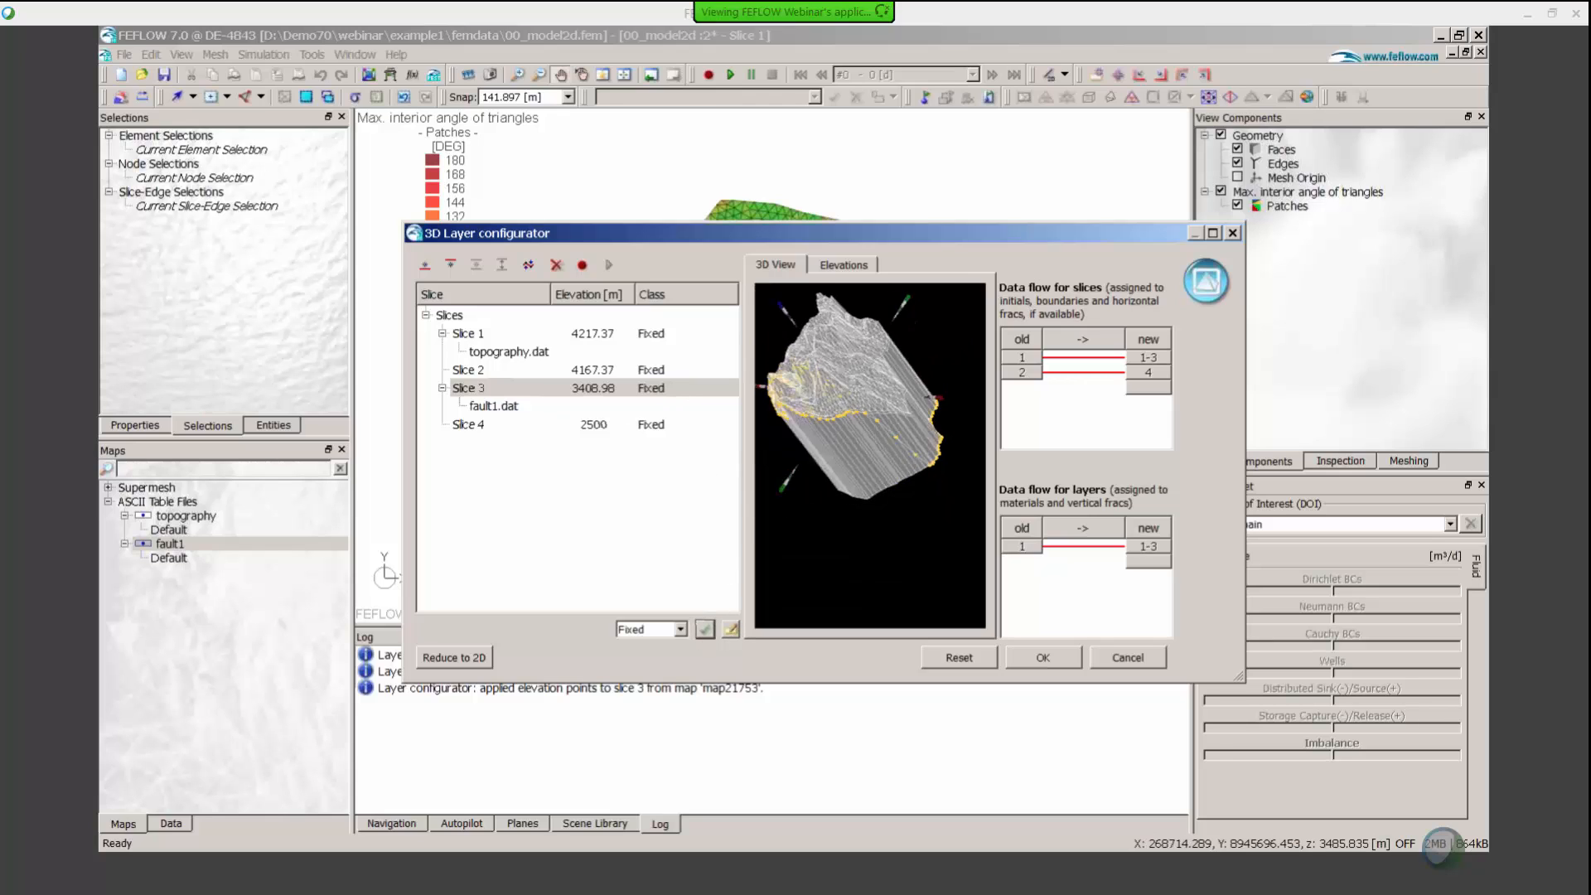
{"action": "left_click", "coordinate": [465, 425], "text": "ctrl"}
{"action": "left_click", "coordinate": [476, 265]}
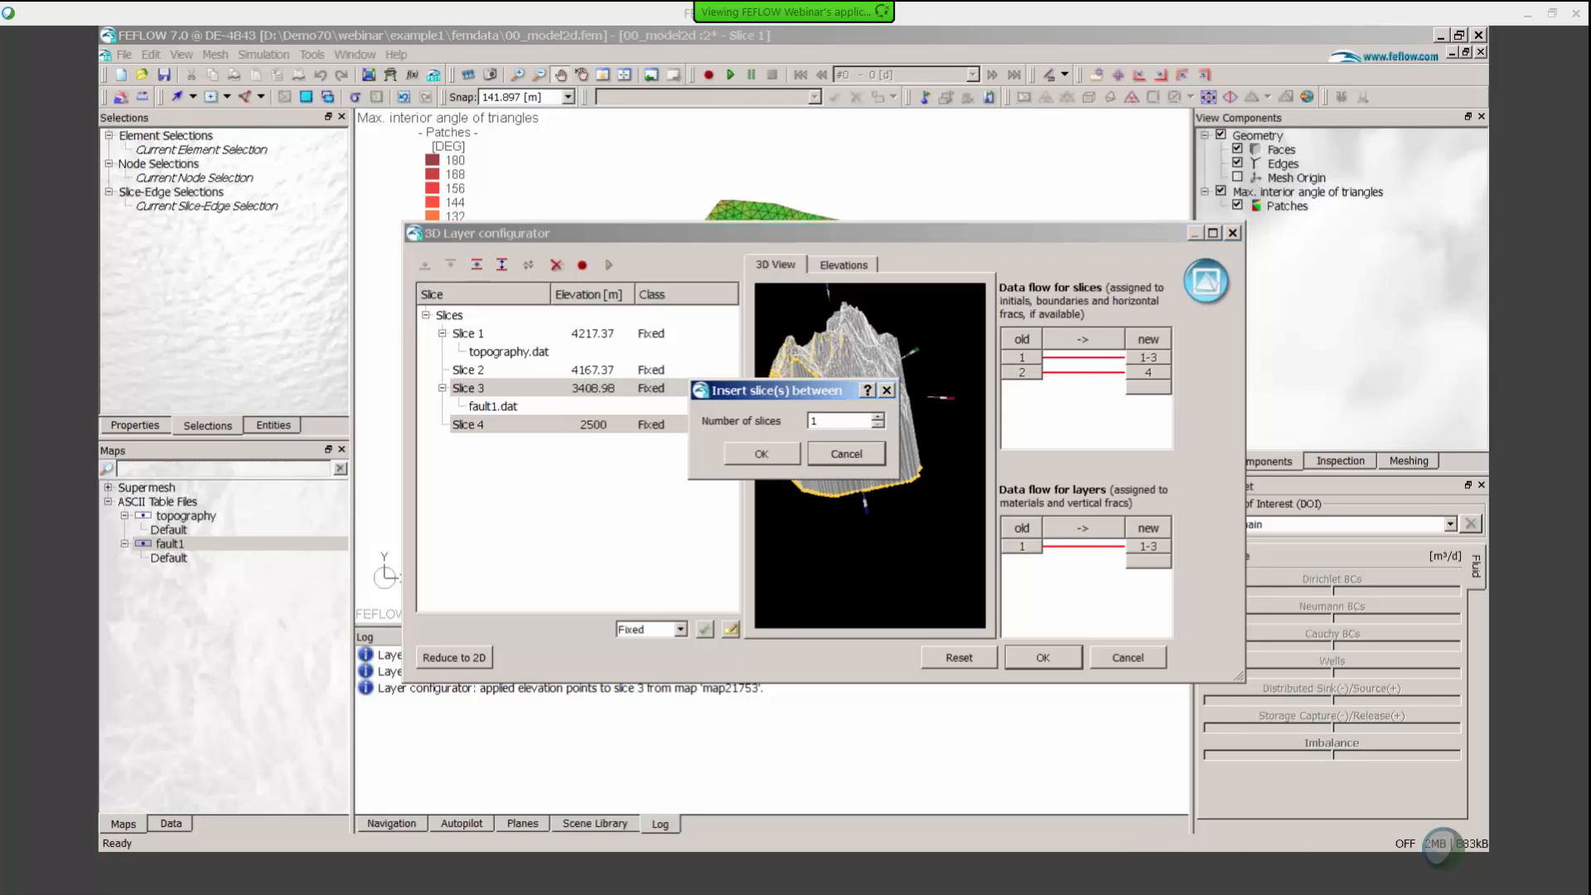
{"action": "left_click", "coordinate": [844, 454]}
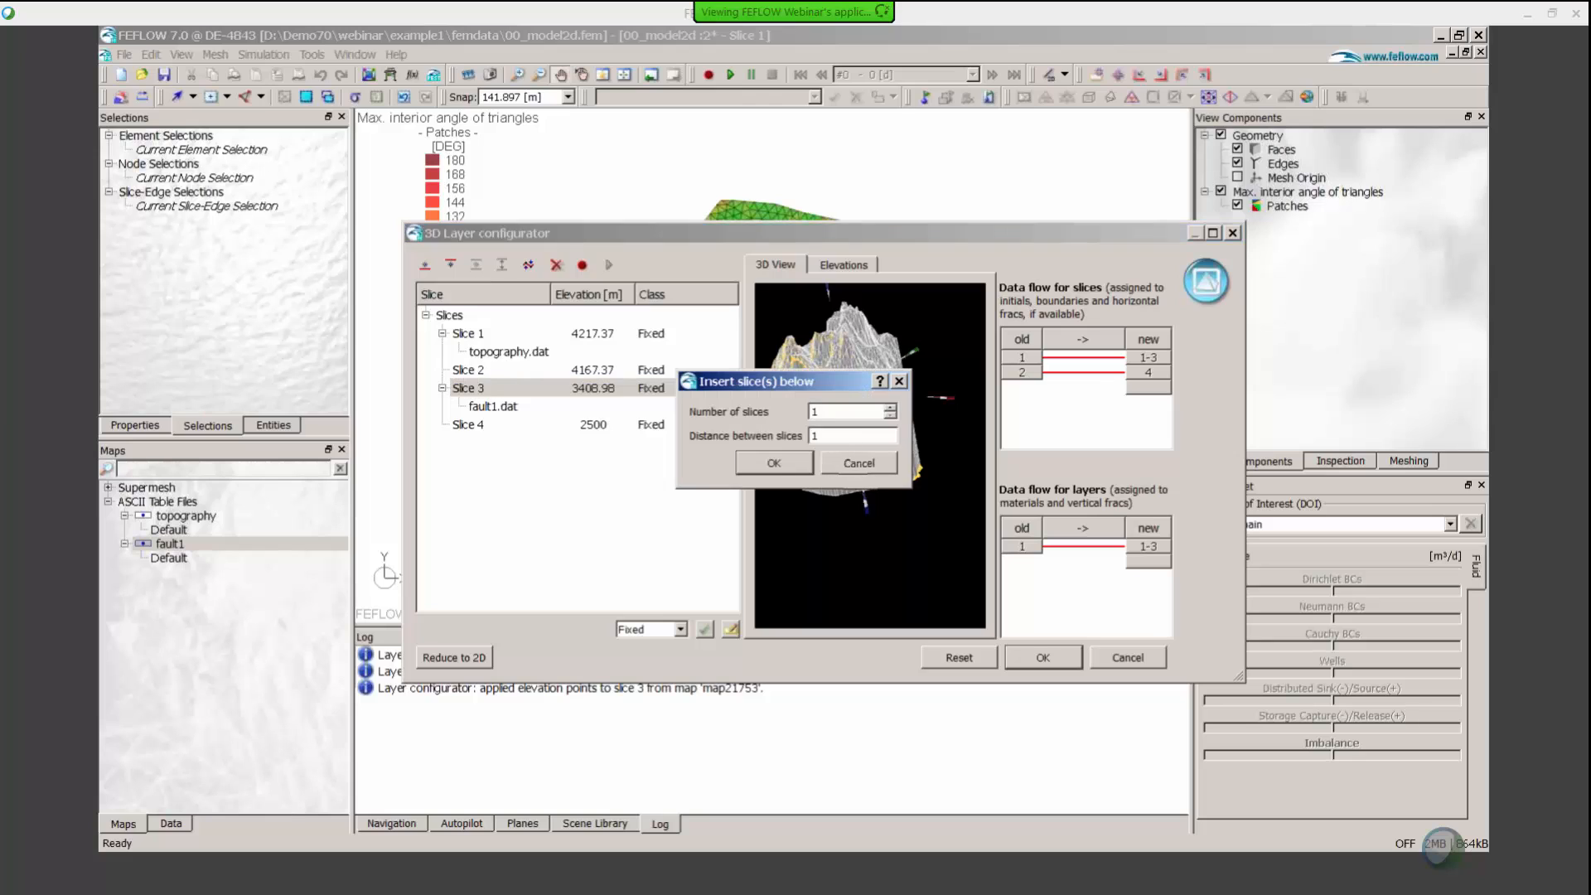
Insert one slice 250 m below Slice 3 and another slice 500 m below Slice 4
{"action": "key", "text": "Return"}
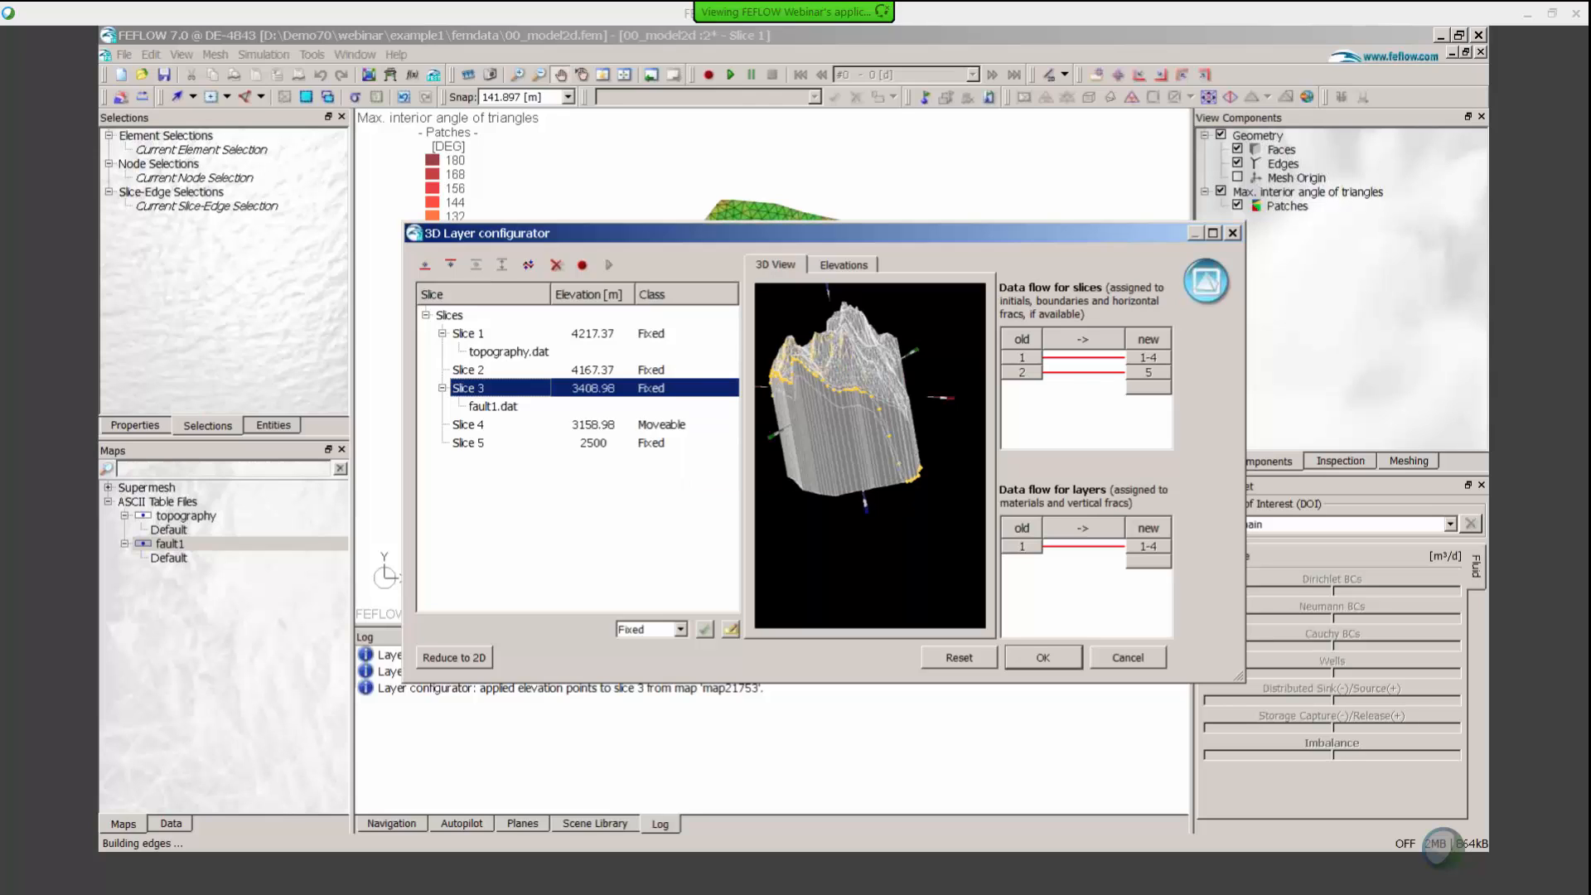
{"action": "left_click", "coordinate": [480, 426]}
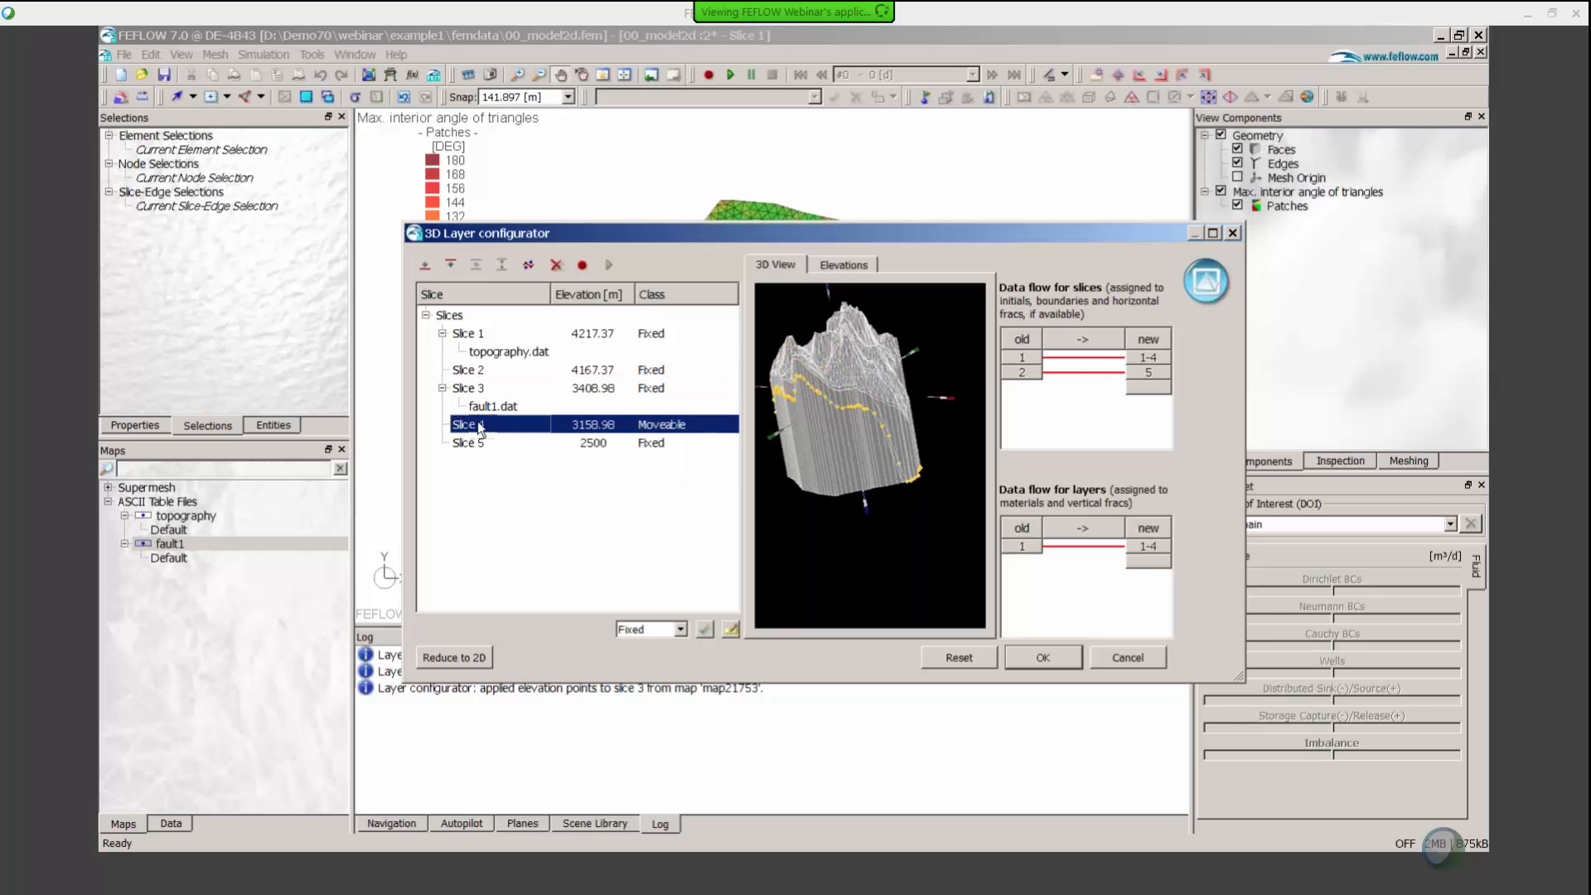
{"action": "left_click", "coordinate": [451, 265]}
{"action": "key", "text": "Tab"}
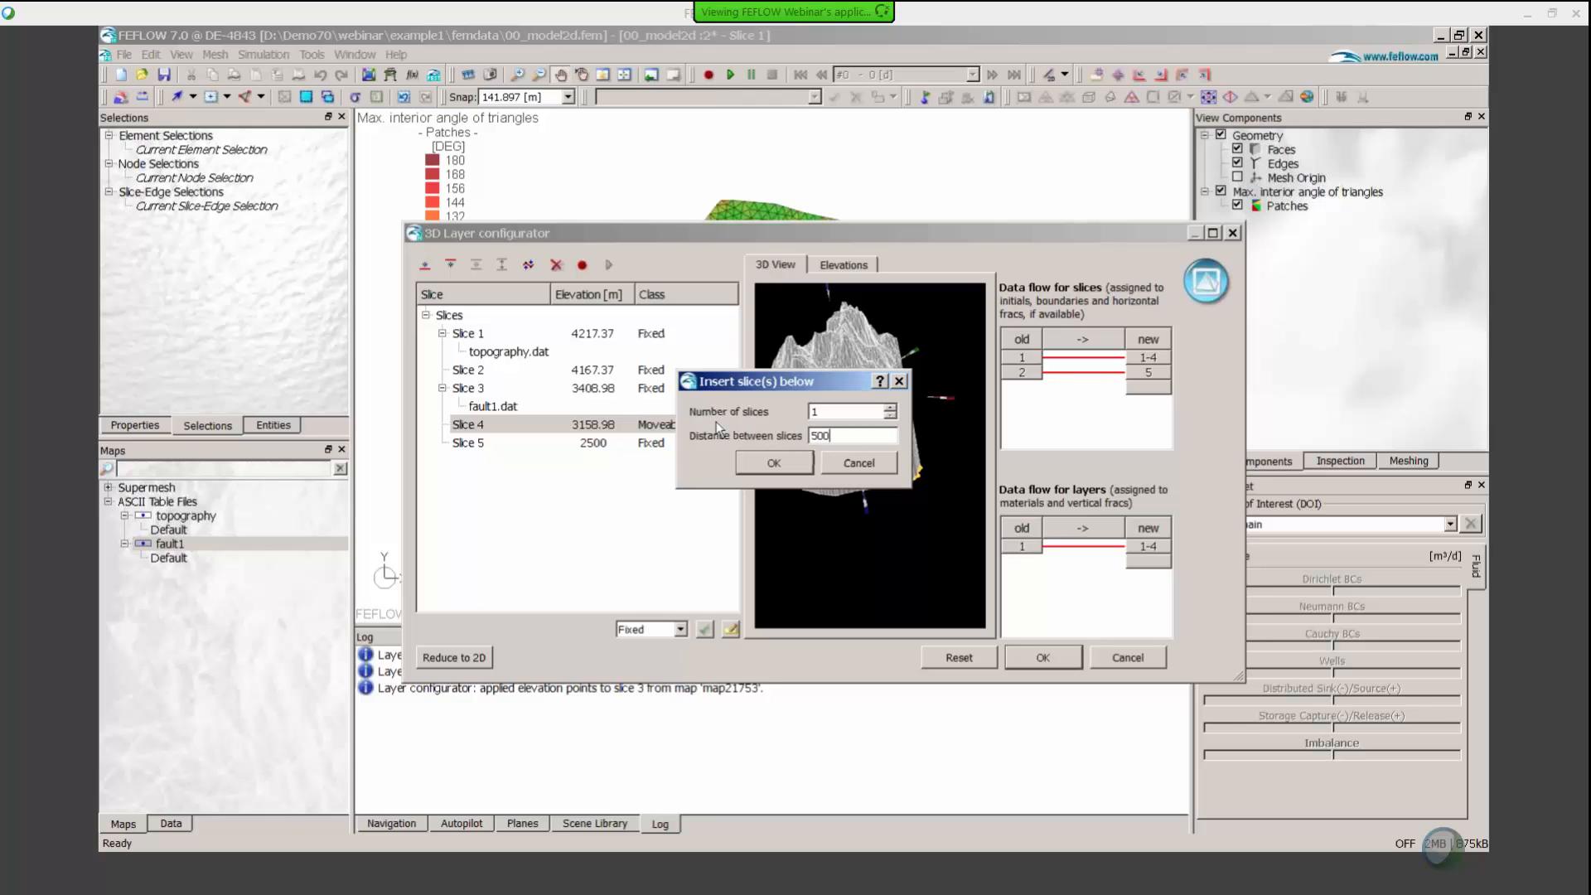
{"action": "key", "text": "Return"}
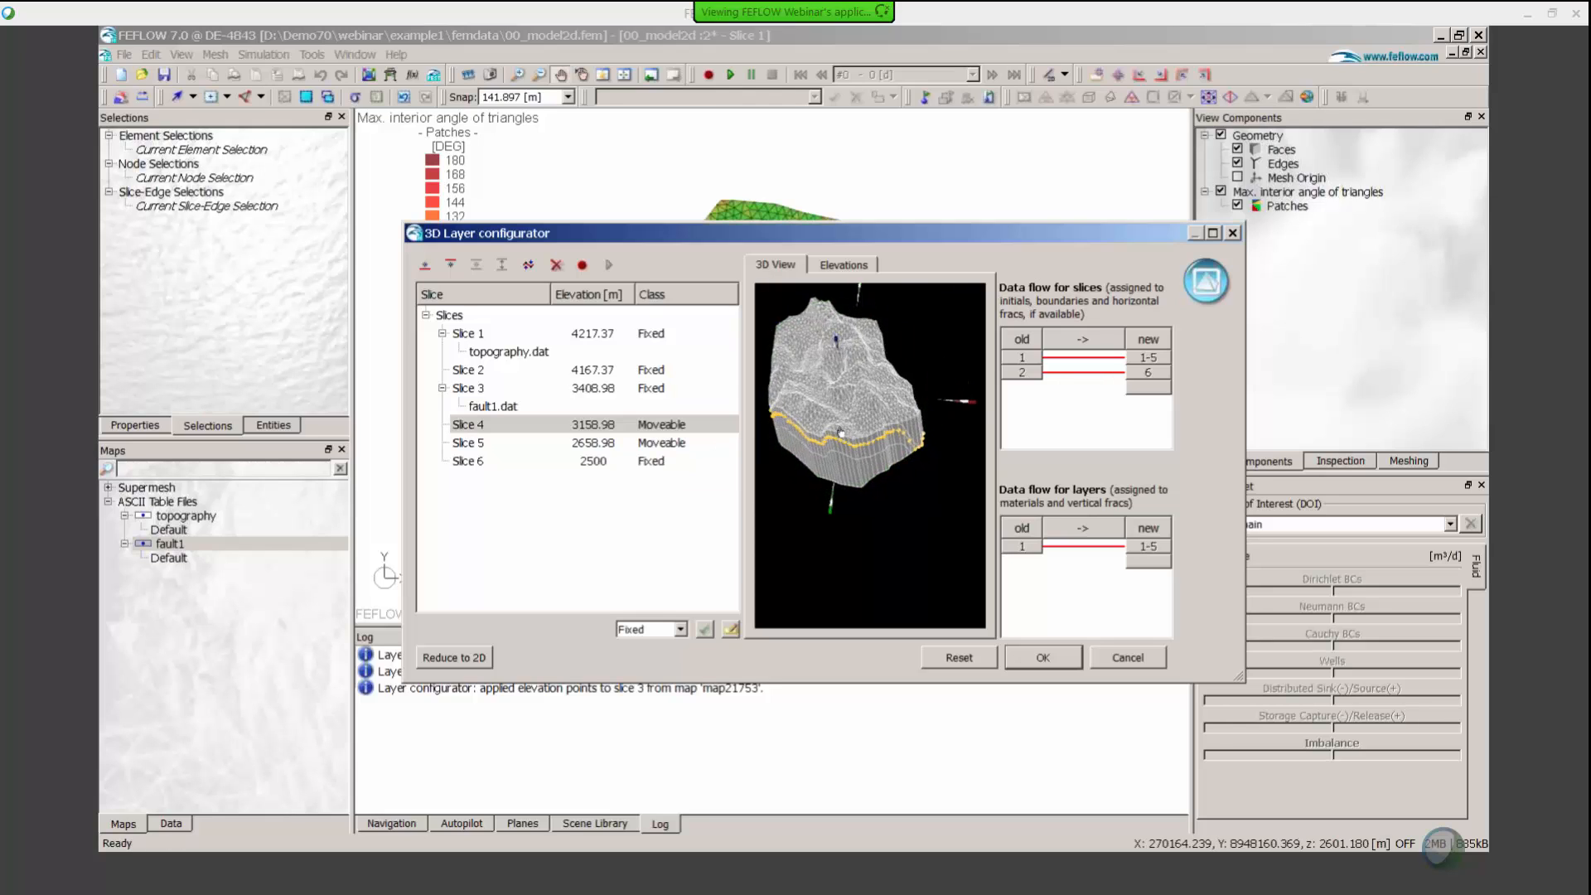
Insert one slice below Slice 5 with a distance of 250 m and select the new Slice 6
{"action": "right_click_drag", "start_coordinate": [820, 411], "coordinate": [827, 440]}
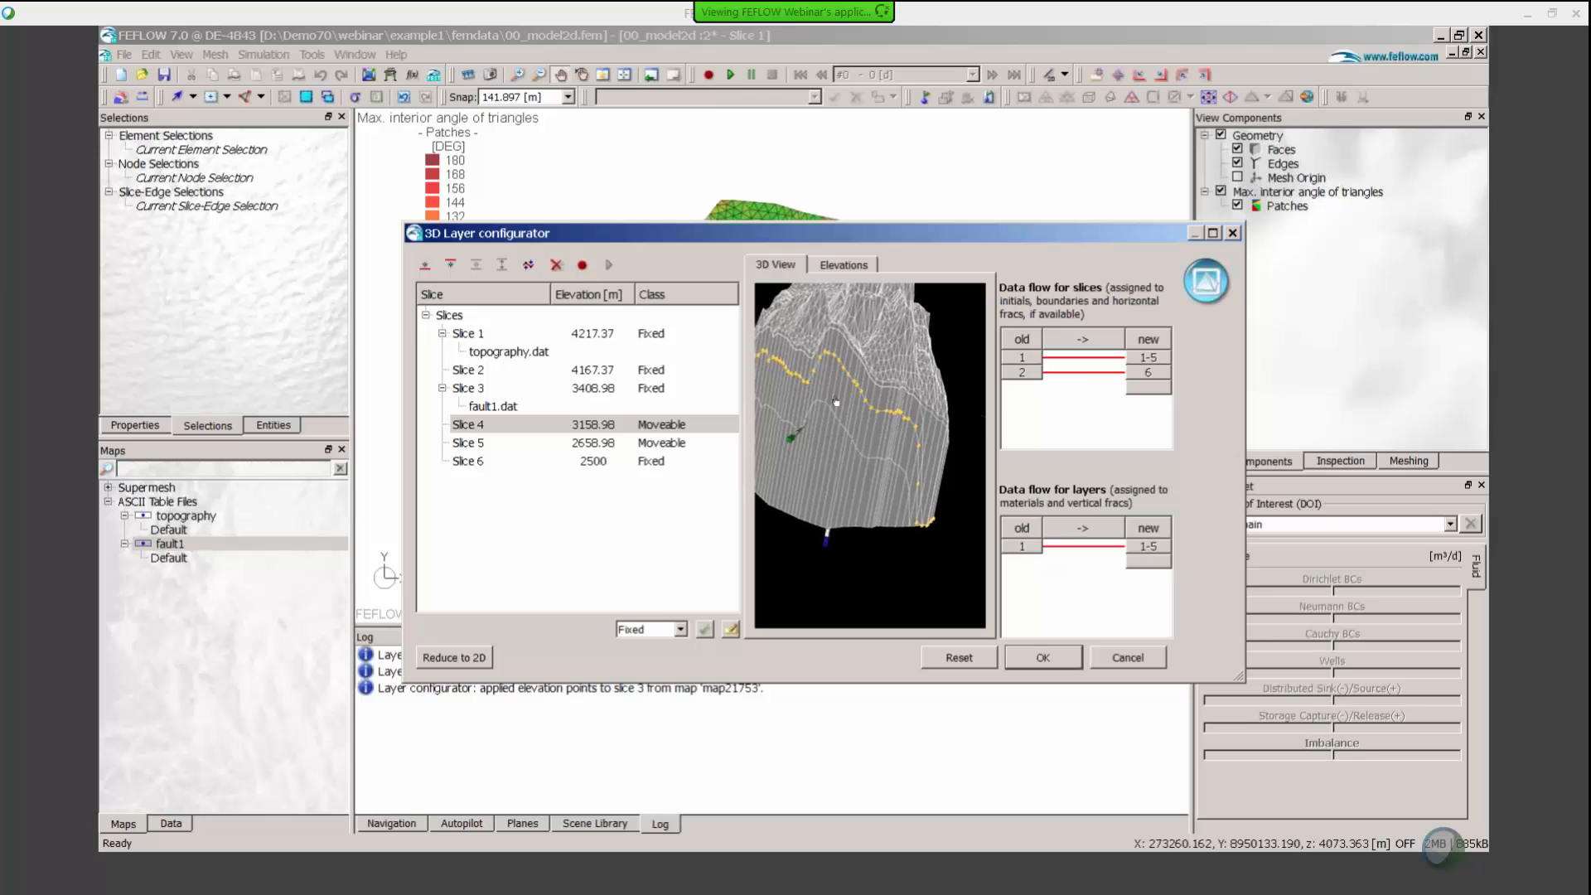
{"action": "left_click", "coordinate": [466, 445]}
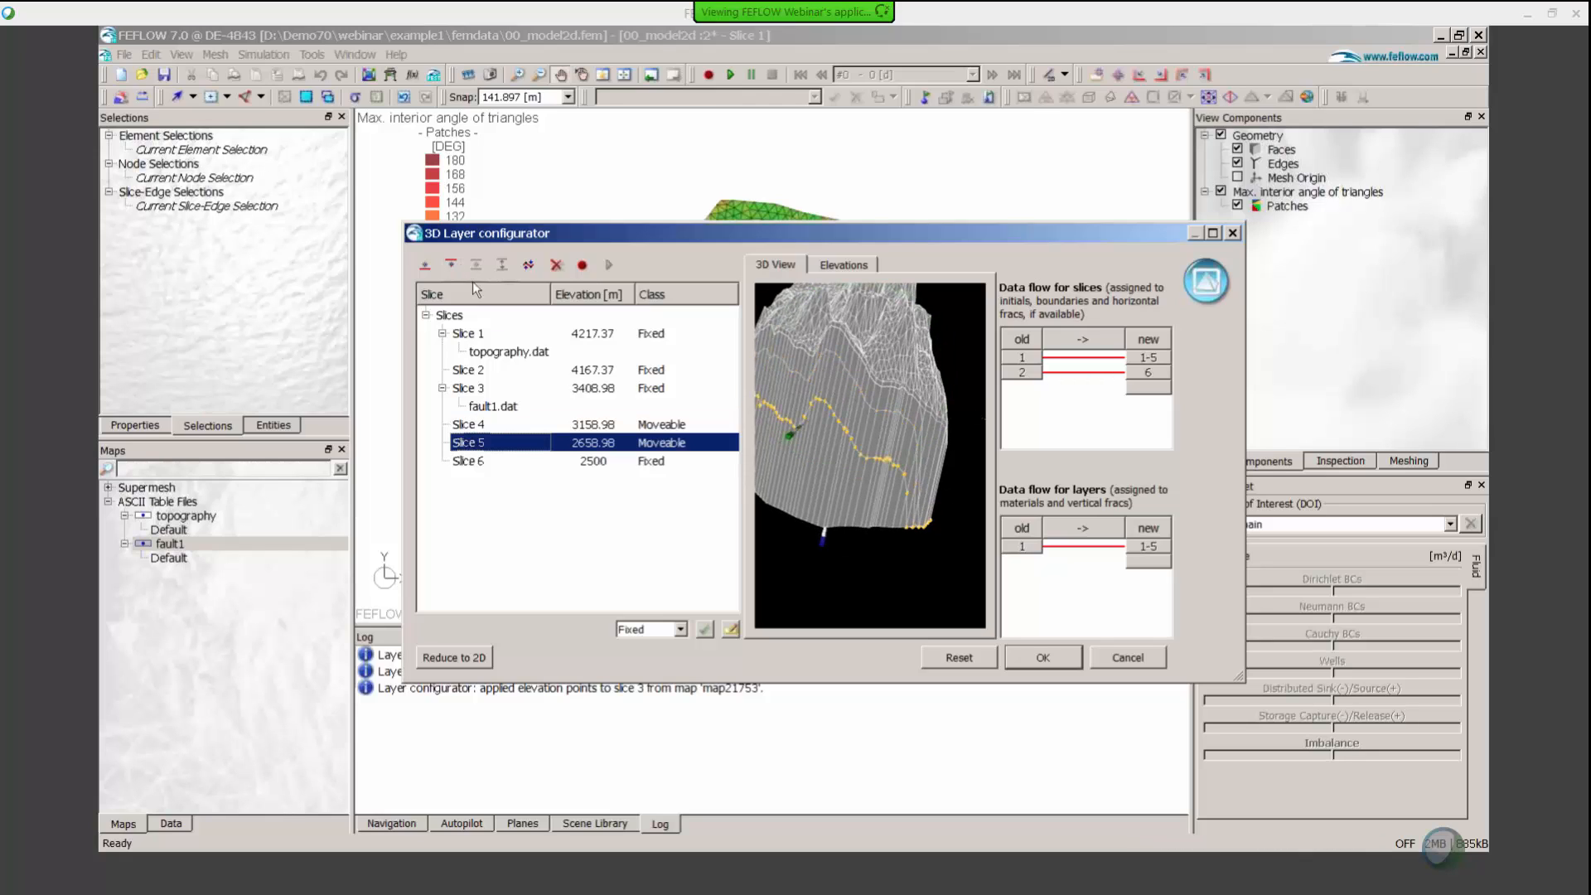
{"action": "left_click", "coordinate": [451, 264]}
{"action": "type", "text": "250"}
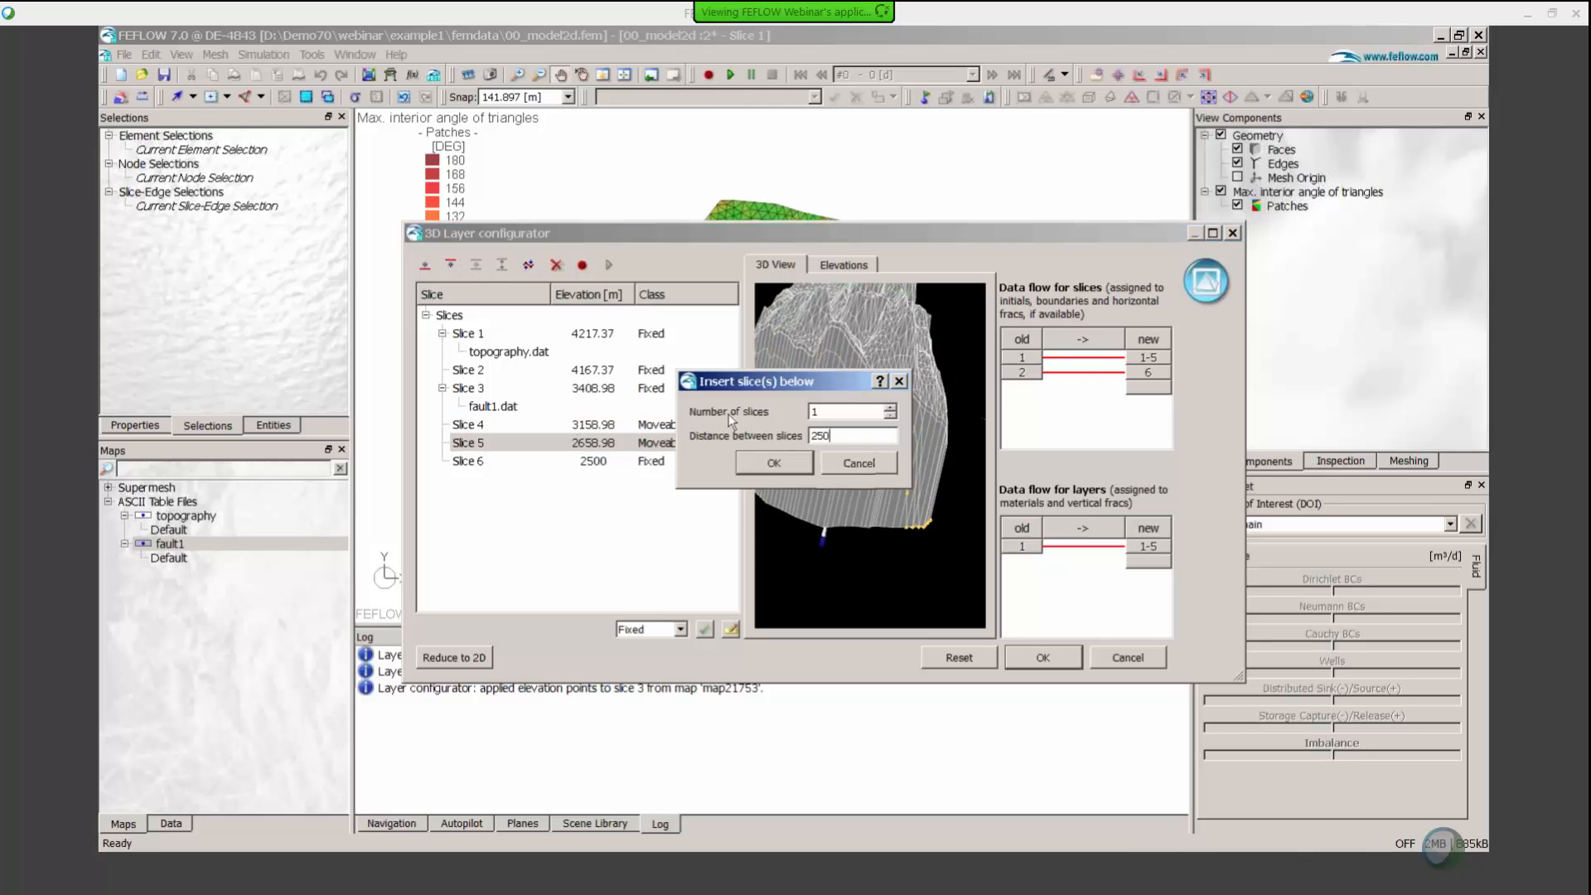
{"action": "key", "text": "Return"}
{"action": "left_click", "coordinate": [498, 463]}
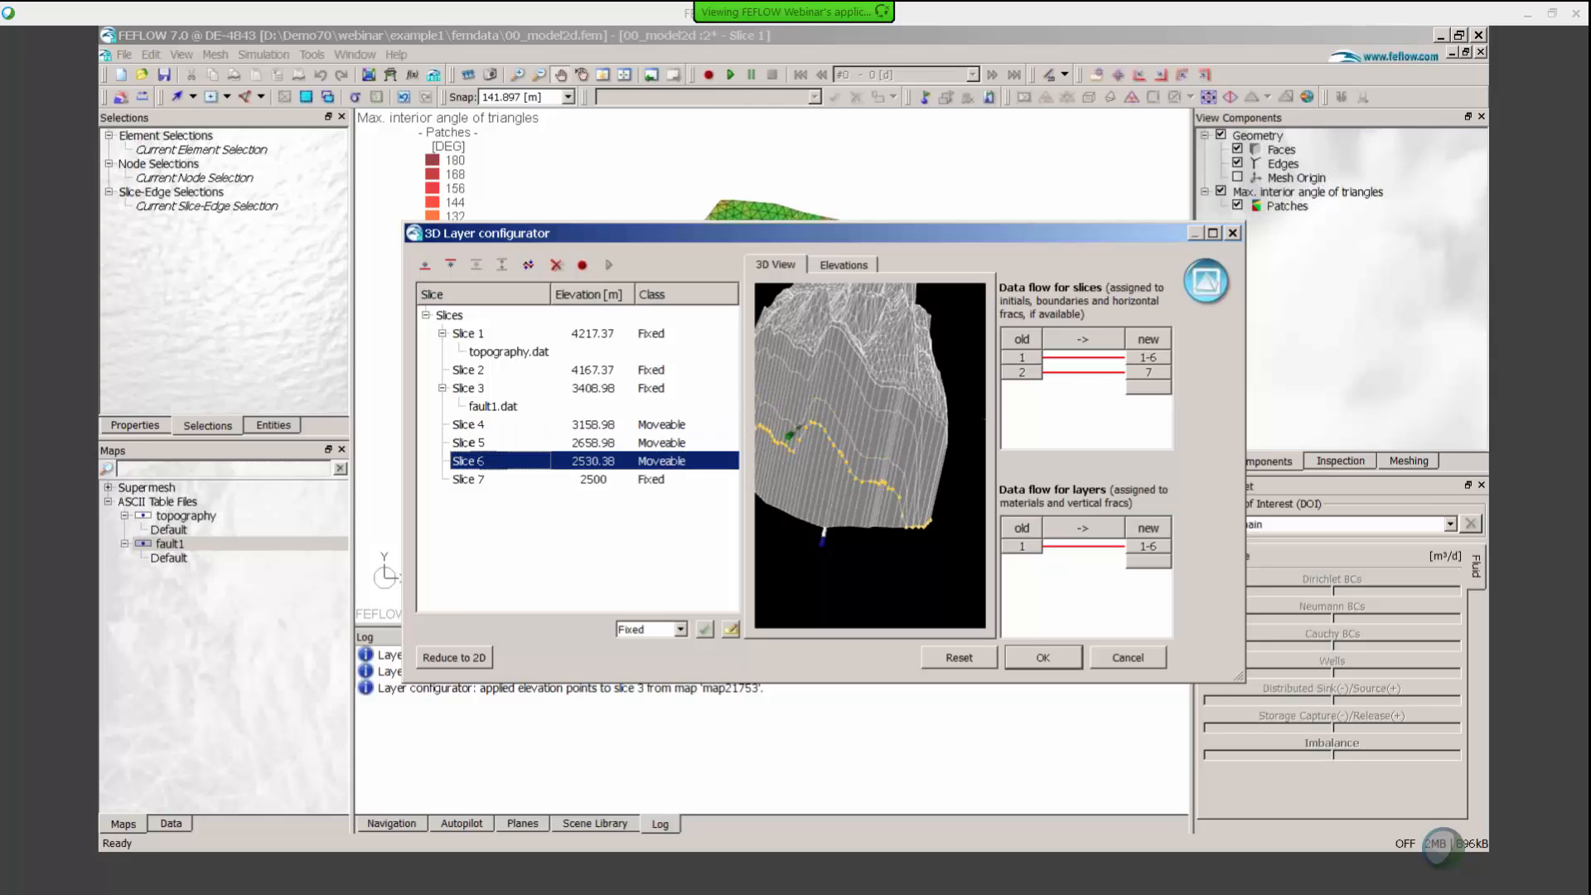
Insert one slice below Slice 6 with a distance of 500 m
{"action": "left_click", "coordinate": [455, 263]}
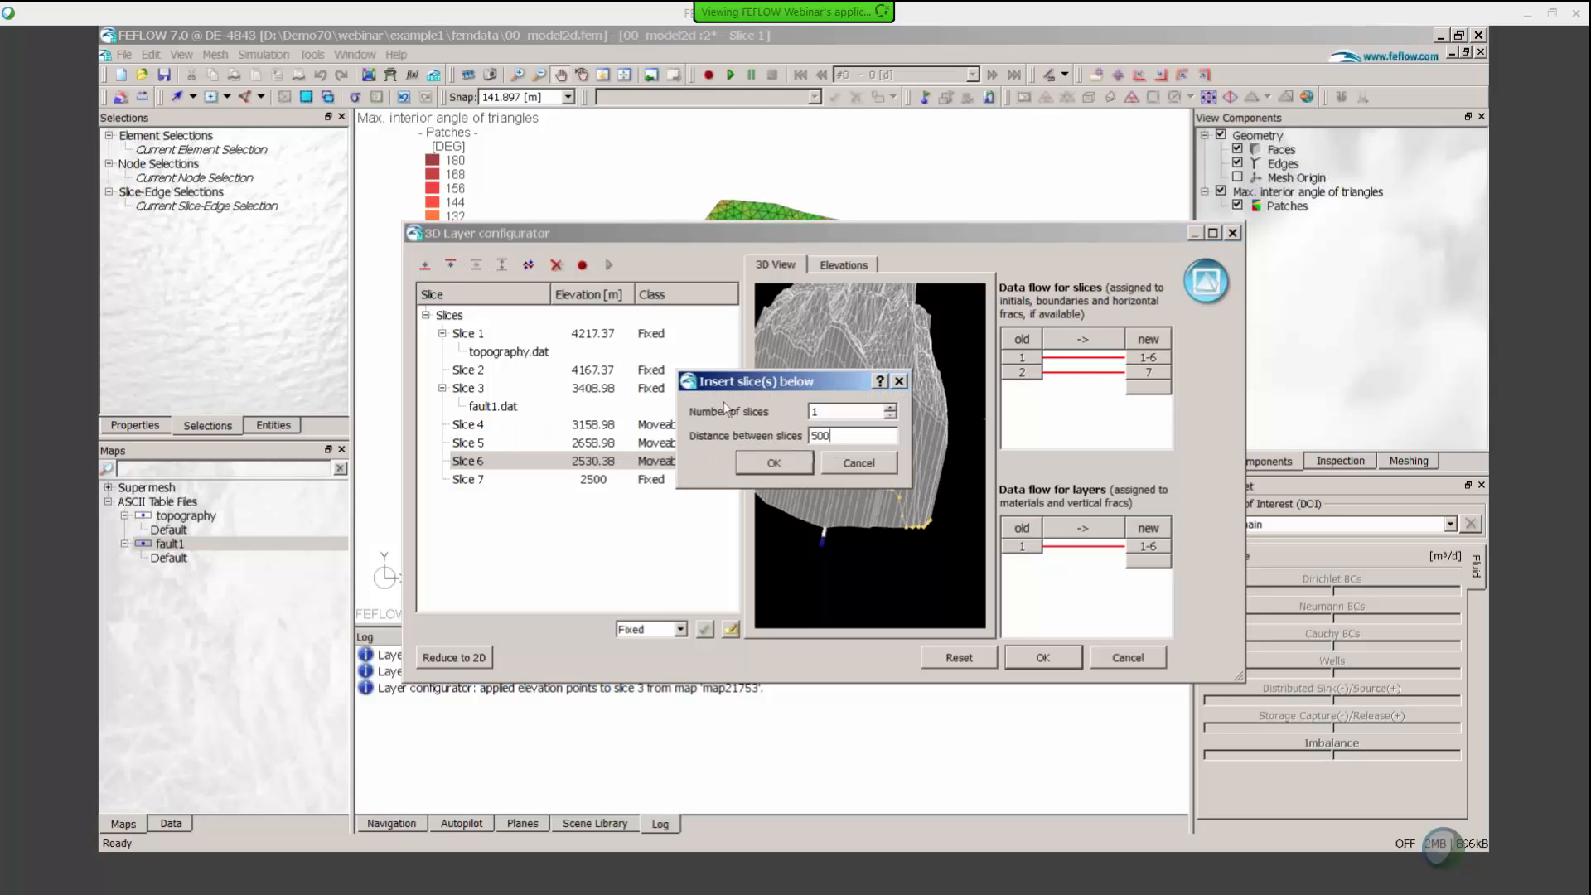
{"action": "key", "text": "Return"}
Examine the layered model from several sides in the 3D preview, focusing on the highlighted slice and the model base
{"action": "scroll", "coordinate": [857, 415], "scroll_direction": "down", "scroll_amount": 4}
{"action": "left_click_drag", "start_coordinate": [858, 414], "coordinate": [852, 325]}
{"action": "scroll", "coordinate": [874, 467], "scroll_direction": "up", "scroll_amount": 3}
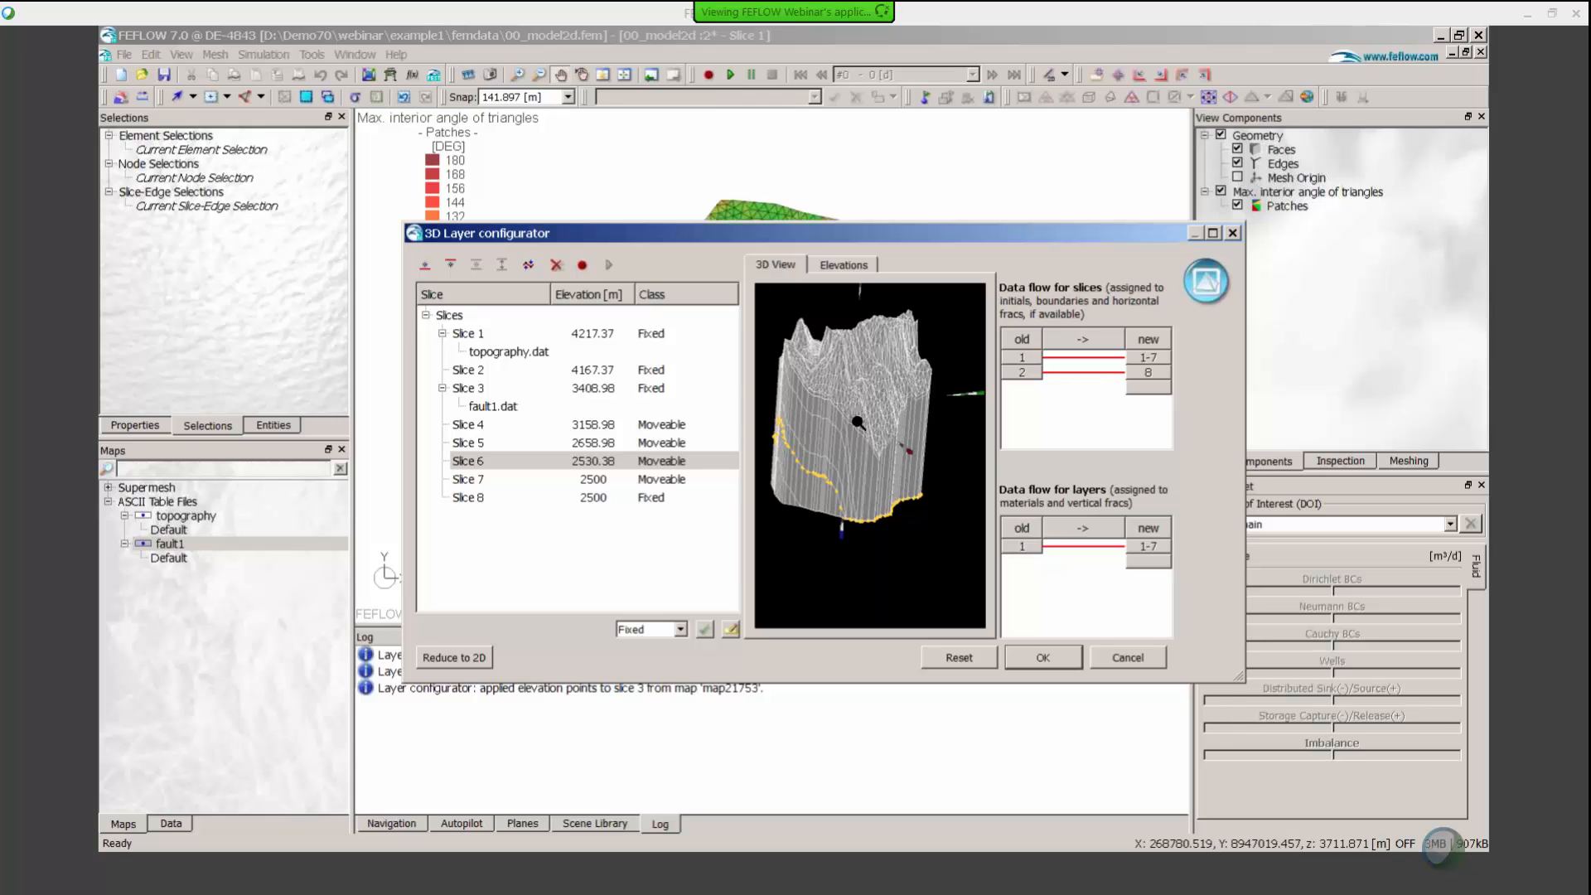
{"action": "mouse_move", "coordinate": [858, 422]}
{"action": "left_mouse_down"}
{"action": "mouse_move", "coordinate": [857, 406]}
{"action": "mouse_move", "coordinate": [825, 433]}
{"action": "mouse_move", "coordinate": [862, 430]}
{"action": "left_mouse_up"}
{"action": "right_click_drag", "start_coordinate": [802, 447], "coordinate": [851, 464]}
{"action": "left_click_drag", "start_coordinate": [852, 464], "coordinate": [863, 488]}
{"action": "right_click_drag", "start_coordinate": [862, 488], "coordinate": [865, 495]}
{"action": "left_click_drag", "start_coordinate": [864, 492], "coordinate": [870, 459]}
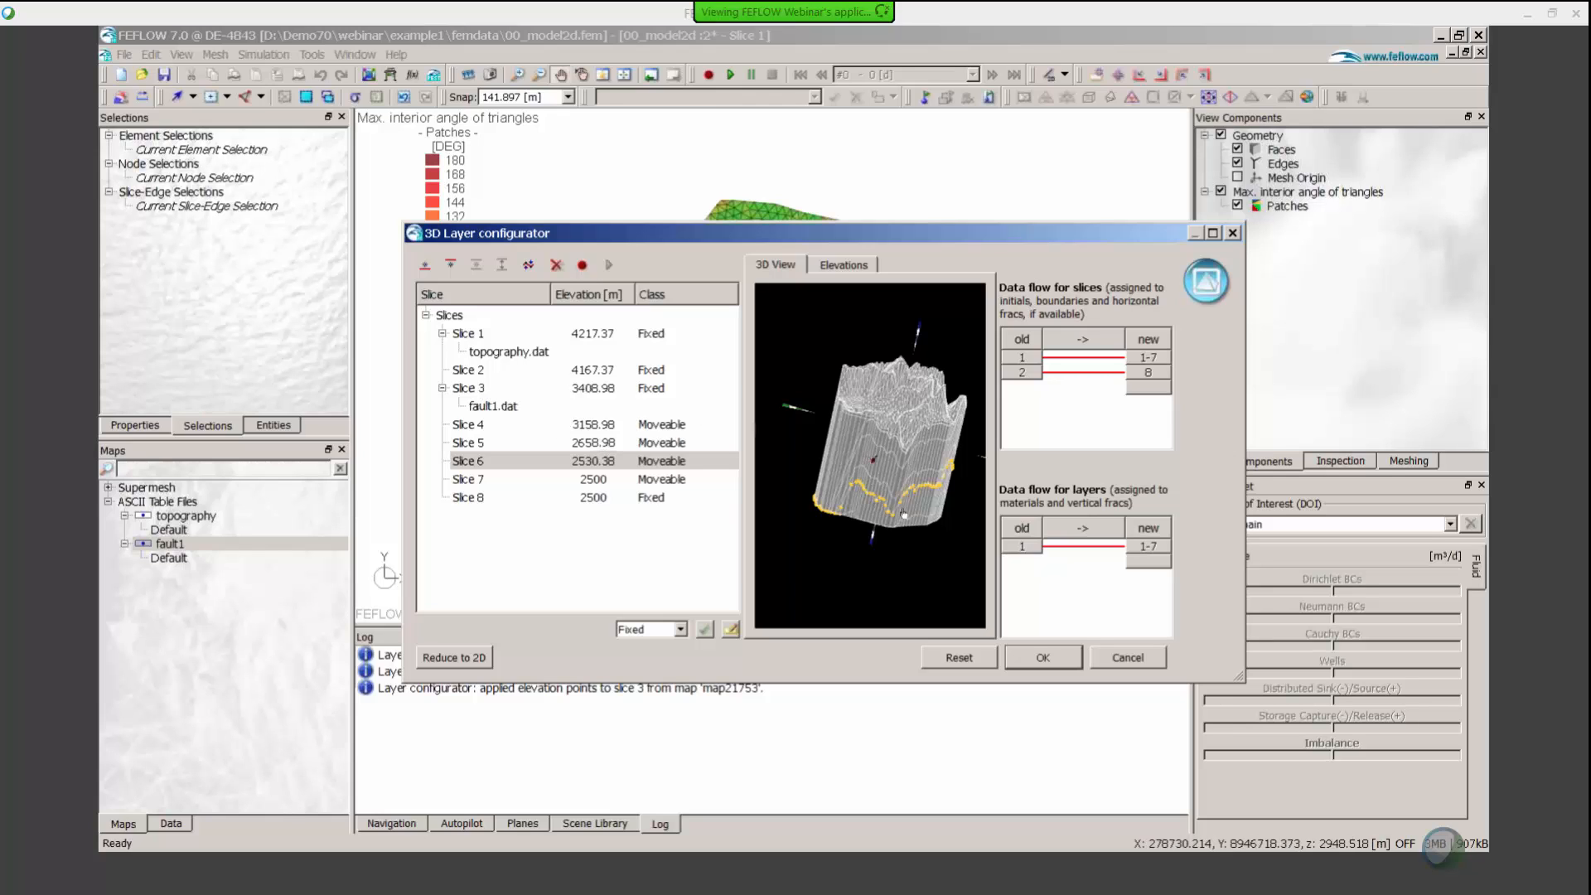
{"action": "right_click_drag", "start_coordinate": [831, 554], "coordinate": [851, 530]}
{"action": "left_click_drag", "start_coordinate": [902, 474], "coordinate": [911, 429]}
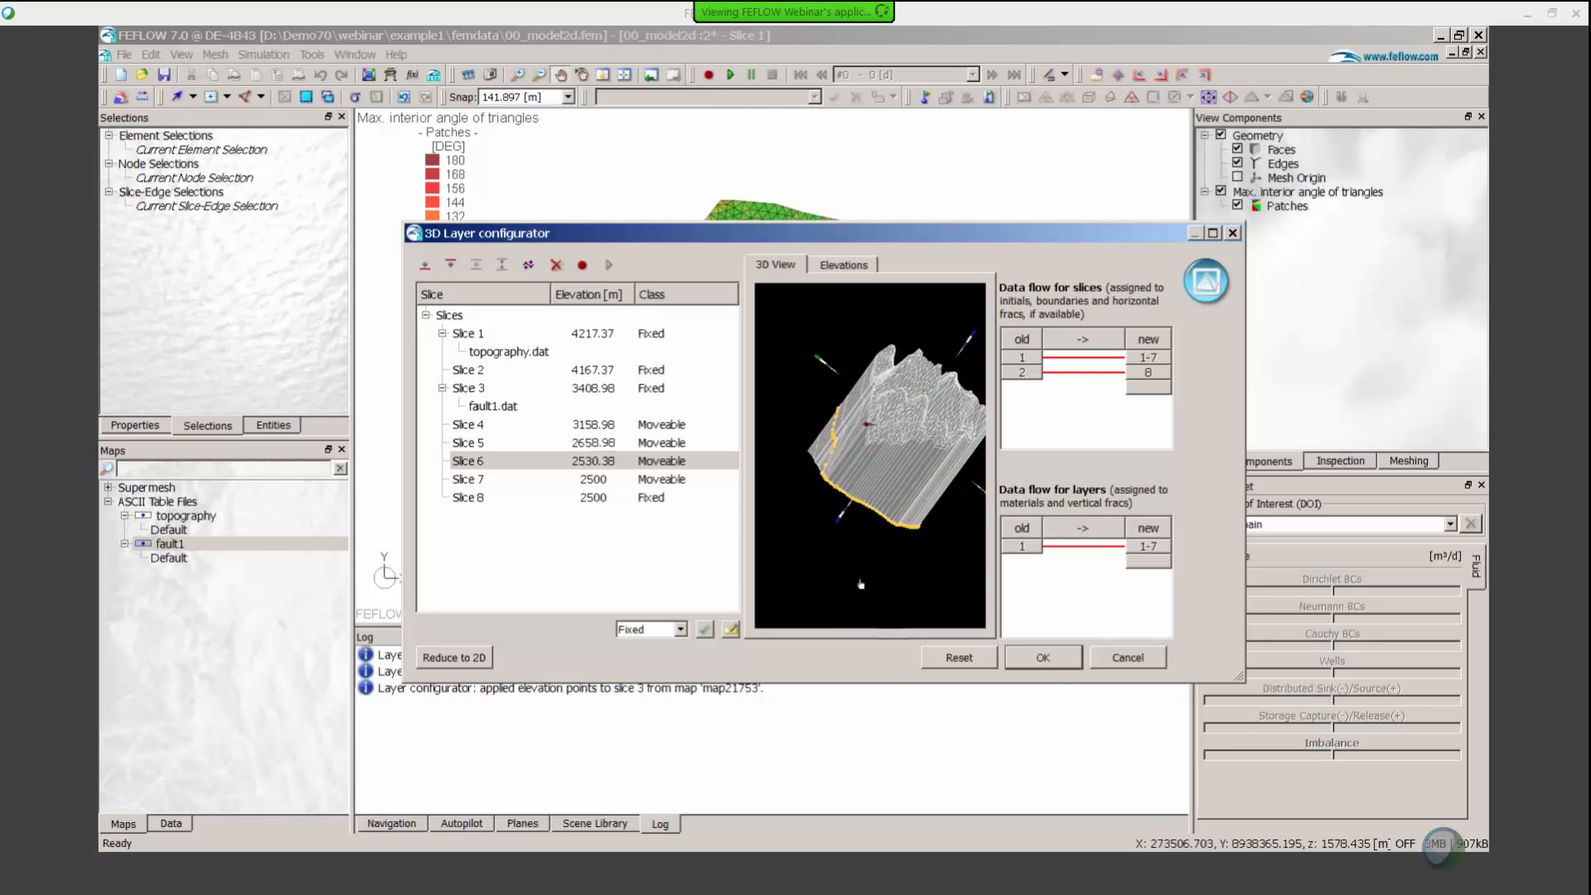
Accept the layer configuration and resolve the pinched elements by remeshing the complete layers that contain them
{"action": "left_click", "coordinate": [1042, 657]}
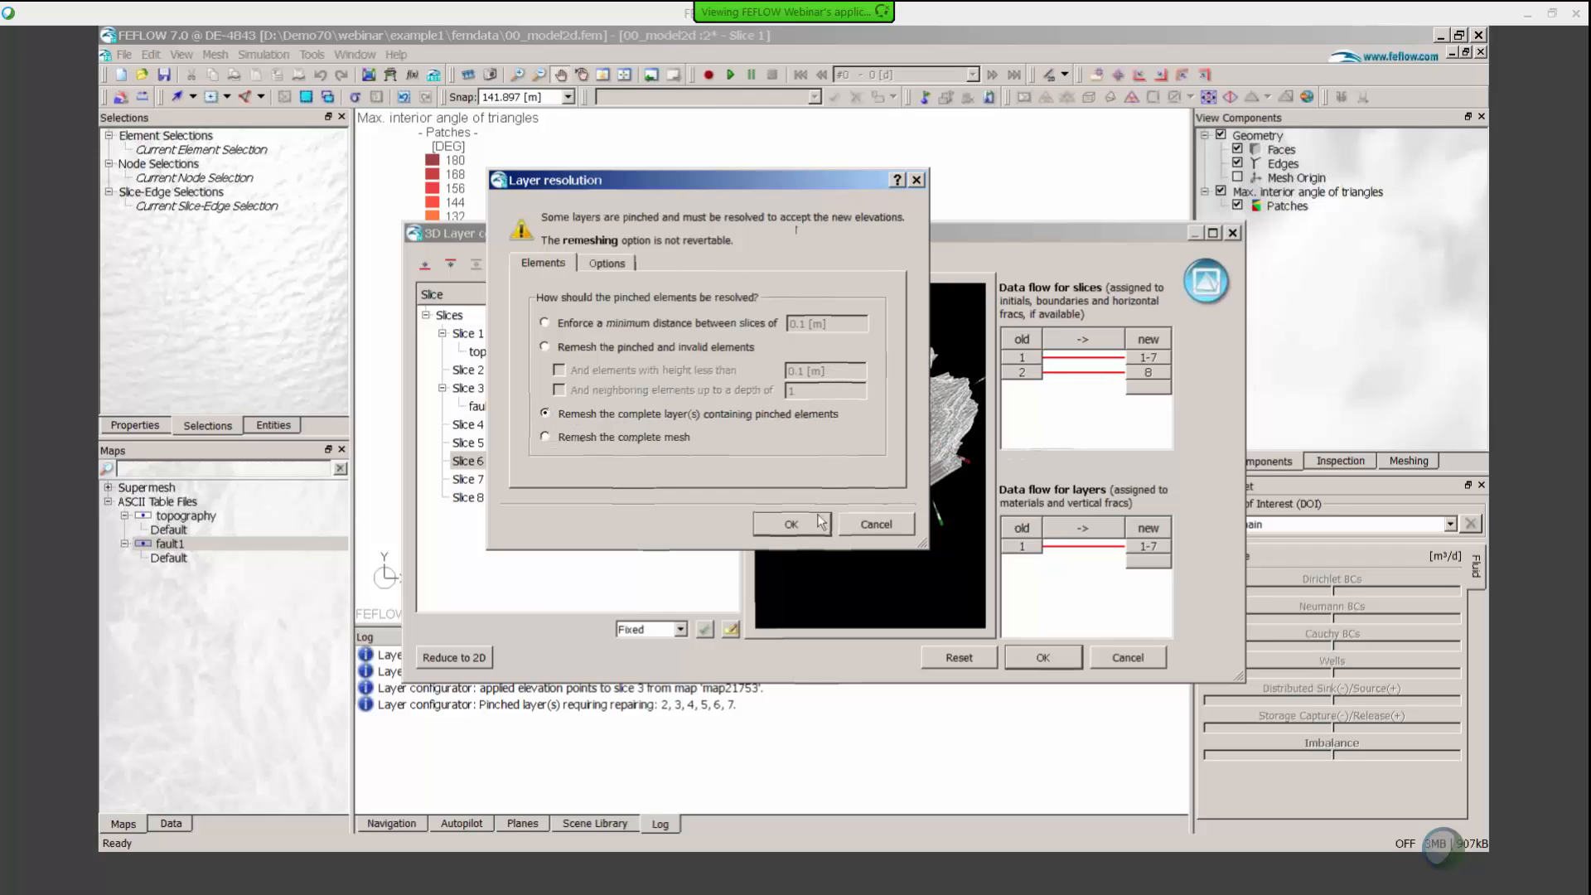
{"action": "left_click", "coordinate": [791, 524]}
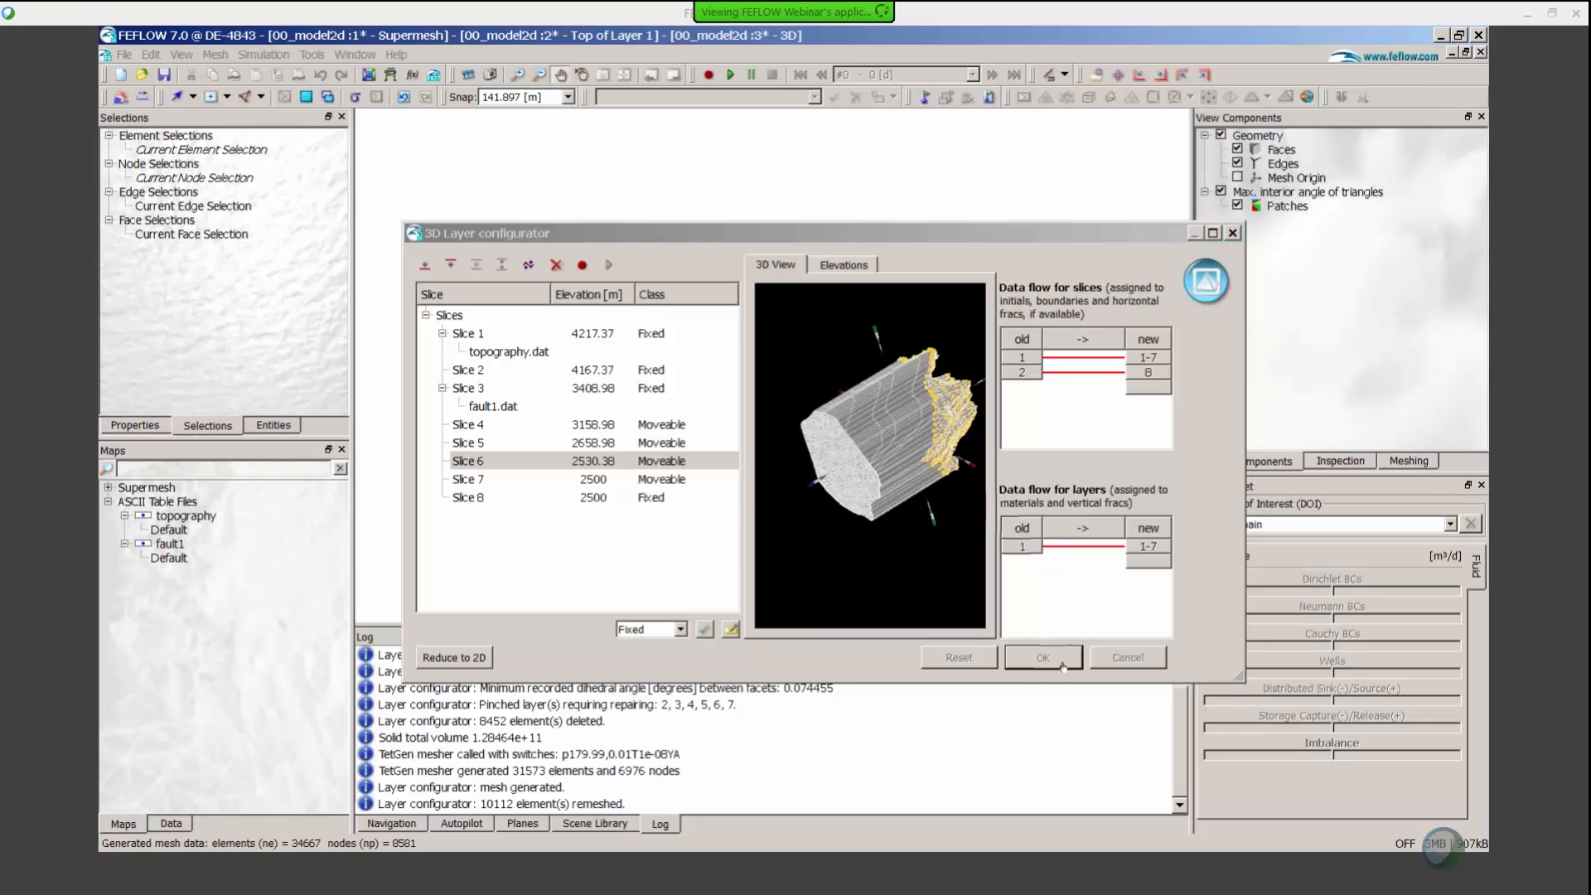
Examine the generated 3D mesh from different sides, including the topography surface and the vertical flanks
{"action": "right_click_drag", "start_coordinate": [742, 392], "coordinate": [740, 383]}
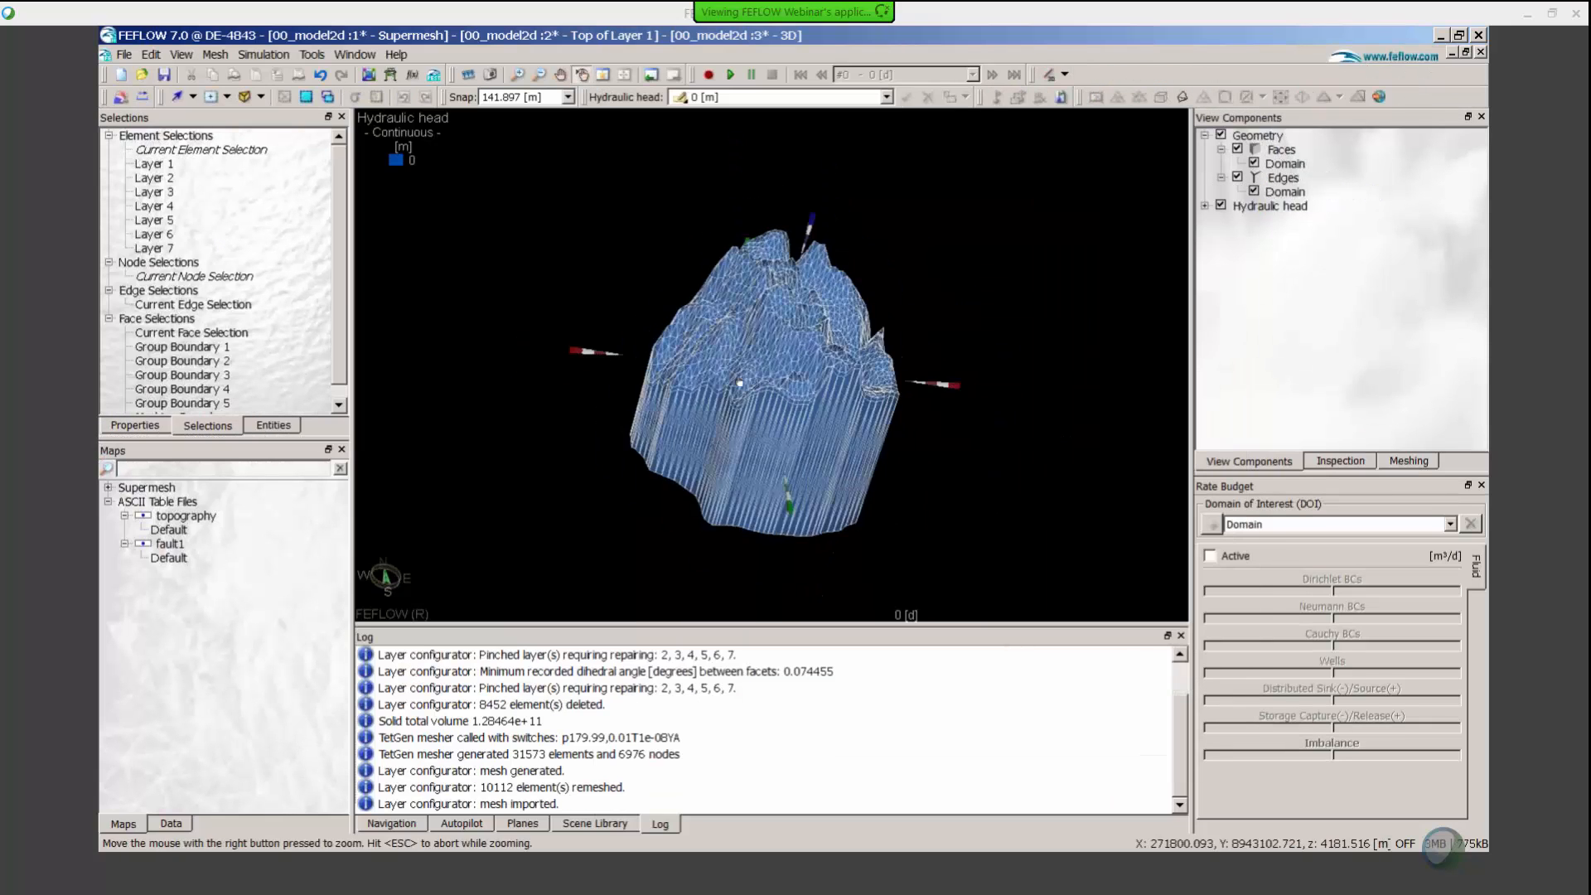
{"action": "left_click_drag", "start_coordinate": [740, 383], "coordinate": [780, 393]}
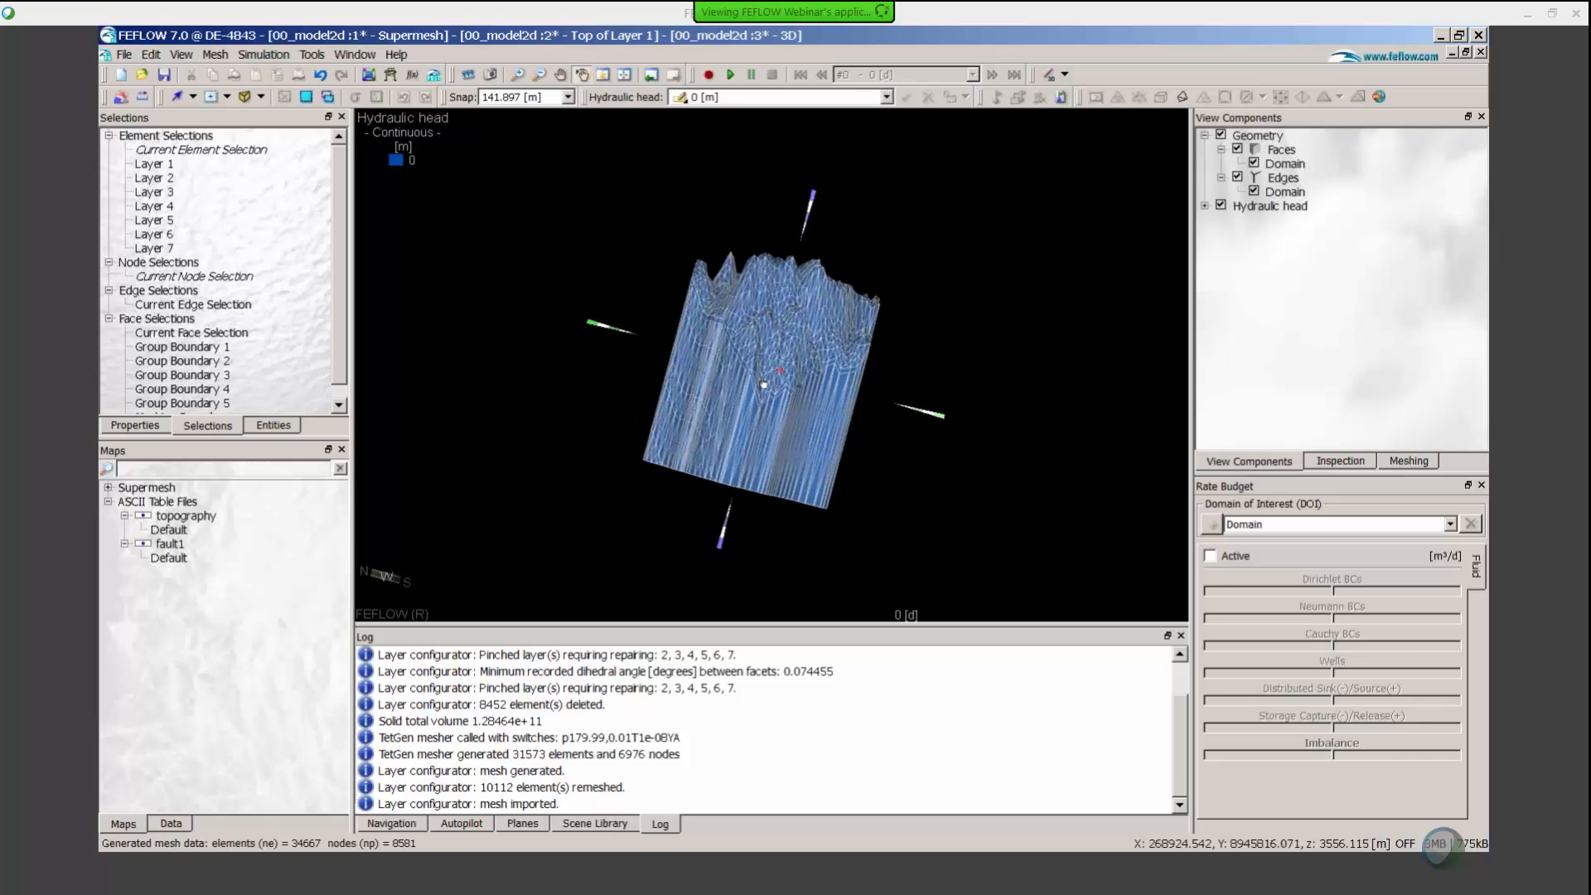
{"action": "right_click_drag", "start_coordinate": [772, 390], "coordinate": [773, 404]}
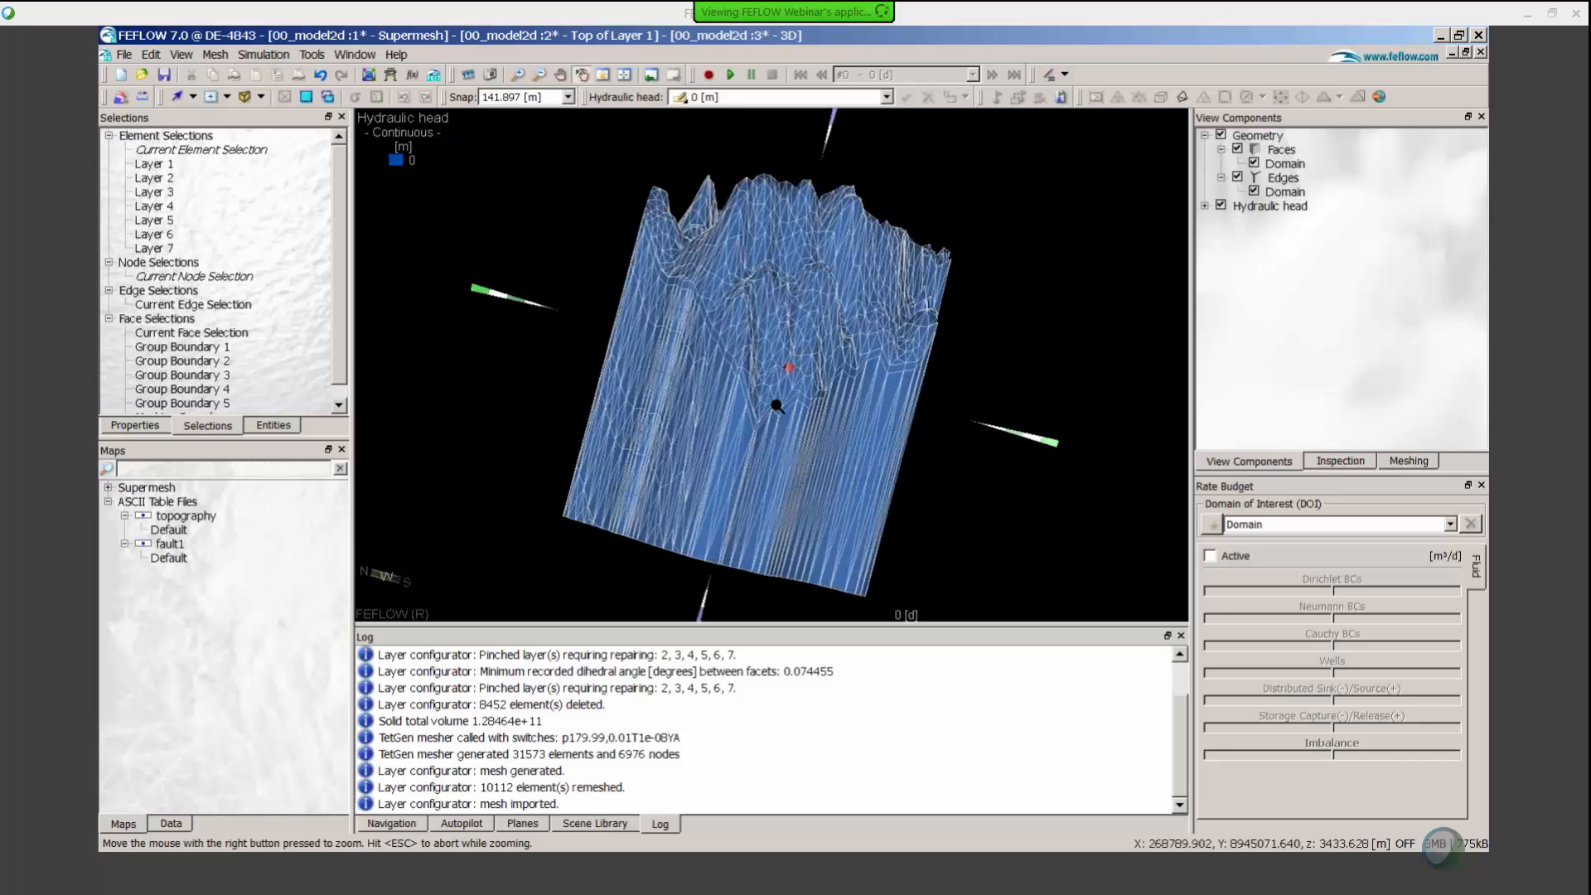
{"action": "left_click_drag", "start_coordinate": [774, 404], "coordinate": [750, 454]}
{"action": "right_click_drag", "start_coordinate": [750, 454], "coordinate": [759, 384]}
{"action": "left_click_drag", "start_coordinate": [759, 383], "coordinate": [783, 373]}
{"action": "right_click_drag", "start_coordinate": [806, 424], "coordinate": [810, 478]}
{"action": "left_click_drag", "start_coordinate": [745, 373], "coordinate": [659, 443]}
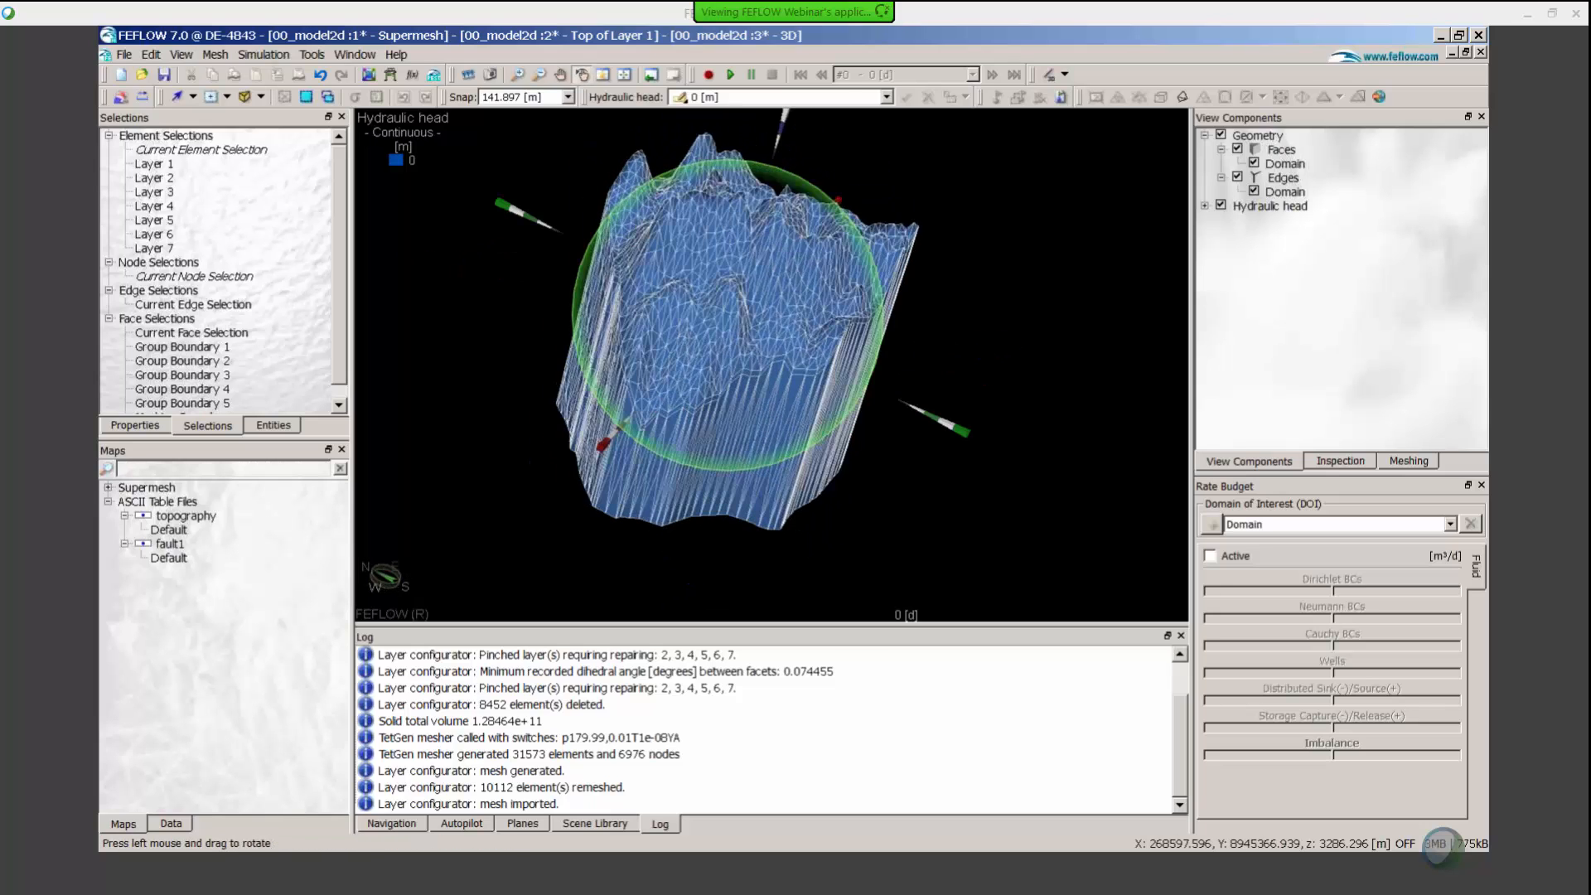
Hide the hydraulic head and the domain faces, leaving only the mesh edges displayed
{"action": "left_click", "coordinate": [1222, 206]}
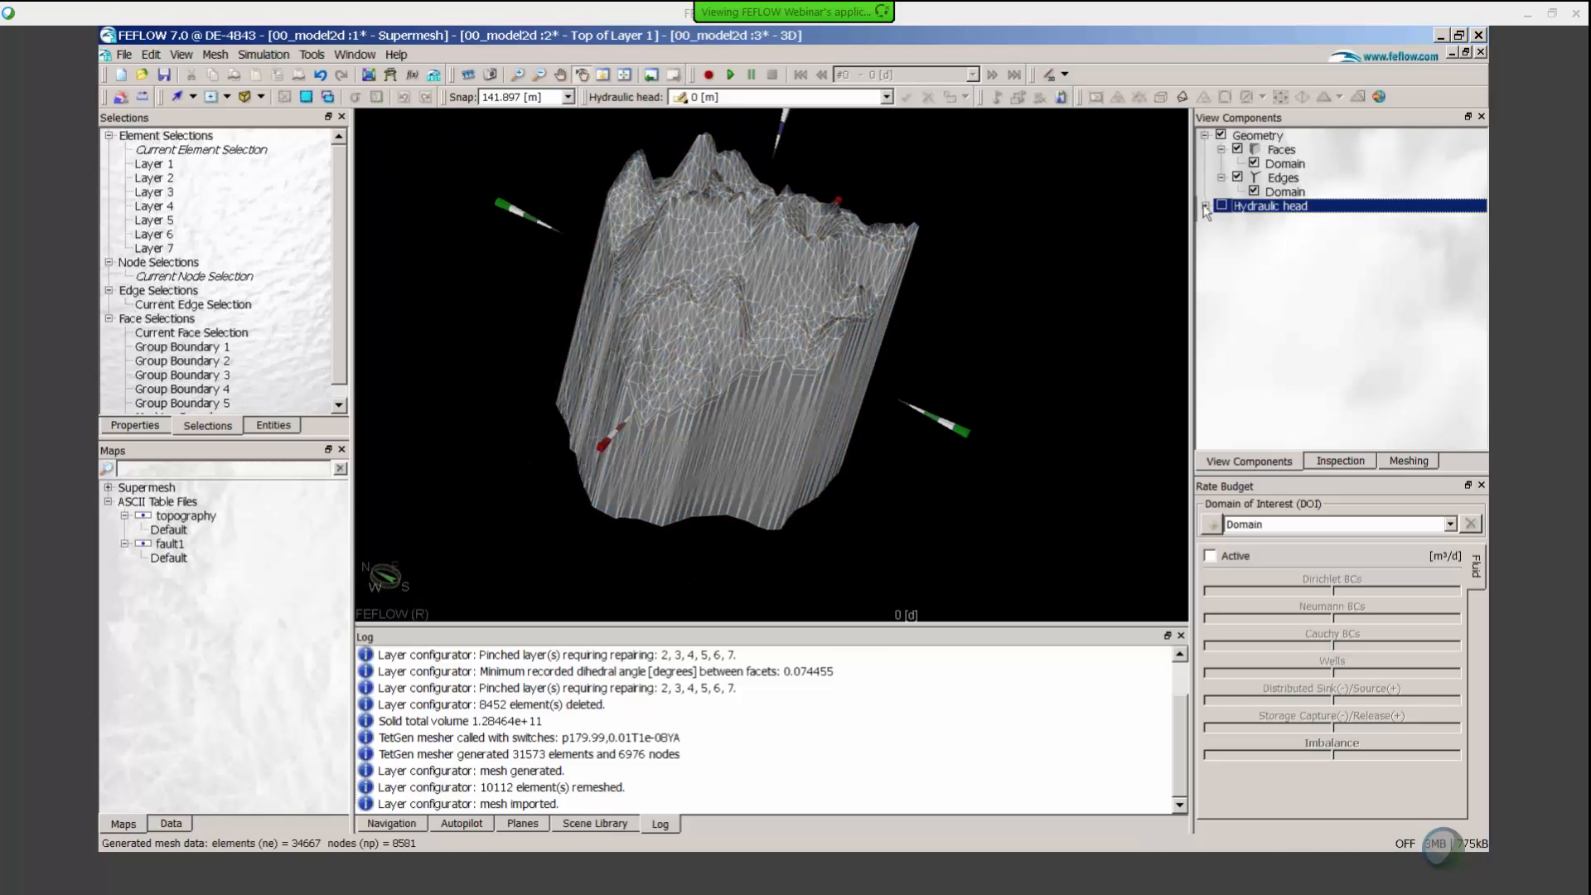
{"action": "left_click", "coordinate": [1254, 164]}
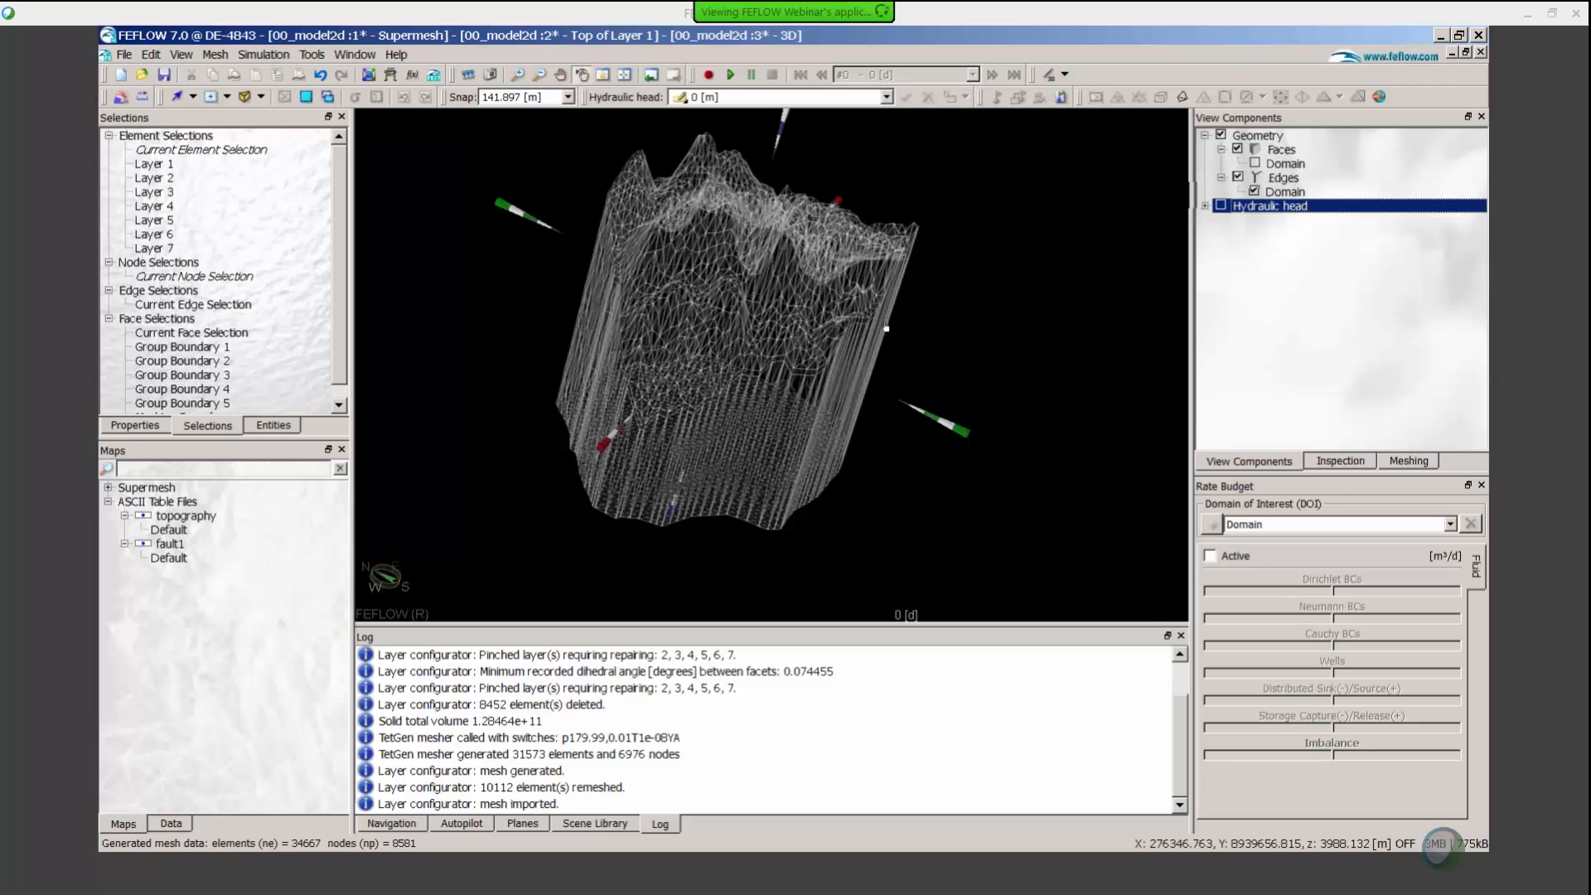
{"action": "left_click_drag", "start_coordinate": [816, 364], "coordinate": [746, 390]}
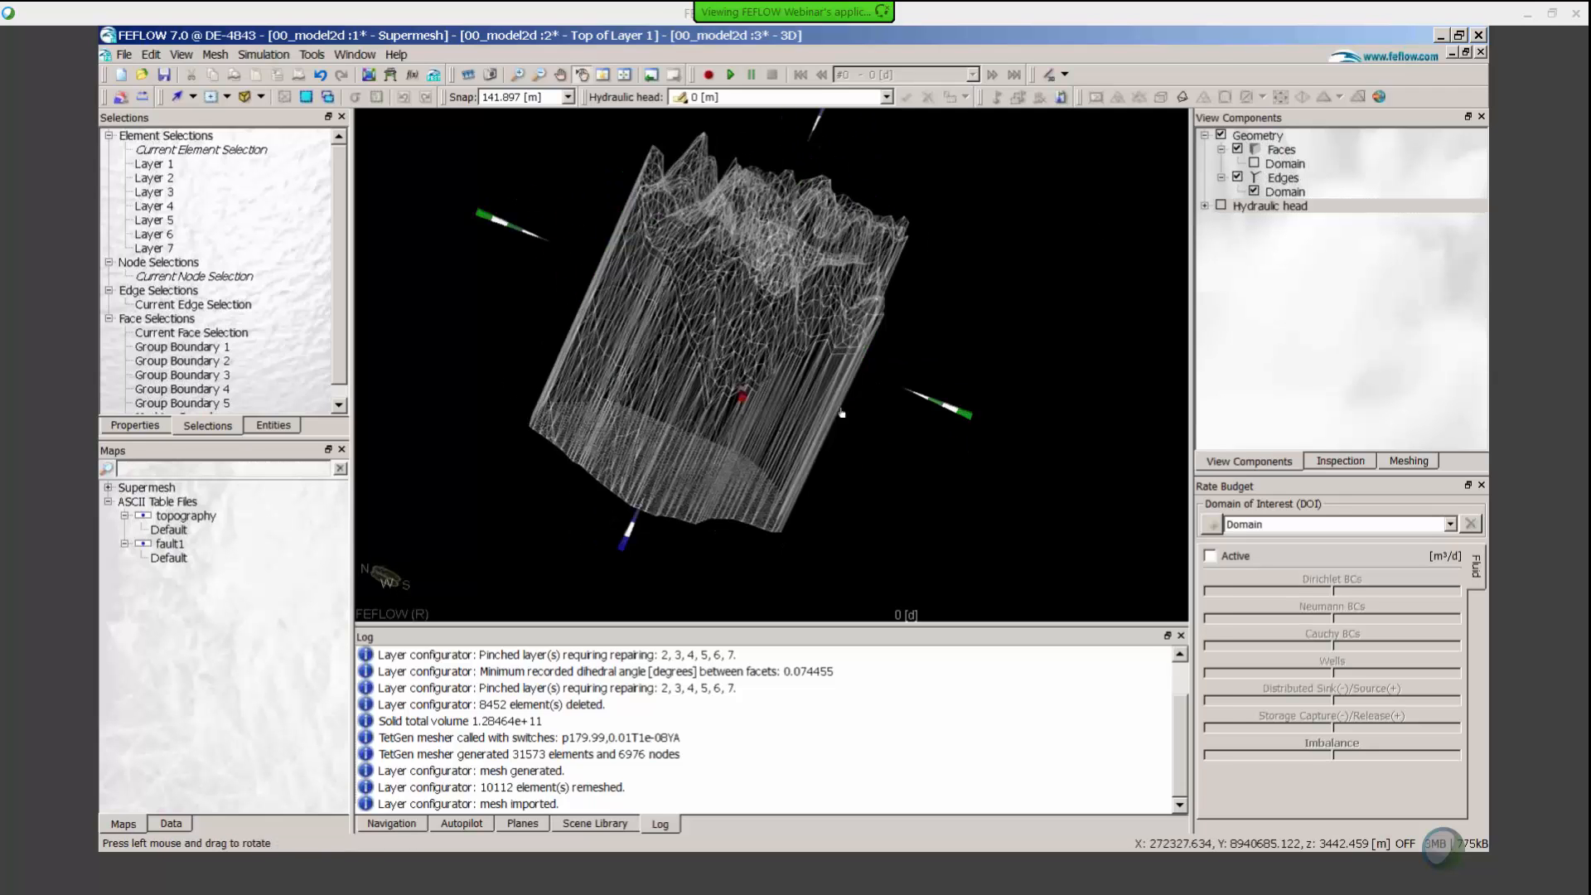
Highlight the stored Group Boundary 1 face selection and view its surface inside the wireframe model
{"action": "double_click", "coordinate": [215, 348]}
{"action": "left_click_drag", "start_coordinate": [632, 414], "coordinate": [583, 378]}
{"action": "right_click_drag", "start_coordinate": [732, 355], "coordinate": [781, 348]}
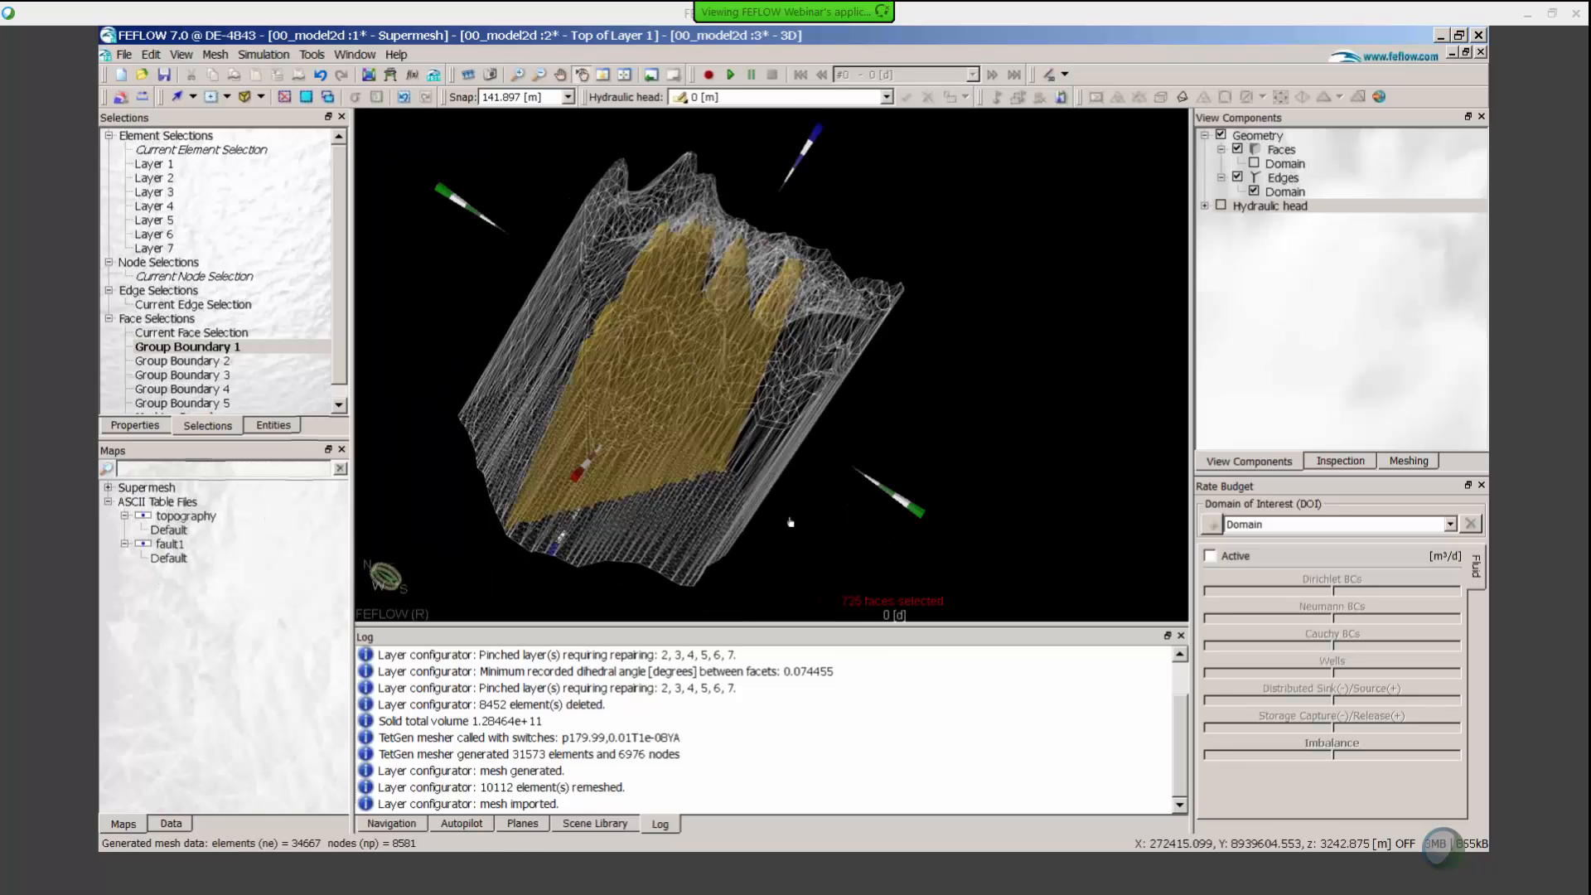
{"action": "left_click", "coordinate": [252, 314]}
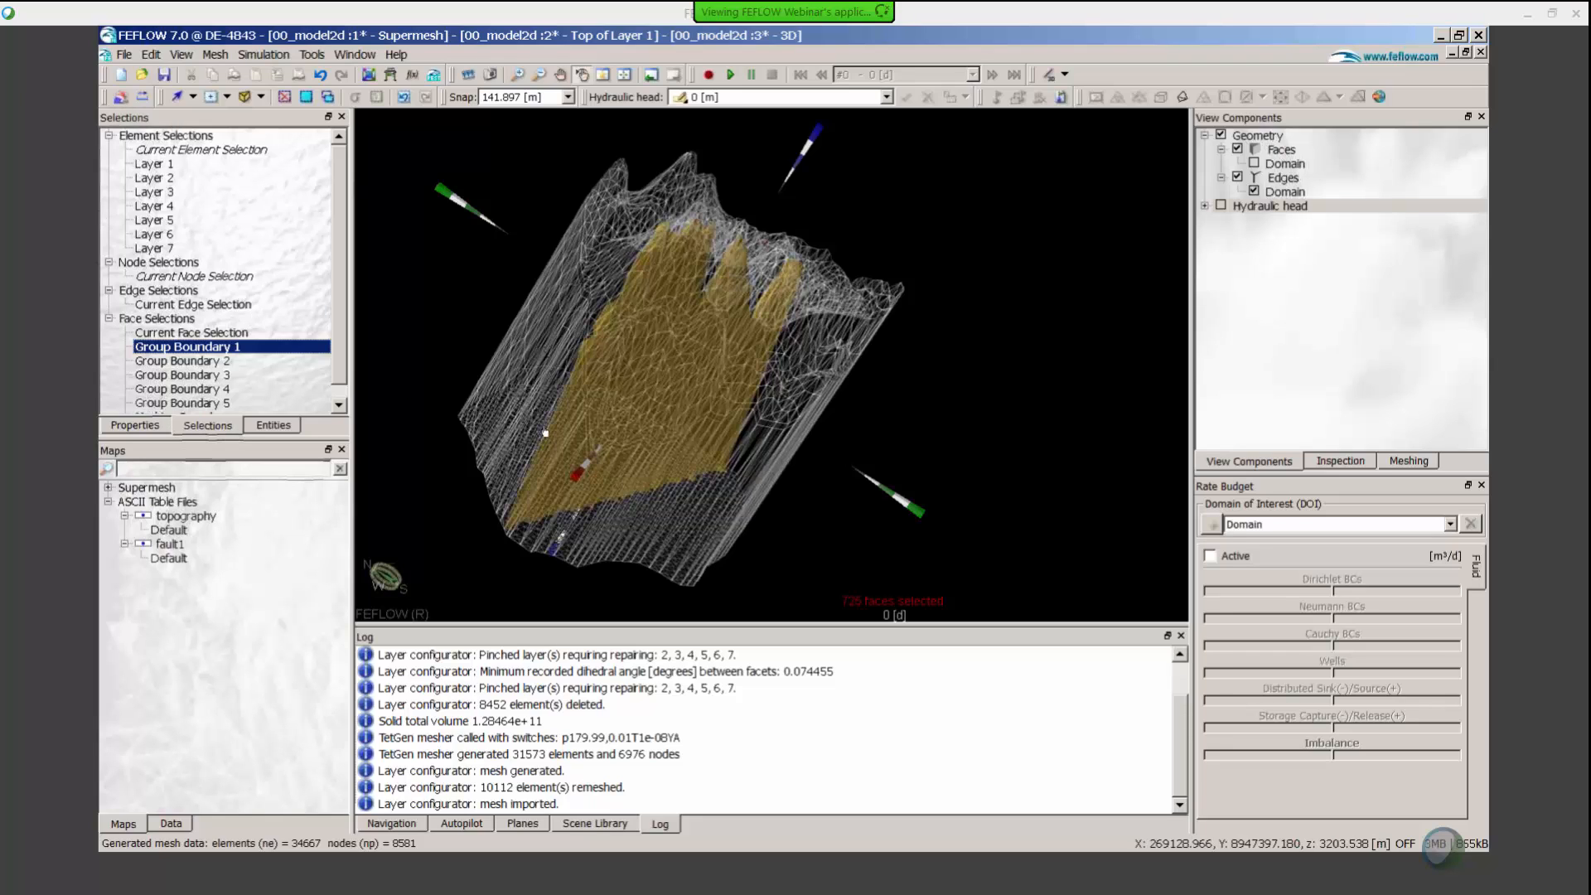
{"action": "right_click_drag", "start_coordinate": [723, 300], "coordinate": [724, 373]}
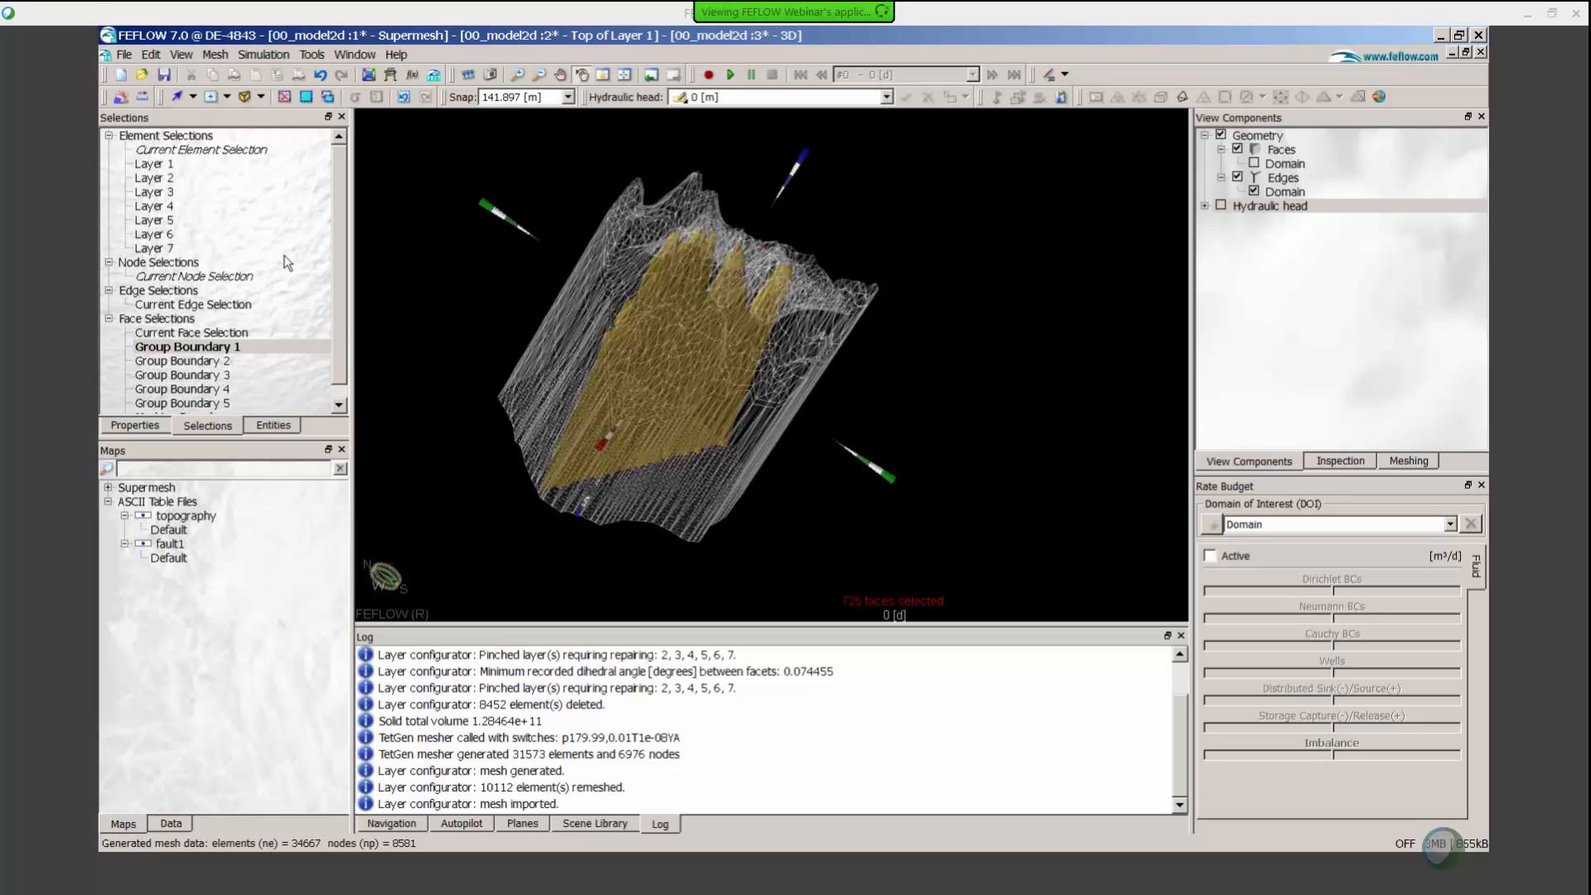
Highlight the Group Boundary 2 to 5 and Meshing Boundary face selections in turn, then return to Group Boundary 1
{"action": "left_click", "coordinate": [192, 346]}
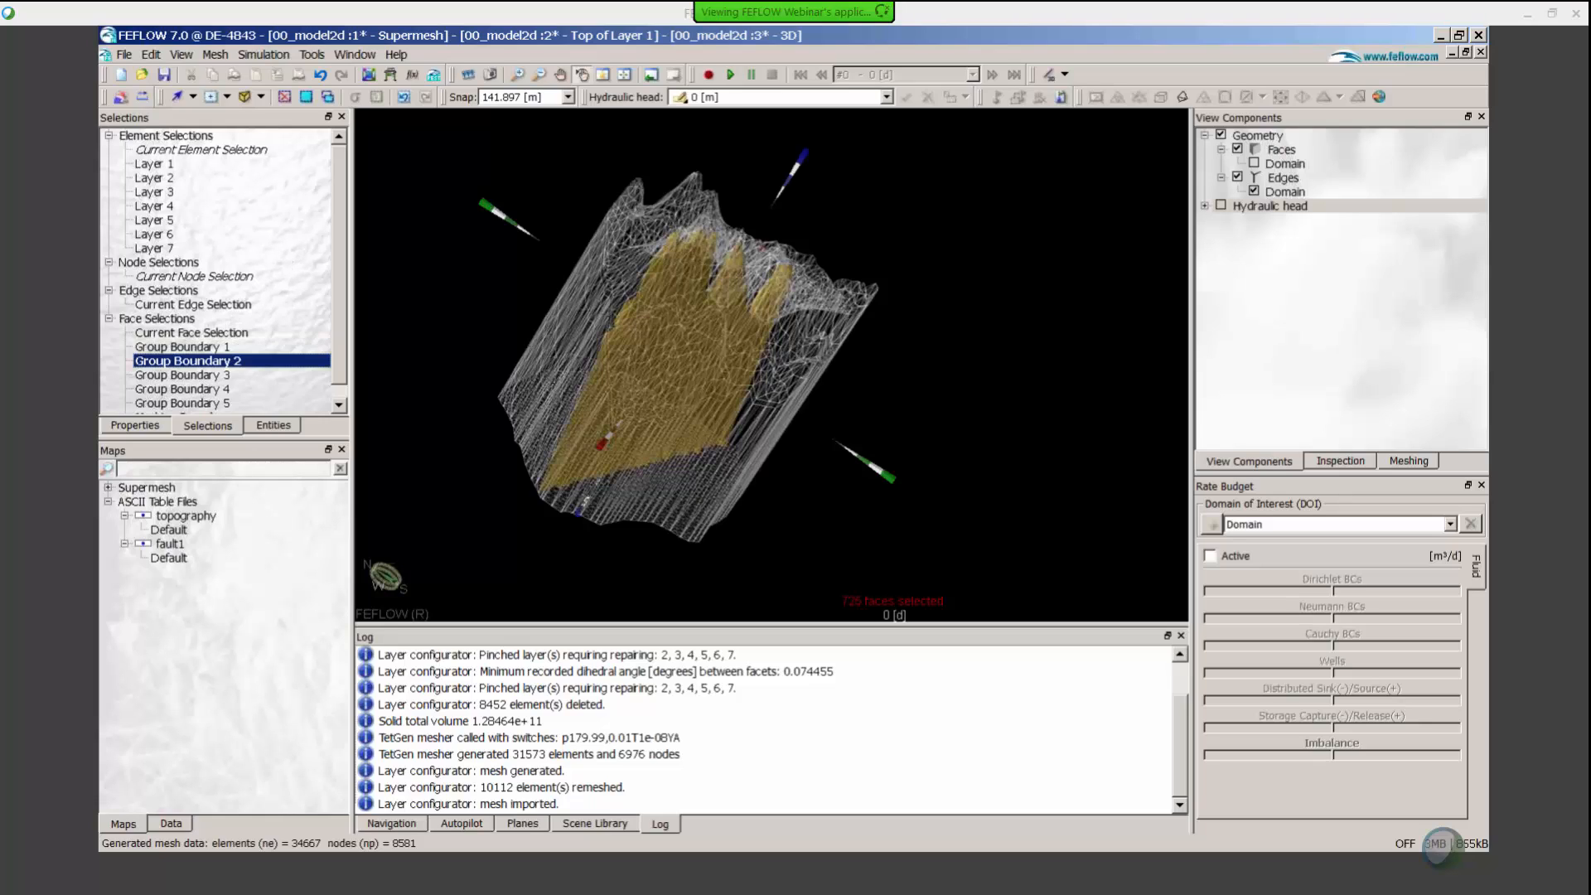
{"action": "left_click", "coordinate": [193, 360]}
{"action": "left_click", "coordinate": [194, 375]}
{"action": "left_click", "coordinate": [194, 388]}
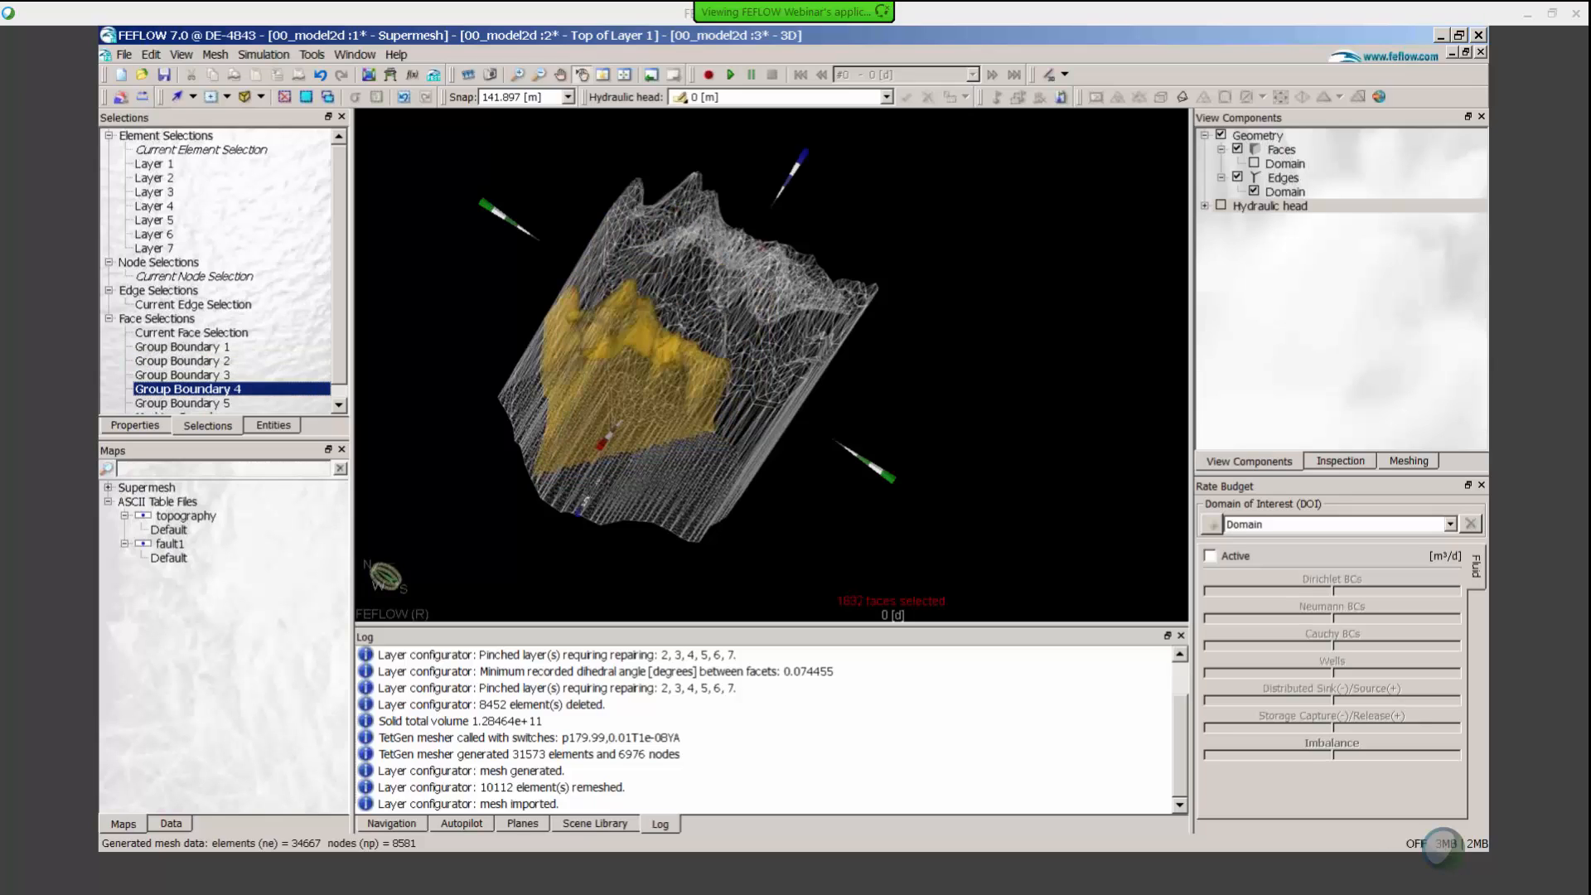
{"action": "left_click", "coordinate": [199, 403]}
{"action": "left_click", "coordinate": [210, 405]}
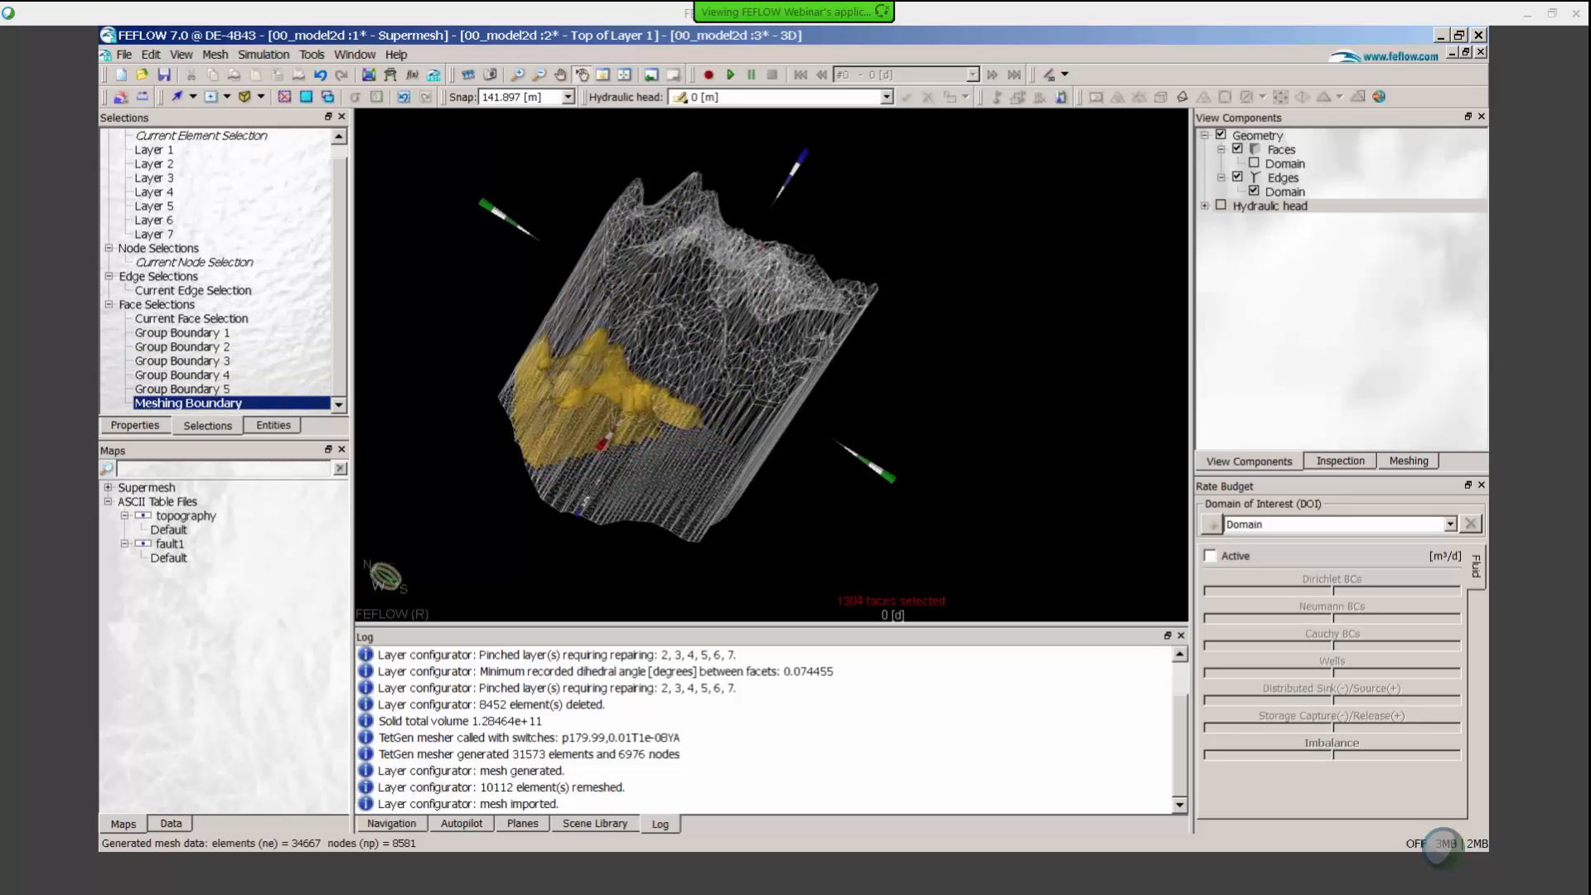
{"action": "left_click", "coordinate": [220, 333]}
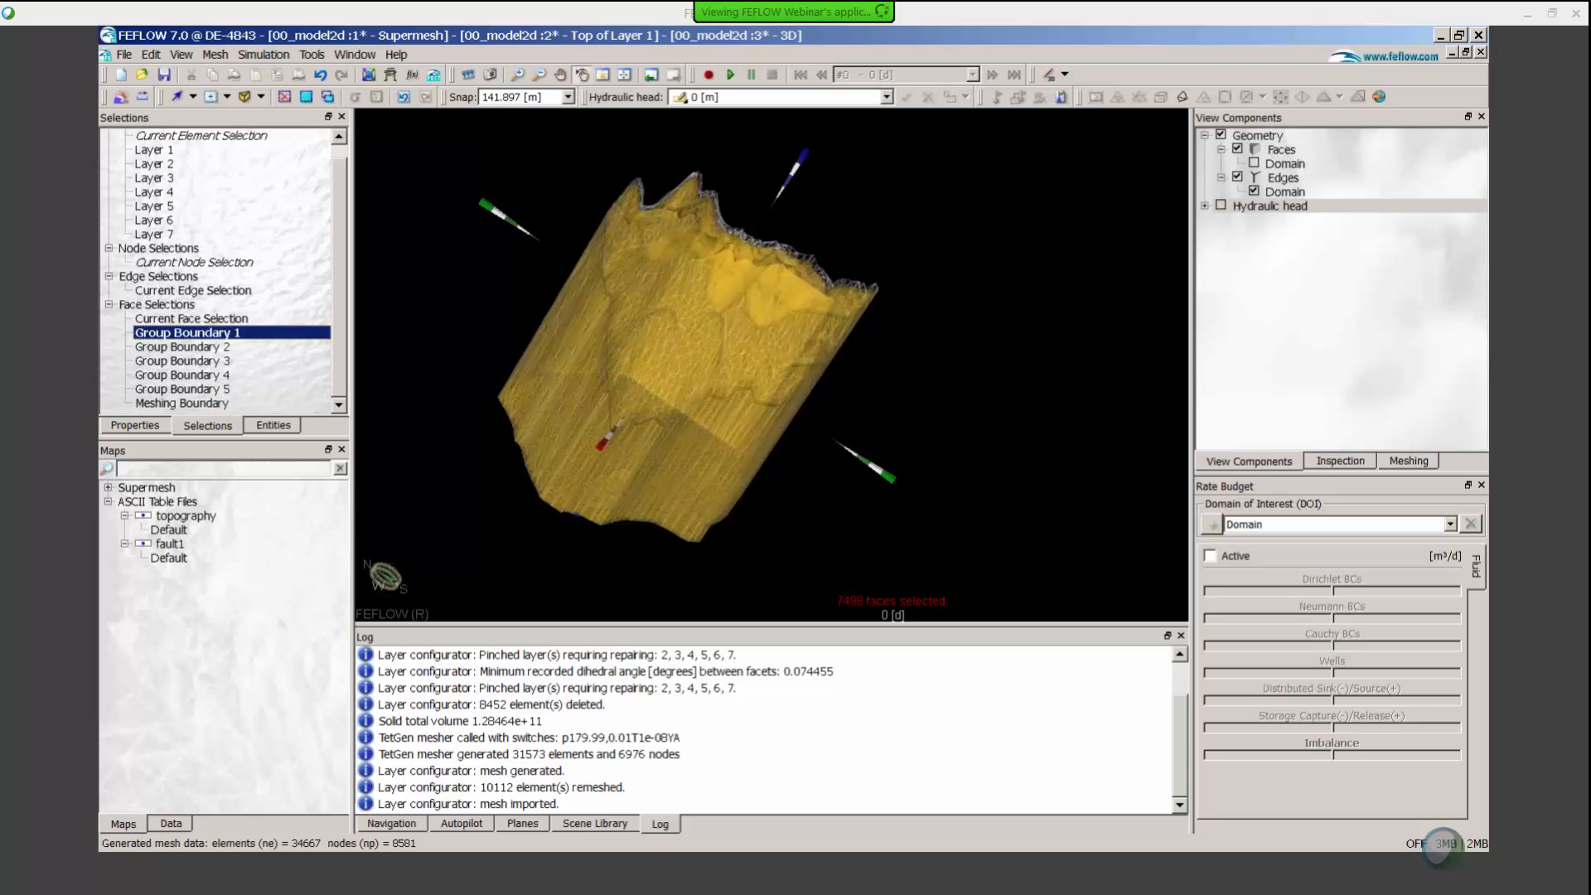
{"action": "left_click_drag", "start_coordinate": [530, 357], "coordinate": [570, 358]}
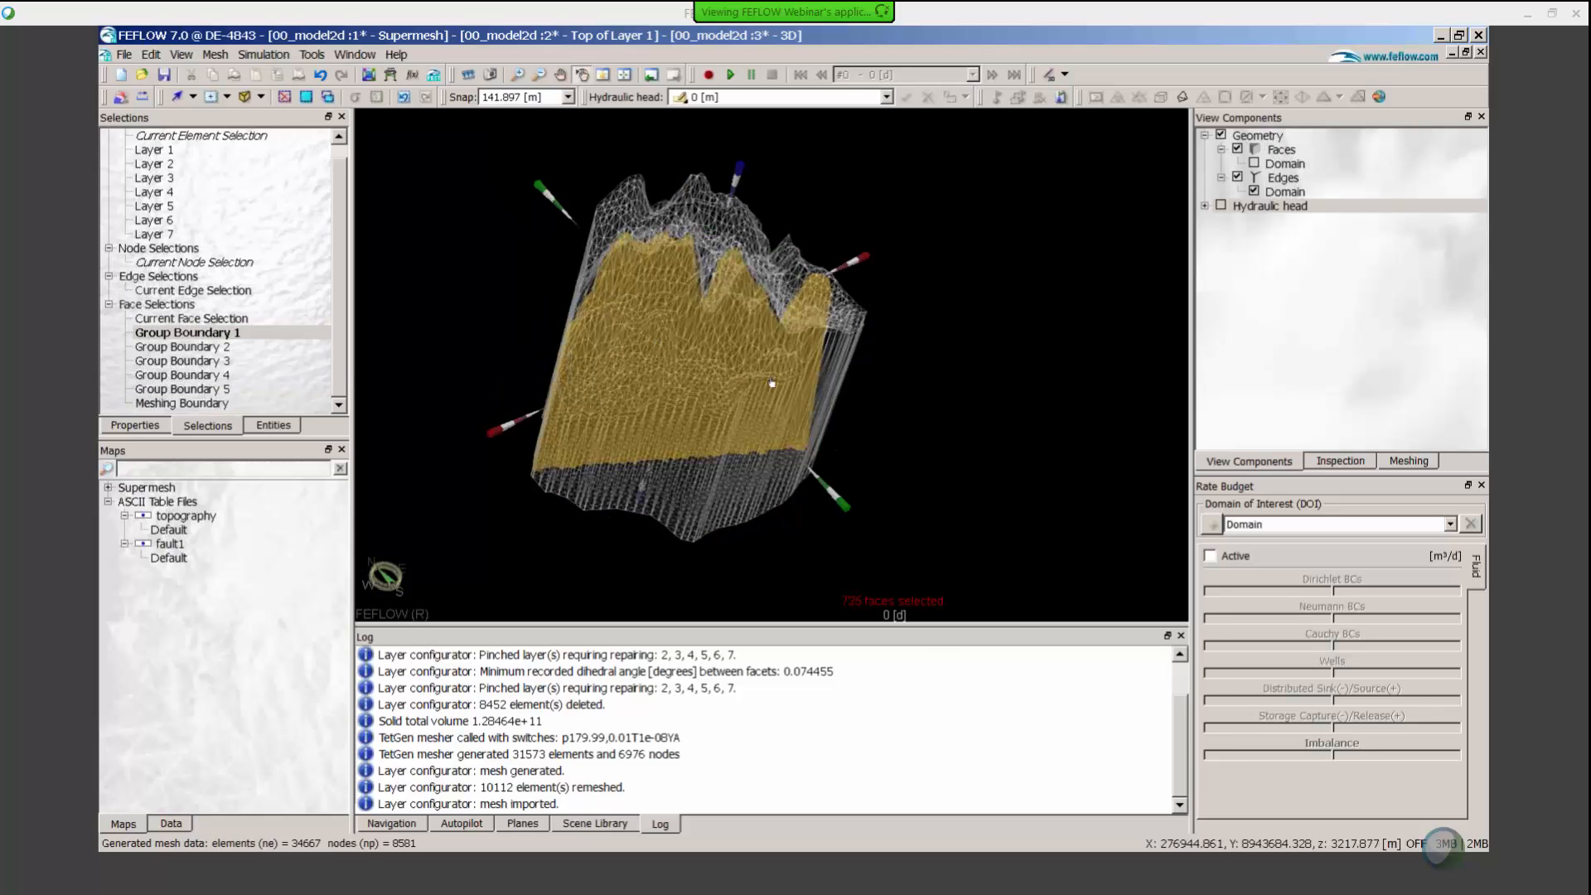
Review the face feature element types offered for Discrete Features while the Group Boundary 1 faces are selected
{"action": "left_click", "coordinate": [172, 824]}
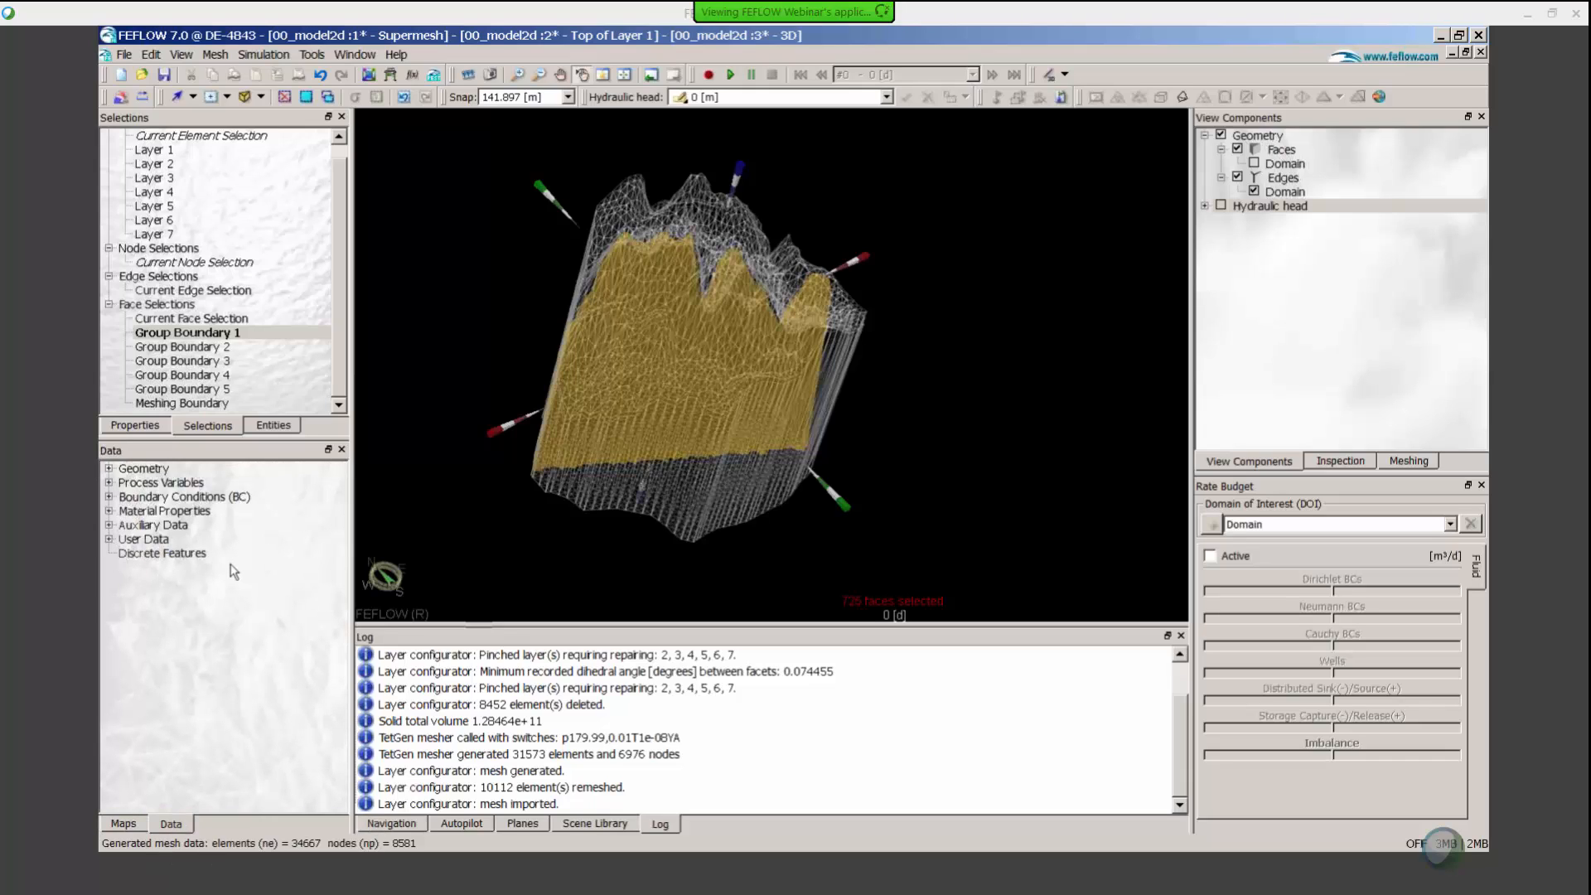
{"action": "right_click", "coordinate": [186, 555]}
{"action": "mouse_move", "coordinate": [282, 568]}
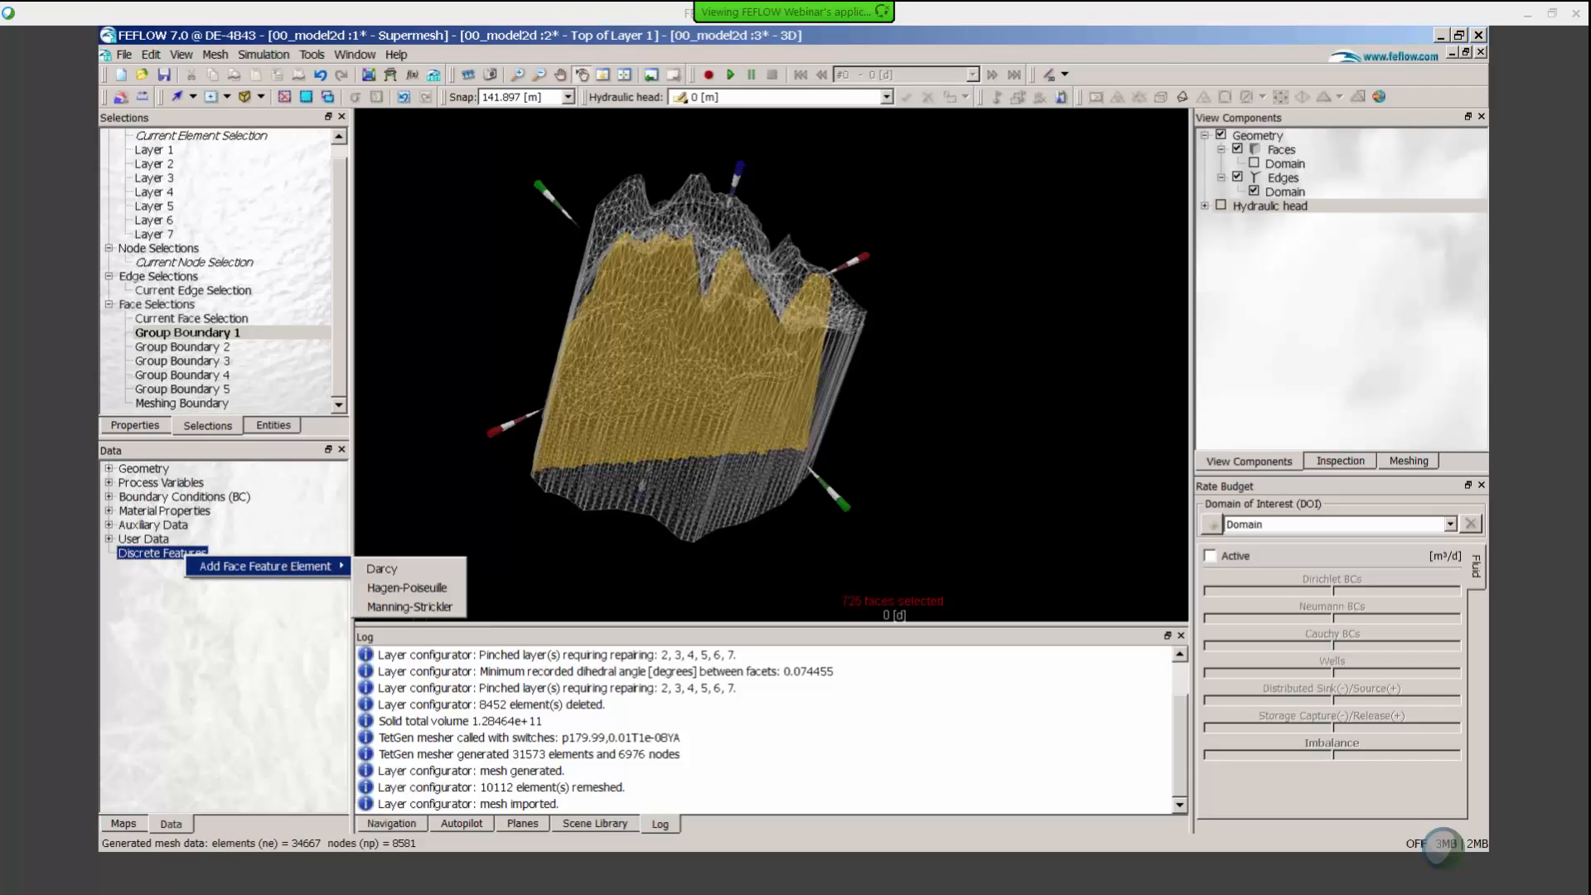
{"action": "left_click", "coordinate": [415, 588]}
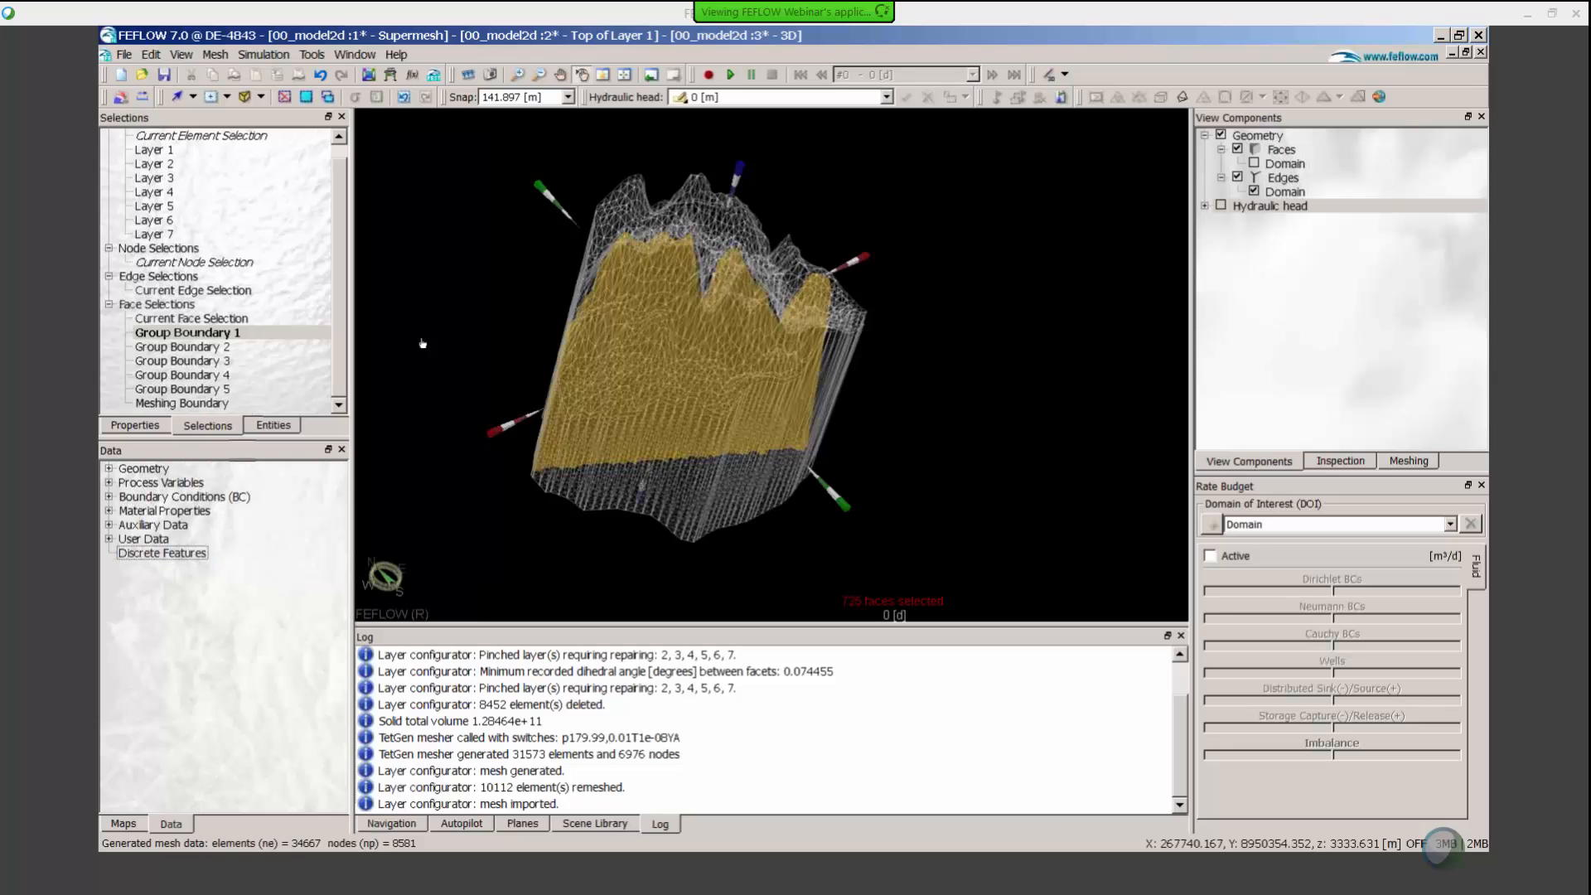
{"action": "left_click_drag", "start_coordinate": [670, 354], "coordinate": [1163, 122]}
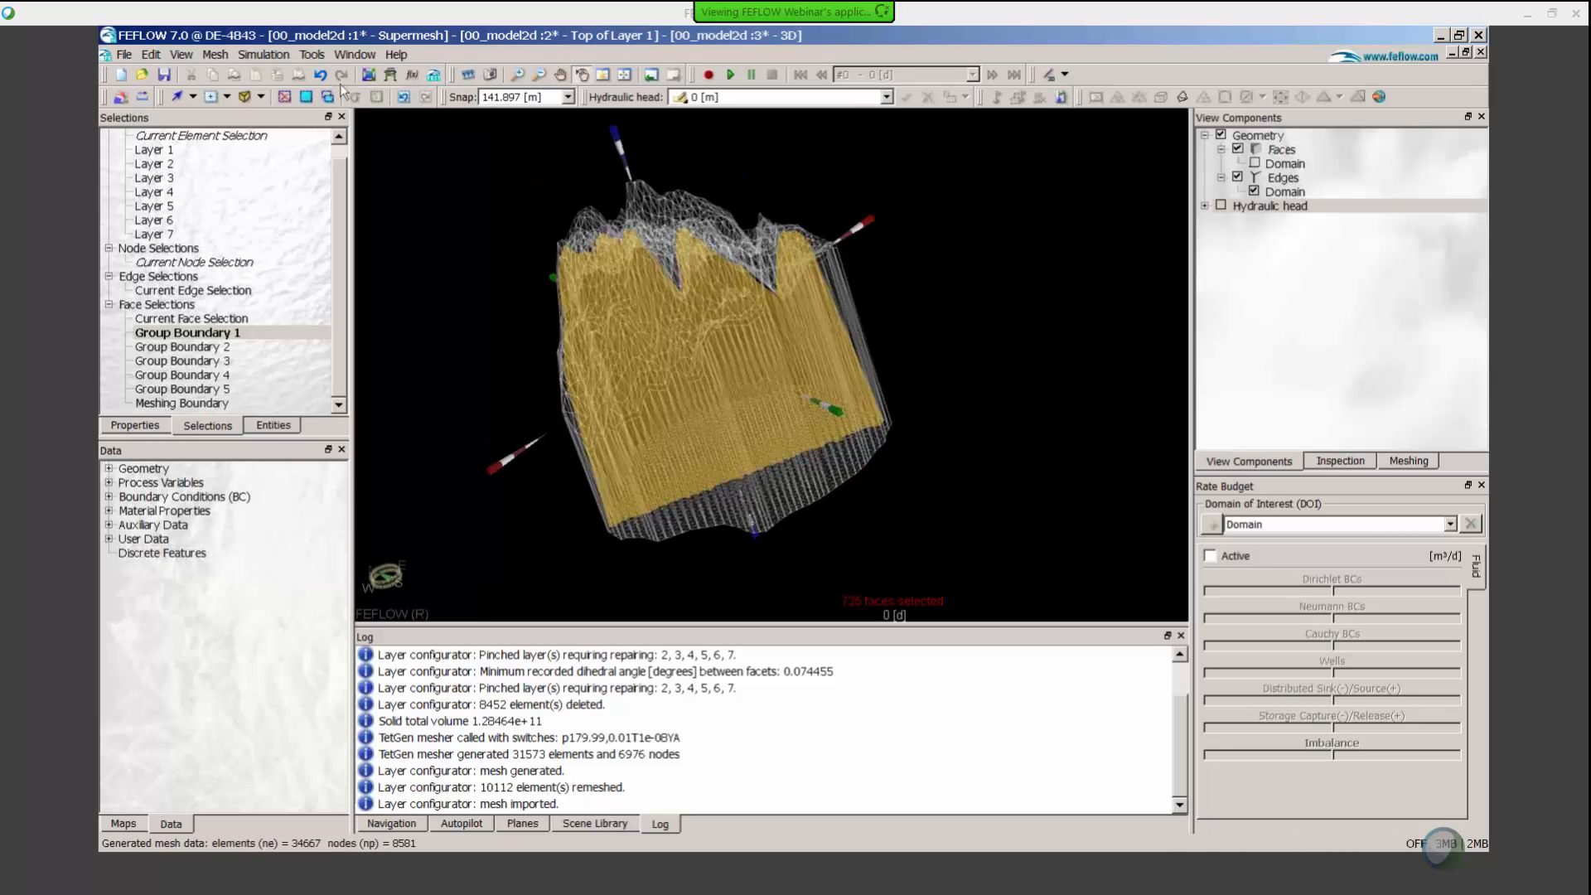
Clear the active face selection and show the domain faces again
{"action": "left_click", "coordinate": [292, 98]}
{"action": "left_click", "coordinate": [1254, 163]}
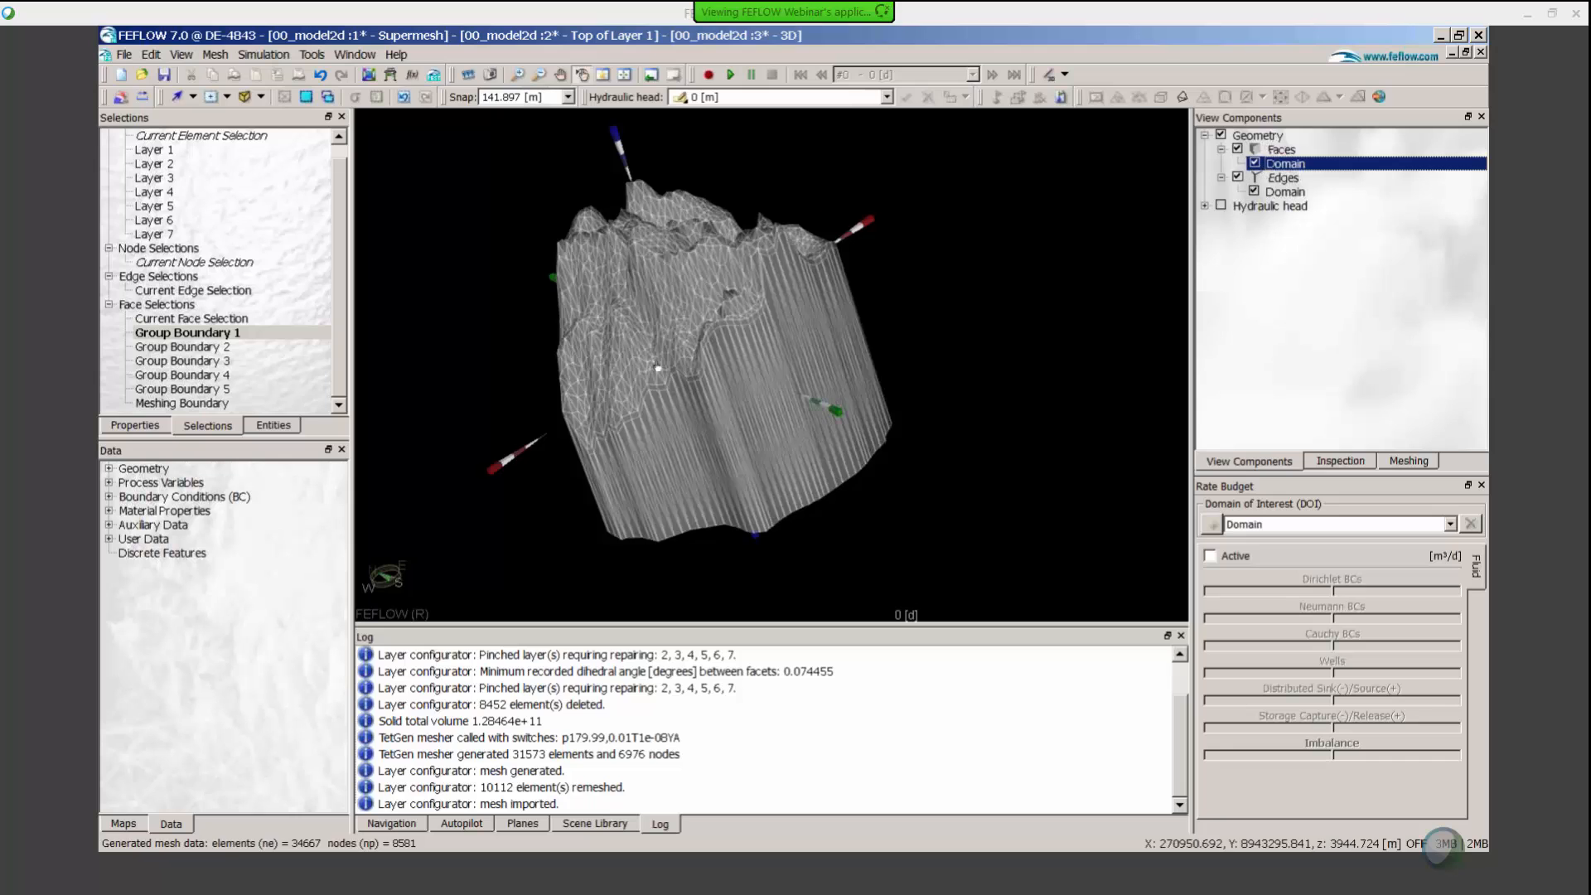
{"action": "left_click_drag", "start_coordinate": [912, 273], "coordinate": [637, 309]}
{"action": "right_click_drag", "start_coordinate": [637, 309], "coordinate": [634, 304]}
{"action": "scroll", "coordinate": [217, 332], "scroll_direction": "up", "scroll_amount": 1}
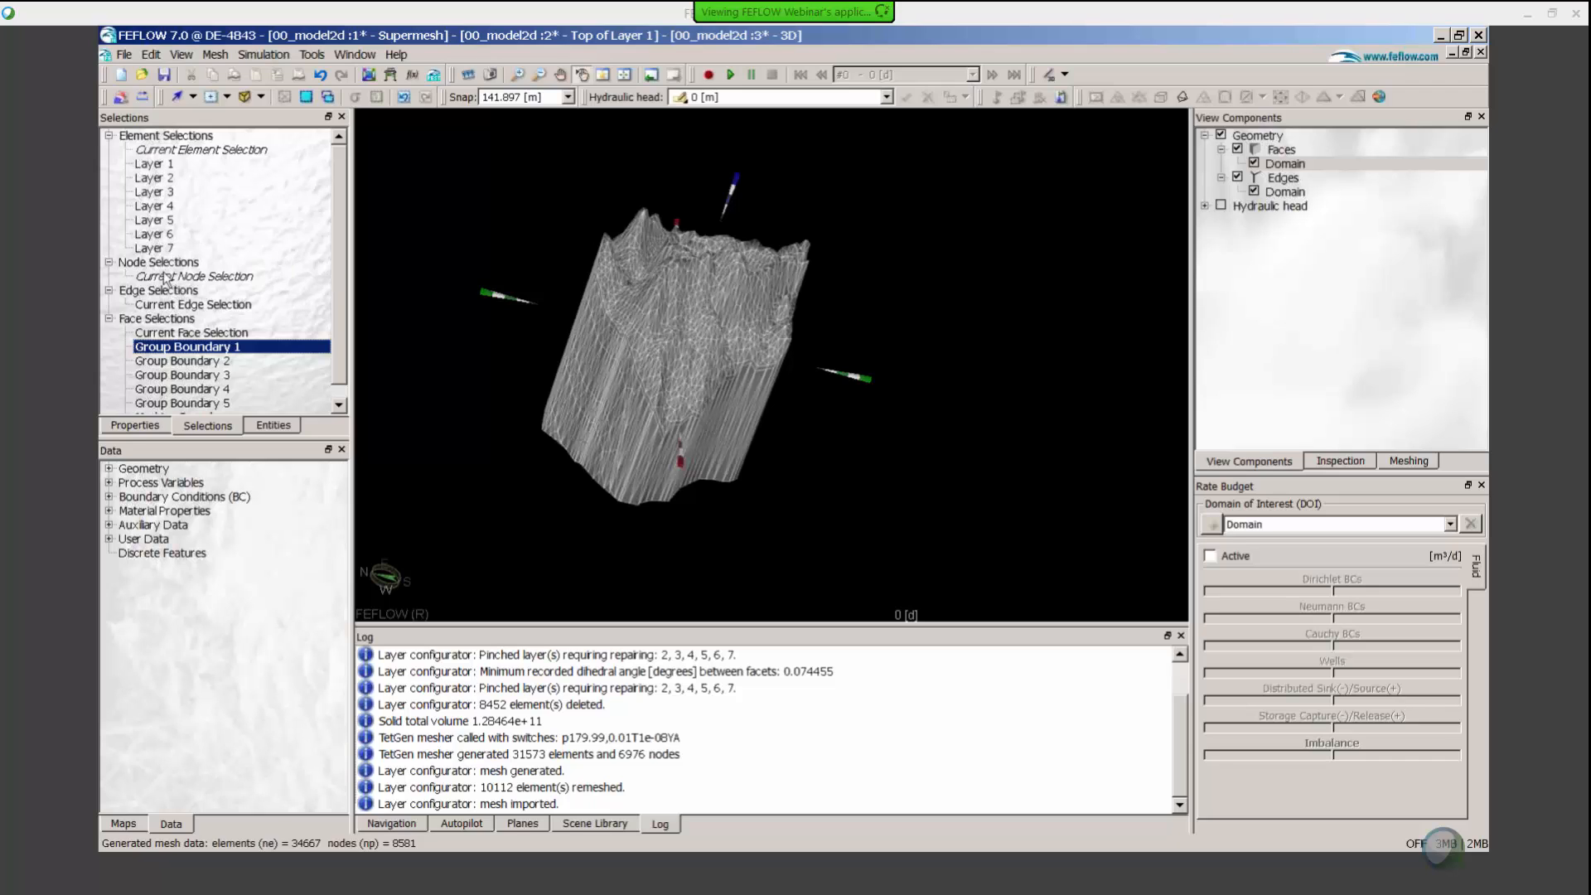
Highlight the element selections Layer 1 through Layer 7 one after another to examine each layer's extent
{"action": "left_click", "coordinate": [161, 165]}
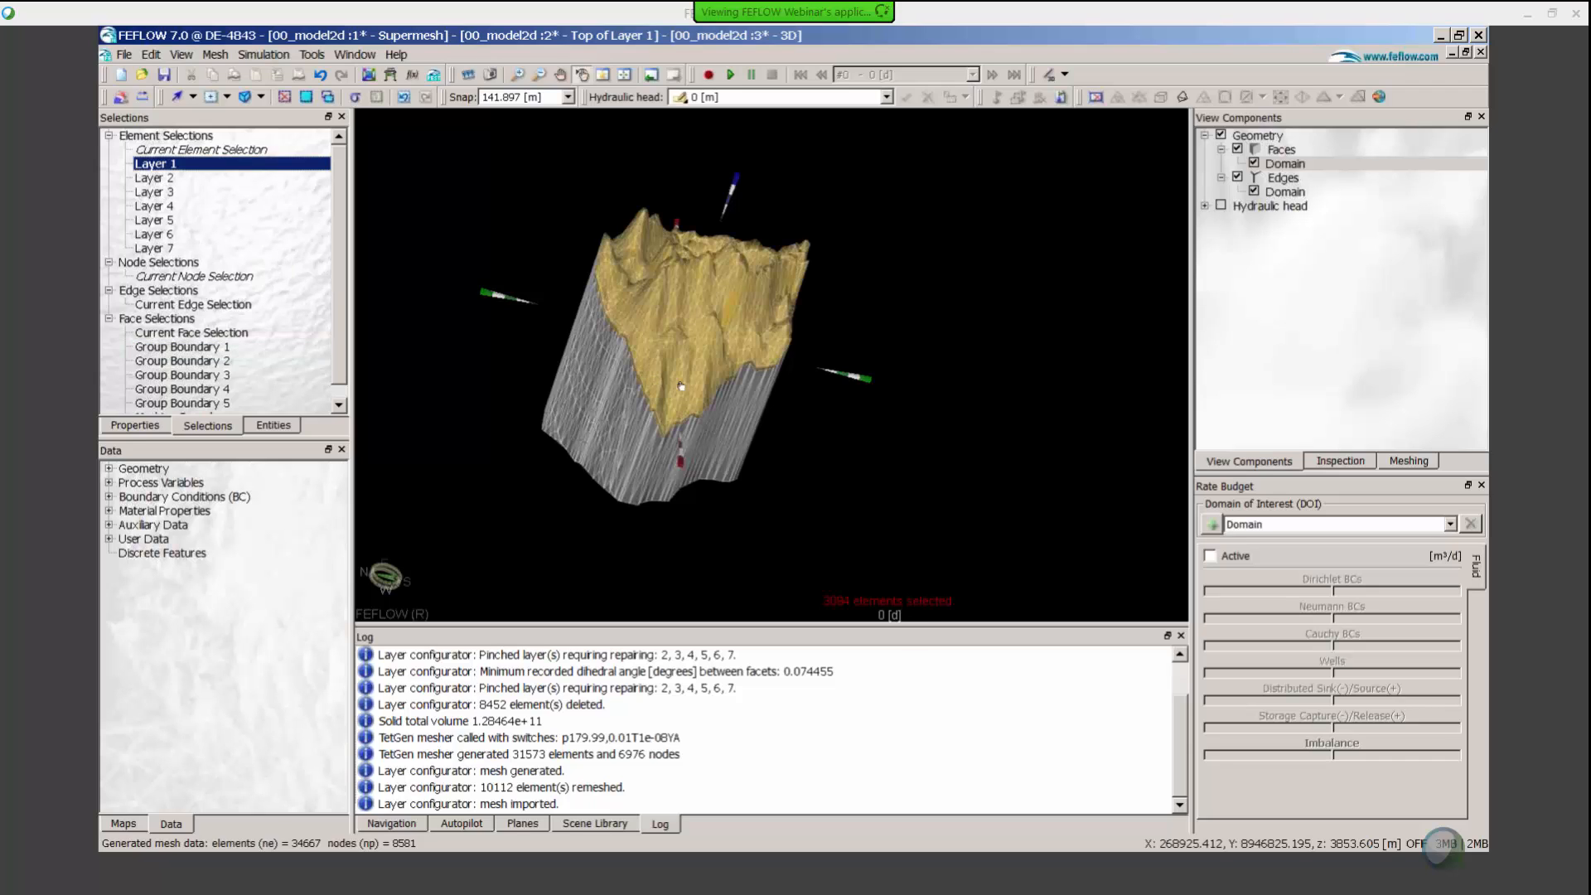
{"action": "left_click_drag", "start_coordinate": [725, 369], "coordinate": [699, 367]}
{"action": "right_click_drag", "start_coordinate": [698, 367], "coordinate": [700, 419]}
{"action": "double_click", "coordinate": [159, 177]}
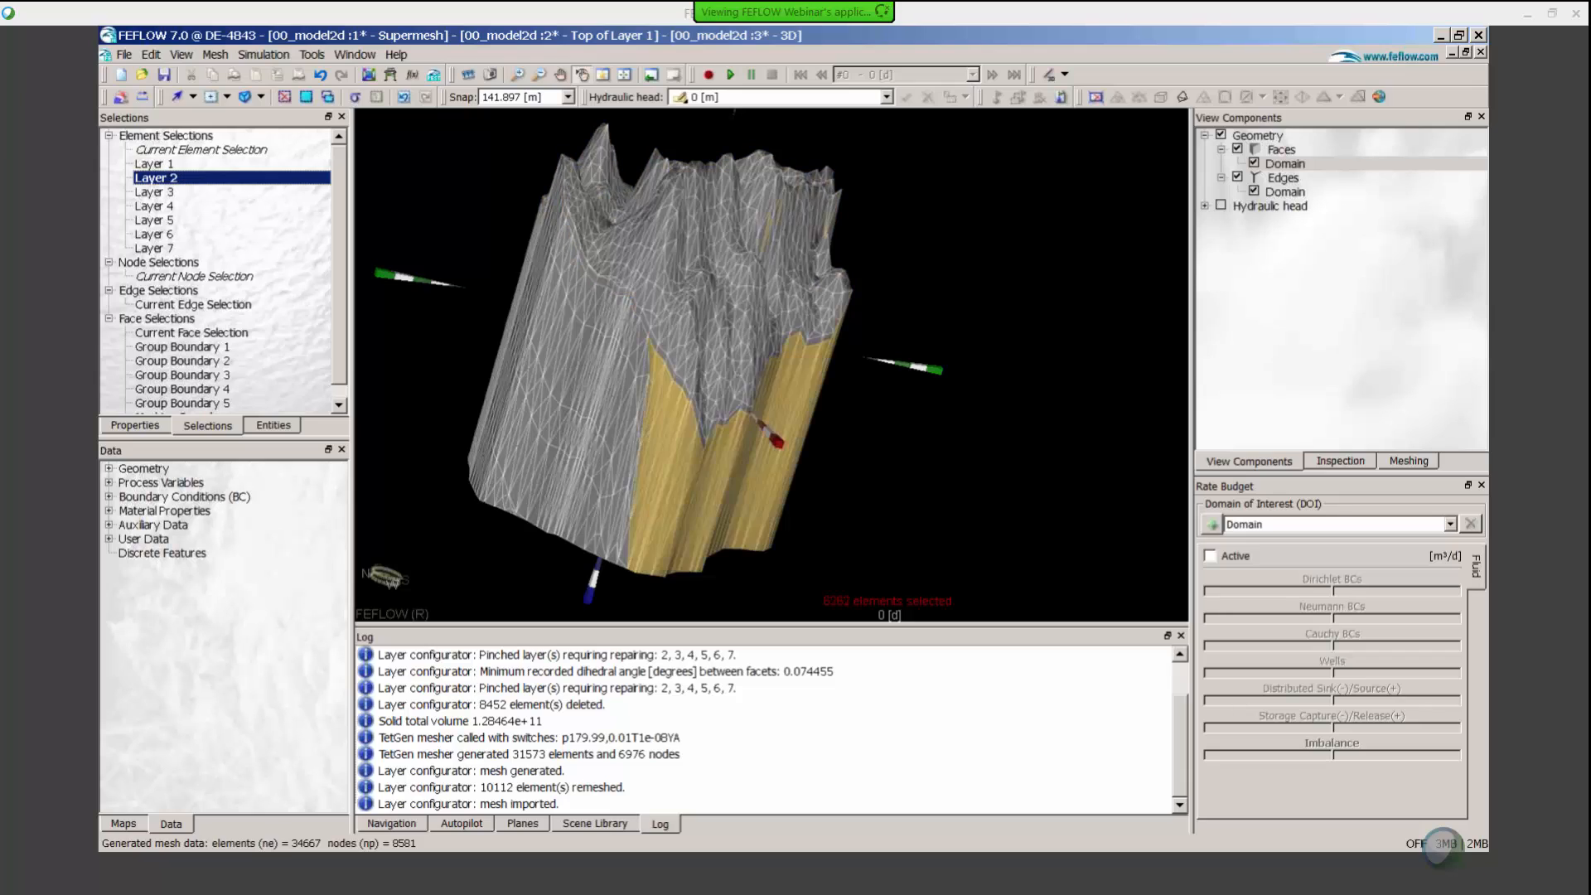
{"action": "left_click", "coordinate": [156, 196]}
{"action": "left_click", "coordinate": [157, 207]}
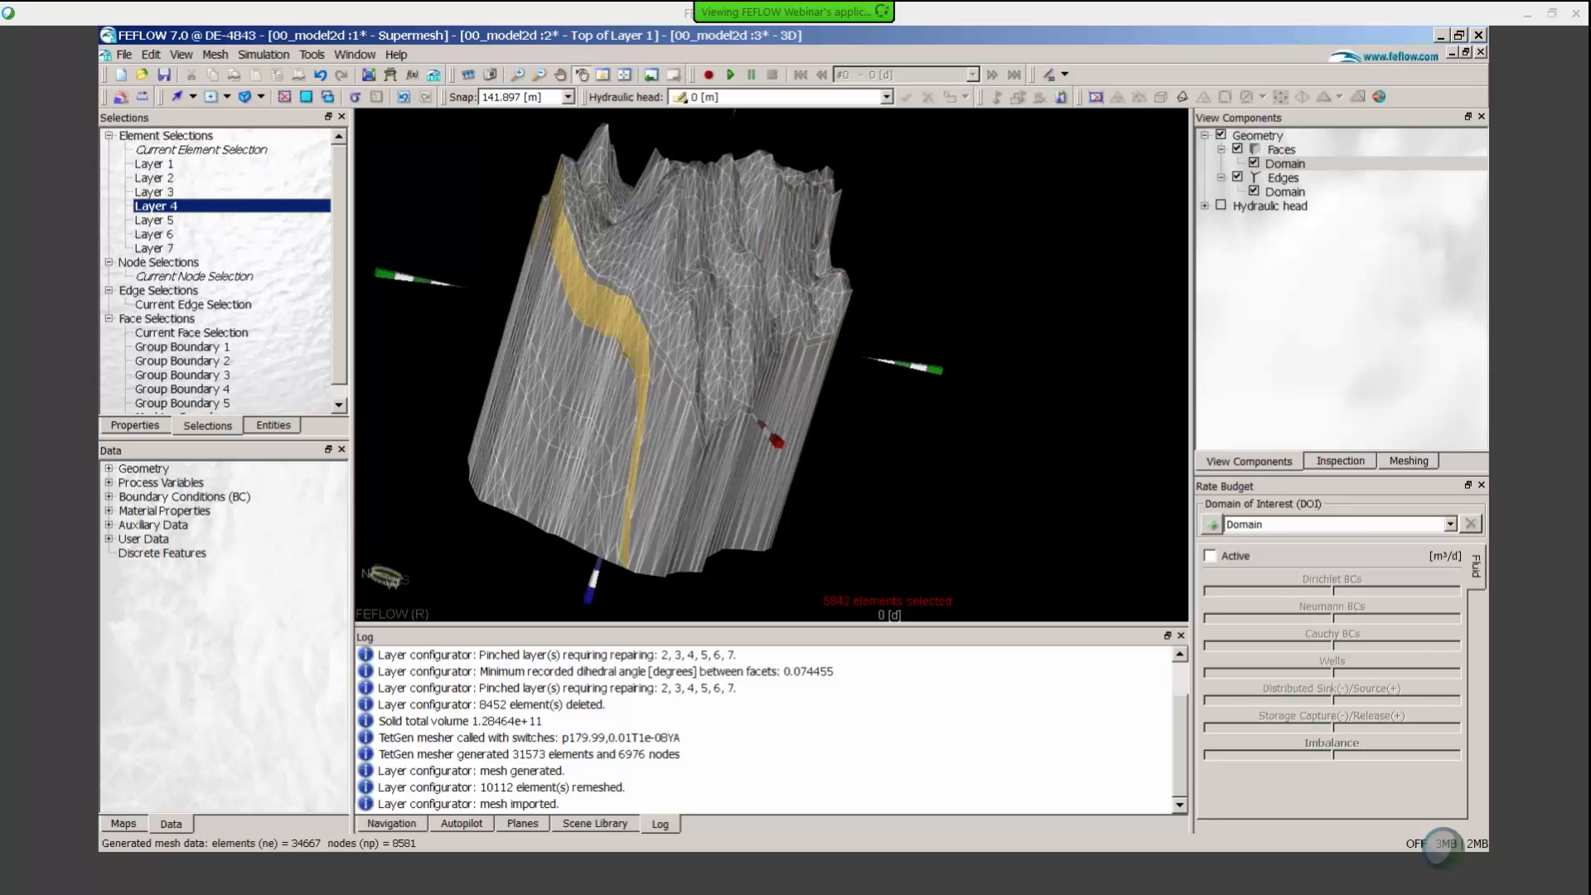
{"action": "left_click", "coordinate": [159, 220]}
{"action": "left_click", "coordinate": [159, 235]}
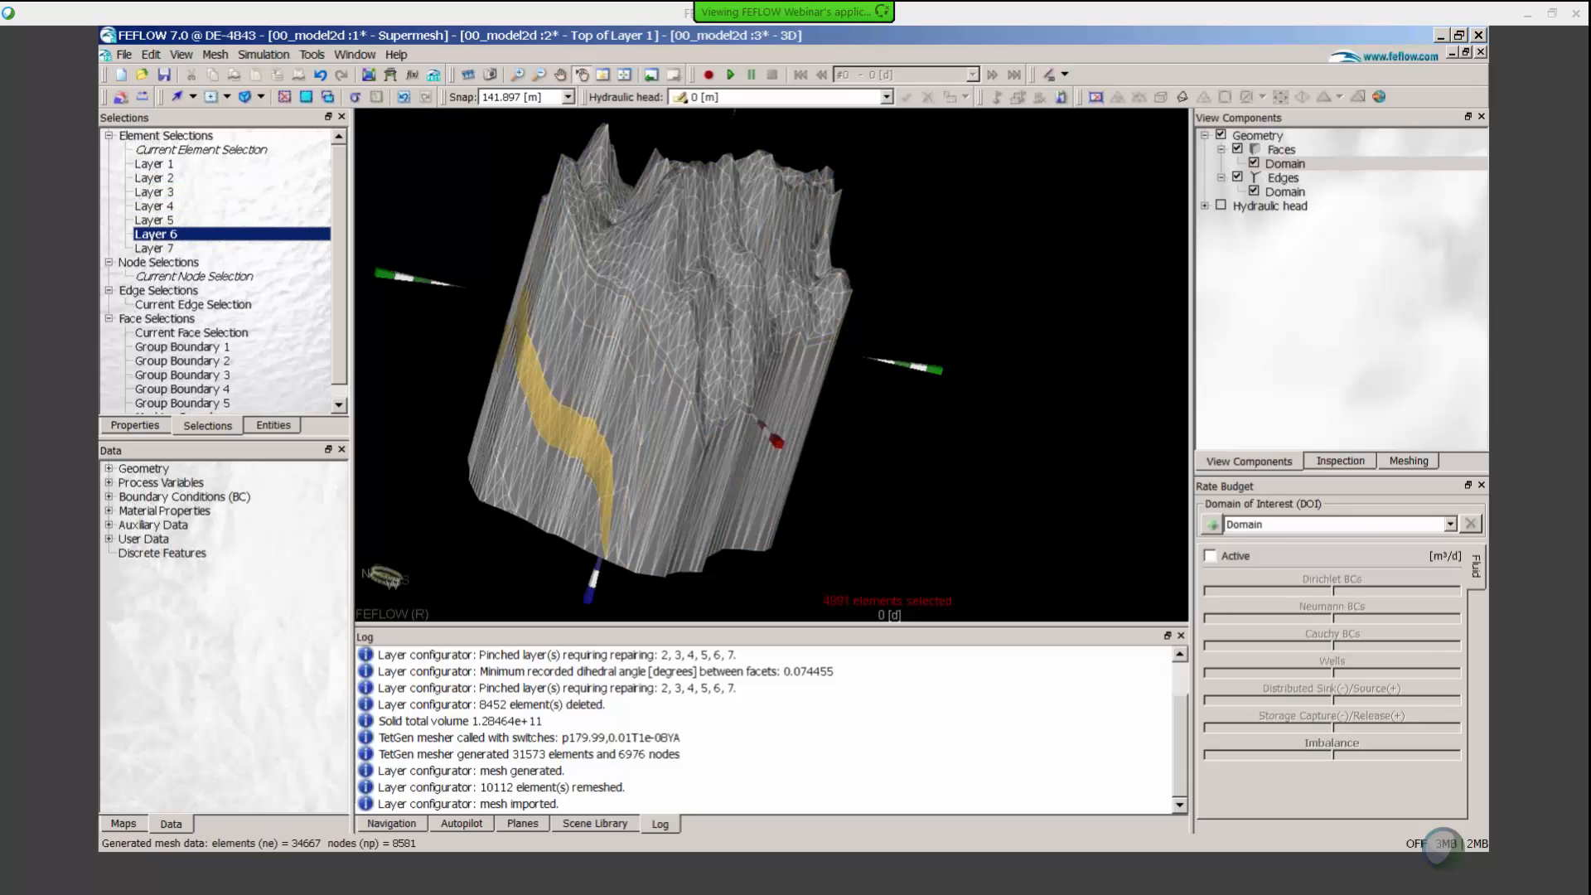
{"action": "left_click", "coordinate": [161, 248]}
Select the Layer 4 elements and display the K_yy conductivity from the fluid flow material properties
{"action": "left_click", "coordinate": [161, 207]}
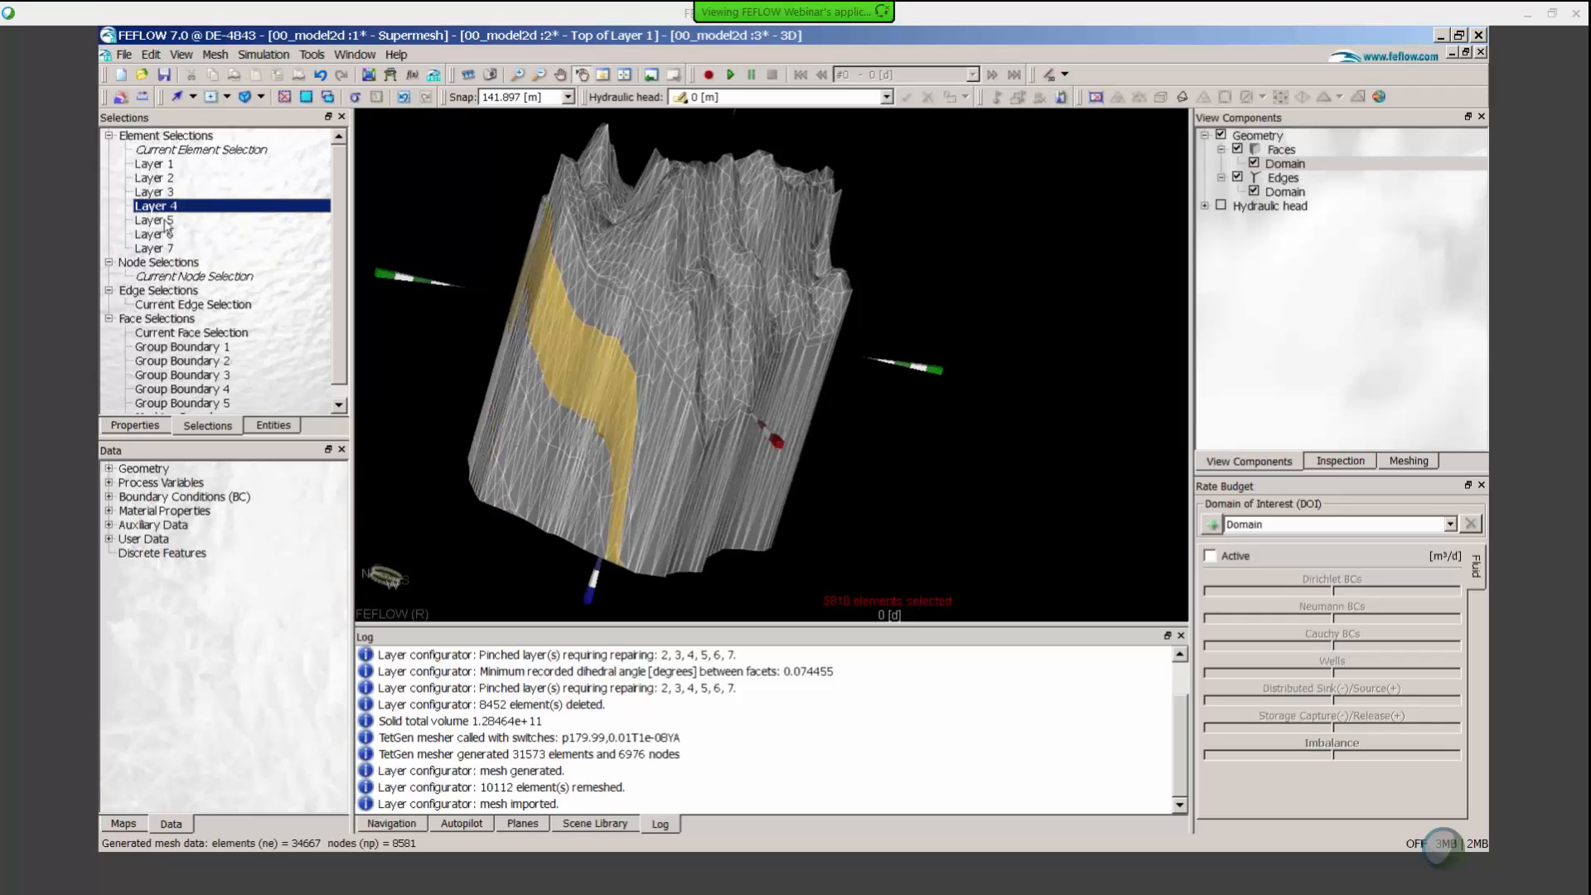
{"action": "left_click", "coordinate": [125, 823]}
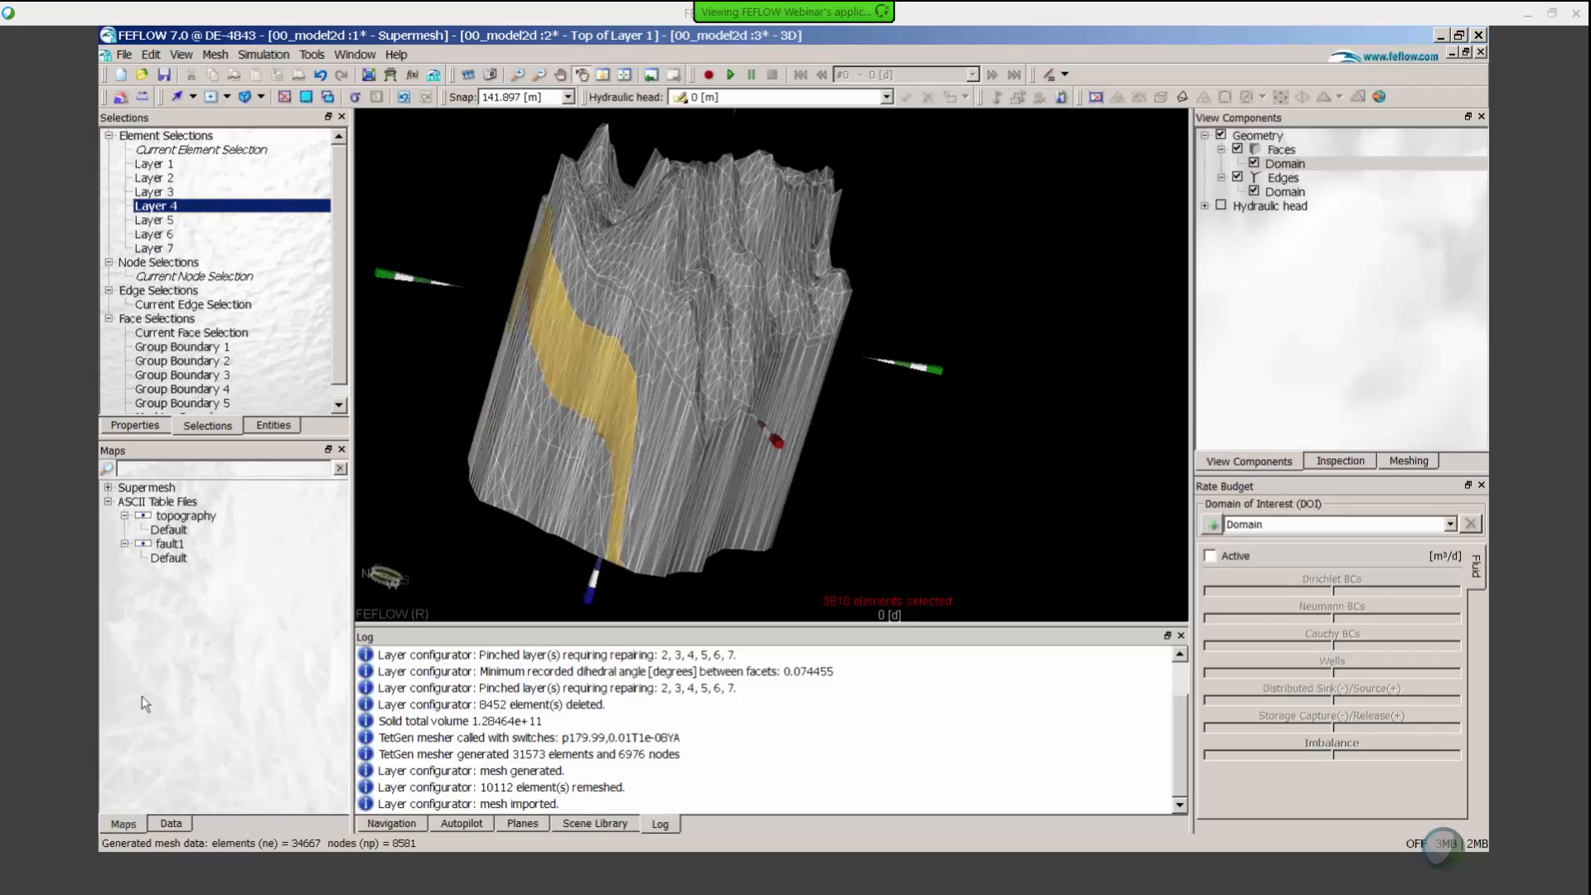
{"action": "left_click", "coordinate": [178, 821]}
{"action": "left_click", "coordinate": [108, 511]}
{"action": "left_click", "coordinate": [125, 525]}
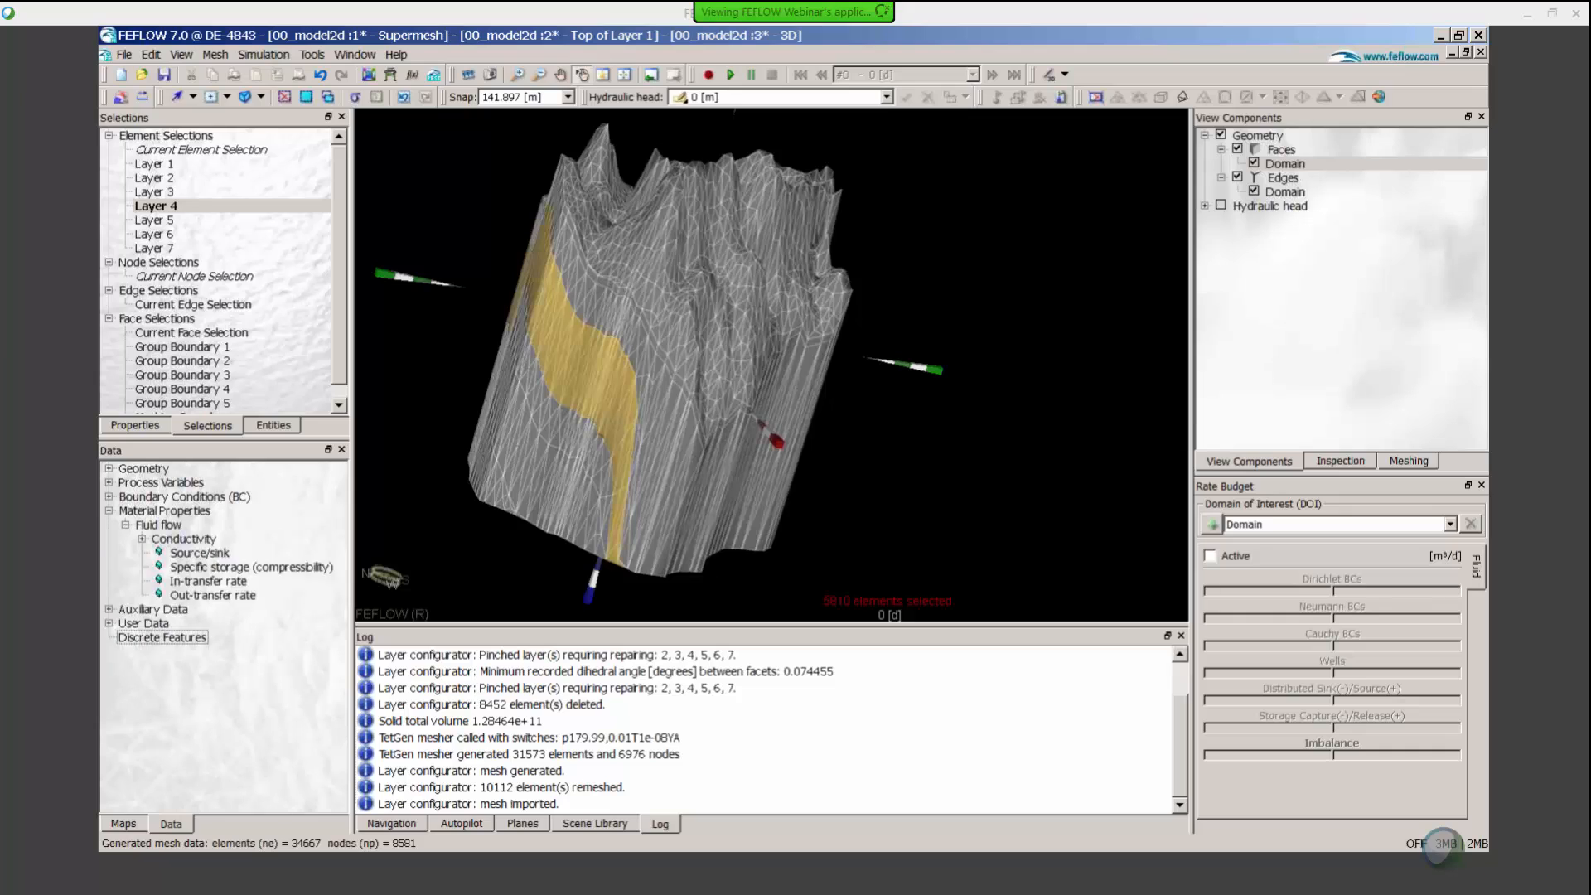
{"action": "left_click", "coordinate": [142, 539]}
{"action": "double_click", "coordinate": [202, 566]}
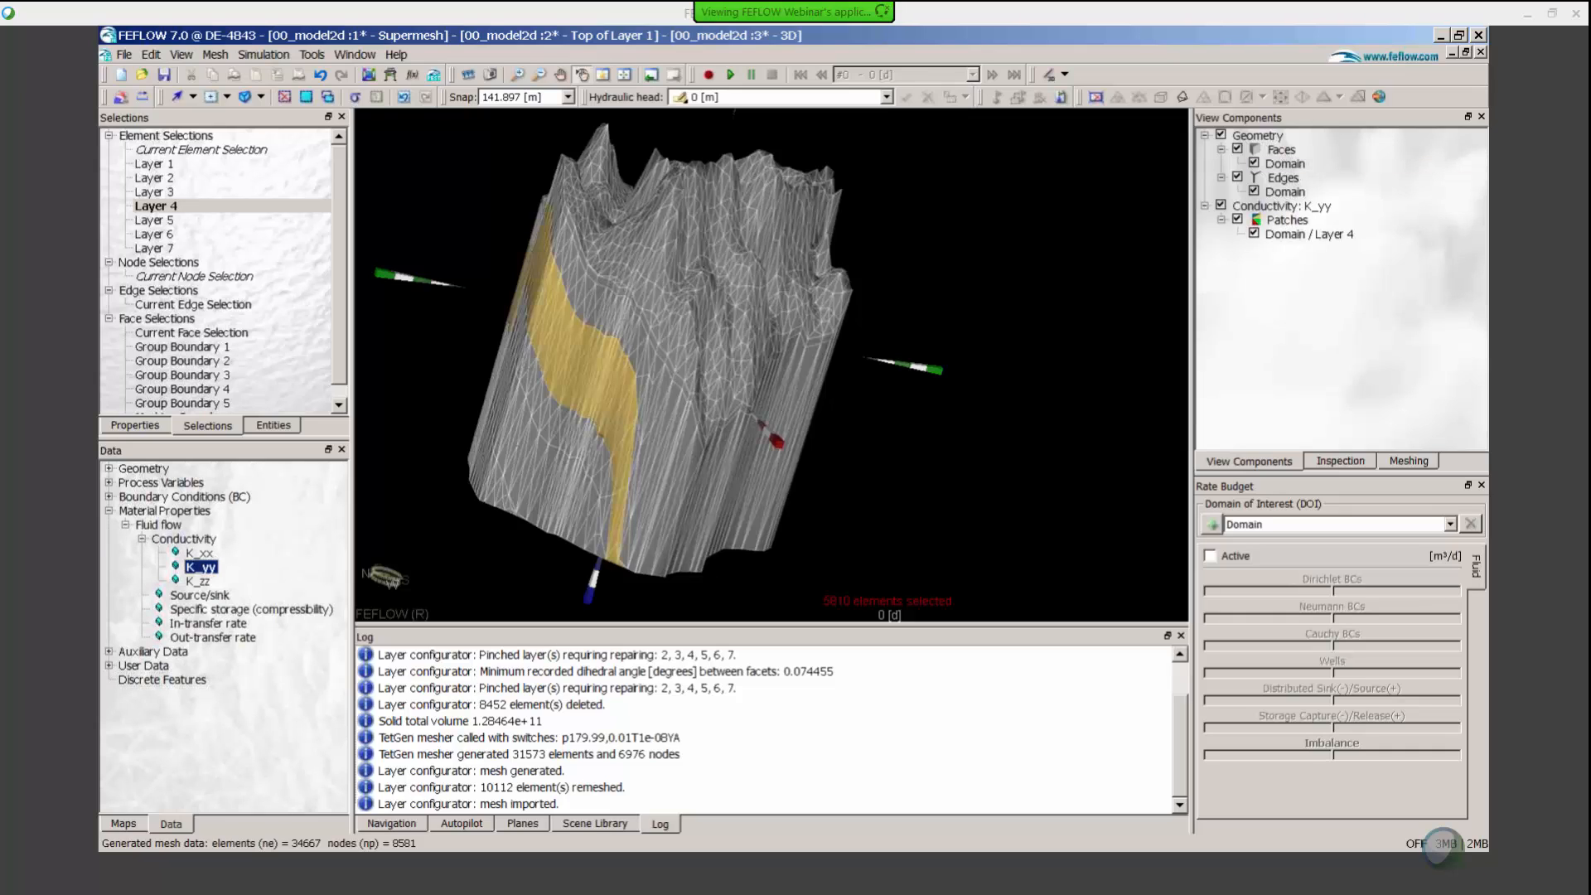
Clear the element selection and examine the Layer 4 K_yy conductivity patches from several sides of the 3D model
{"action": "left_click", "coordinate": [202, 136]}
{"action": "left_click", "coordinate": [284, 97]}
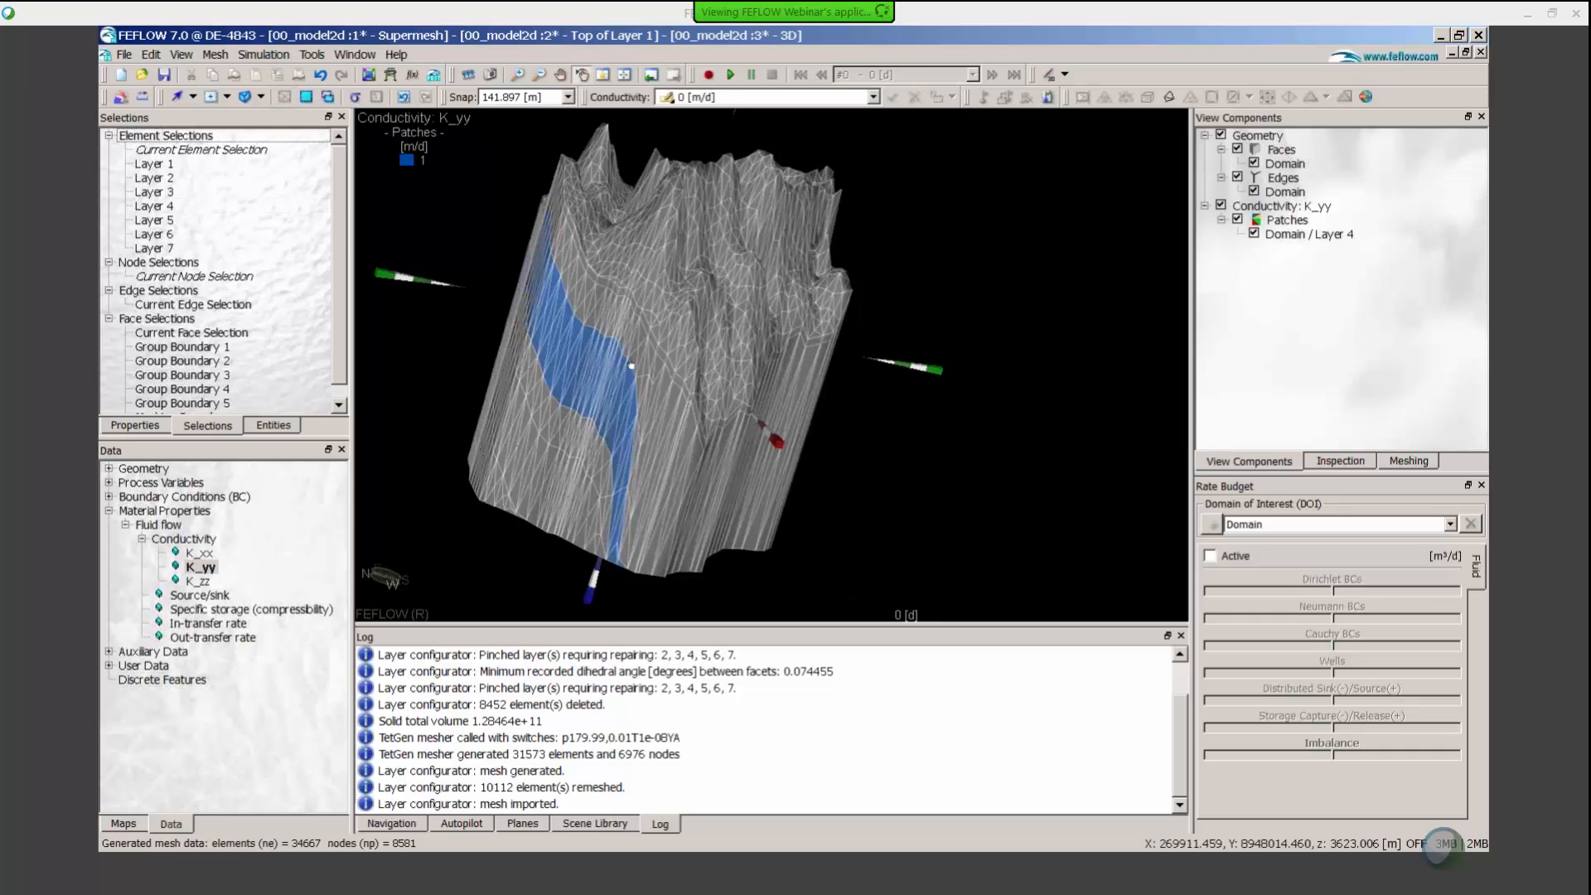
{"action": "right_click_drag", "start_coordinate": [630, 362], "coordinate": [629, 421]}
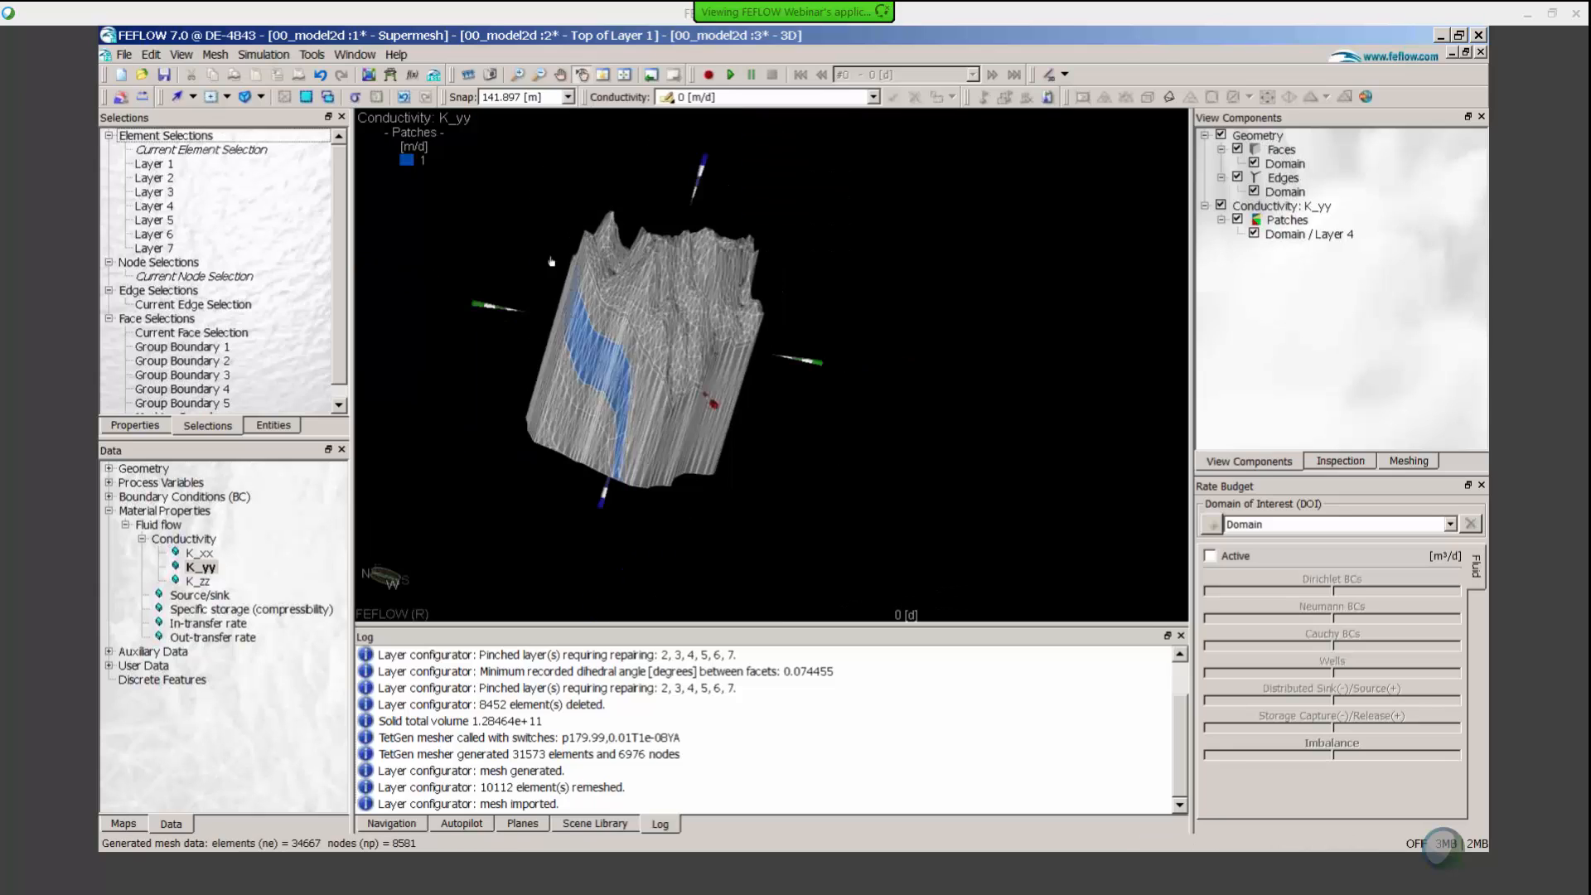
{"action": "left_click_drag", "start_coordinate": [685, 308], "coordinate": [634, 403]}
{"action": "right_click_drag", "start_coordinate": [635, 401], "coordinate": [654, 294]}
{"action": "left_click_drag", "start_coordinate": [660, 455], "coordinate": [695, 414]}
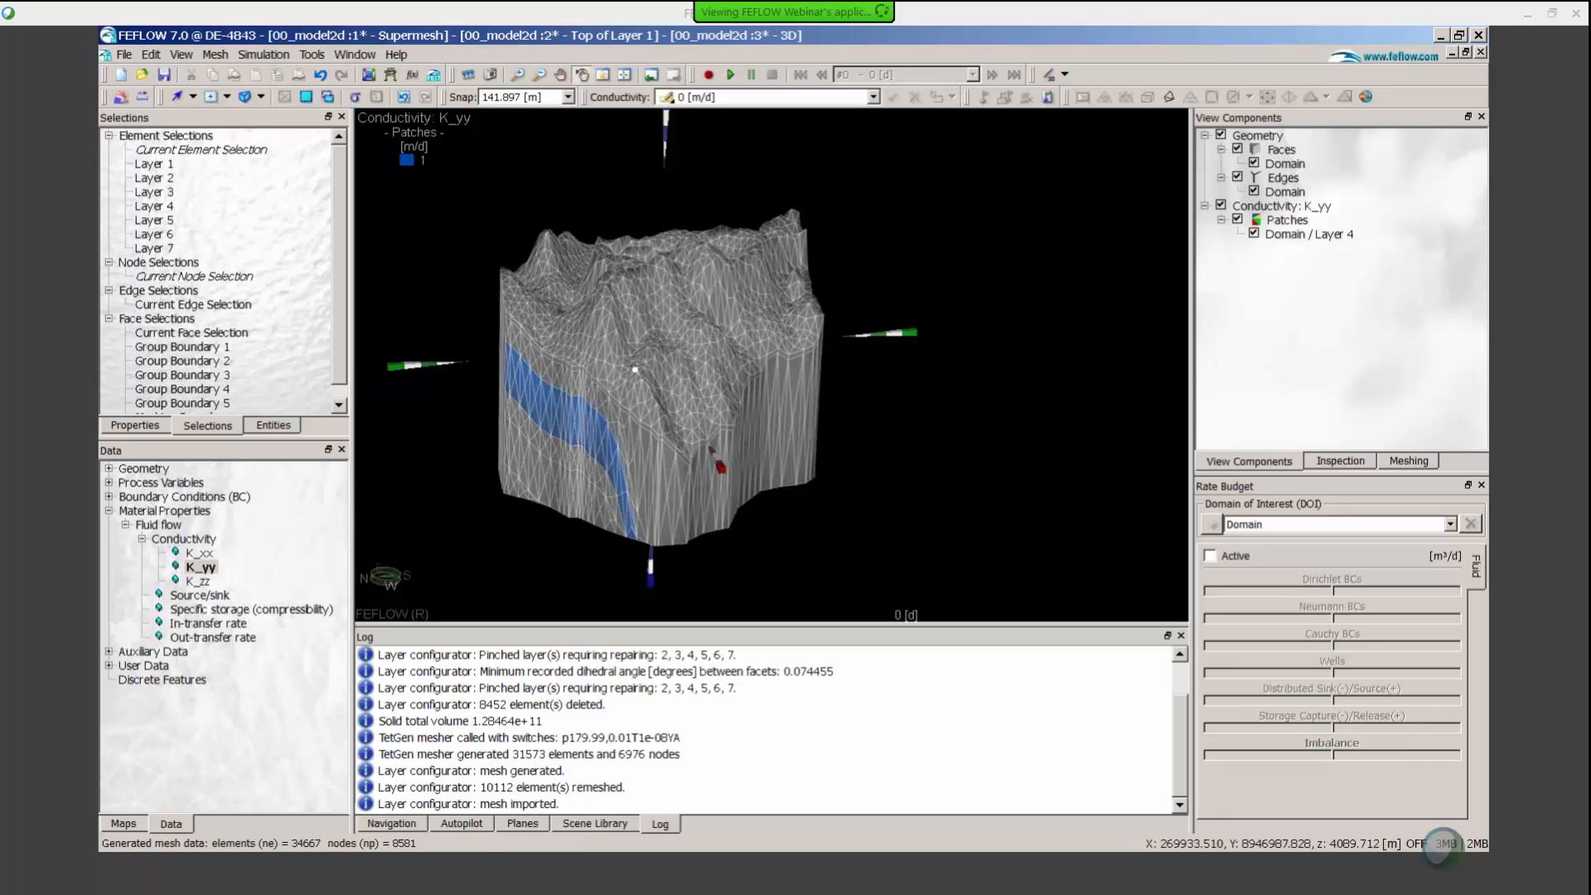
{"action": "left_click_drag", "start_coordinate": [594, 387], "coordinate": [672, 441]}
{"action": "left_click_drag", "start_coordinate": [585, 420], "coordinate": [727, 354]}
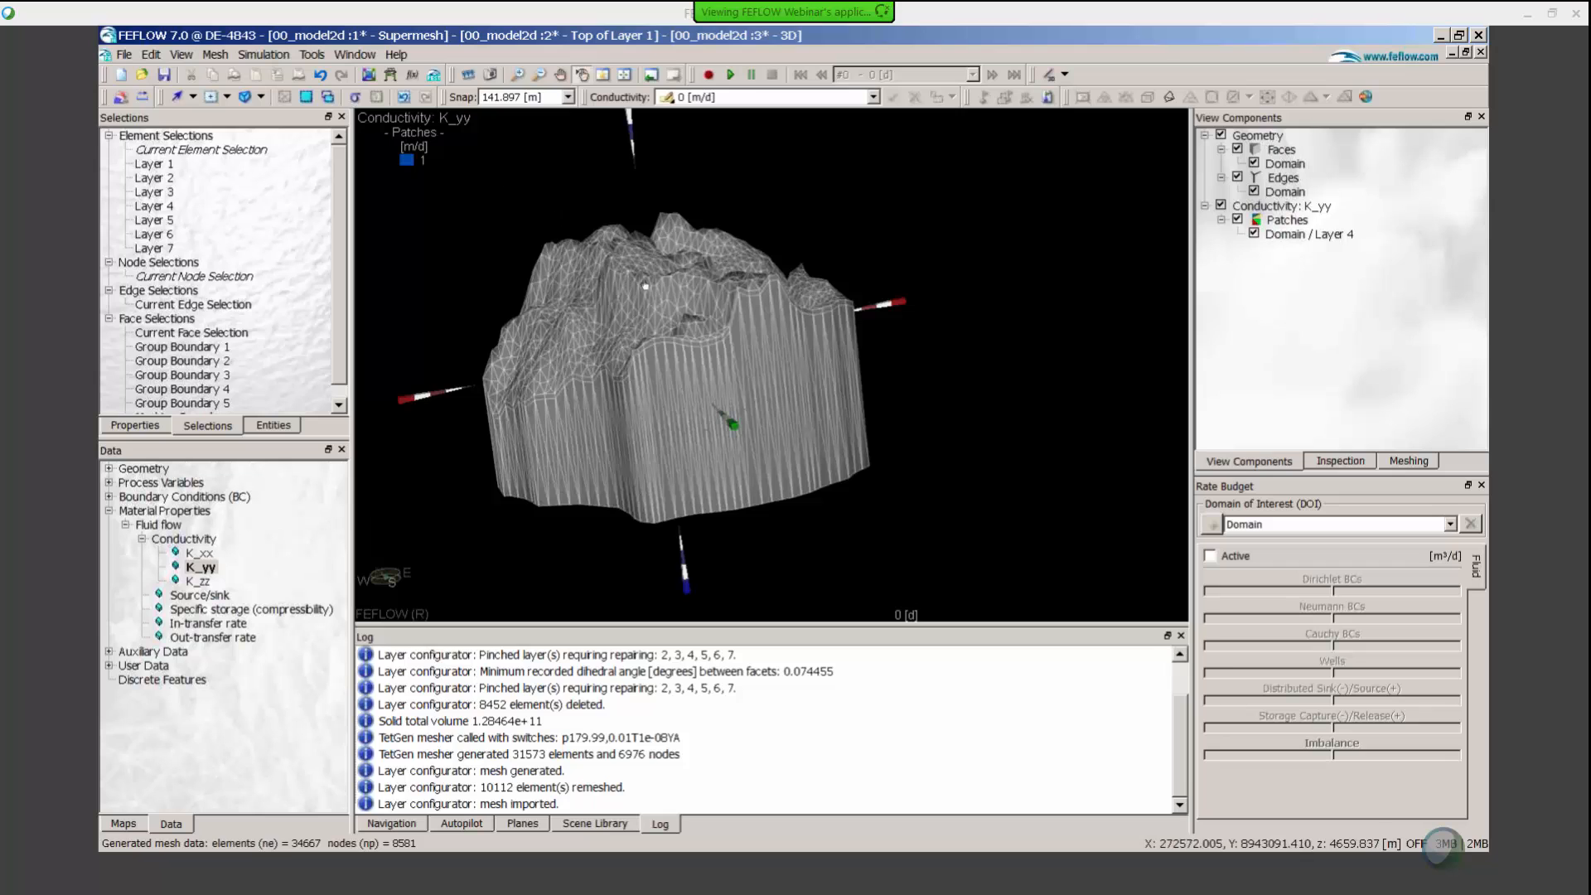
{"action": "left_click_drag", "start_coordinate": [655, 339], "coordinate": [579, 374]}
{"action": "left_click_drag", "start_coordinate": [719, 403], "coordinate": [628, 469]}
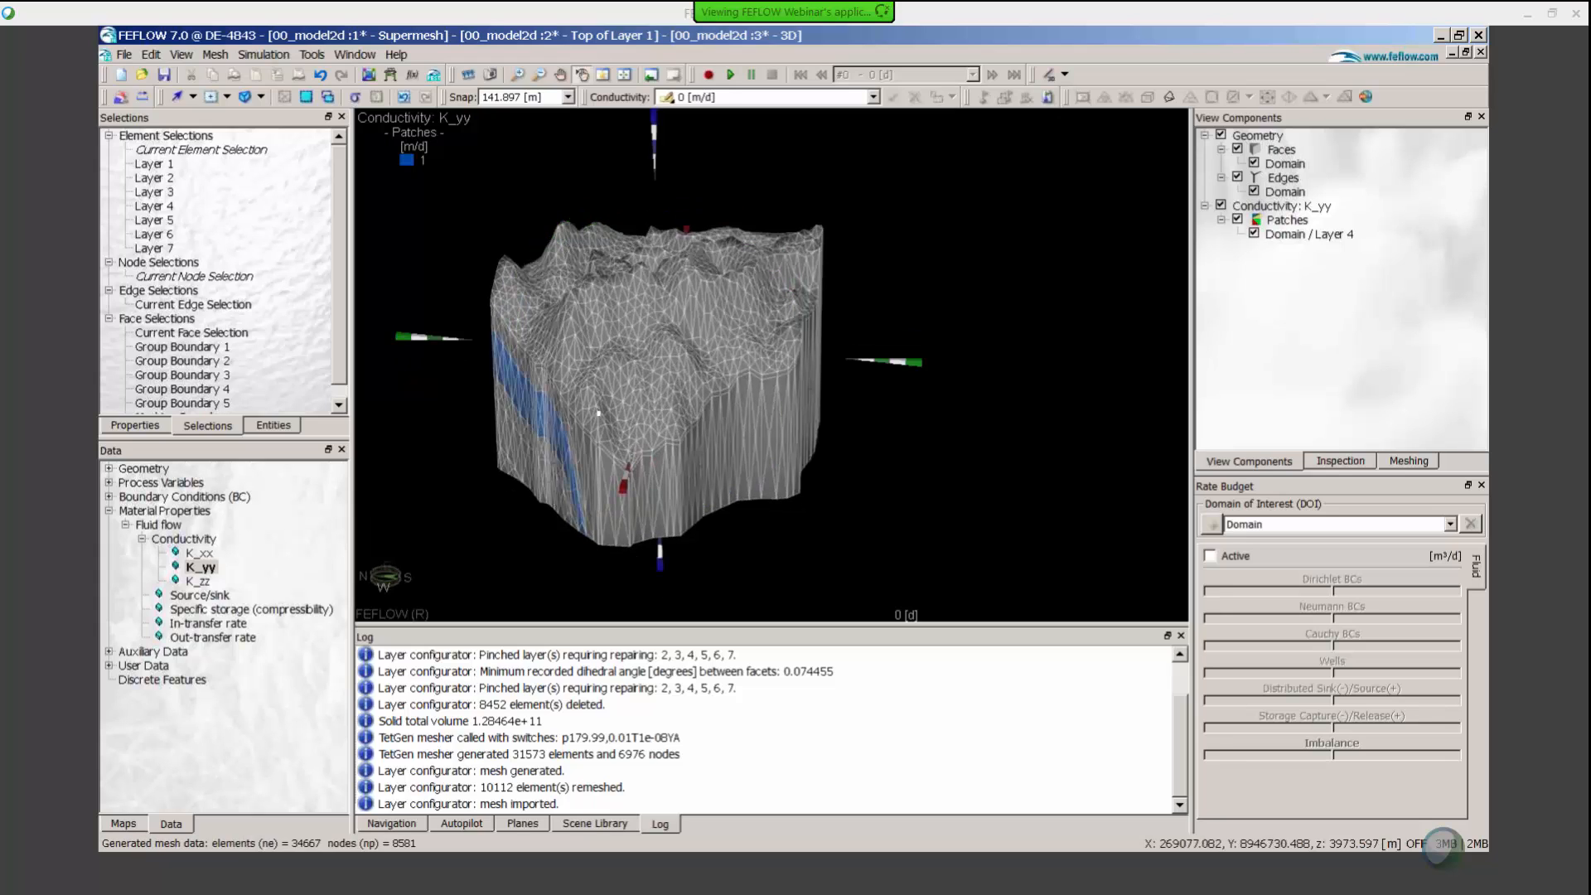
{"action": "left_click_drag", "start_coordinate": [598, 417], "coordinate": [694, 323]}
{"action": "right_click_drag", "start_coordinate": [697, 473], "coordinate": [579, 380]}
{"action": "left_click_drag", "start_coordinate": [580, 380], "coordinate": [632, 412]}
Remove the K_yy conductivity display from the 3D view, leaving only the model geometry
{"action": "left_click", "coordinate": [1309, 205]}
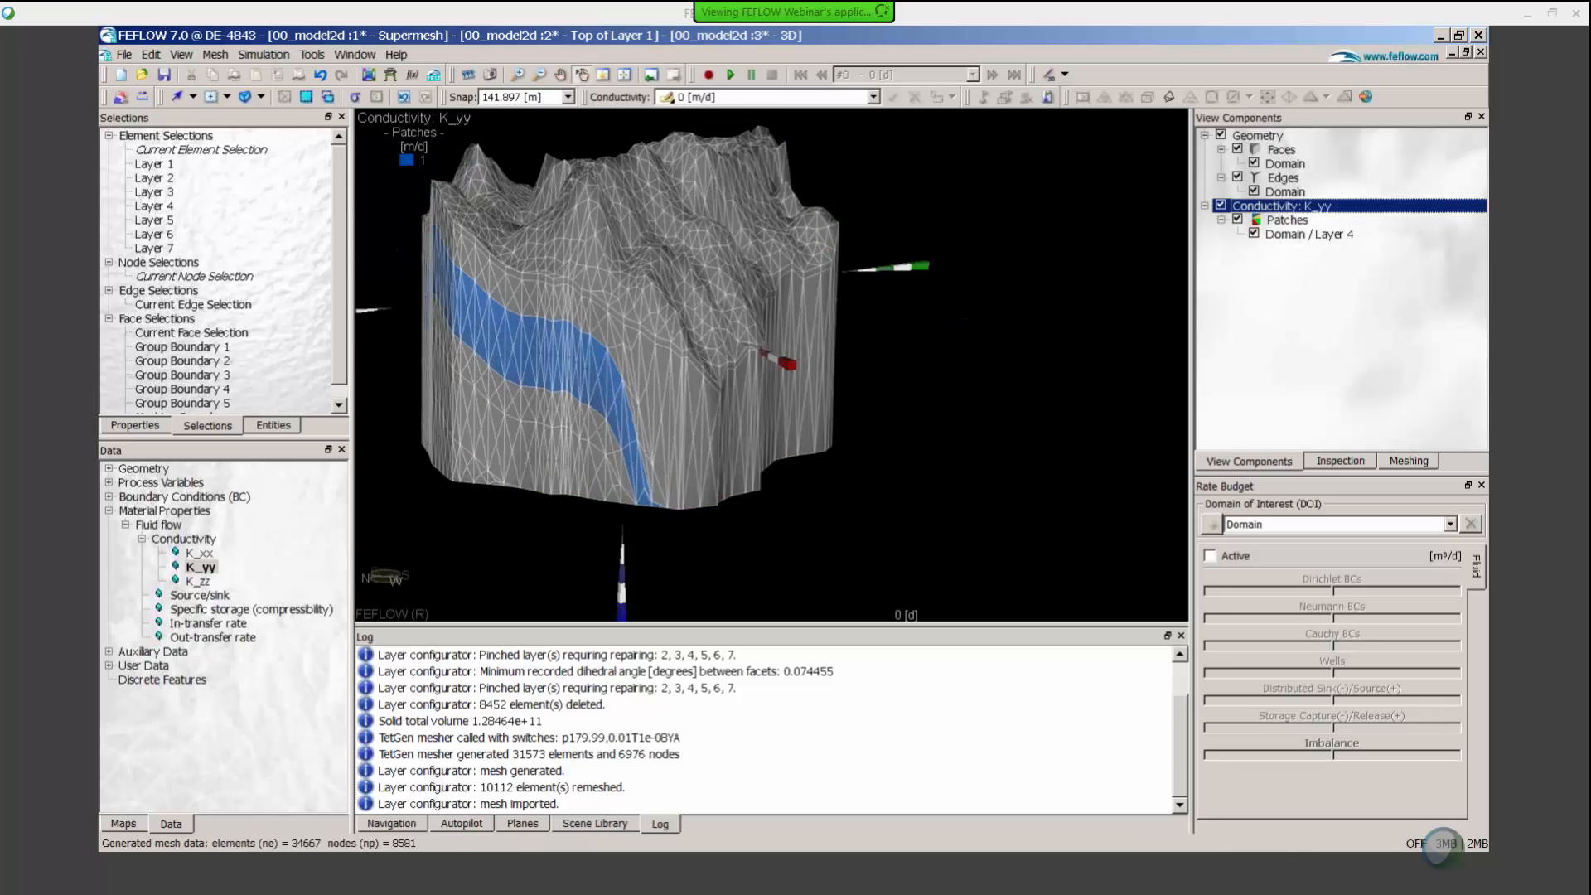
{"action": "right_click", "coordinate": [1301, 205]}
{"action": "left_click", "coordinate": [1355, 264]}
{"action": "left_click", "coordinate": [766, 459]}
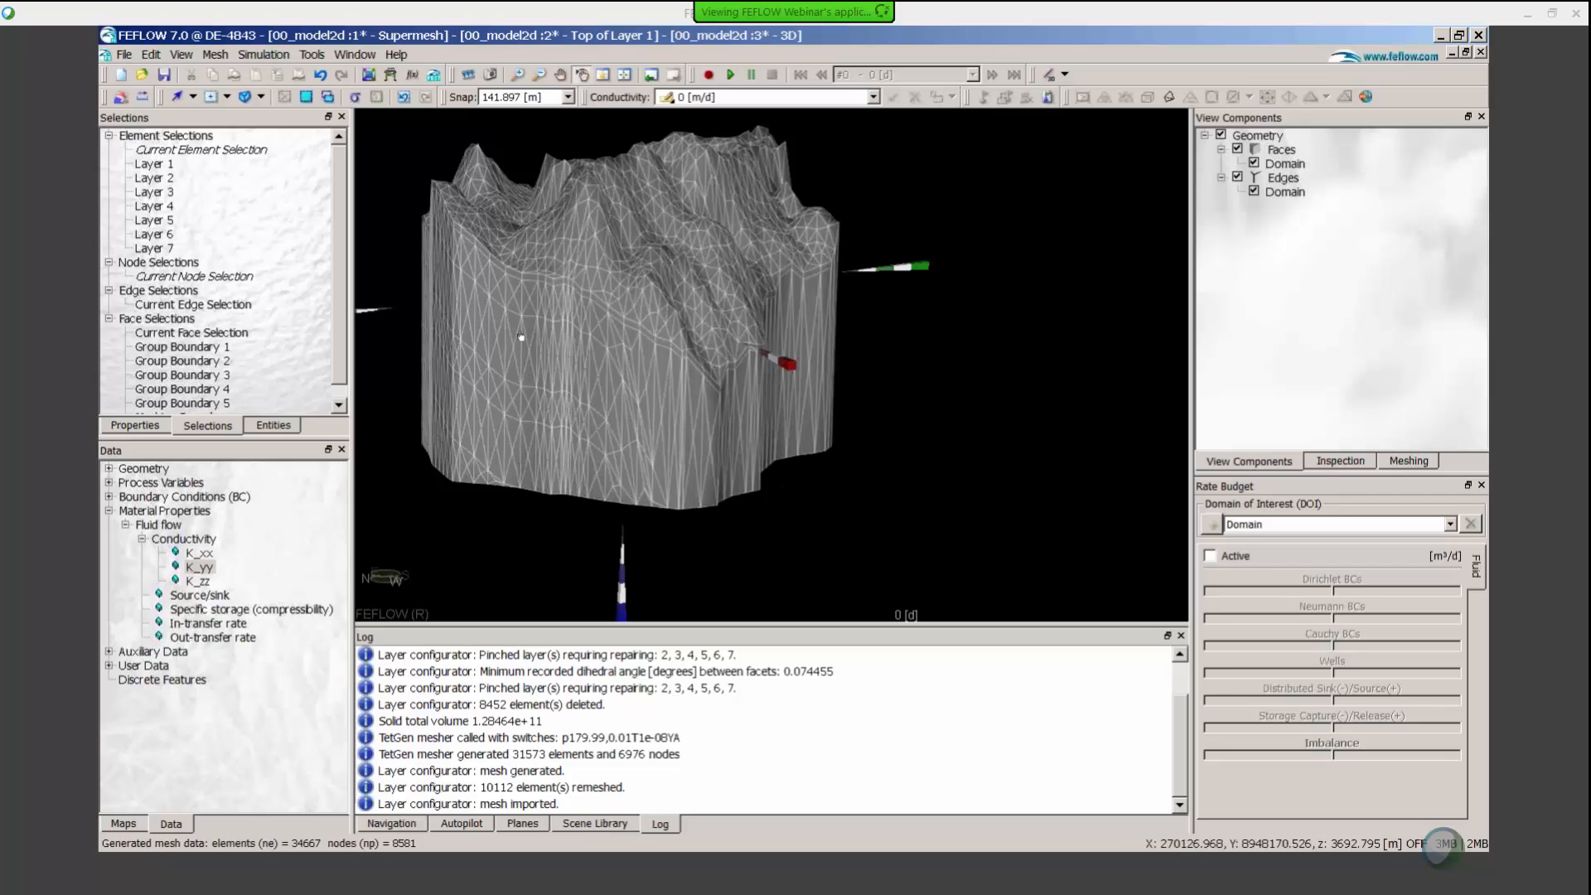
{"action": "right_click_drag", "start_coordinate": [688, 331], "coordinate": [629, 356]}
{"action": "left_click_drag", "start_coordinate": [629, 356], "coordinate": [667, 360]}
{"action": "scroll", "coordinate": [666, 360], "scroll_direction": "up", "scroll_amount": 3}
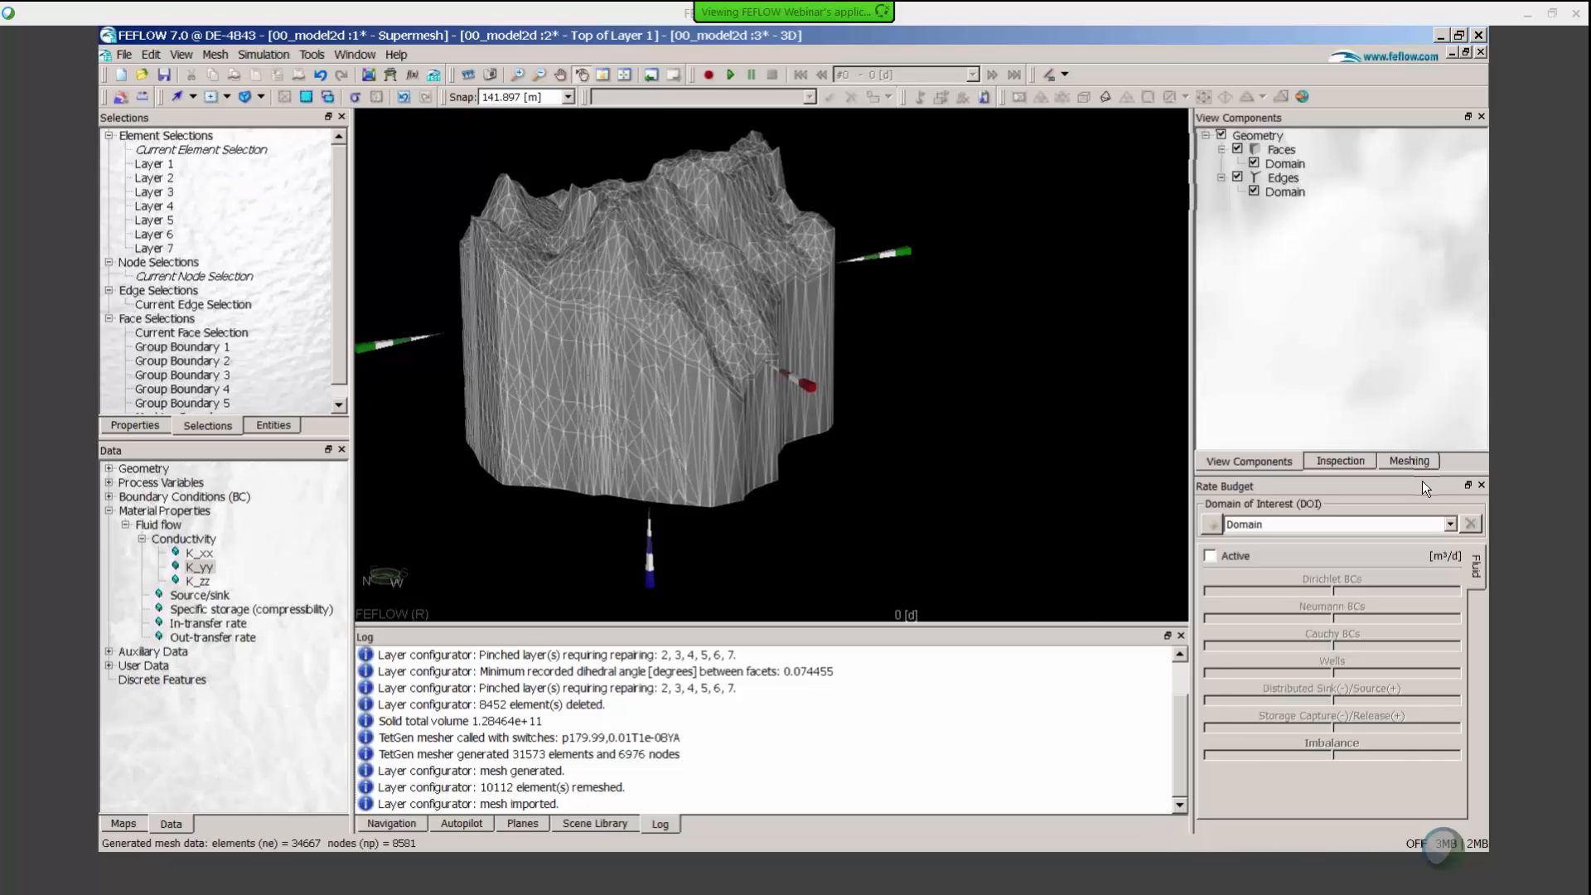
Set the mesh generator to TetGen, with element selections as the meshing input
{"action": "left_click", "coordinate": [1482, 485]}
{"action": "left_click", "coordinate": [1412, 825]}
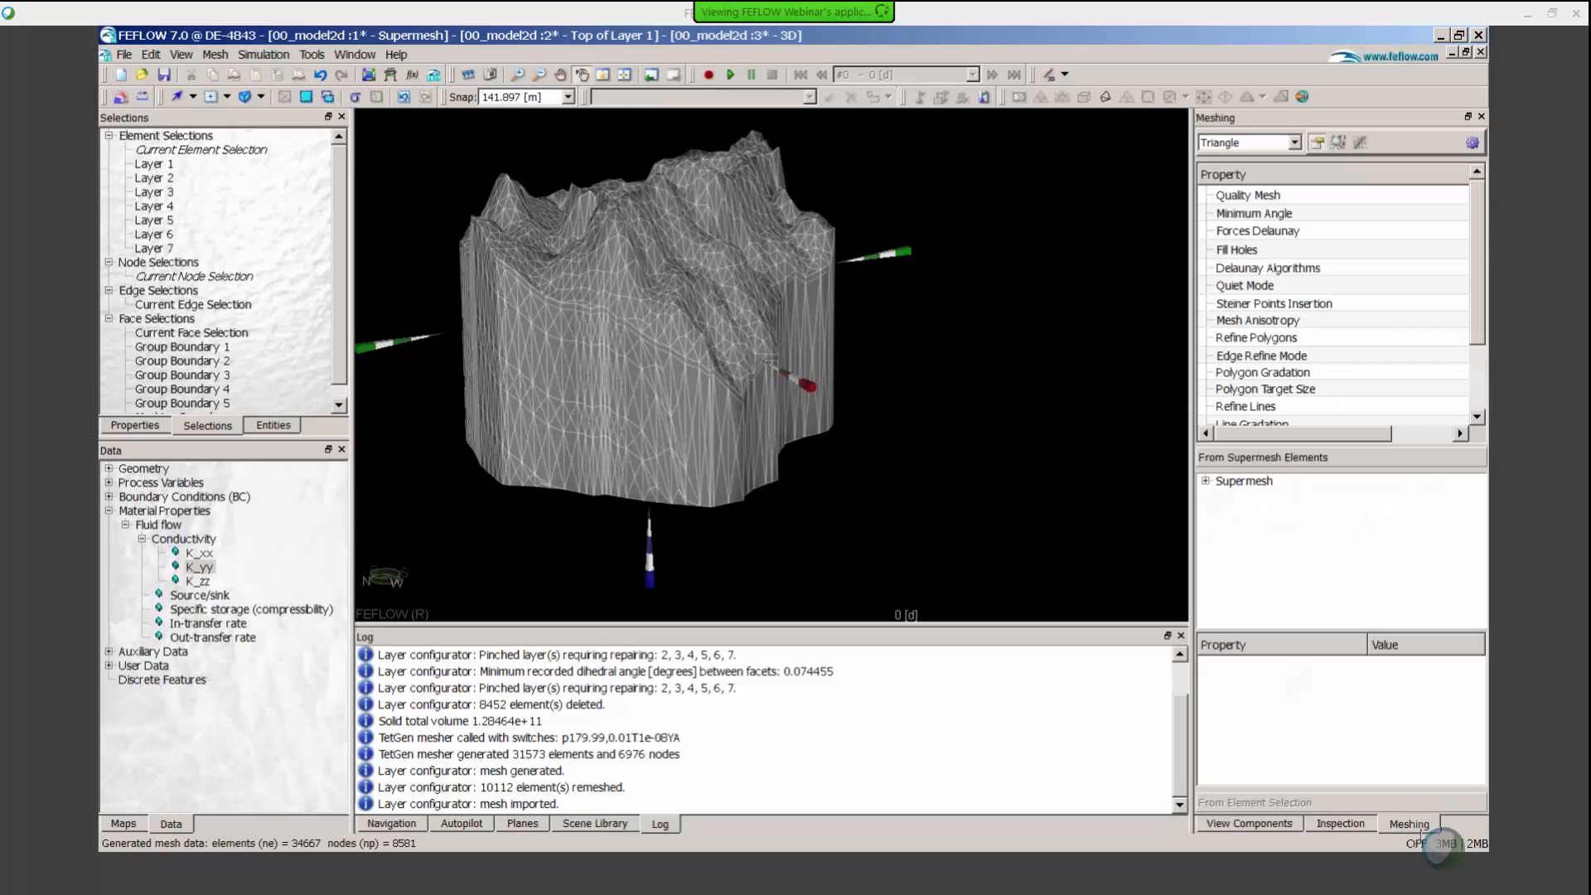
{"action": "left_click", "coordinate": [1295, 143]}
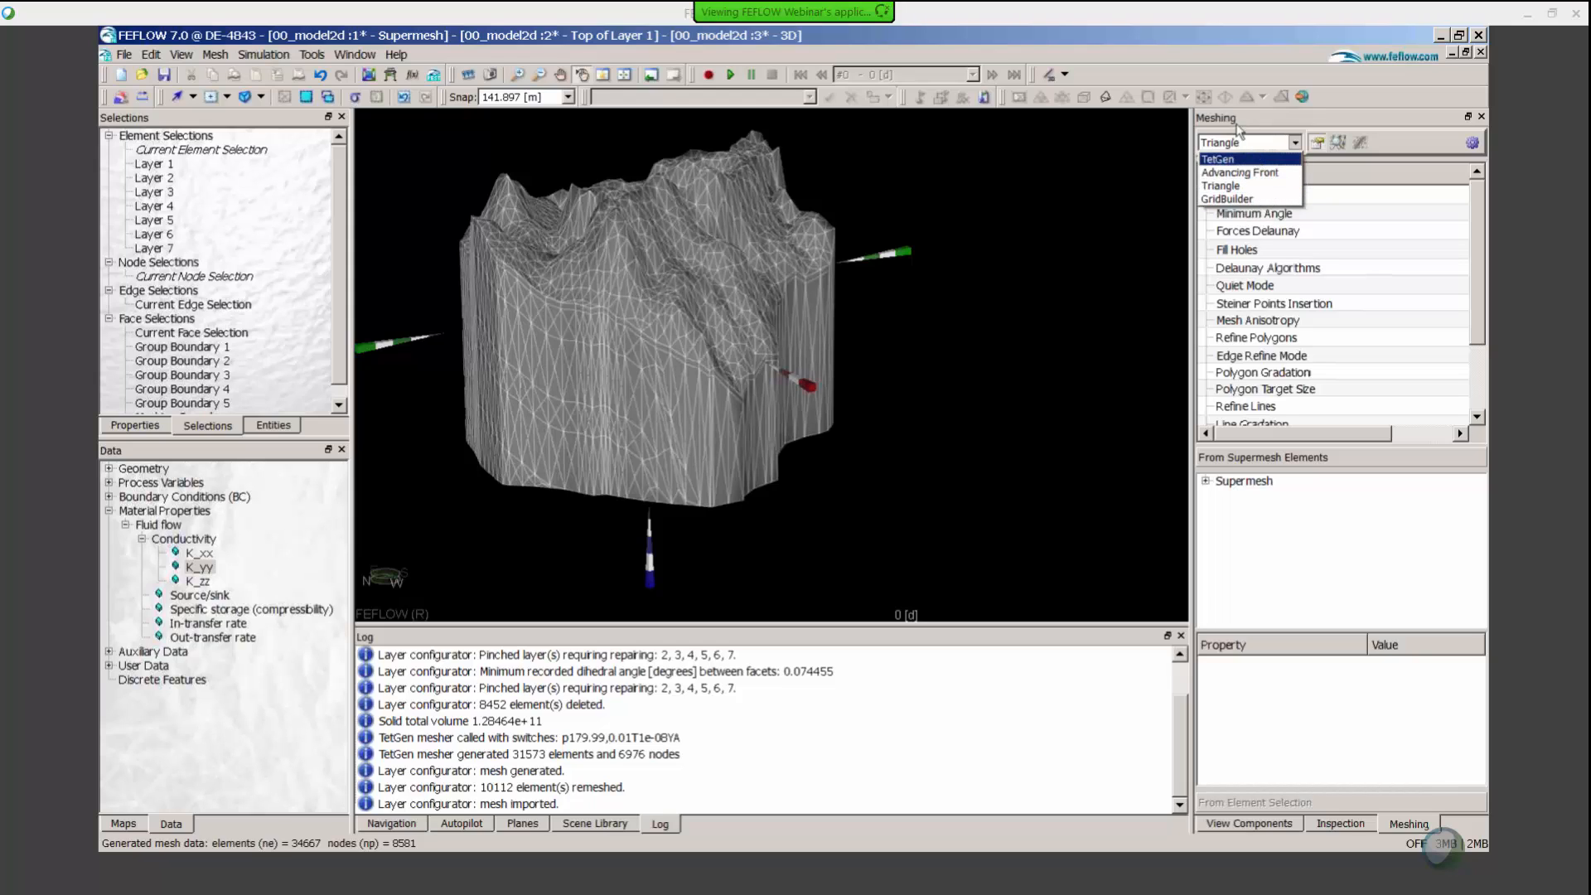
{"action": "left_click", "coordinate": [1228, 160]}
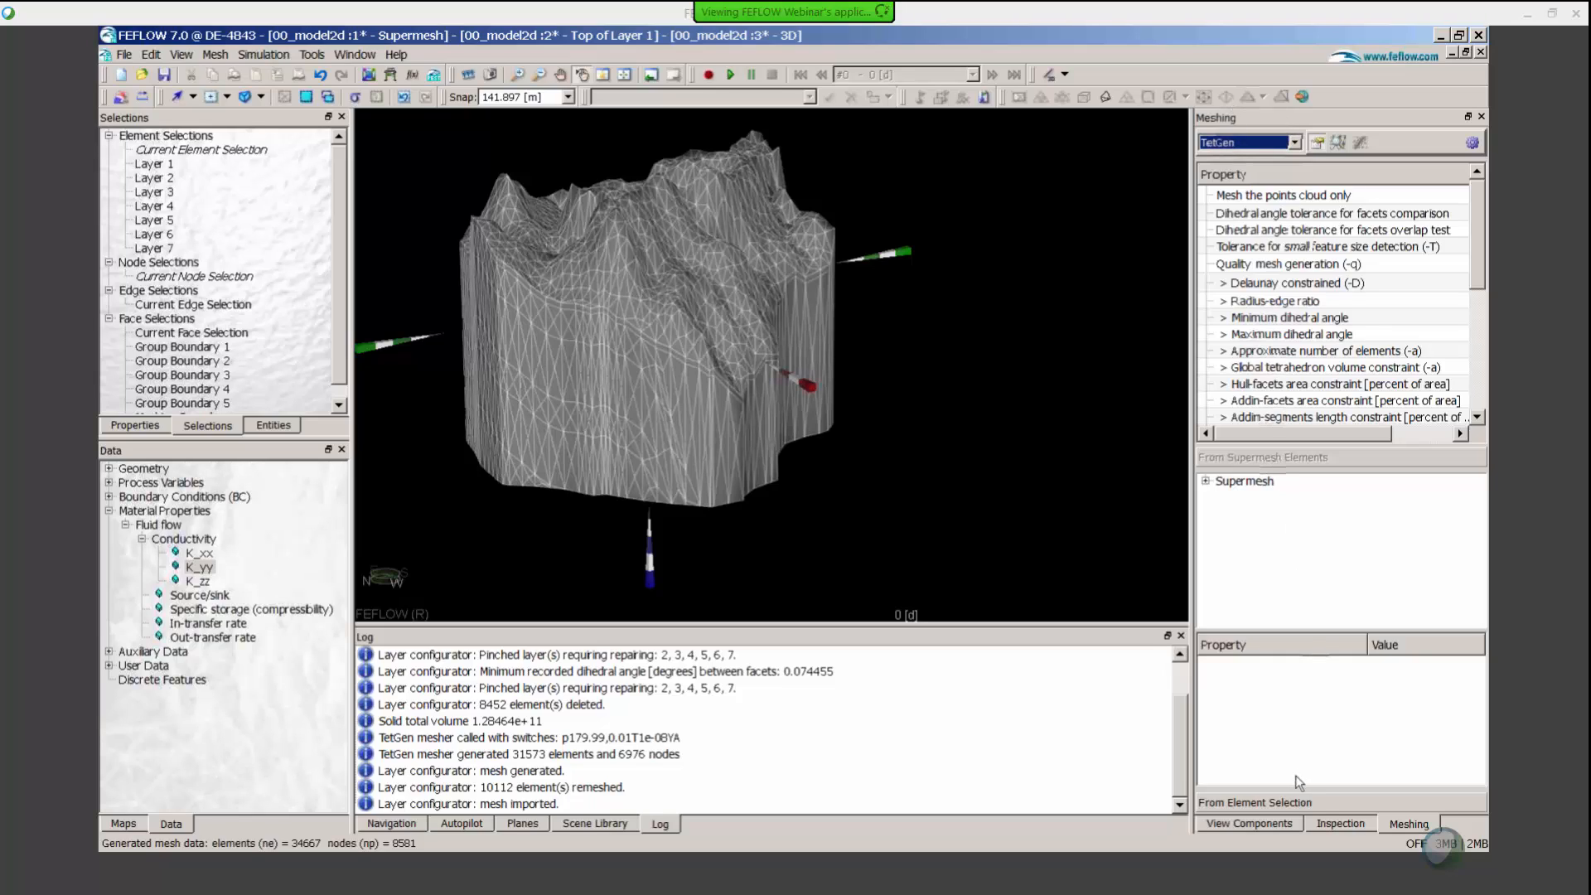
{"action": "left_click", "coordinate": [1314, 804]}
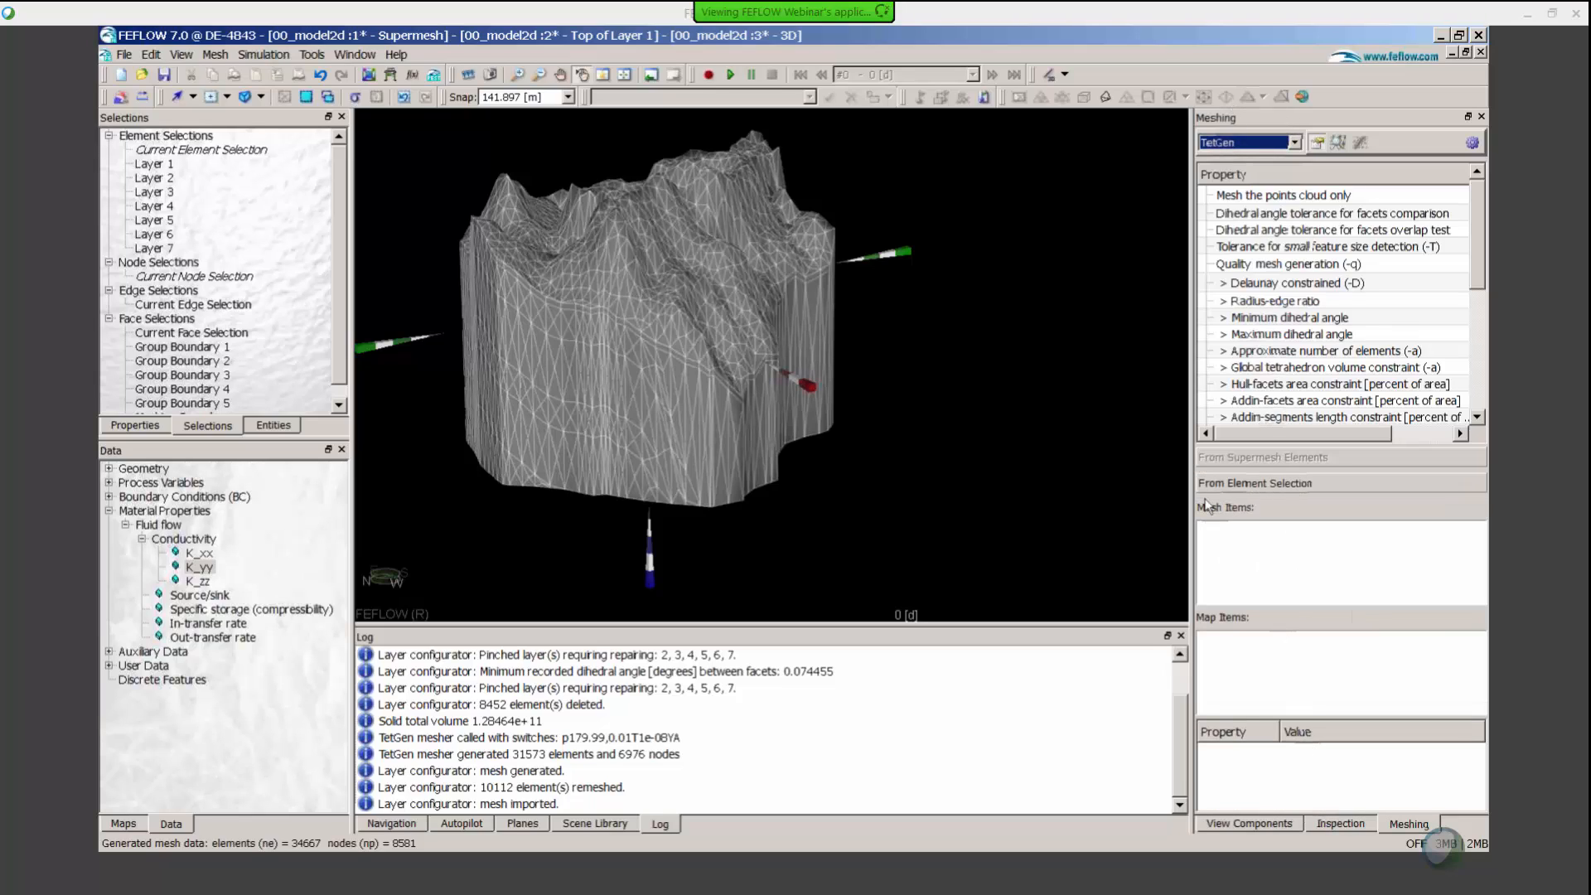
Add the element selections Layer 1 through Layer 7 as TetGen mesh items and reveal the mesher's property values
{"action": "left_click", "coordinate": [156, 164]}
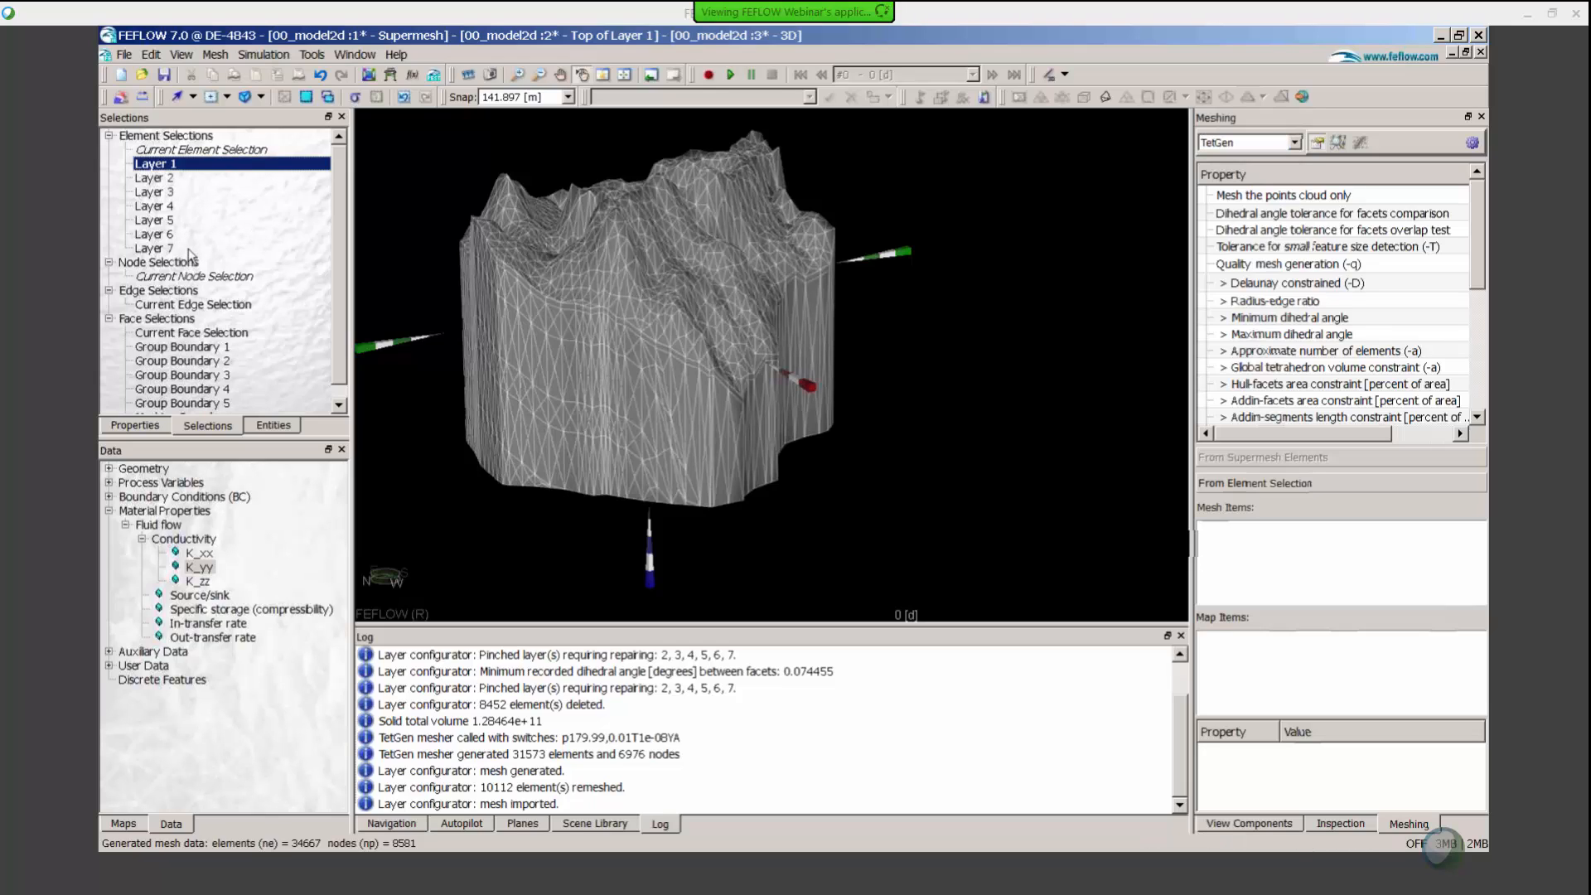
{"action": "left_click", "coordinate": [188, 249], "text": "shift"}
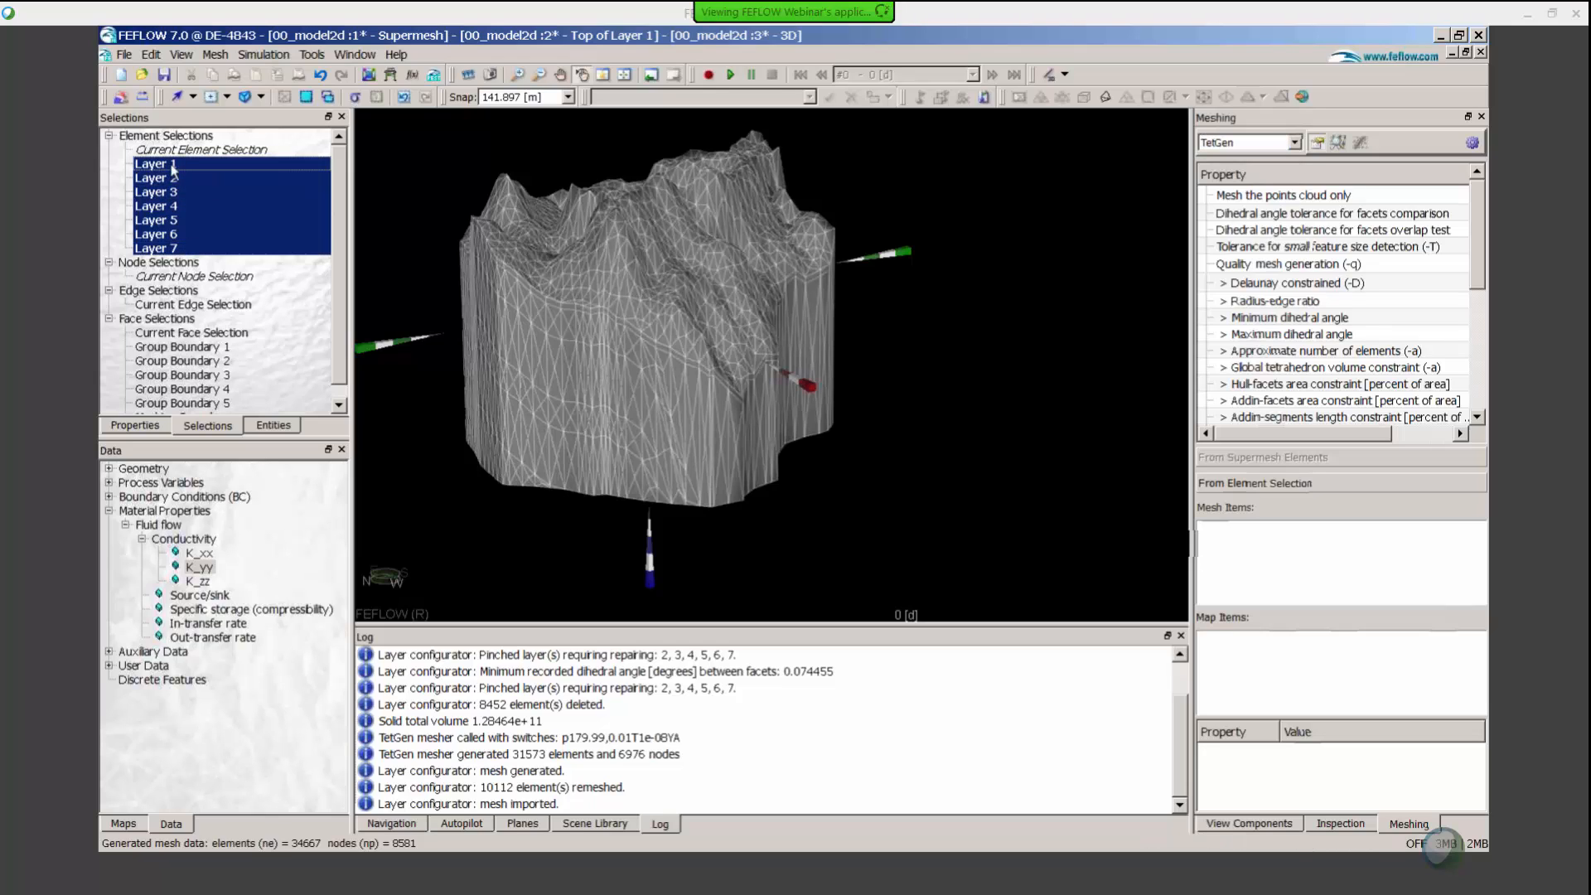
{"action": "left_click_drag", "start_coordinate": [174, 169], "coordinate": [1197, 534]}
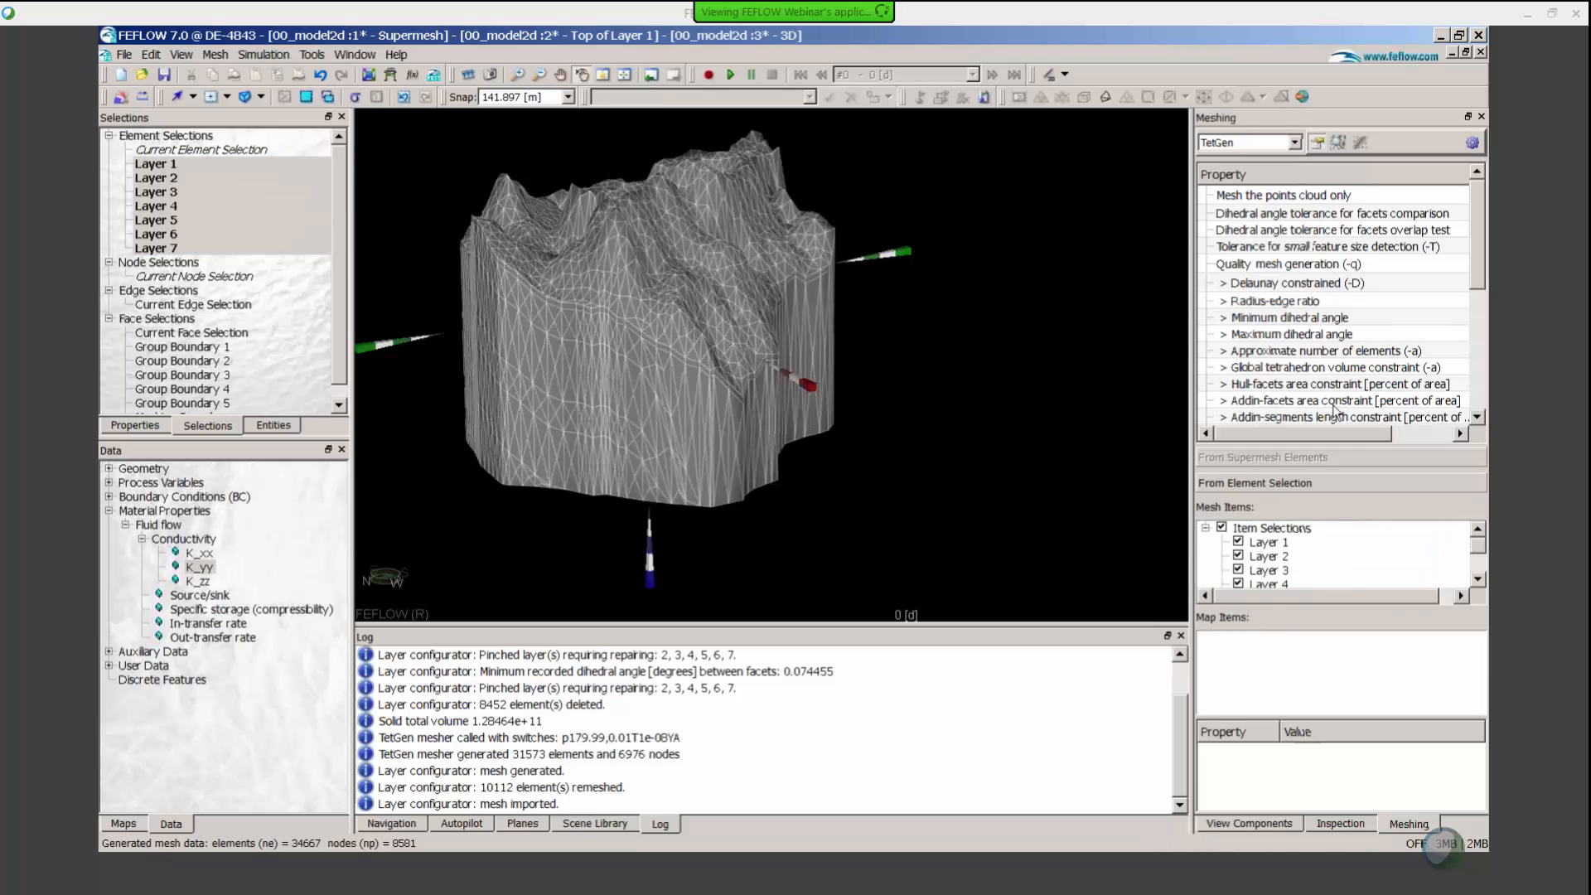
{"action": "left_click_drag", "start_coordinate": [1191, 381], "coordinate": [1097, 379]}
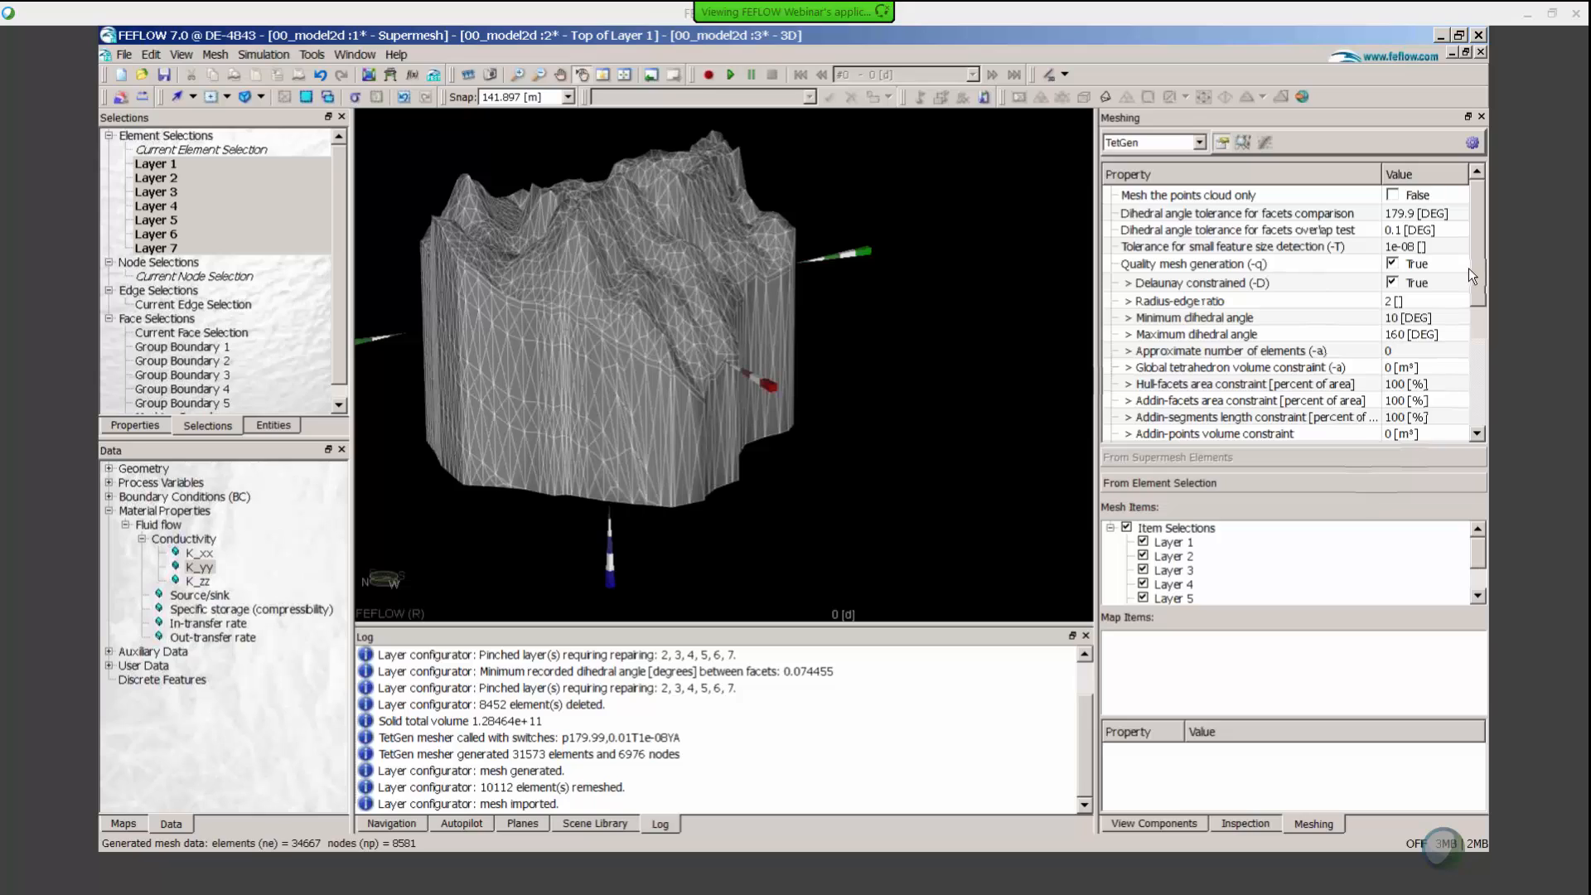
{"action": "mouse_move", "coordinate": [1471, 269]}
{"action": "left_mouse_down"}
{"action": "mouse_move", "coordinate": [1478, 284]}
{"action": "mouse_move", "coordinate": [1475, 254]}
{"action": "left_mouse_up"}
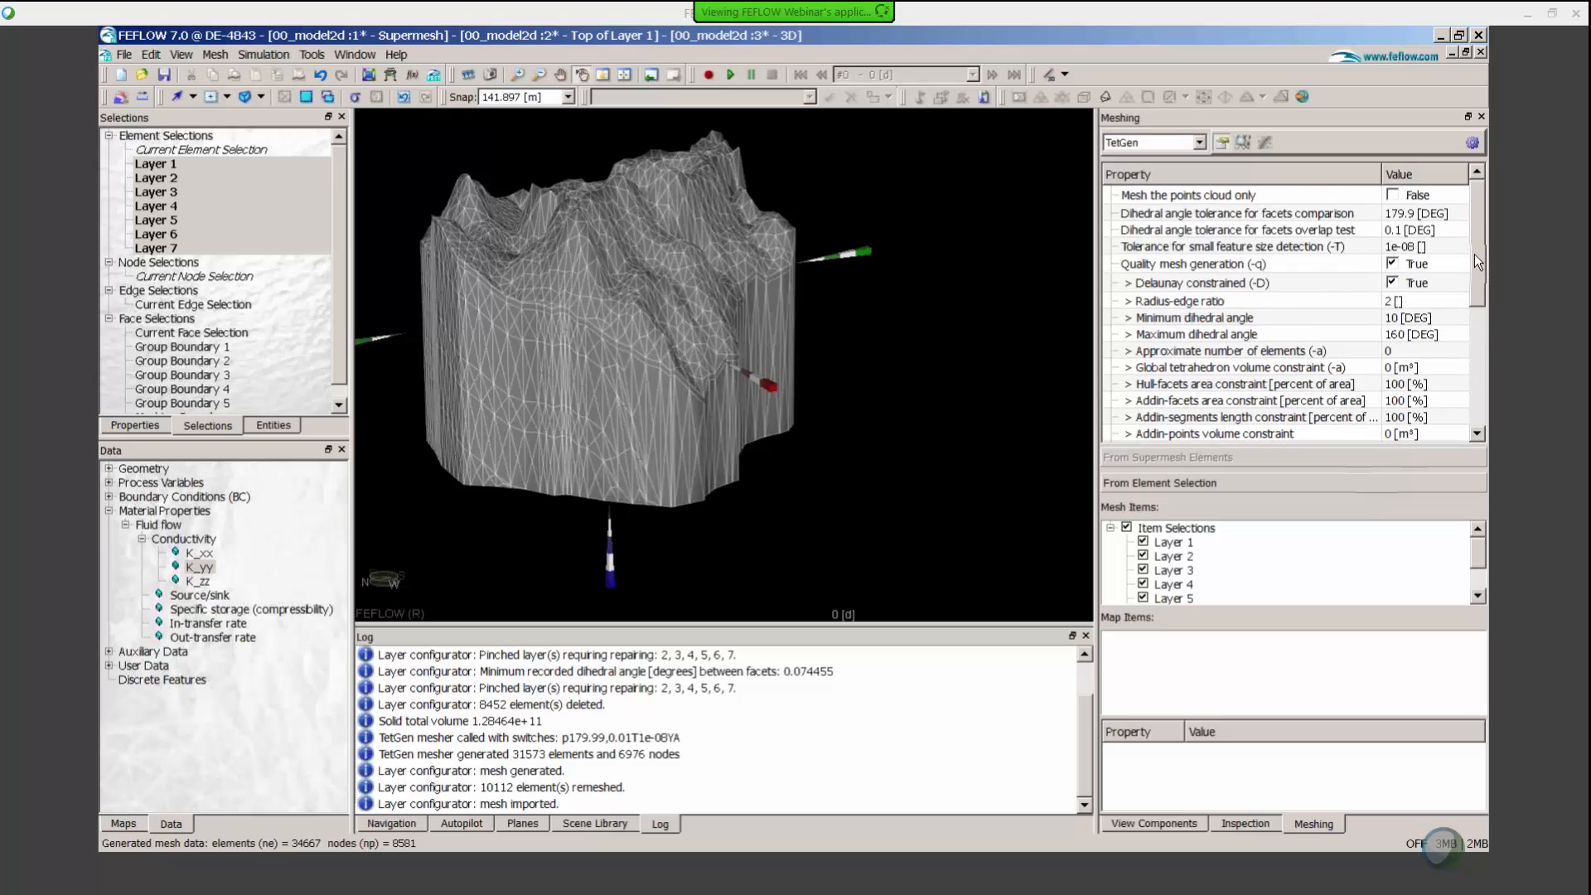
Clear the layer highlighting and display the Elemental volumes auxiliary distribution on the 3D model
{"action": "left_click", "coordinate": [1389, 367]}
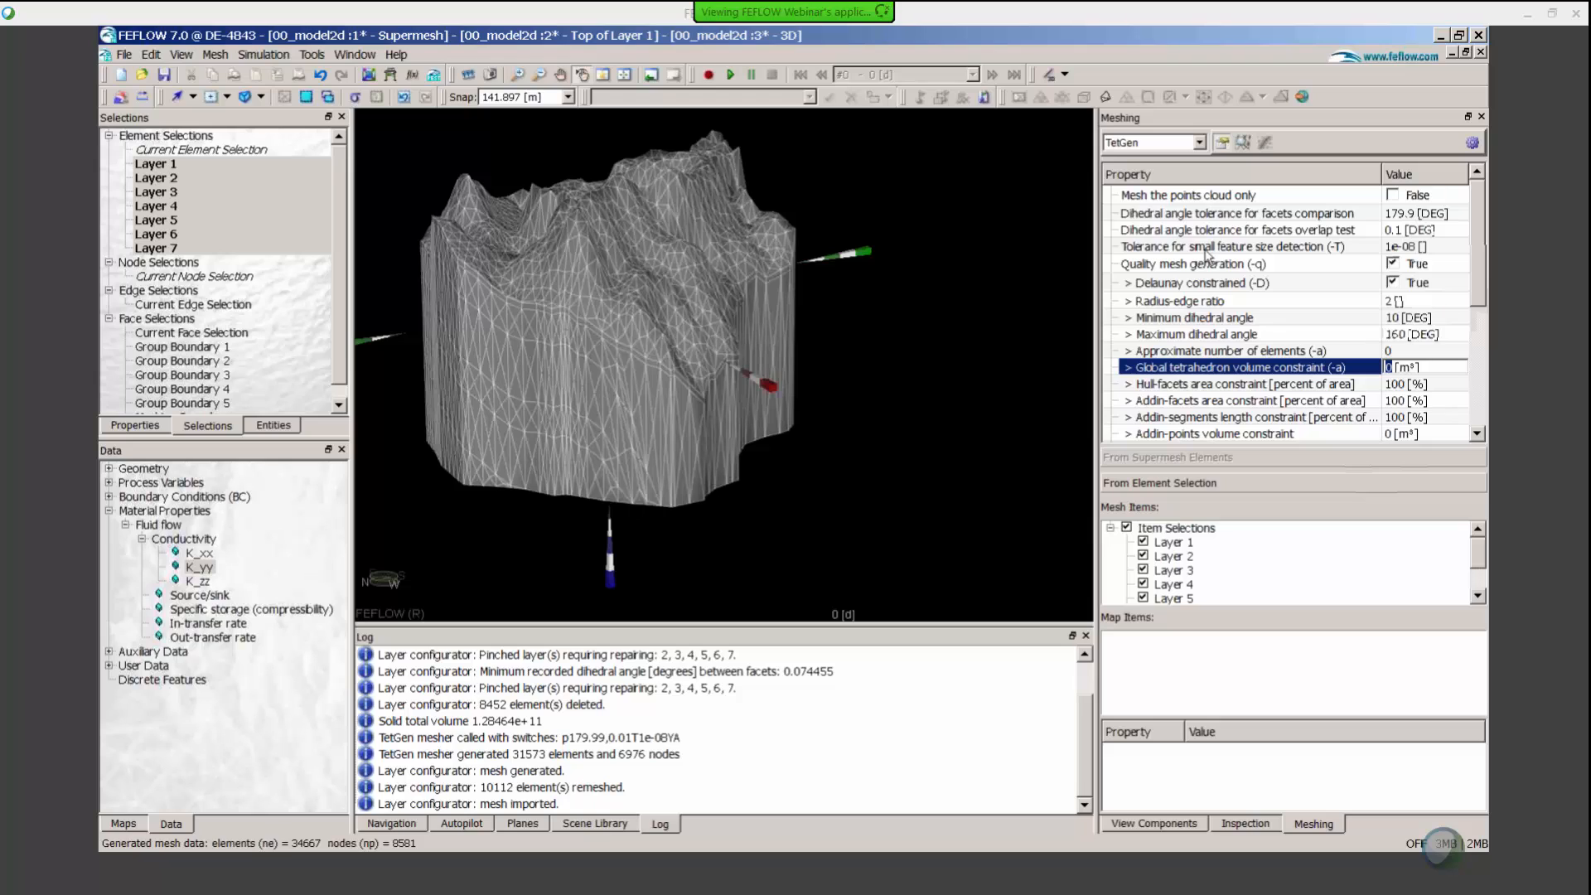
{"action": "left_click", "coordinate": [186, 135]}
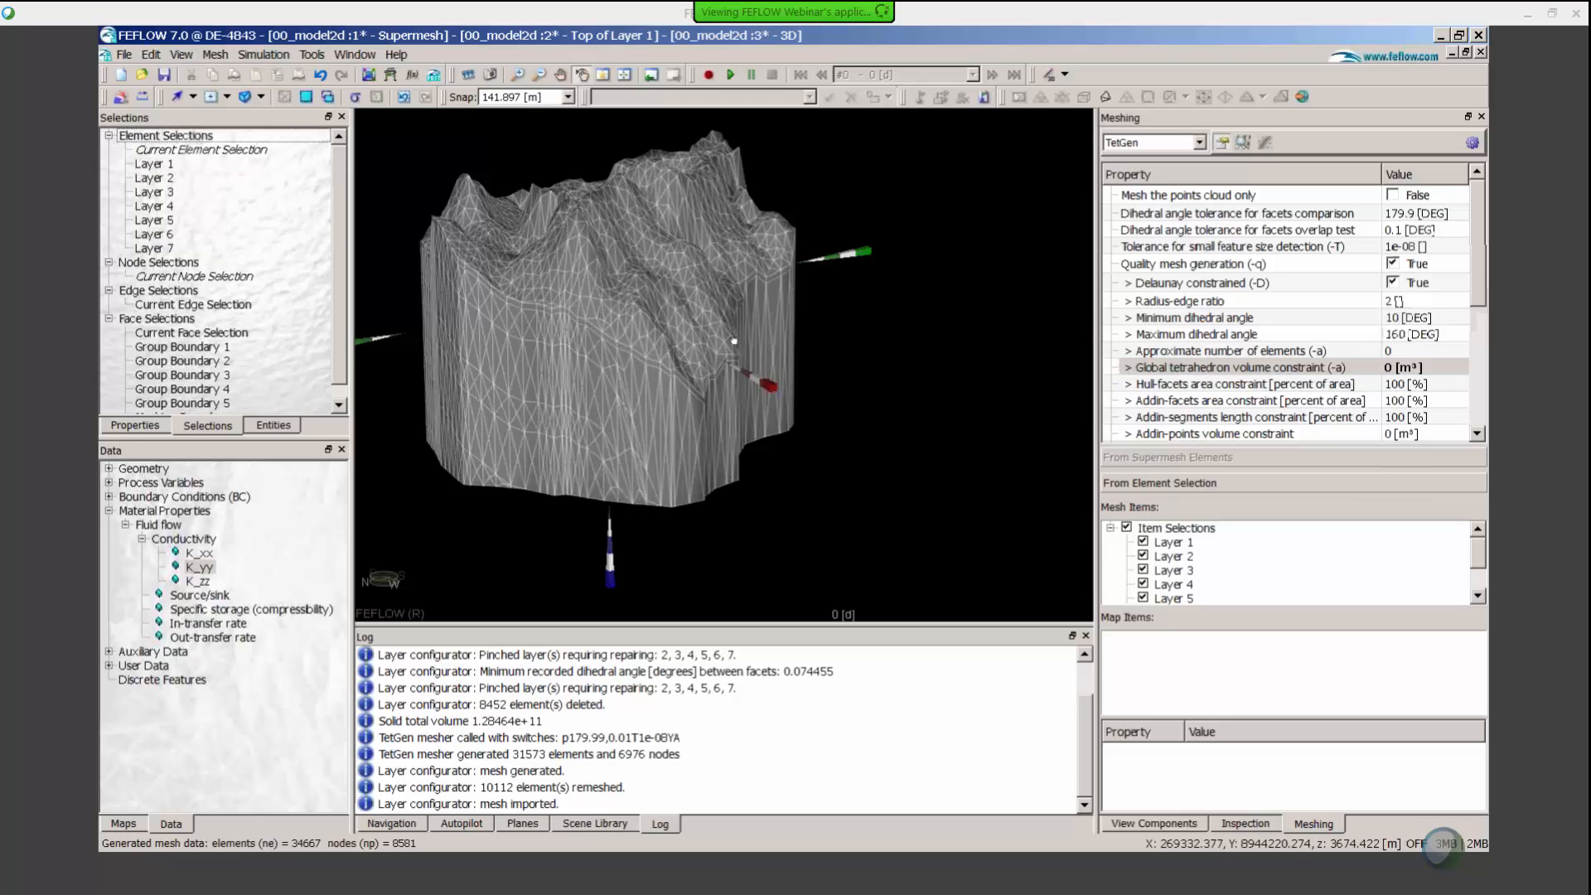
{"action": "right_click_drag", "start_coordinate": [600, 273], "coordinate": [598, 278]}
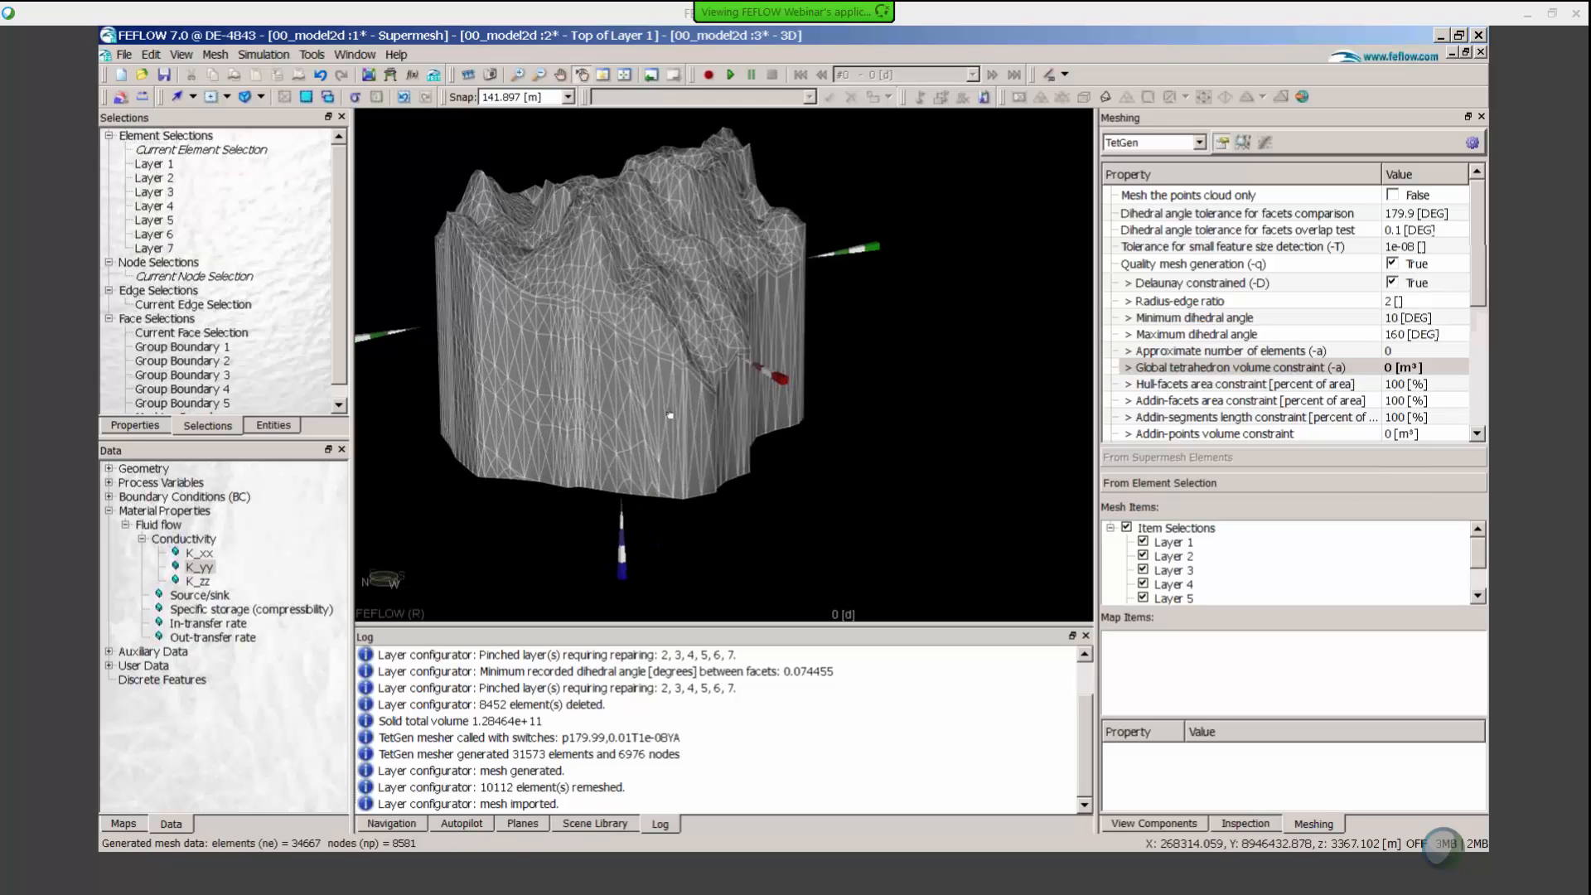
{"action": "left_click", "coordinate": [108, 666]}
{"action": "left_click", "coordinate": [109, 653]}
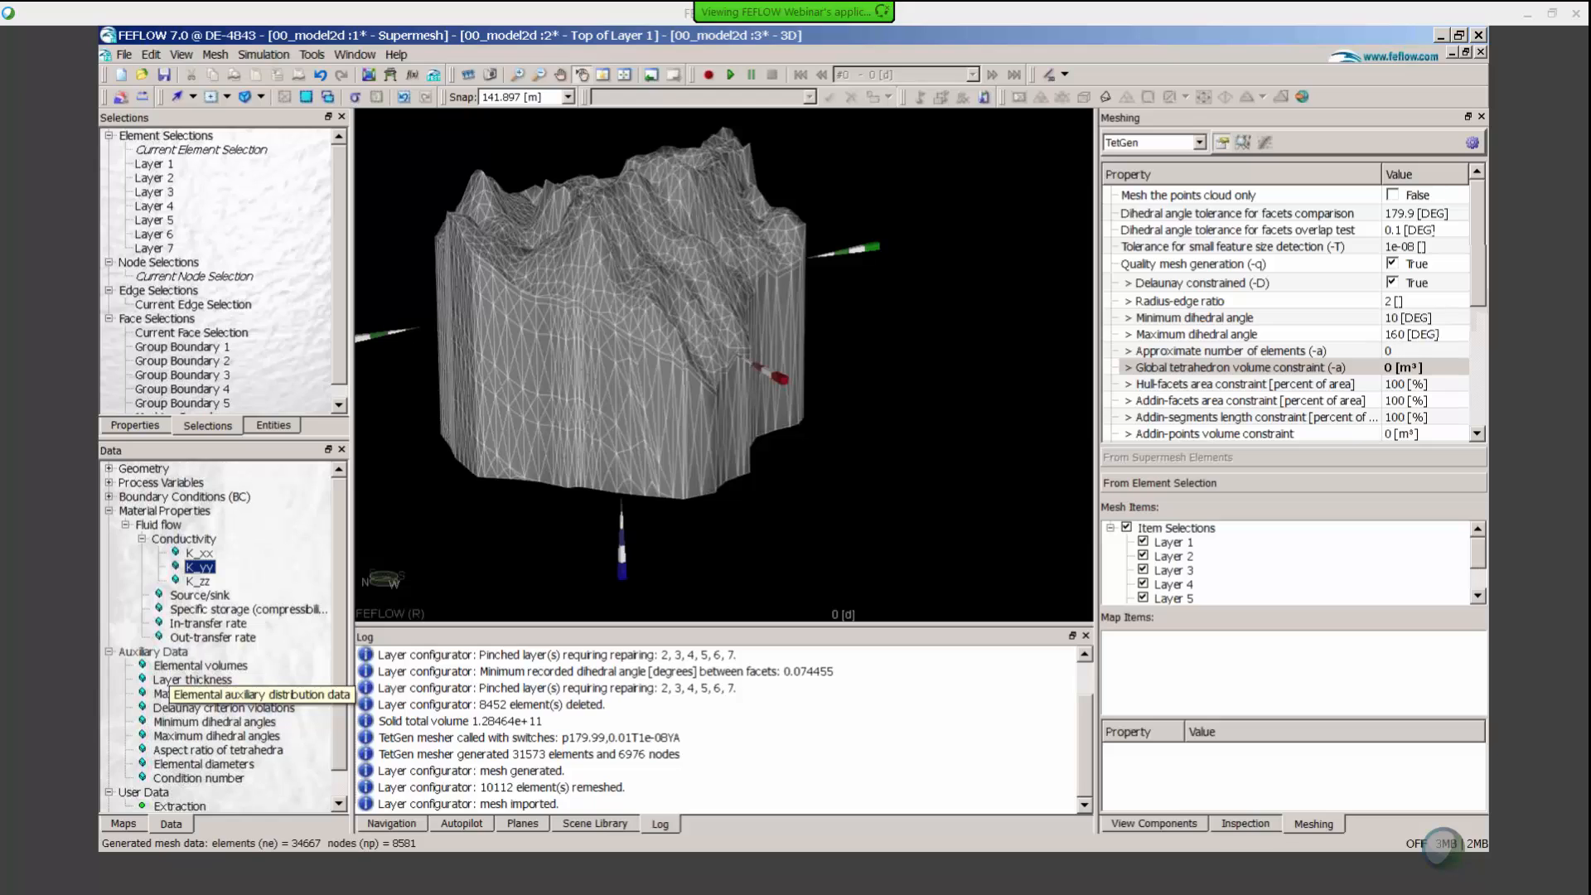
{"action": "left_click", "coordinate": [200, 665]}
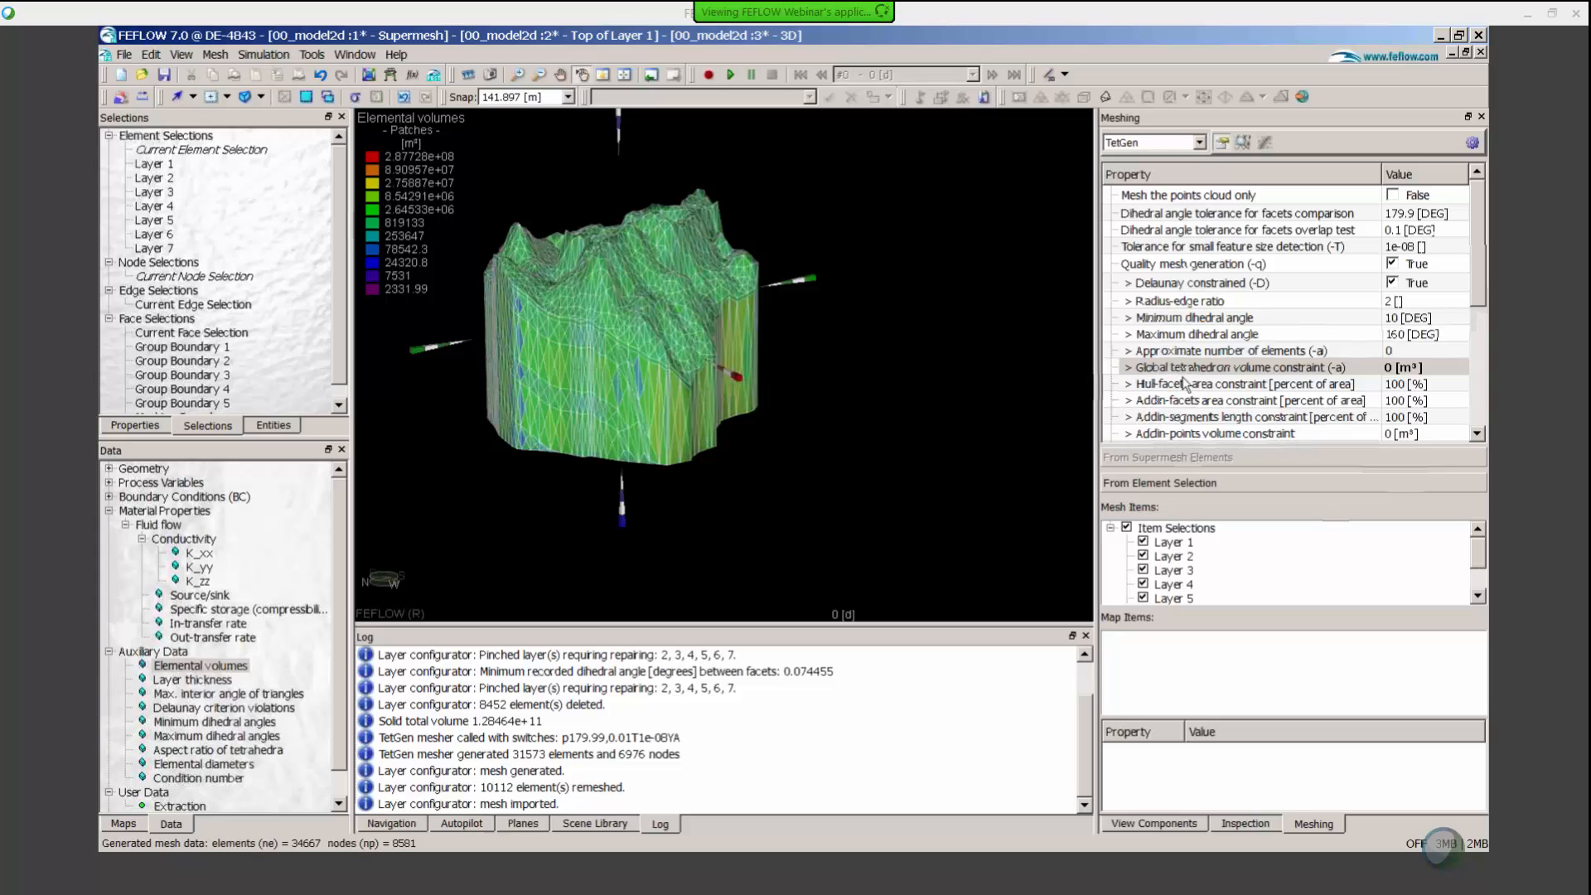
Set the TetGen global tetrahedron volume constraint to 10000000 m³
{"action": "left_click", "coordinate": [1392, 372]}
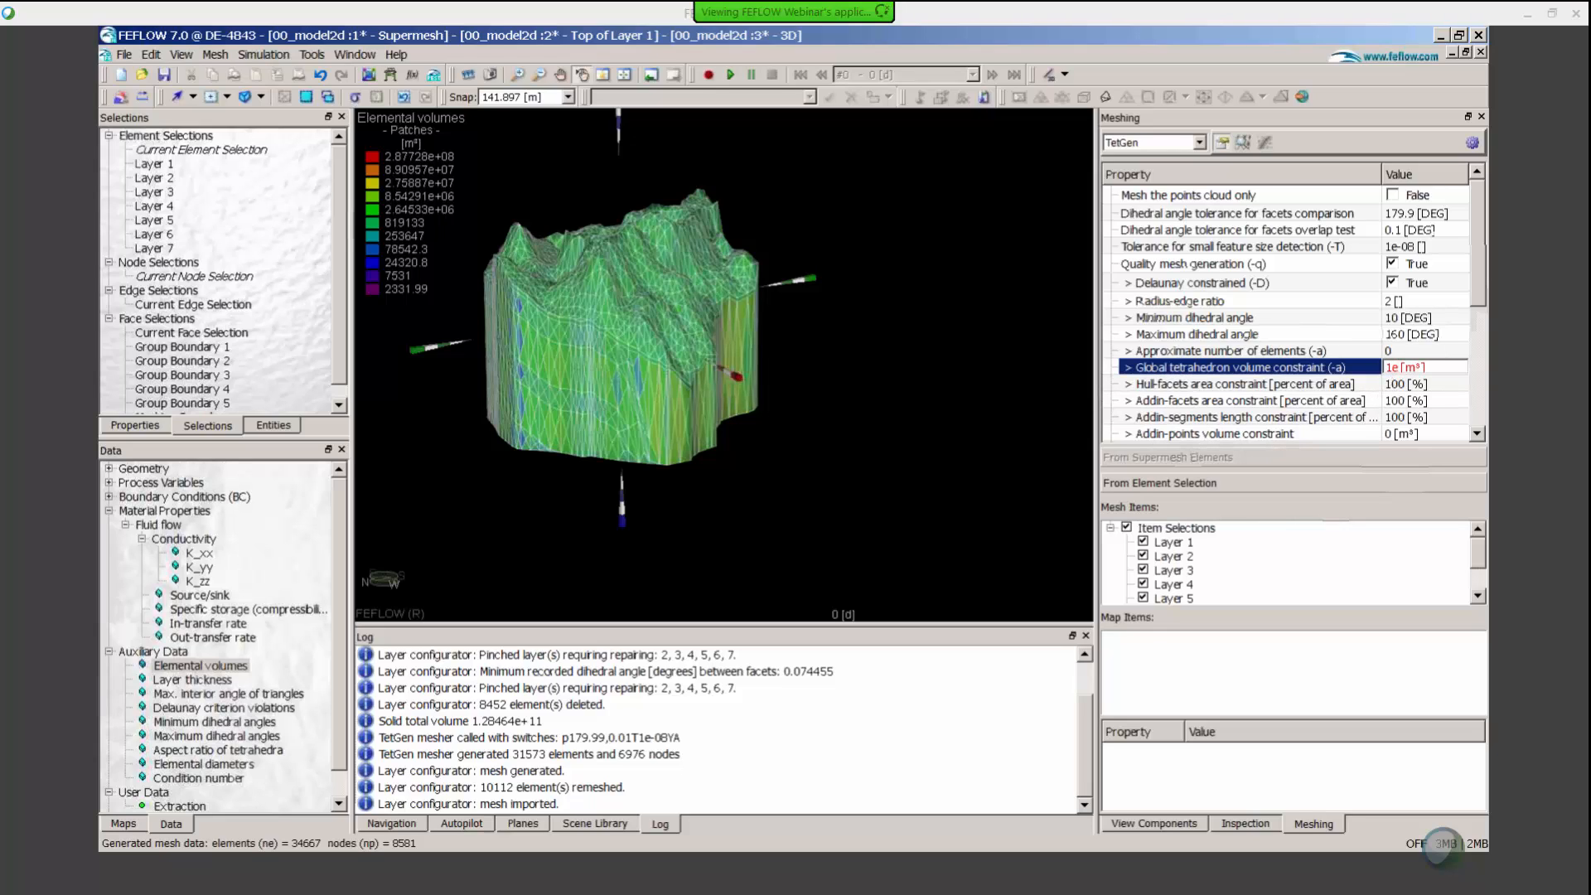
{"action": "key", "text": "Return"}
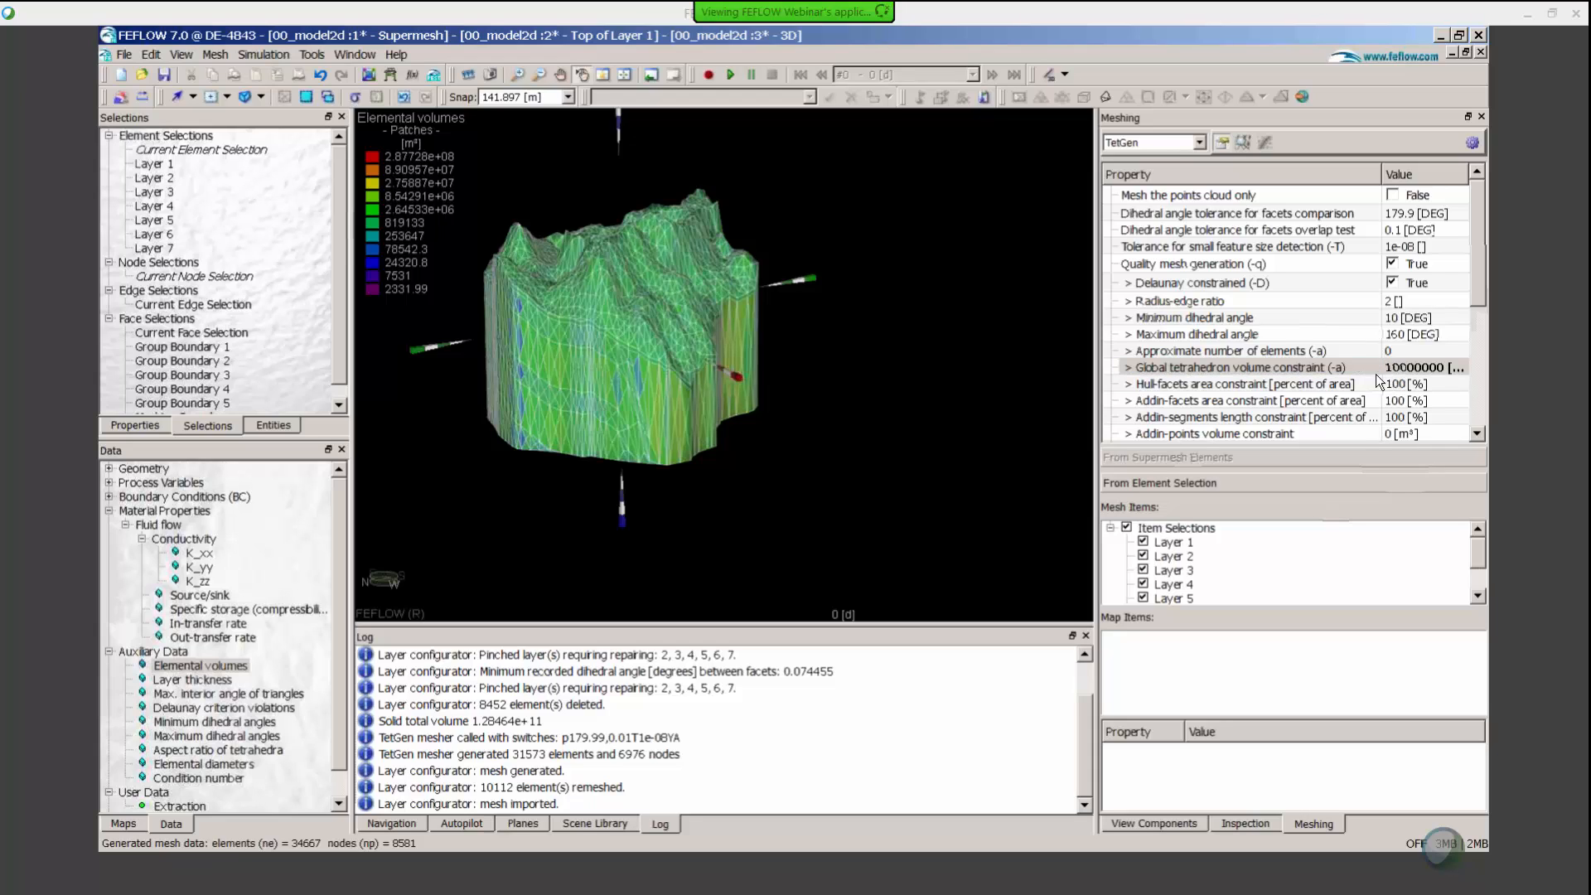
{"action": "left_click_drag", "start_coordinate": [1095, 369], "coordinate": [1063, 369]}
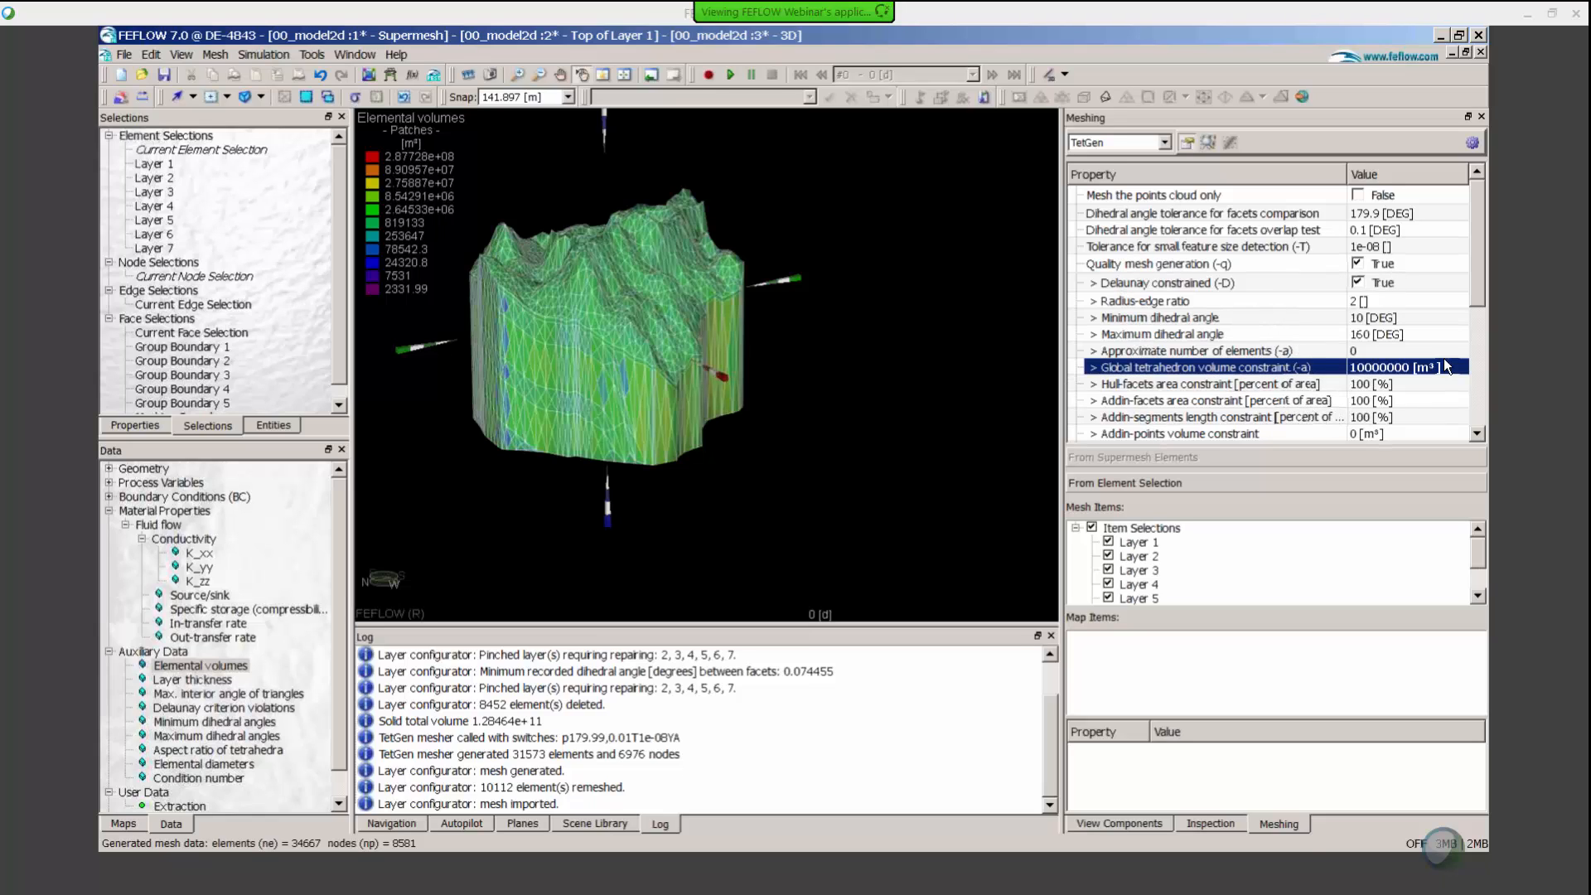
{"action": "left_click", "coordinate": [1225, 264]}
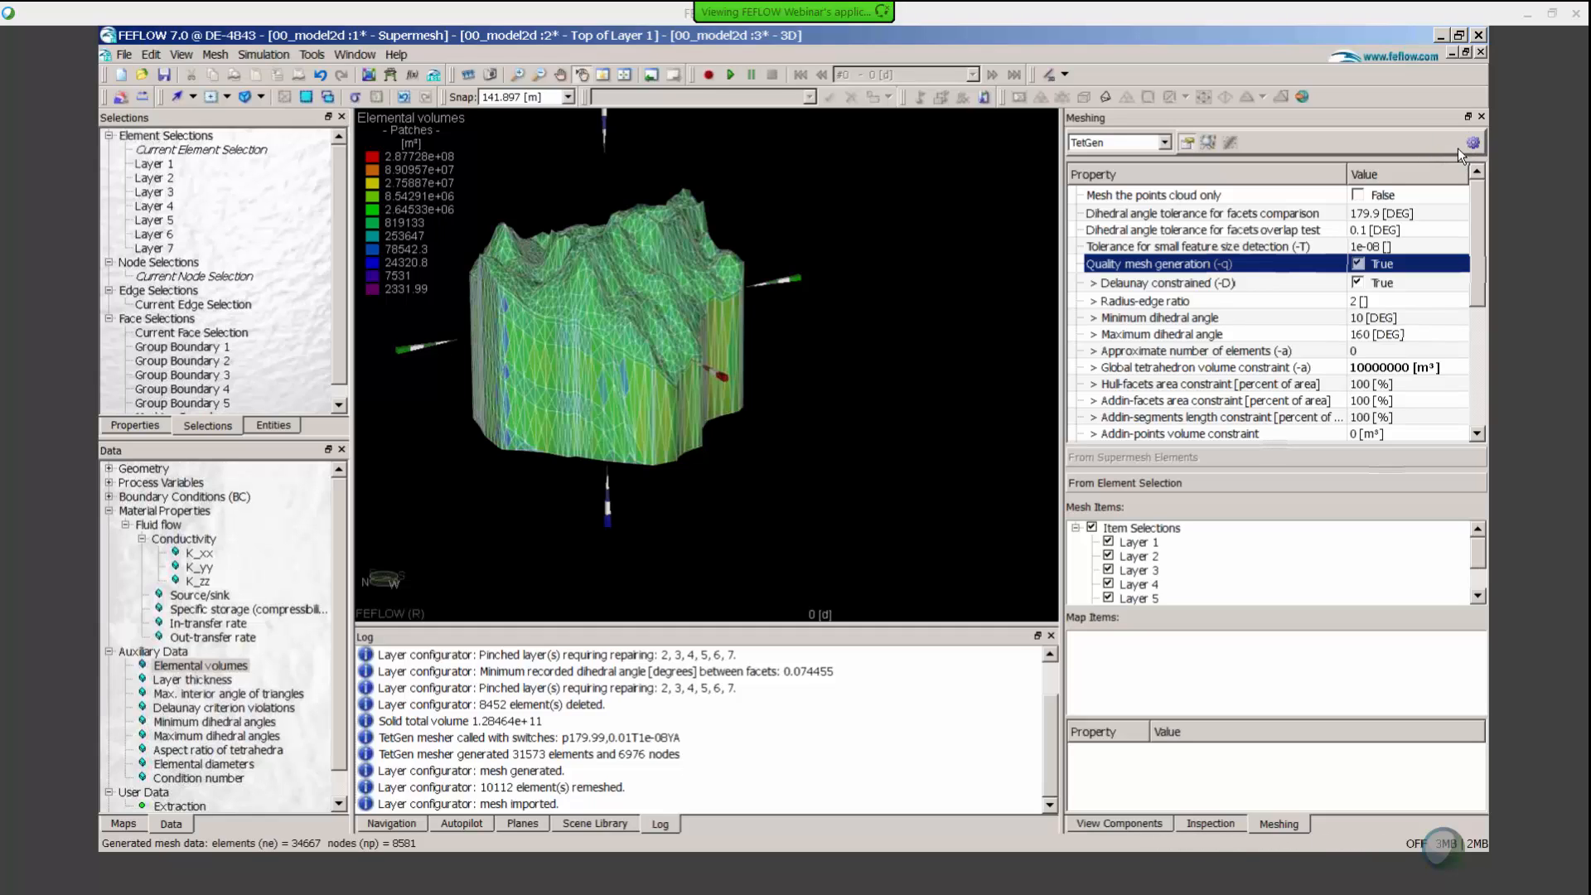
Open the problem file 01_after_layer_pinching.fem from the femdata folder
{"action": "left_click", "coordinate": [143, 74]}
{"action": "double_click", "coordinate": [700, 315]}
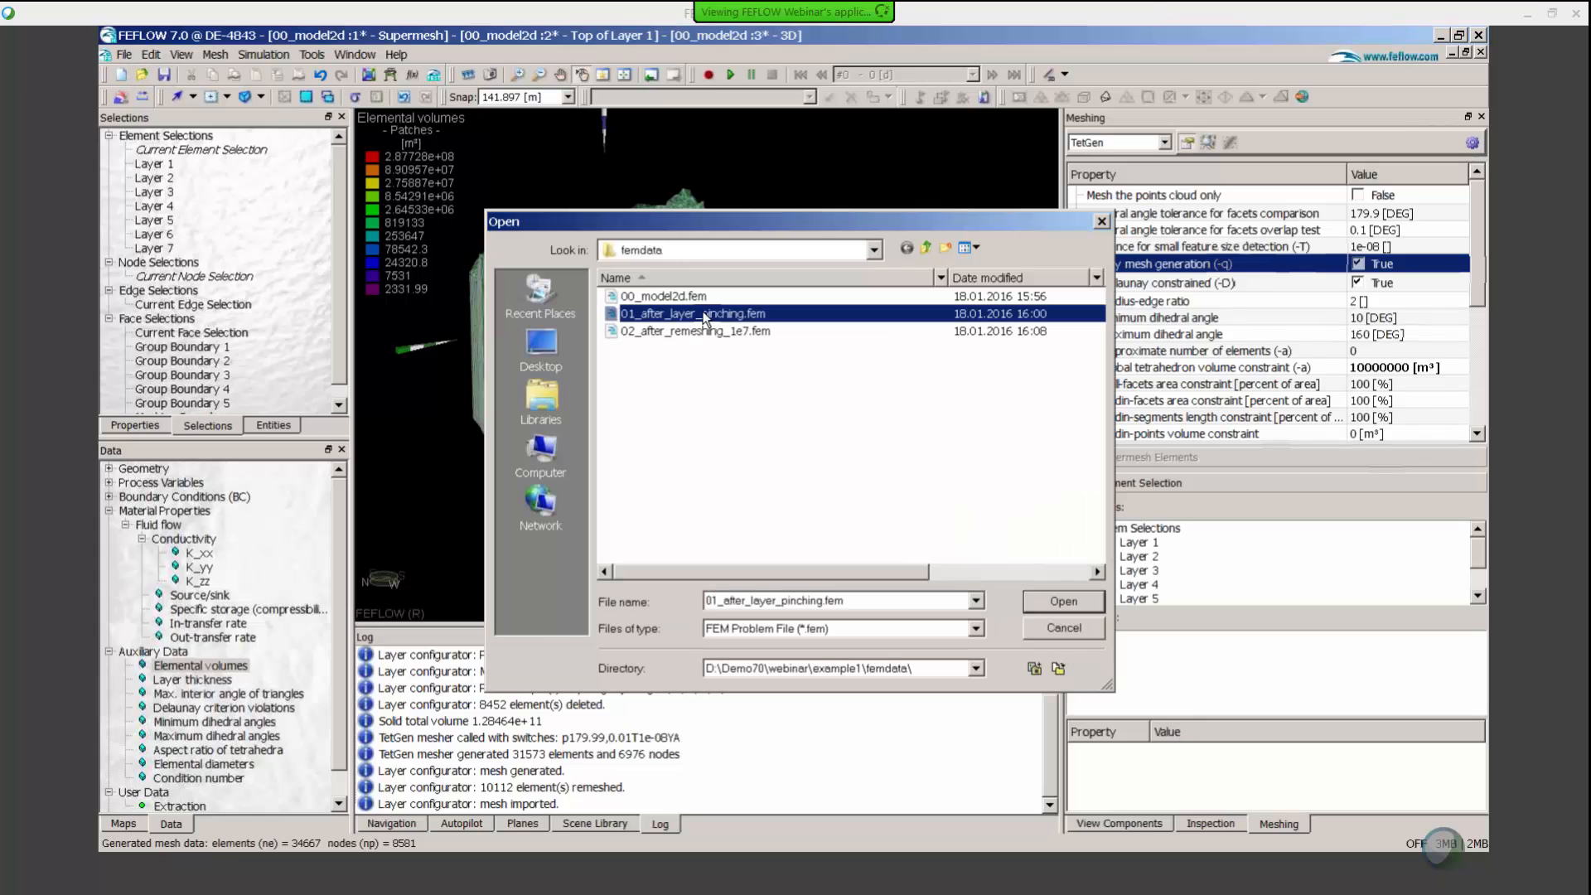
{"action": "left_click", "coordinate": [787, 469]}
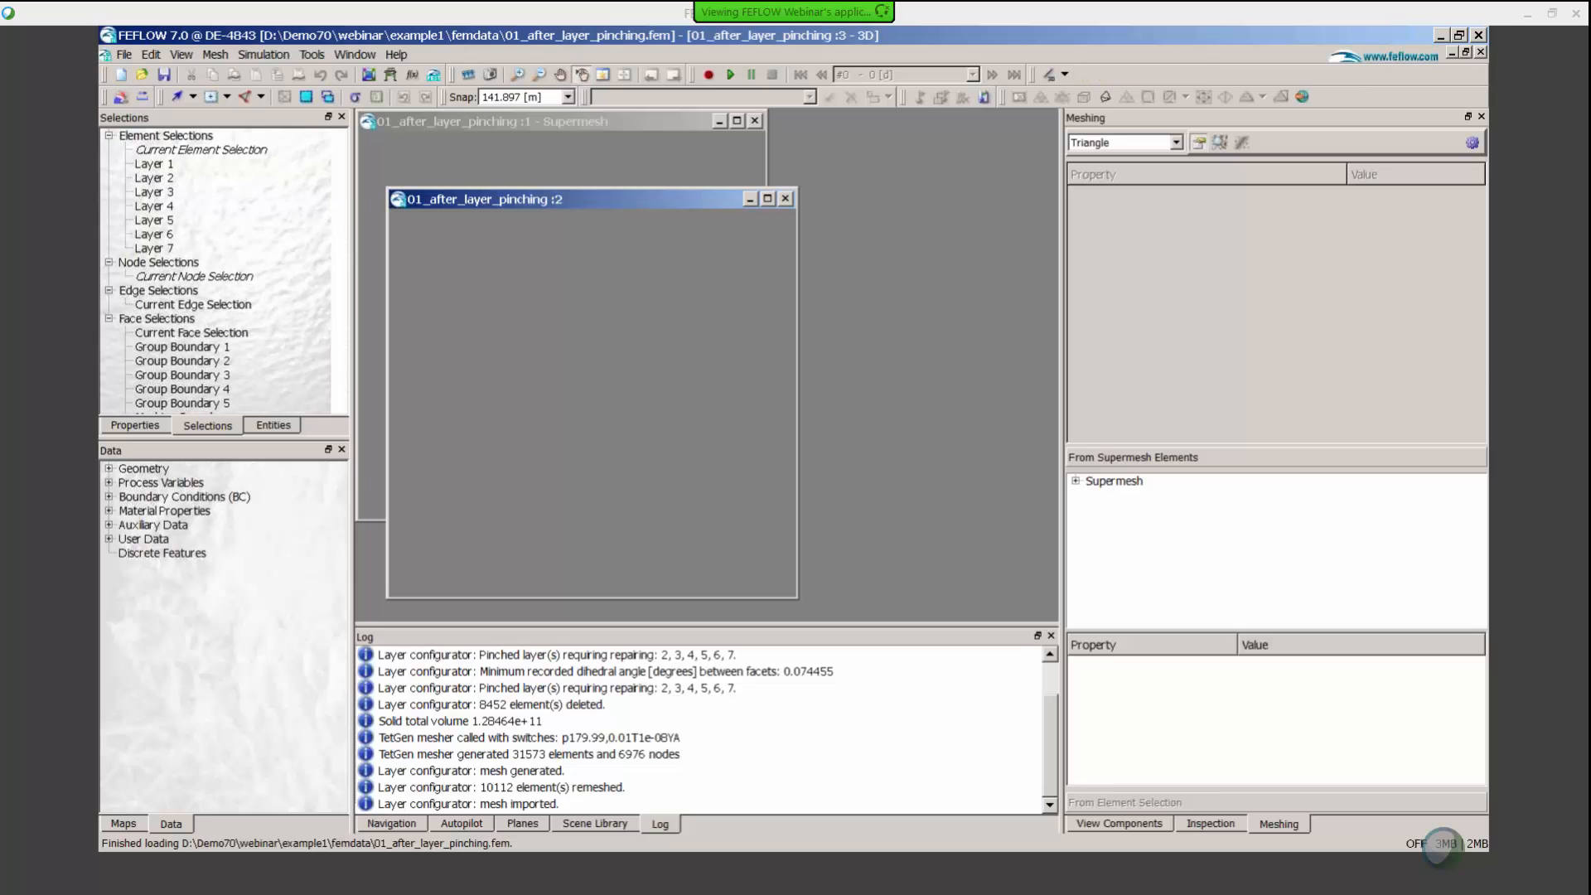
Open the remeshed problem file 02_after_remeshing_1e7.fem and increase the vertical exaggeration of its 3D view
{"action": "left_click", "coordinate": [141, 74]}
{"action": "double_click", "coordinate": [696, 331]}
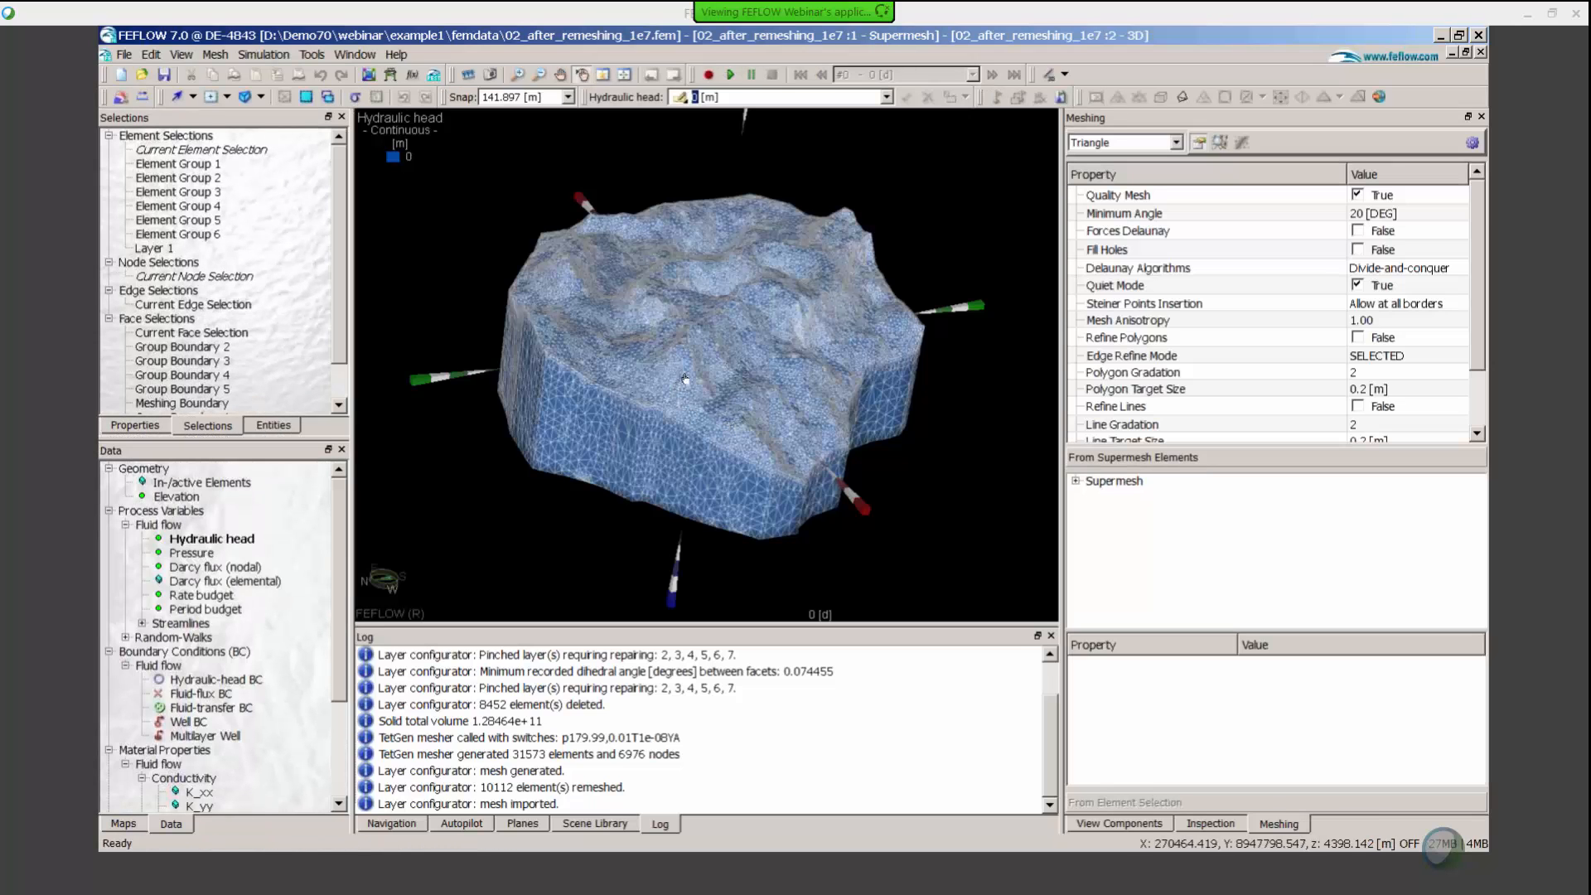
{"action": "right_click_drag", "start_coordinate": [686, 373], "coordinate": [703, 379]}
{"action": "left_click_drag", "start_coordinate": [703, 379], "coordinate": [718, 348]}
{"action": "right_click_drag", "start_coordinate": [717, 348], "coordinate": [719, 408]}
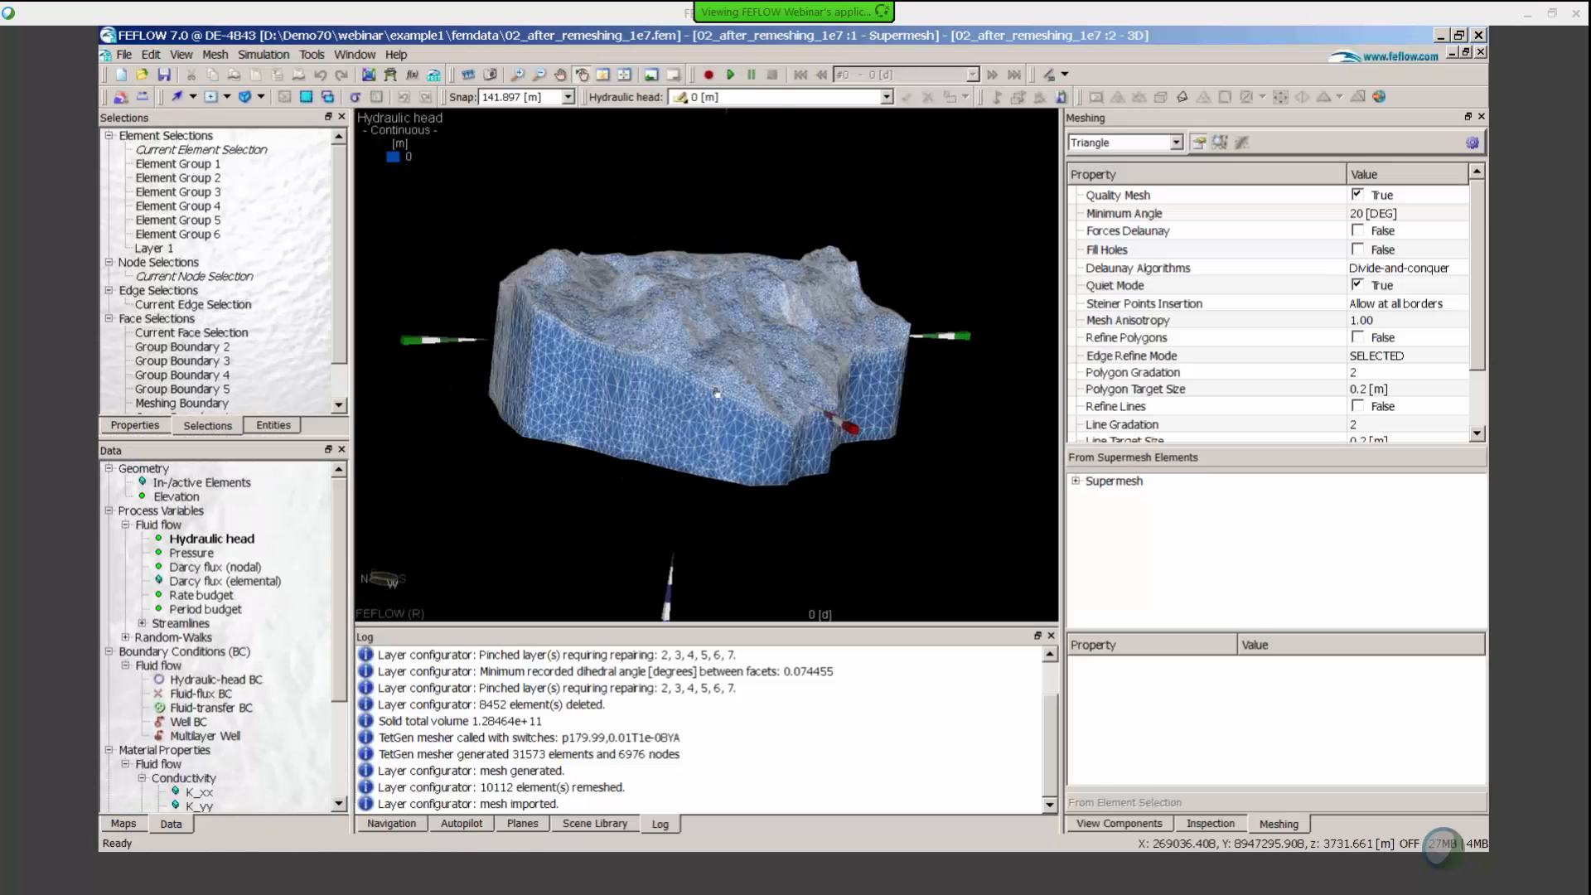
{"action": "scroll", "coordinate": [721, 384], "scroll_direction": "up", "scroll_amount": 3}
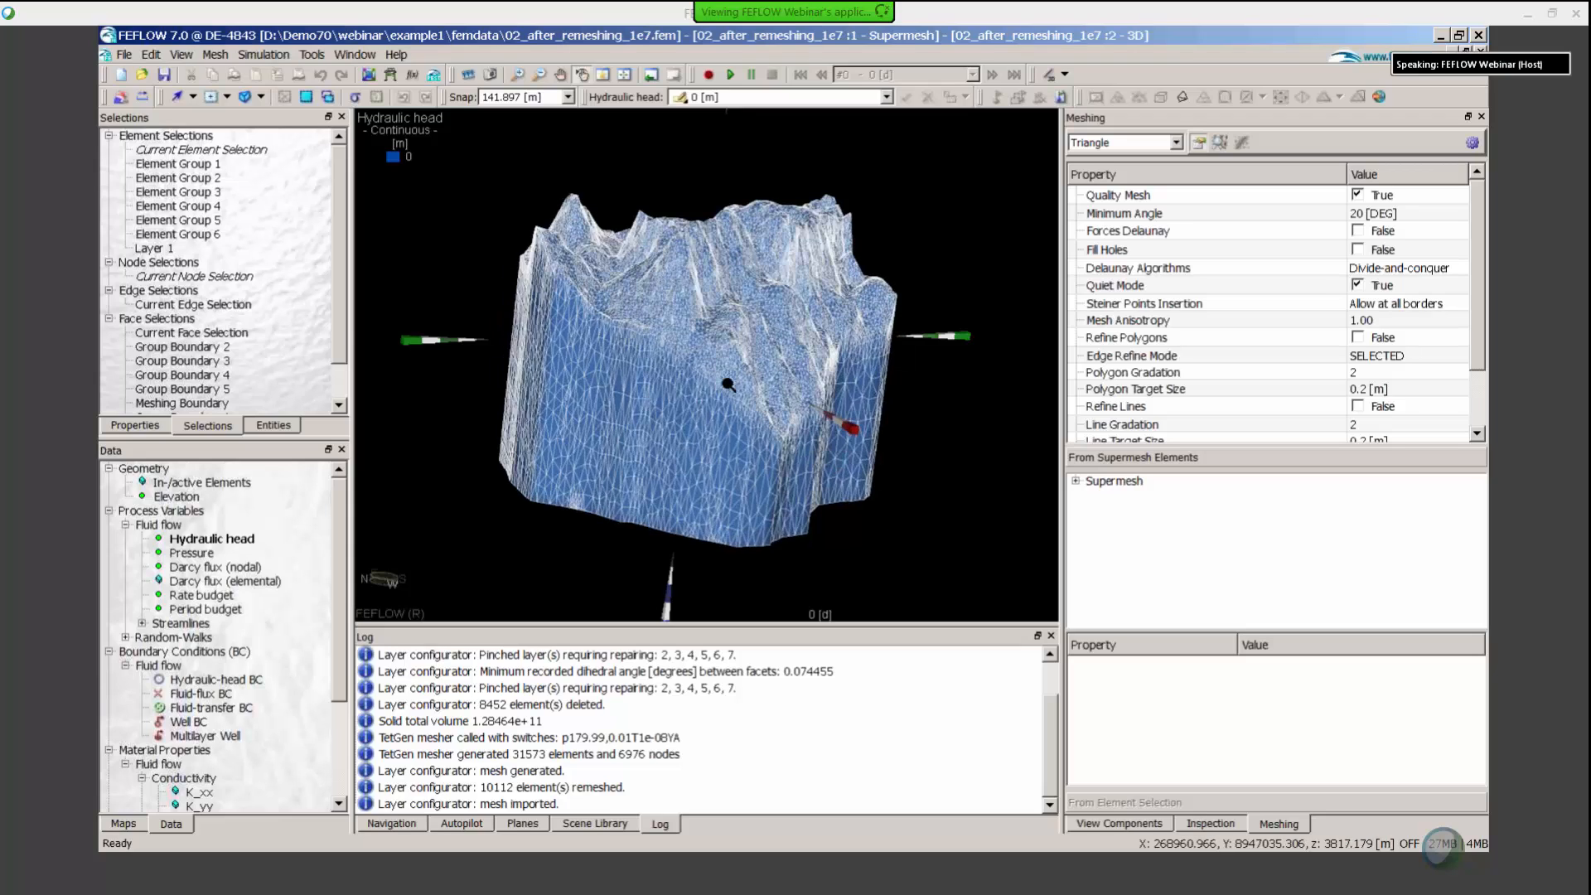
Highlight Element Group 1 through Element Group 6 and Layer 1 one after another to examine their extents in the remeshed model
{"action": "left_click", "coordinate": [186, 164]}
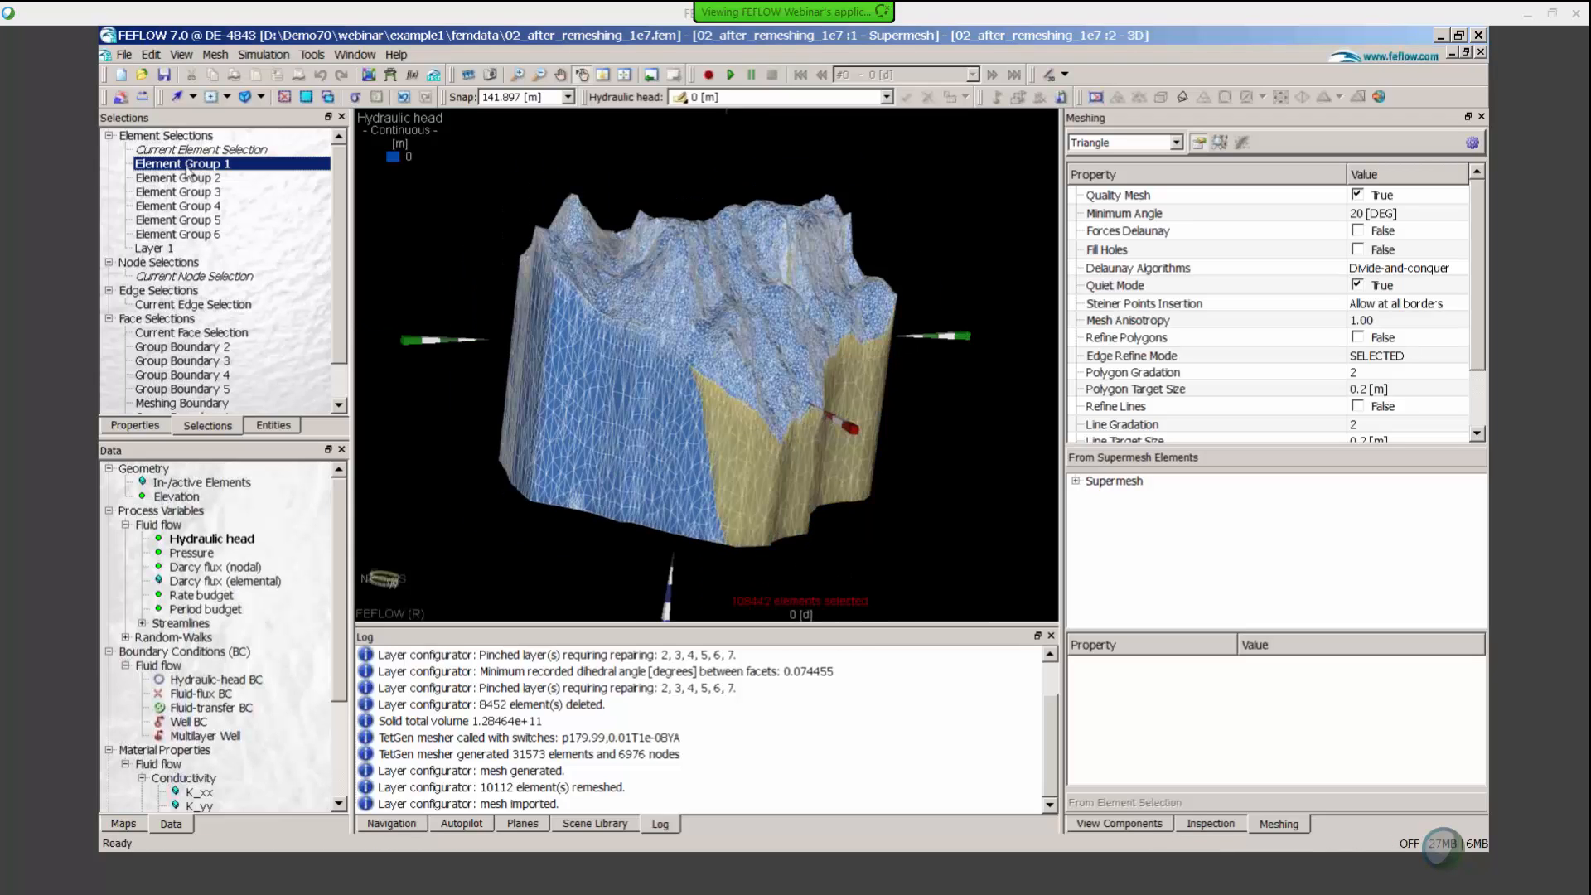
{"action": "left_click", "coordinate": [187, 177]}
{"action": "left_click", "coordinate": [187, 191]}
{"action": "left_click", "coordinate": [186, 206]}
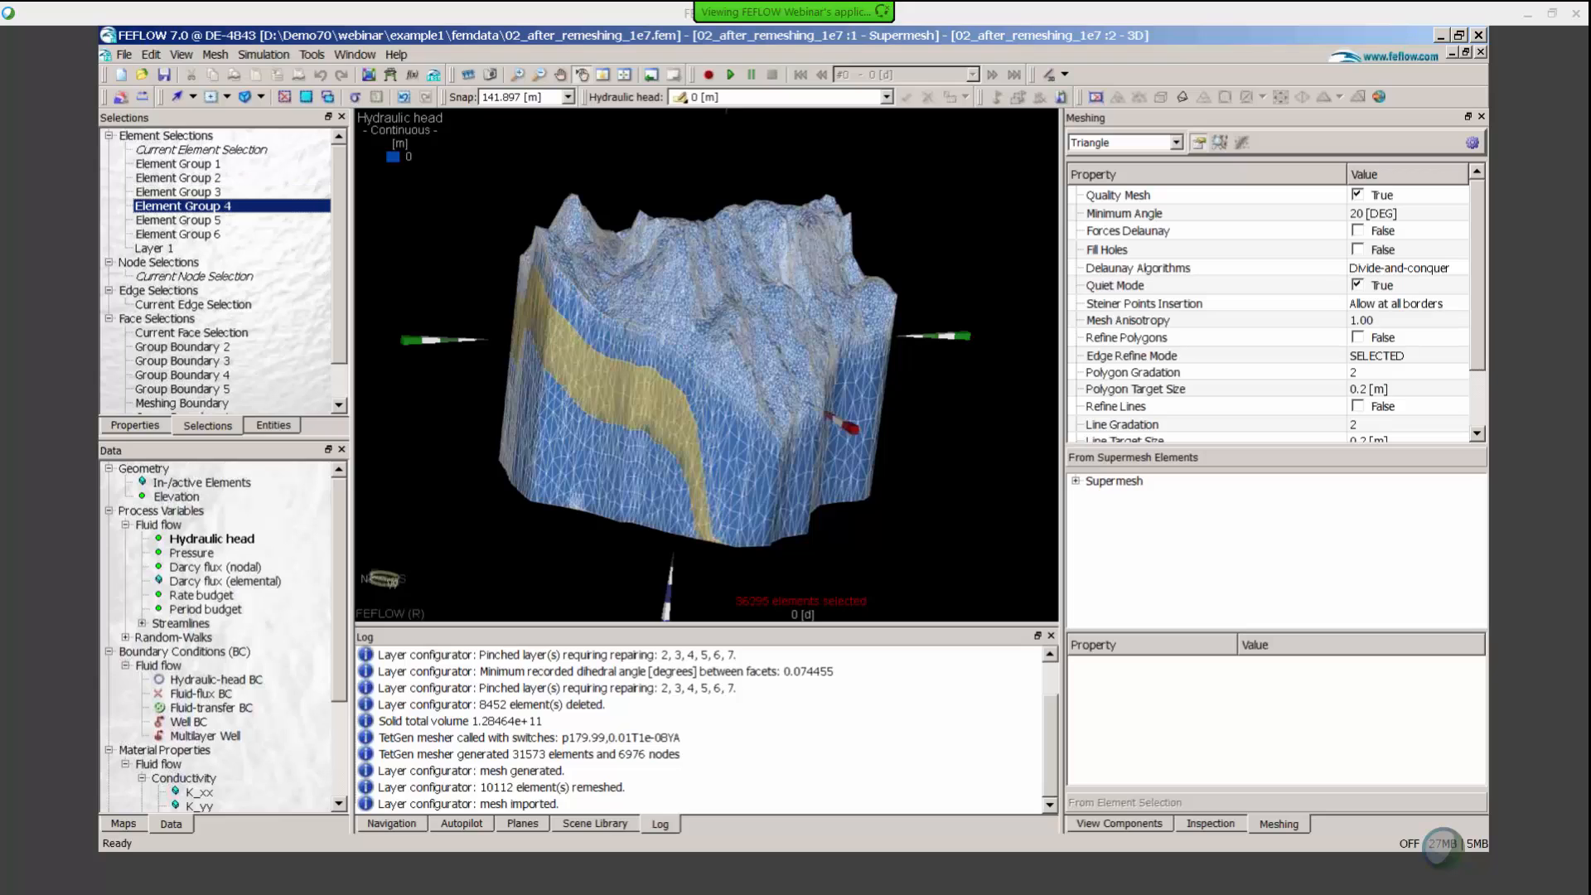
{"action": "left_click", "coordinate": [180, 219]}
{"action": "left_click", "coordinate": [182, 234]}
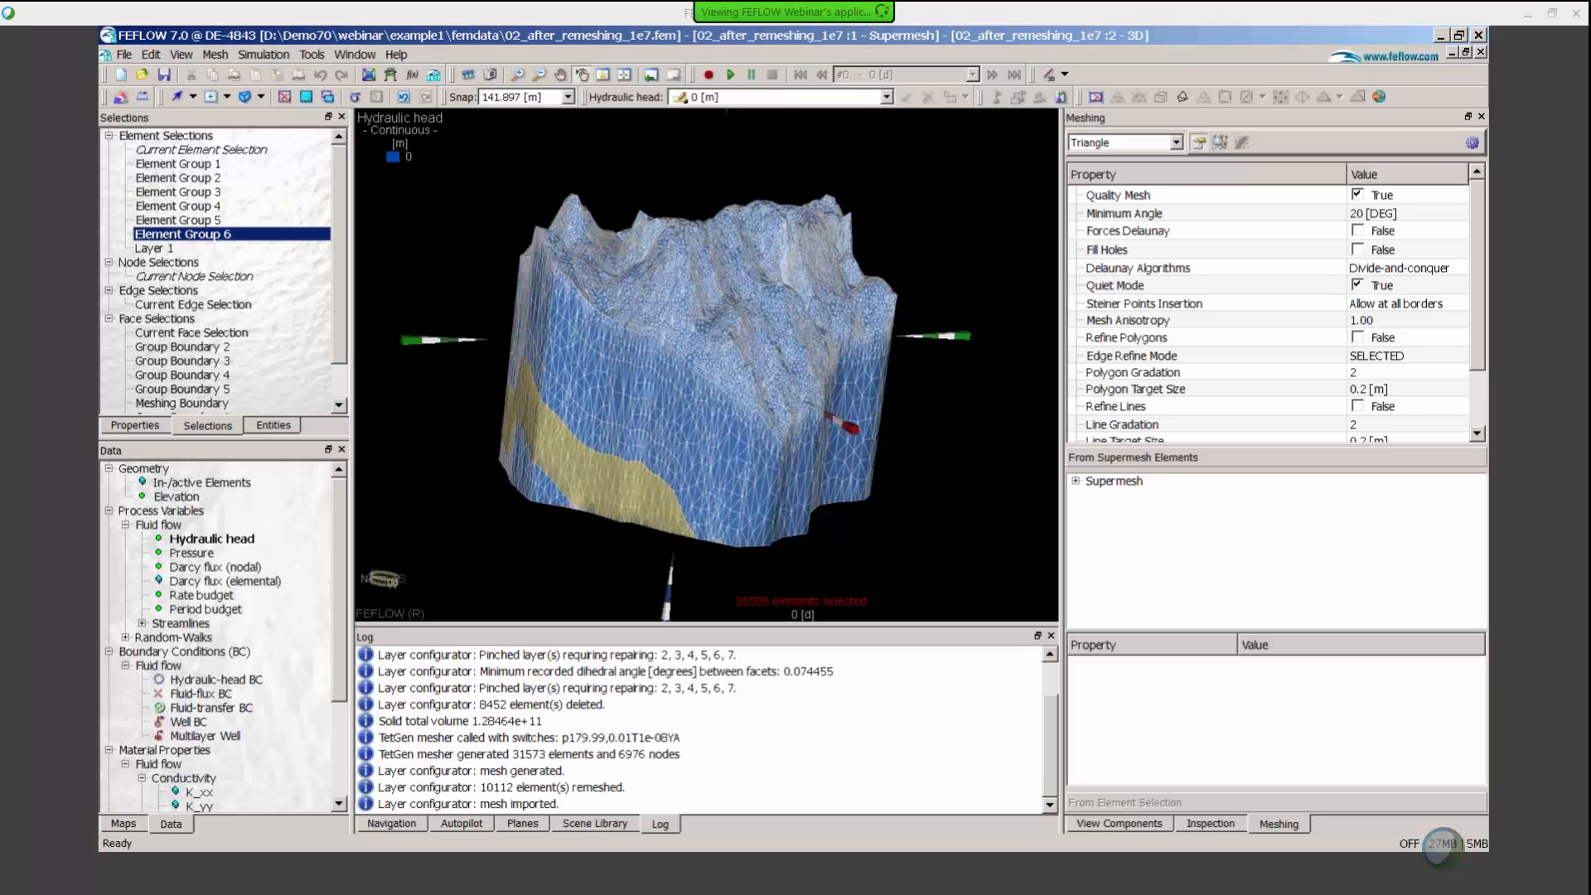
{"action": "left_click", "coordinate": [168, 250]}
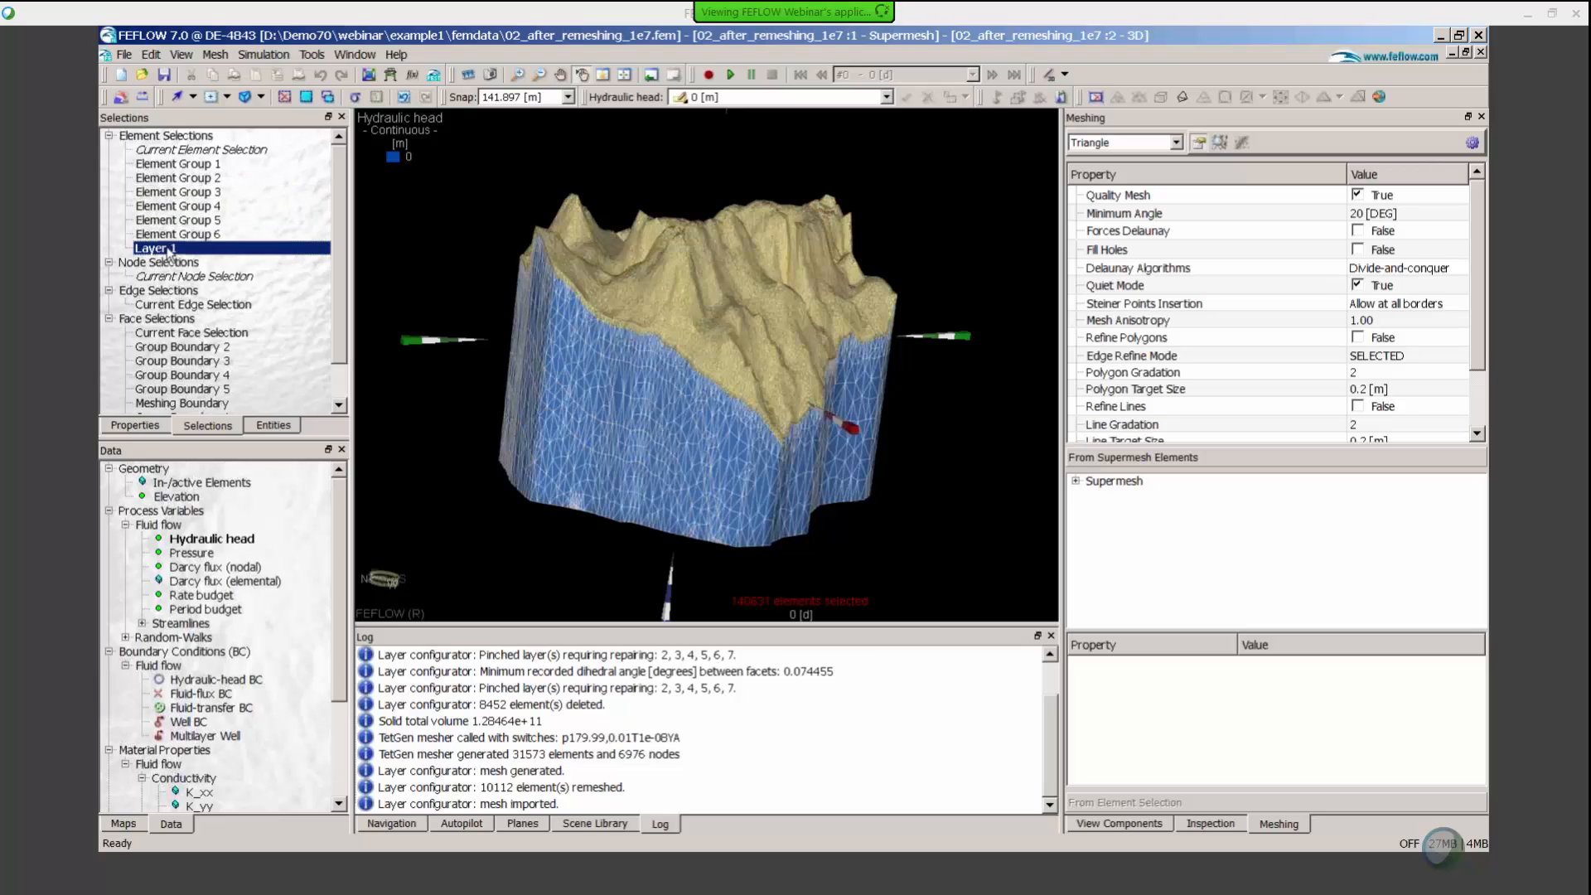
Clear the Layer 1 element selection highlighted in the 3D view
{"action": "left_click_drag", "start_coordinate": [657, 348], "coordinate": [584, 419]}
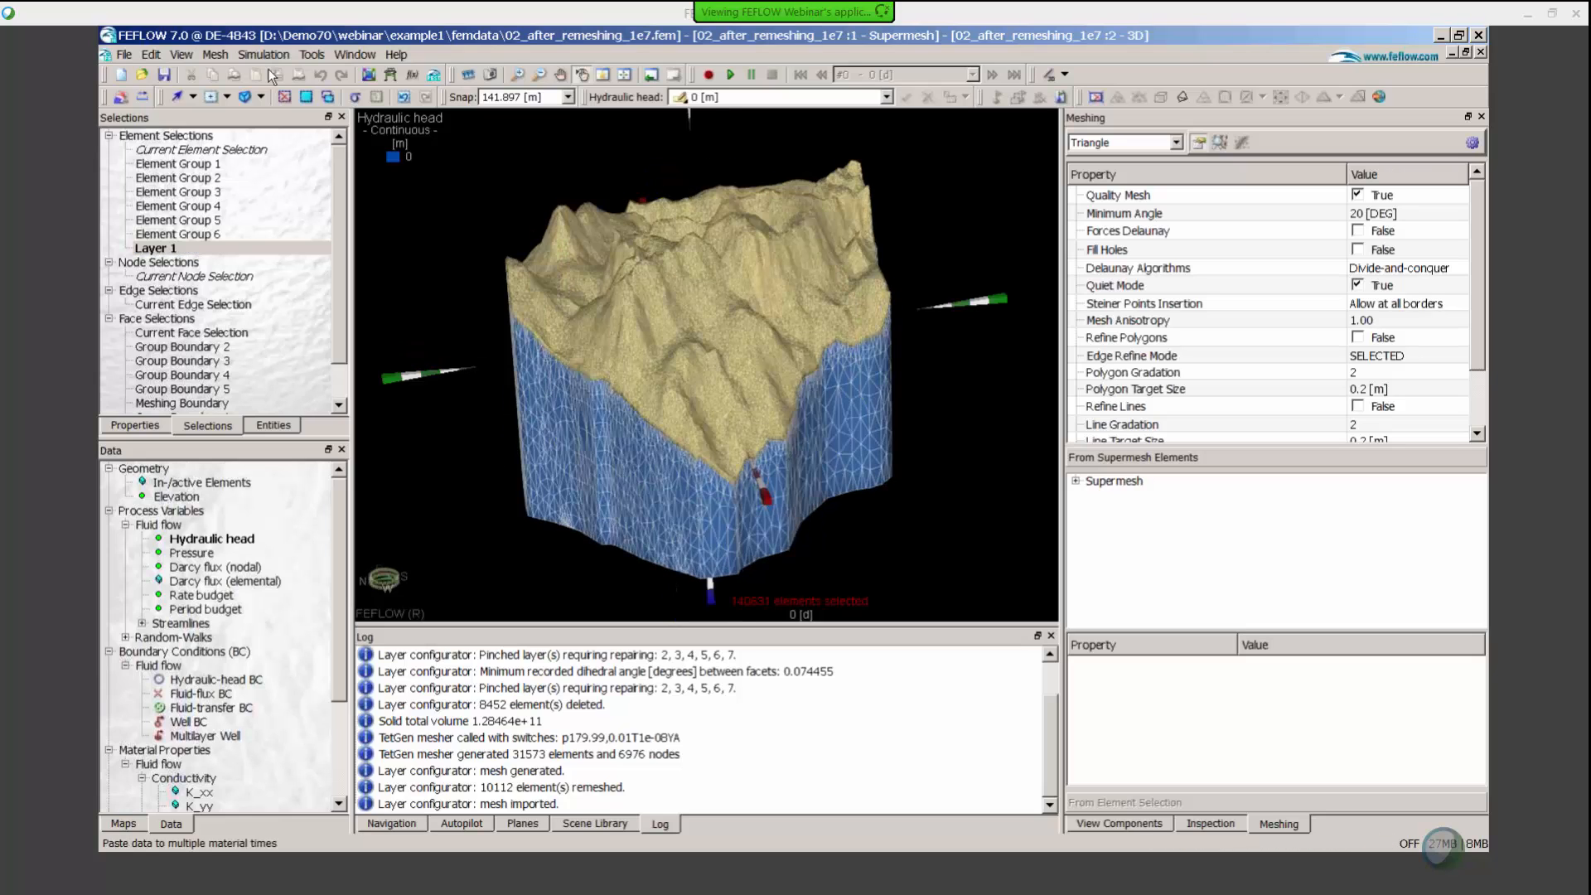
{"action": "left_click", "coordinate": [284, 97]}
{"action": "left_click_drag", "start_coordinate": [686, 349], "coordinate": [630, 370]}
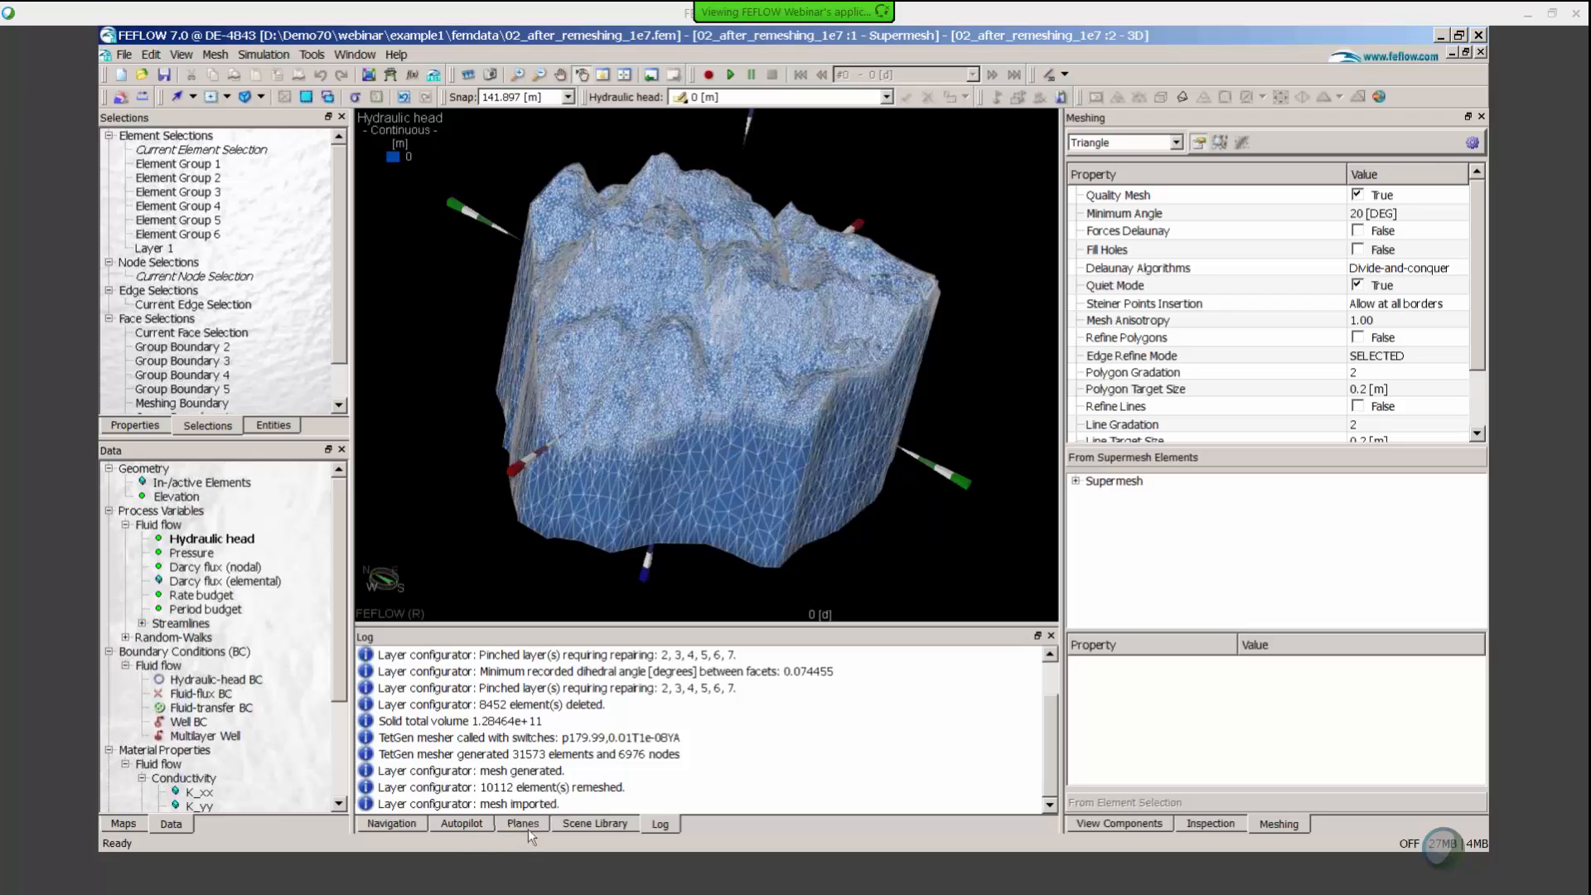
Carve the 3D model with planes 3 and 4 to examine its internal tetrahedra, and deactivate both planes
{"action": "left_click", "coordinate": [527, 825]}
{"action": "left_click", "coordinate": [647, 744]}
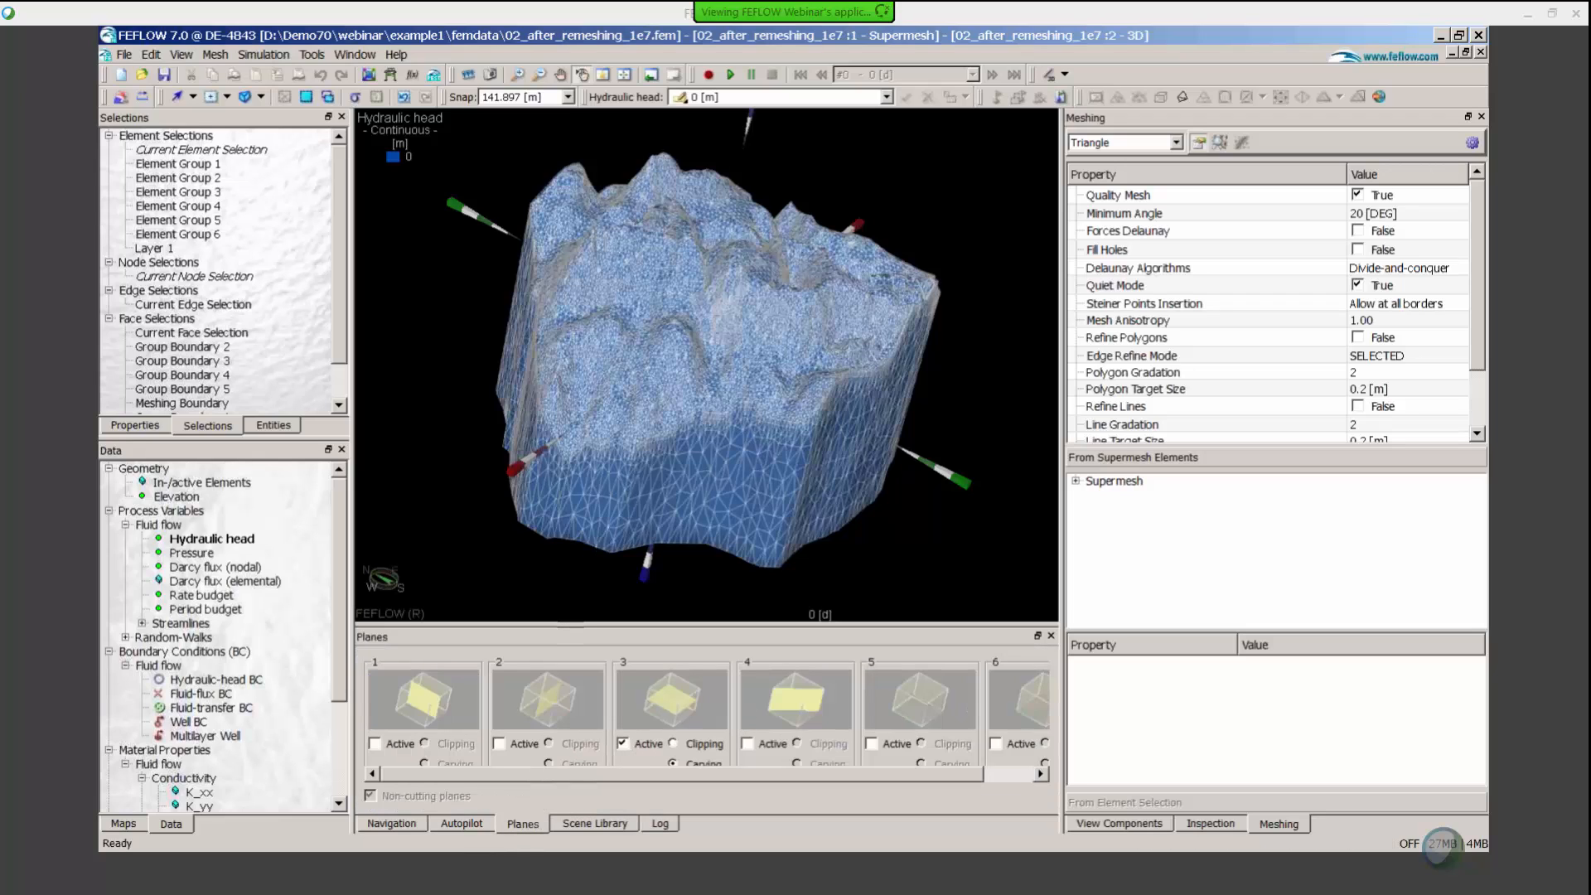
{"action": "left_click", "coordinate": [629, 692]}
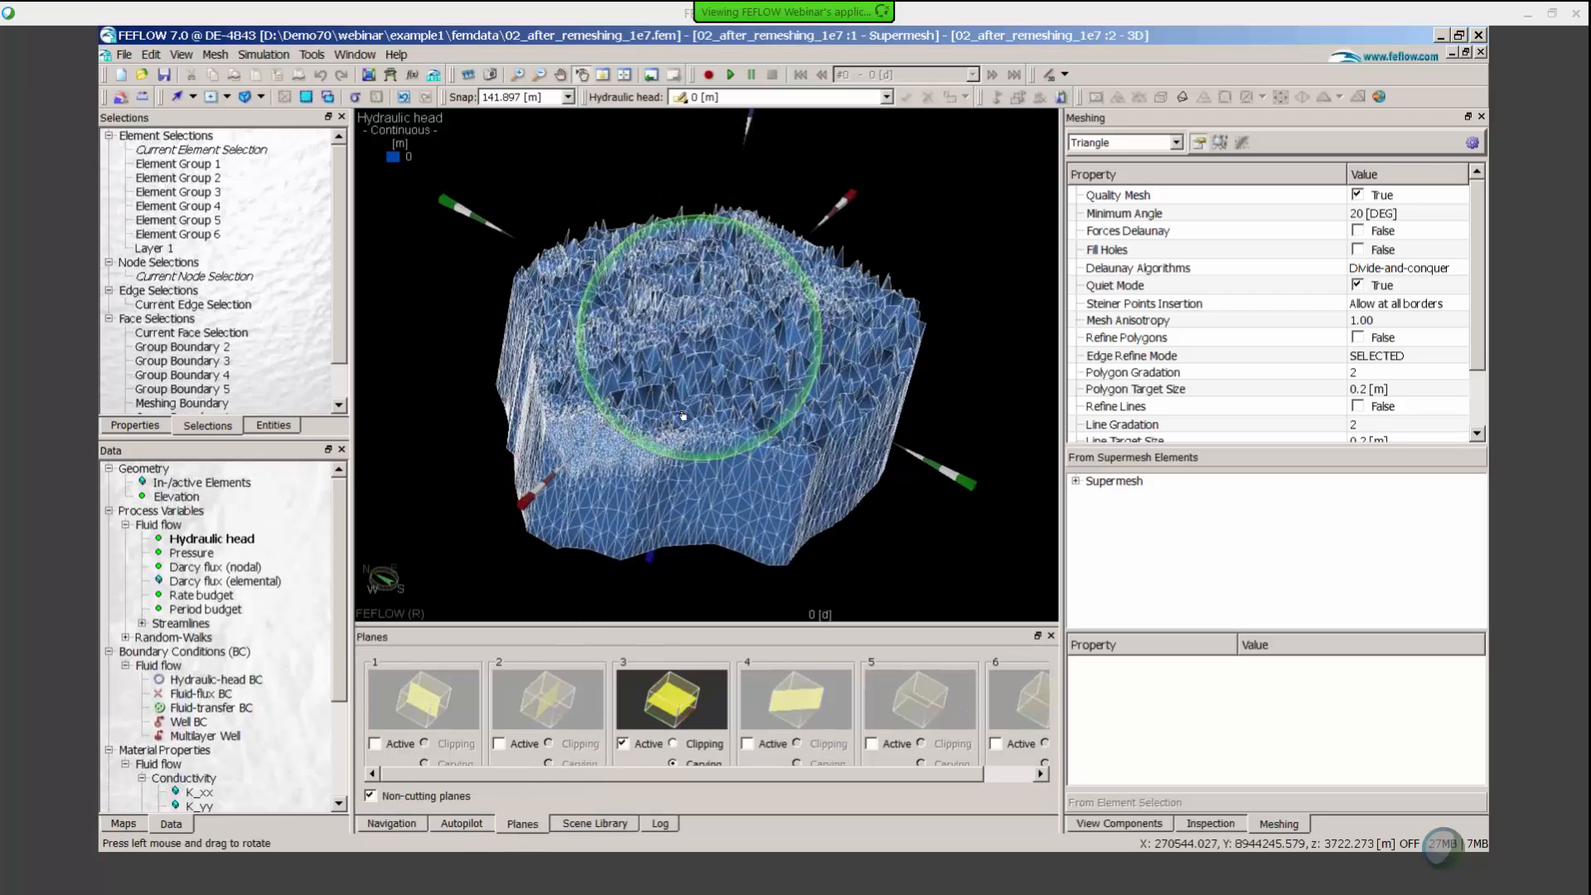
{"action": "left_click", "coordinate": [757, 746]}
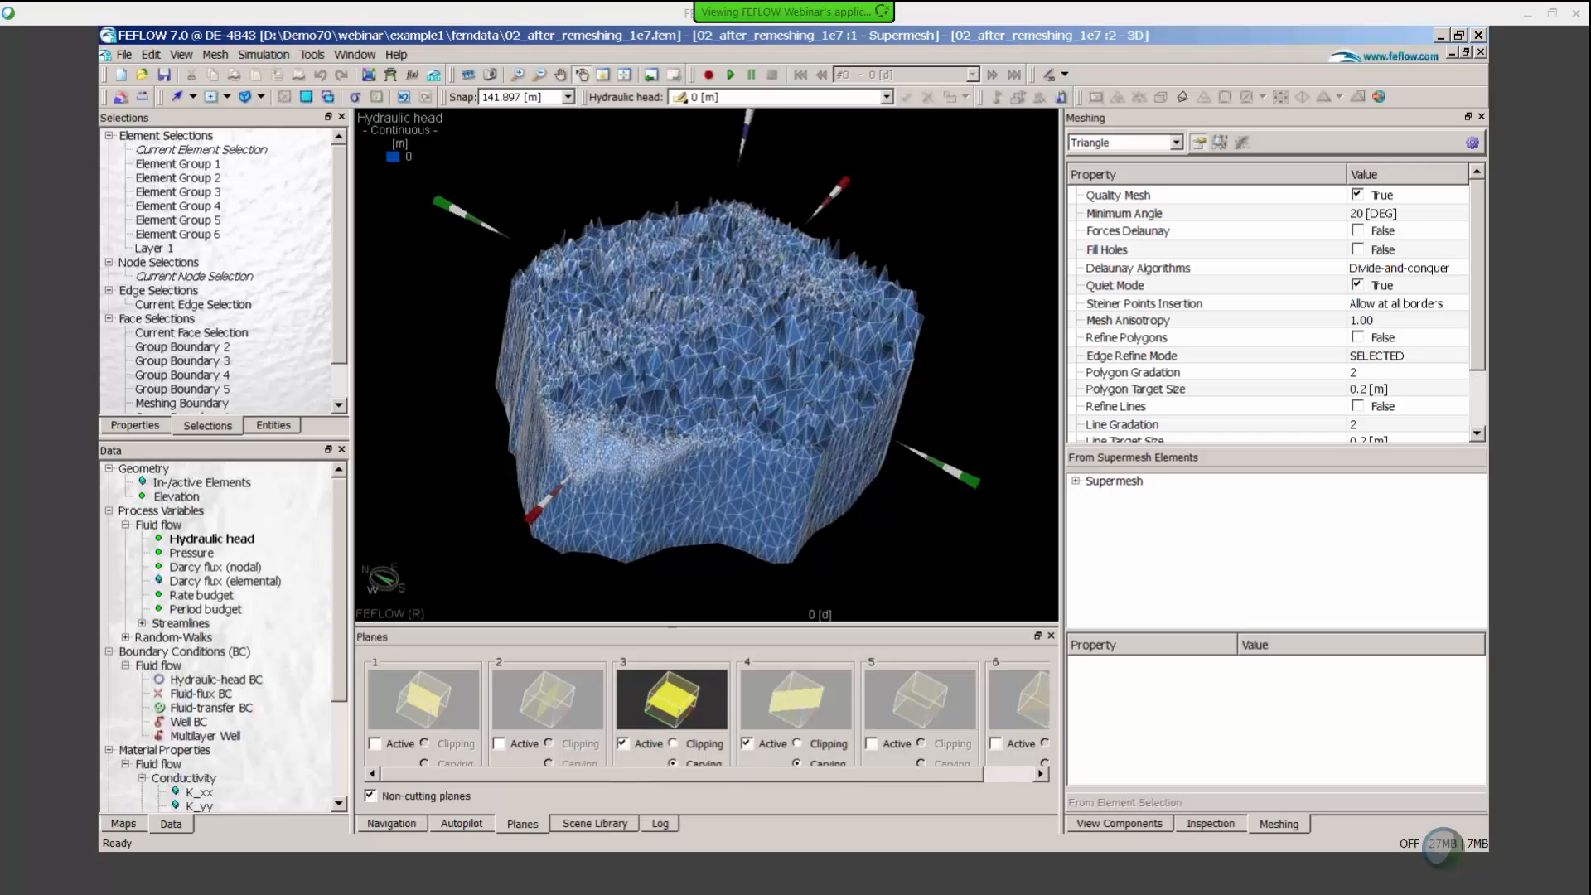
{"action": "left_click_drag", "start_coordinate": [701, 454], "coordinate": [687, 242]}
{"action": "right_click_drag", "start_coordinate": [687, 242], "coordinate": [688, 311]}
{"action": "mouse_move", "coordinate": [688, 310]}
{"action": "left_mouse_down"}
{"action": "mouse_move", "coordinate": [690, 373]}
{"action": "mouse_move", "coordinate": [689, 308]}
{"action": "left_mouse_up"}
{"action": "mouse_move", "coordinate": [676, 507]}
{"action": "left_mouse_down"}
{"action": "mouse_move", "coordinate": [732, 519]}
{"action": "mouse_move", "coordinate": [638, 476]}
{"action": "mouse_move", "coordinate": [653, 497]}
{"action": "left_mouse_up"}
{"action": "left_click", "coordinate": [622, 743]}
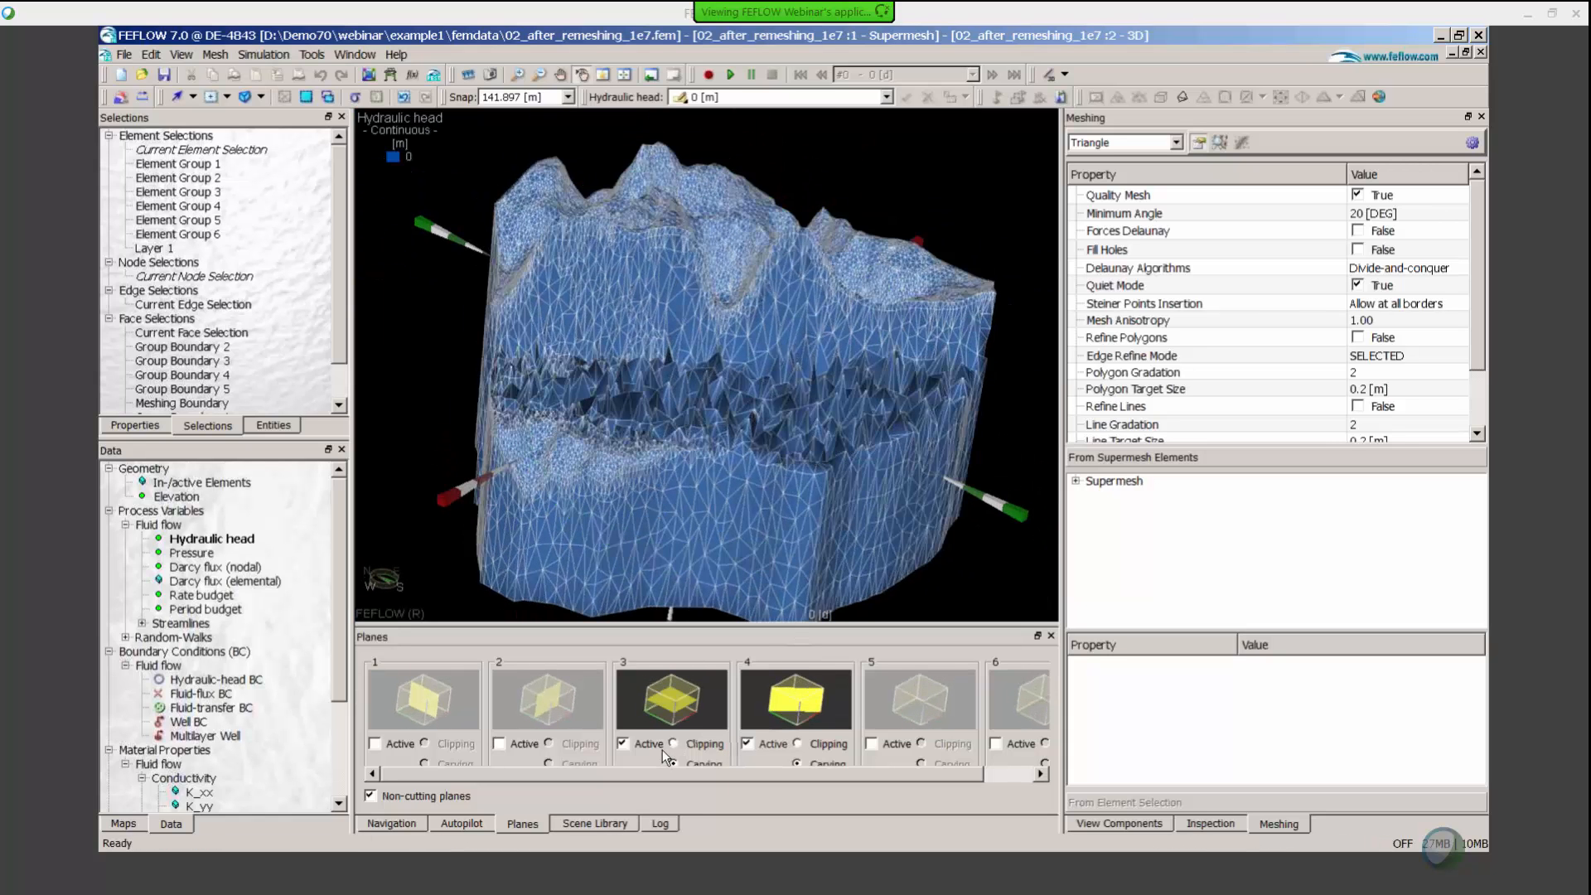
{"action": "left_click", "coordinate": [747, 743]}
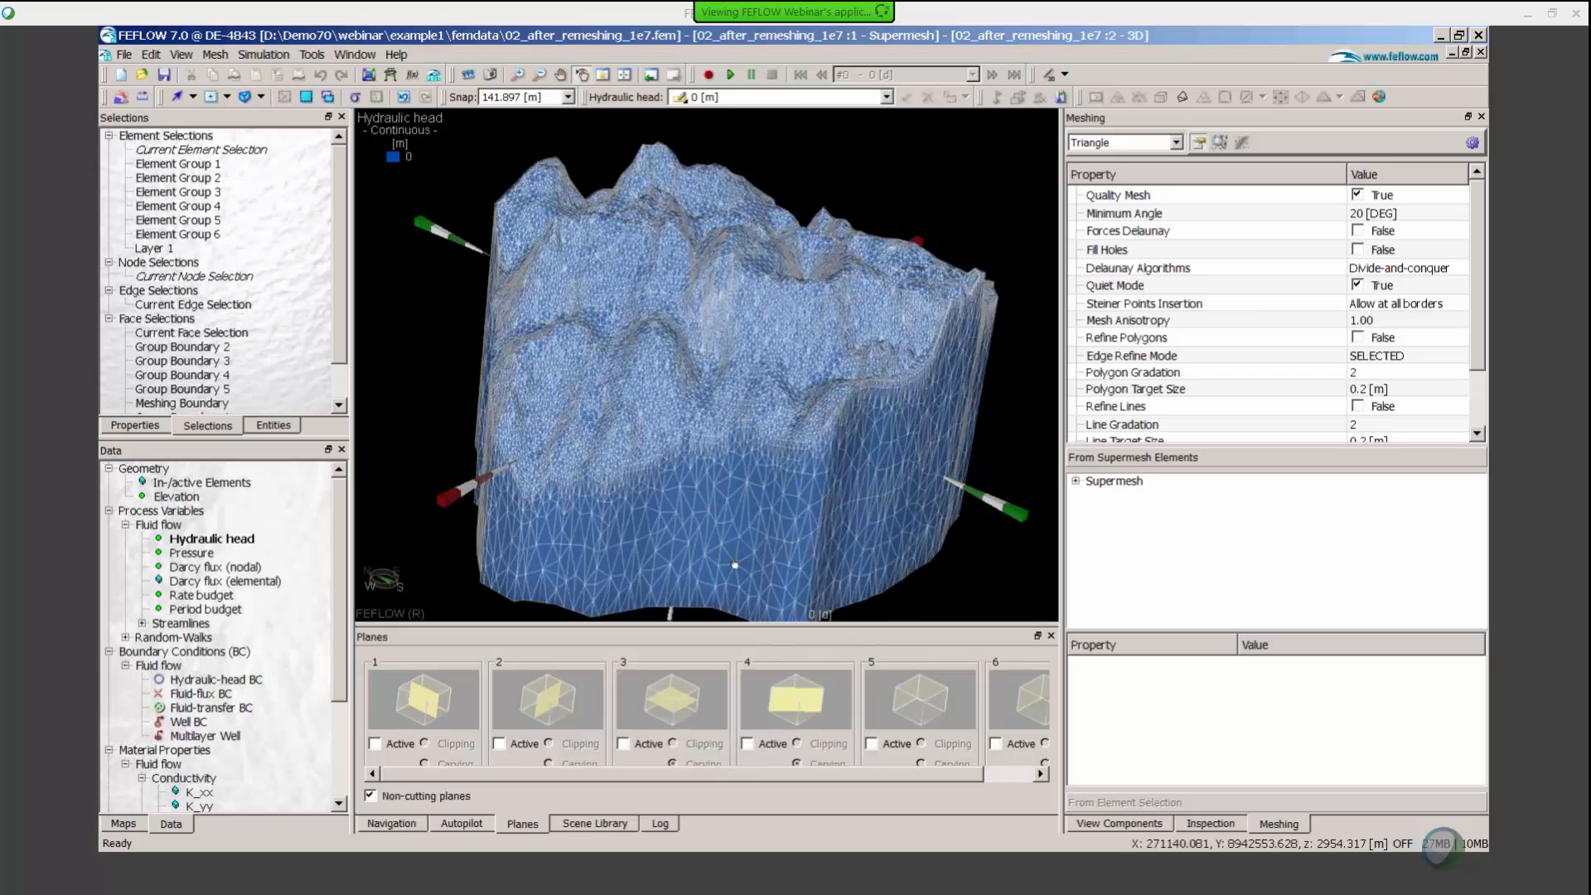
Examine the terrain surface and side walls of the remeshed model from several viewing angles
{"action": "left_click_drag", "start_coordinate": [667, 507], "coordinate": [600, 563]}
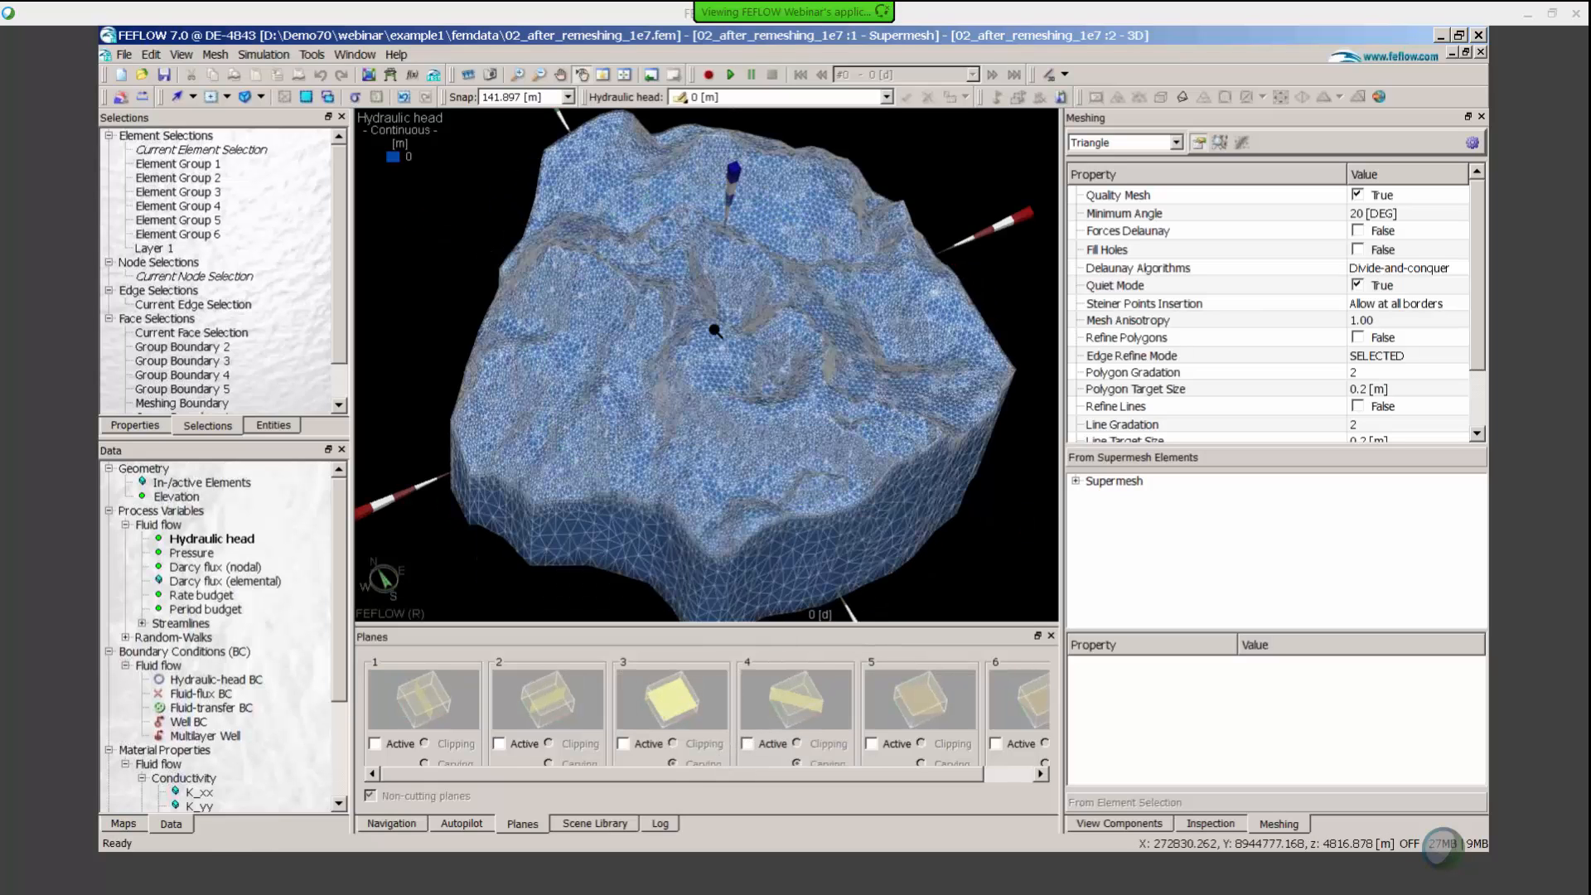
{"action": "mouse_move", "coordinate": [713, 329]}
{"action": "right_mouse_down"}
{"action": "mouse_move", "coordinate": [797, 305]}
{"action": "mouse_move", "coordinate": [719, 328]}
{"action": "right_mouse_up"}
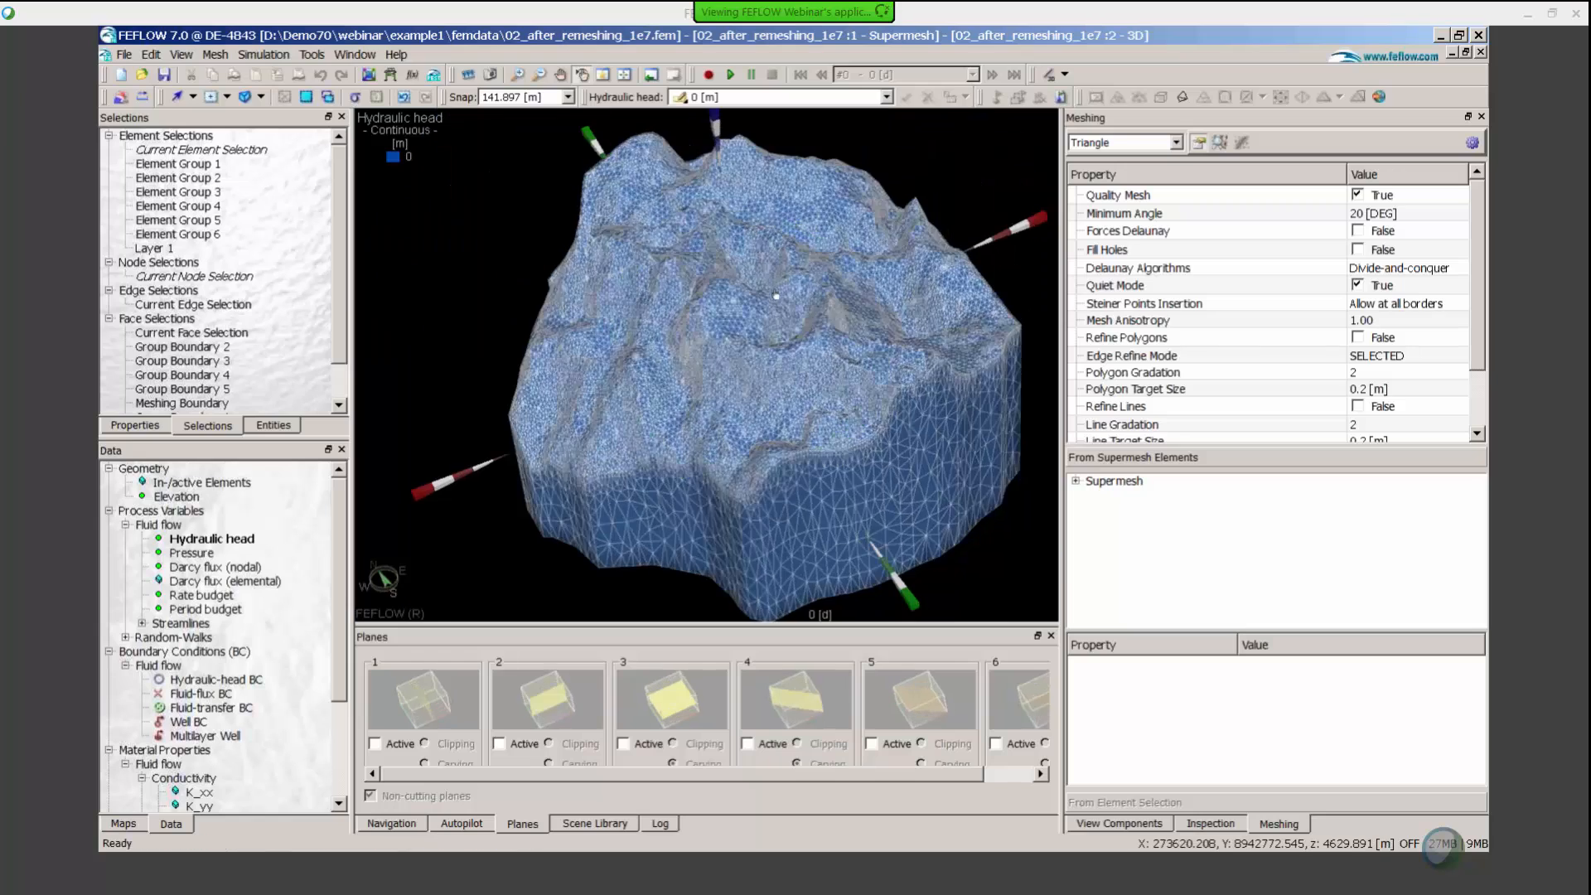
{"action": "left_click_drag", "start_coordinate": [719, 328], "coordinate": [738, 235]}
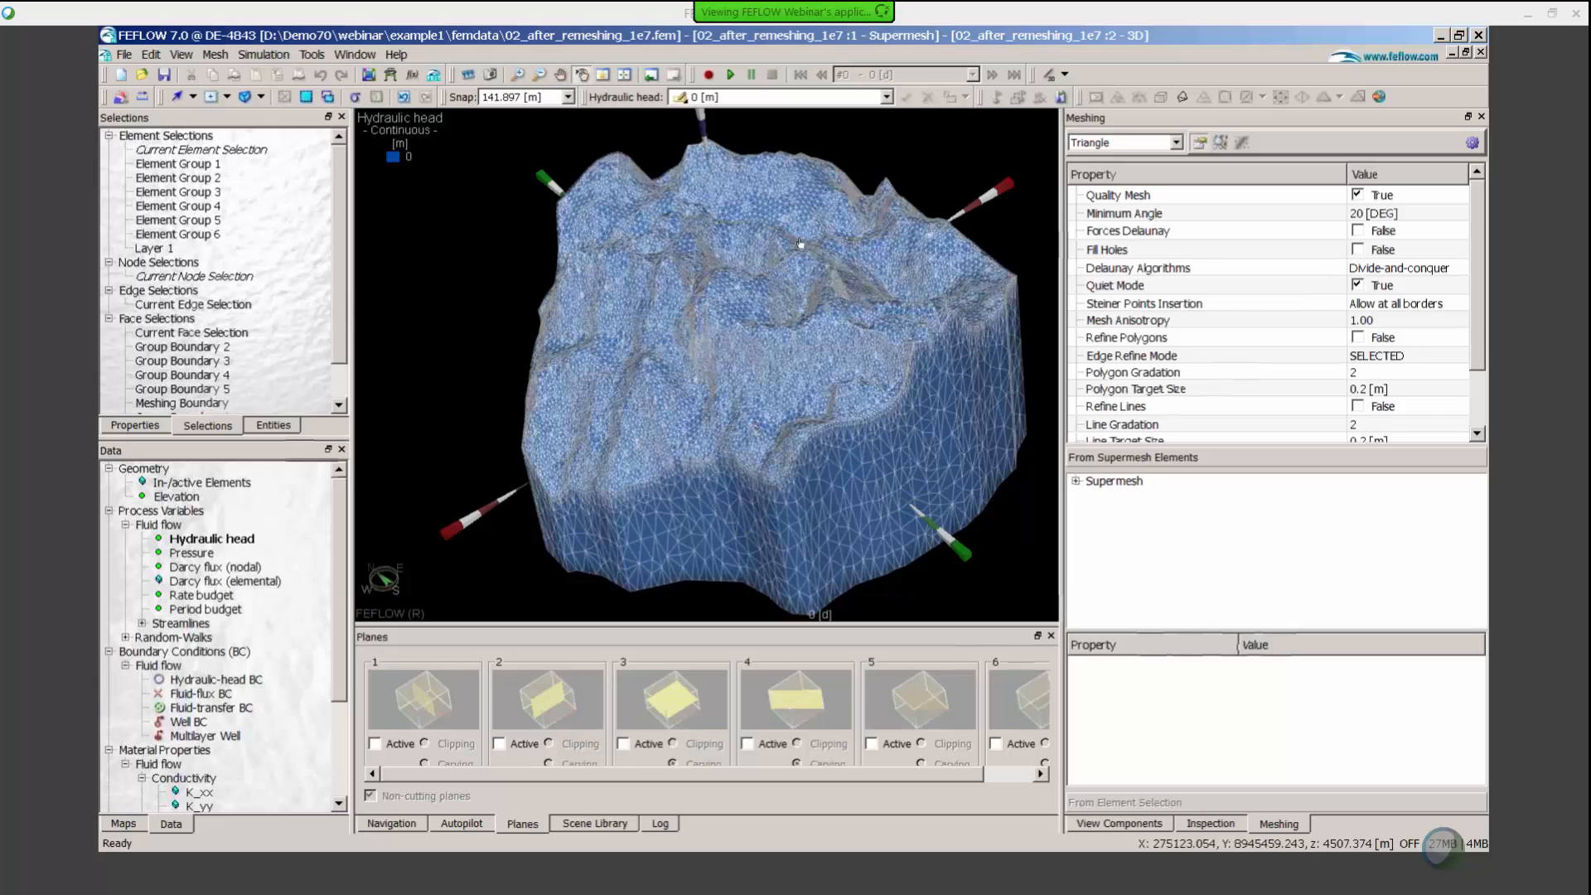
{"action": "mouse_move", "coordinate": [740, 247]}
{"action": "left_mouse_down"}
{"action": "mouse_move", "coordinate": [775, 316]}
{"action": "mouse_move", "coordinate": [756, 306]}
{"action": "mouse_move", "coordinate": [756, 327]}
{"action": "mouse_move", "coordinate": [788, 351]}
{"action": "mouse_move", "coordinate": [788, 267]}
{"action": "left_mouse_up"}
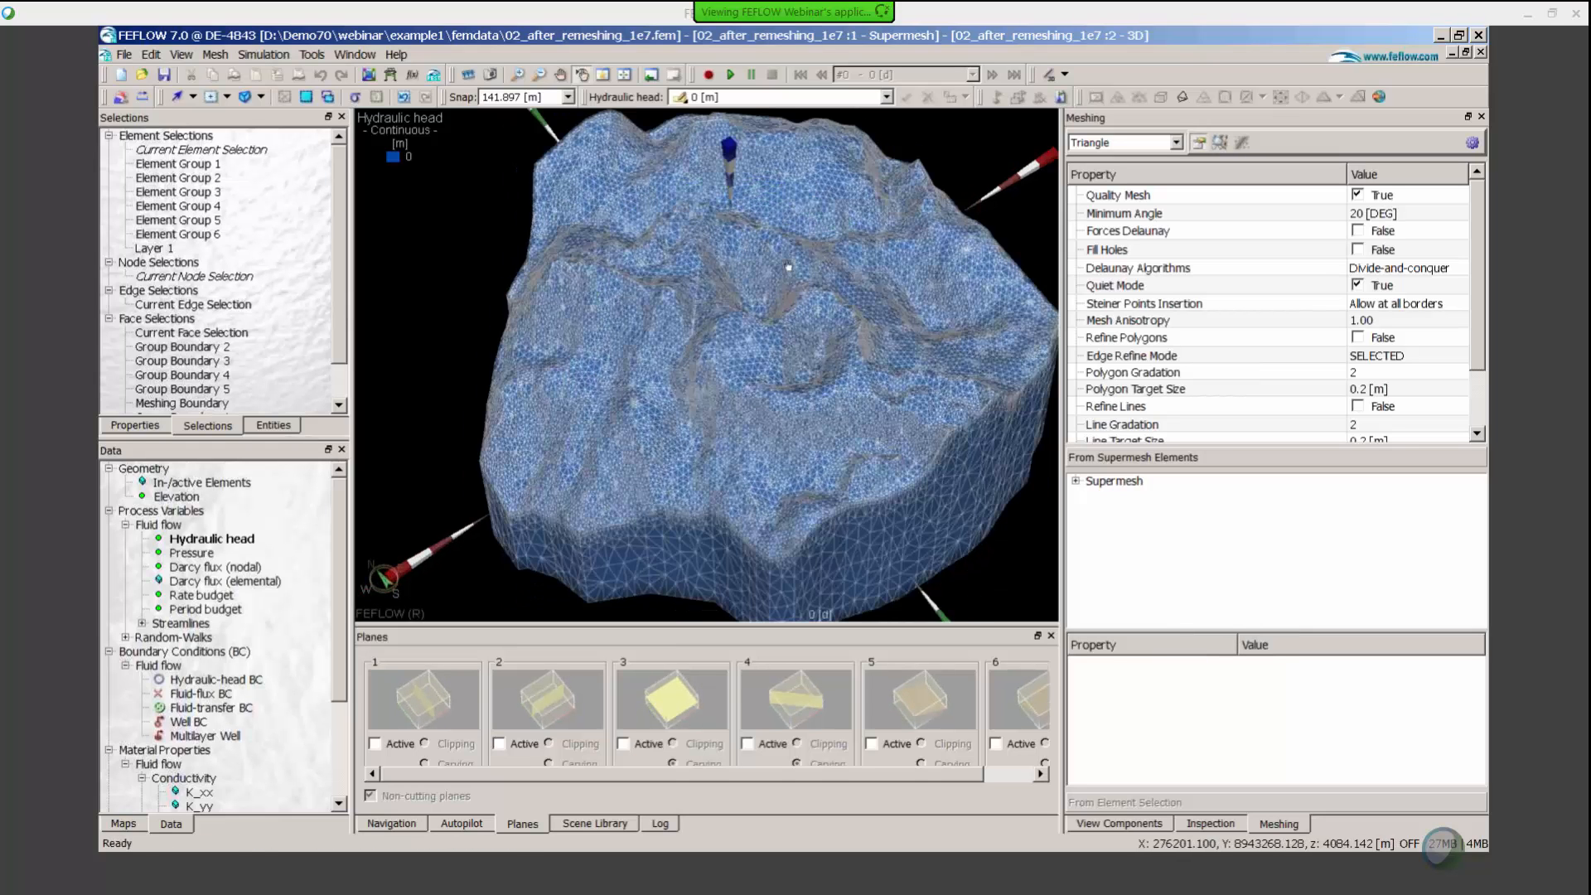
{"action": "right_click_drag", "start_coordinate": [750, 272], "coordinate": [750, 302]}
{"action": "right_click_drag", "start_coordinate": [837, 358], "coordinate": [788, 433]}
{"action": "left_click_drag", "start_coordinate": [788, 433], "coordinate": [874, 440]}
{"action": "right_click_drag", "start_coordinate": [799, 494], "coordinate": [781, 500]}
{"action": "left_click_drag", "start_coordinate": [782, 499], "coordinate": [795, 464]}
Activate the stored element selection Element Group 1 to highlight it in the 3D view
{"action": "left_click", "coordinate": [199, 220]}
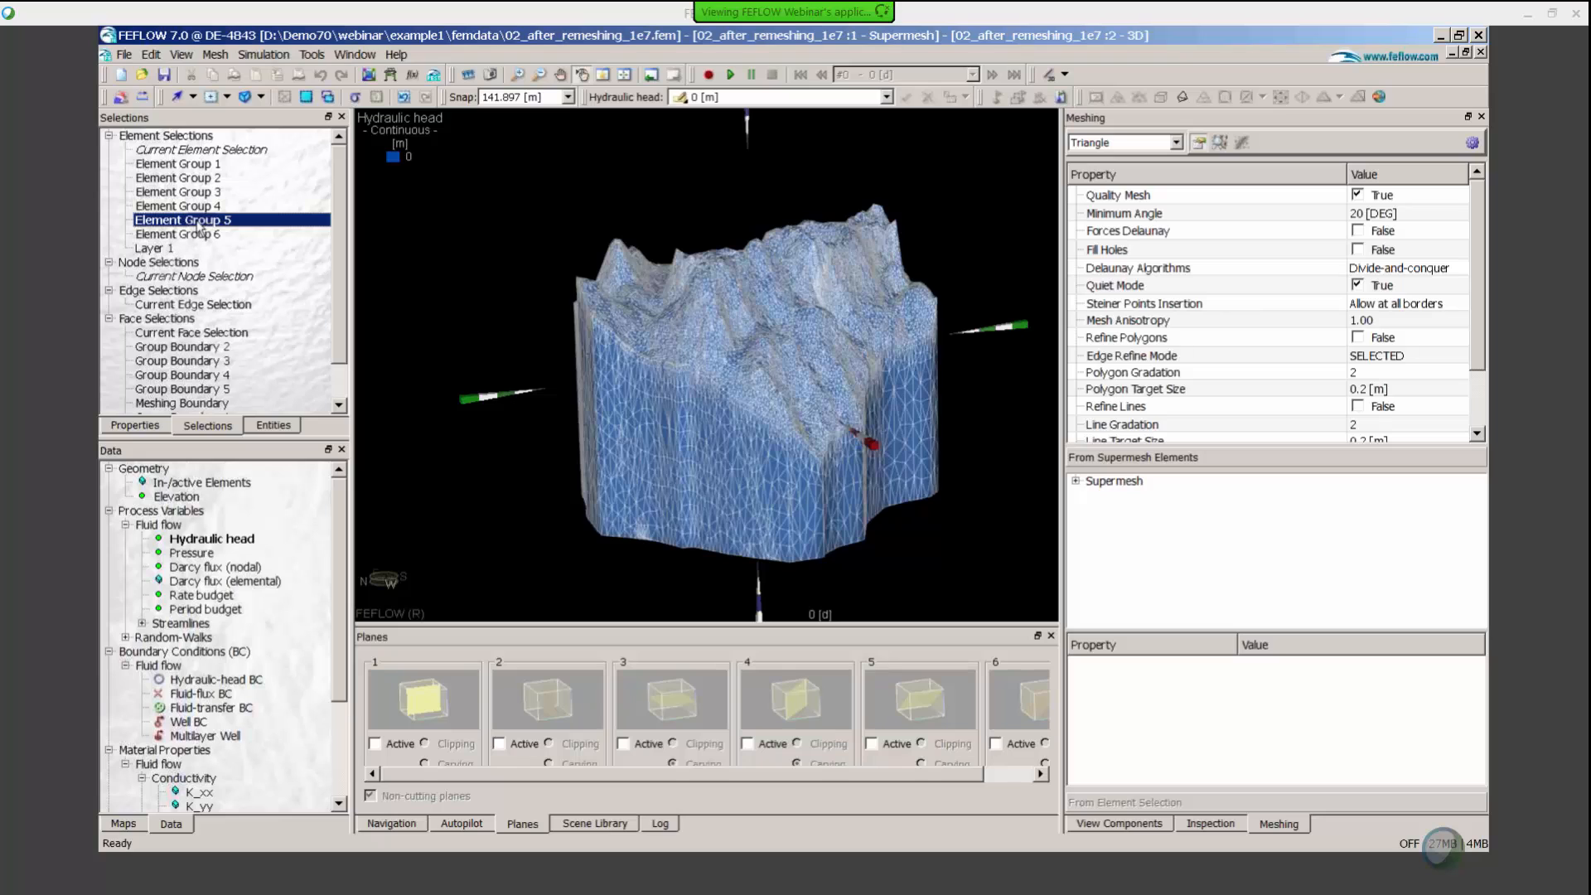
{"action": "left_click", "coordinate": [218, 165]}
{"action": "left_click_drag", "start_coordinate": [862, 464], "coordinate": [777, 420]}
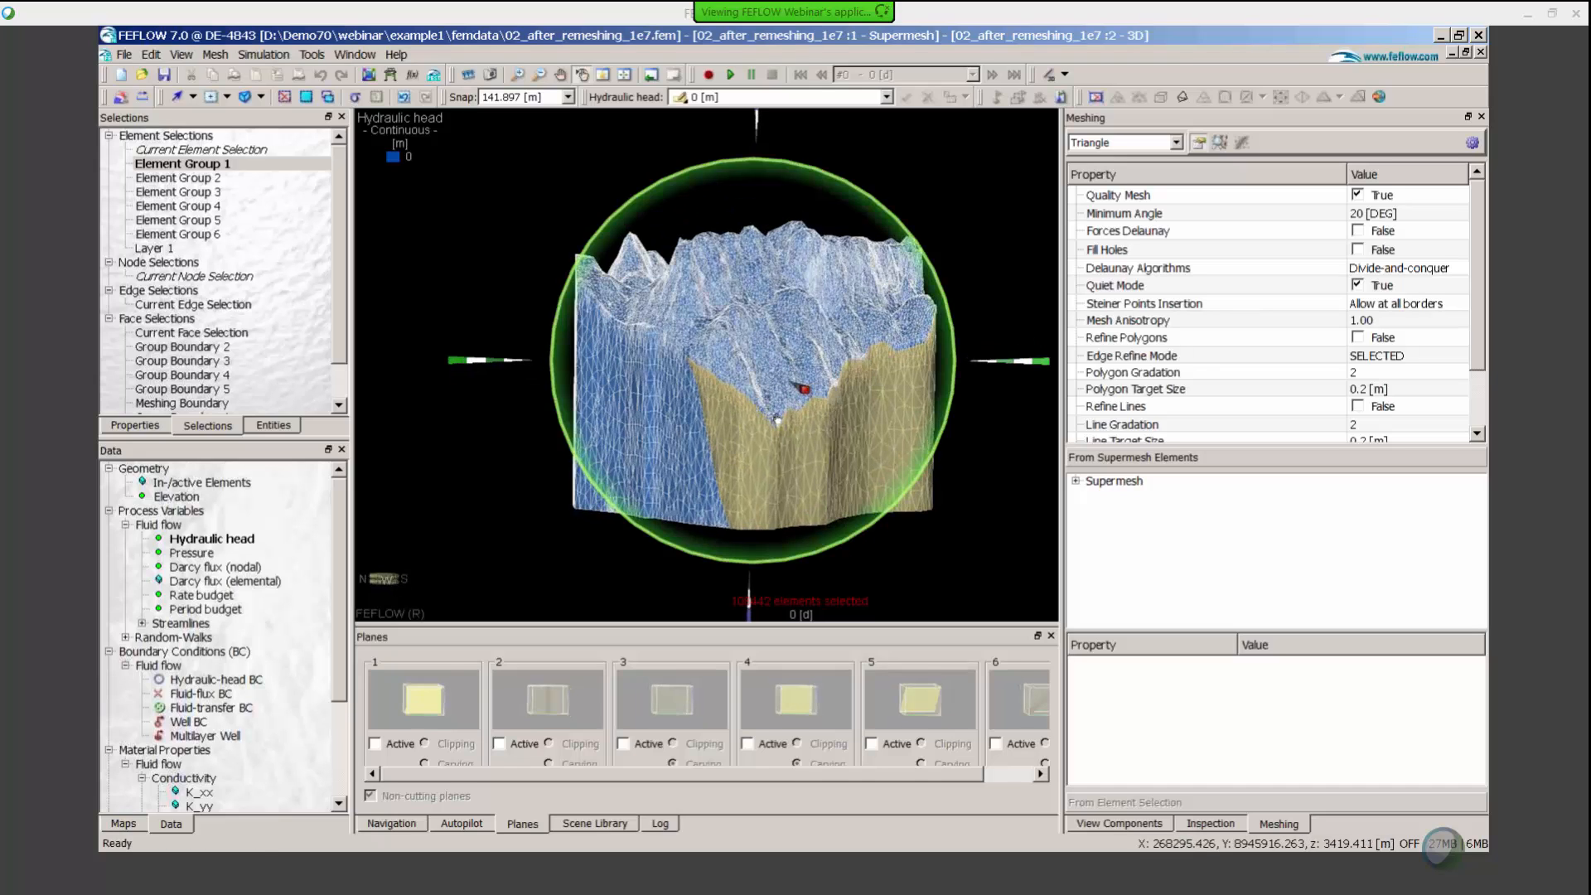
Choose TetGen as the mesh generator and add Element Group 1 as a mesh item for meshing from an element selection
{"action": "left_click", "coordinate": [1176, 142]}
{"action": "left_click", "coordinate": [1102, 170]}
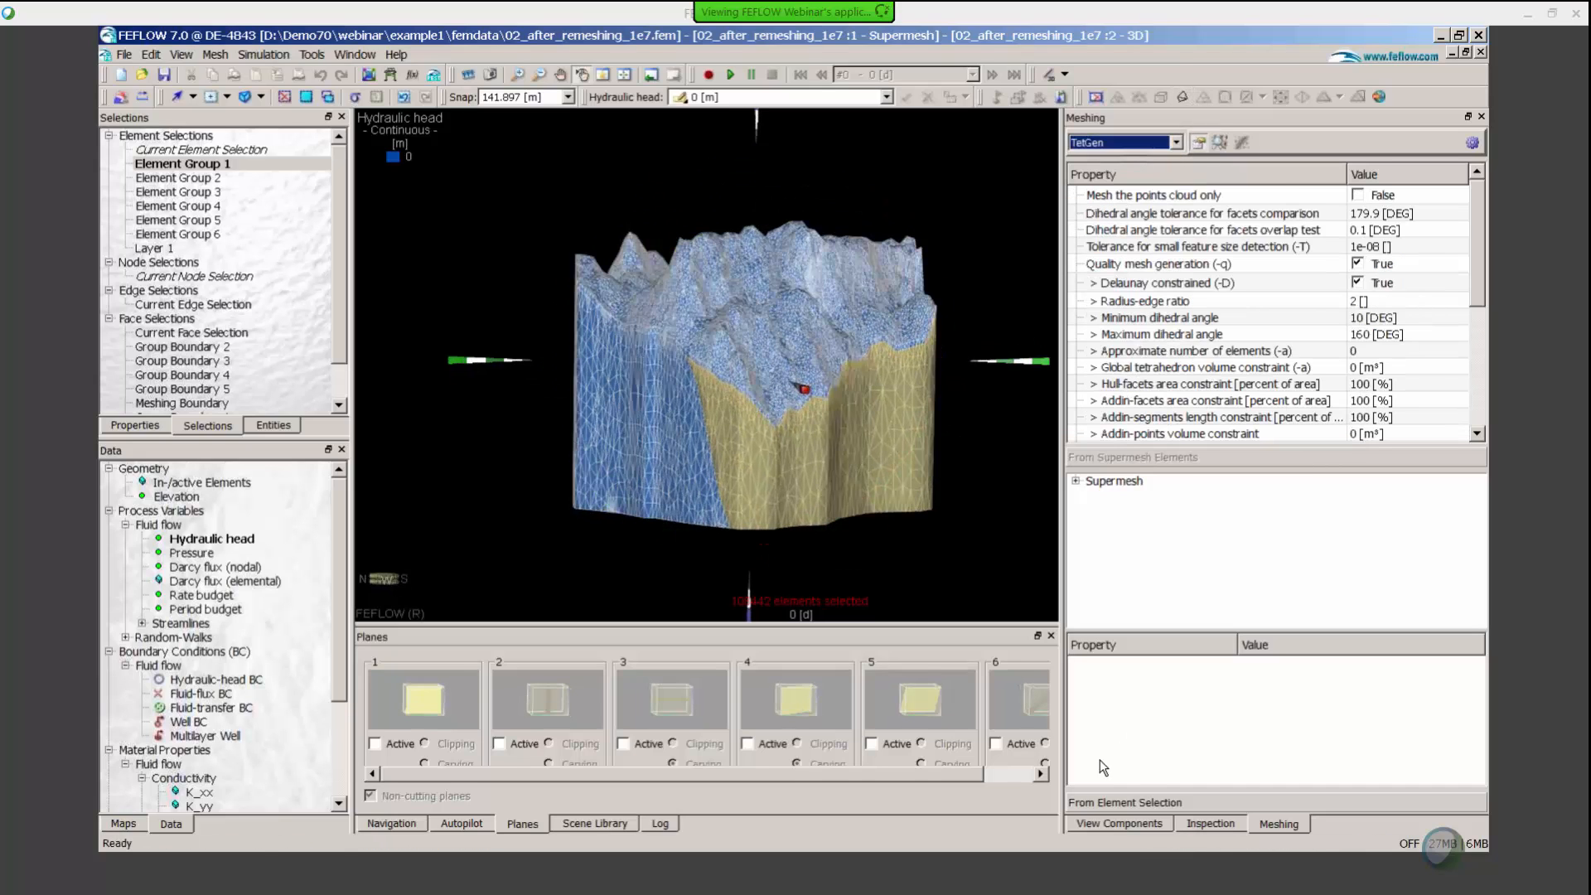
{"action": "left_click", "coordinate": [1193, 804]}
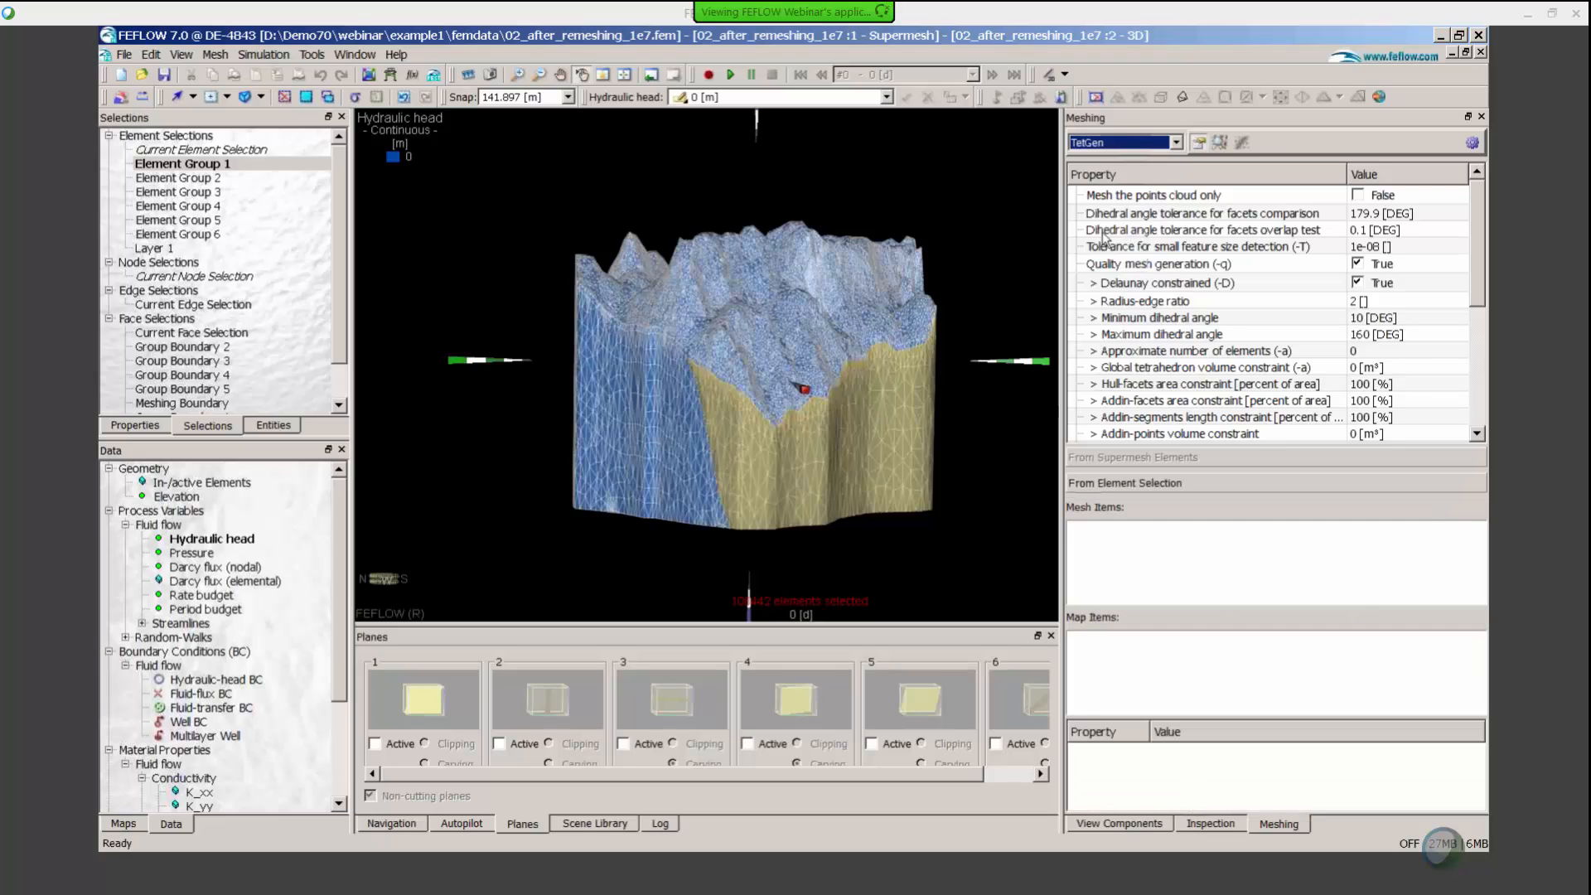
{"action": "left_click", "coordinate": [179, 166]}
{"action": "left_click_drag", "start_coordinate": [179, 166], "coordinate": [1234, 545]}
{"action": "left_click", "coordinate": [1092, 528]}
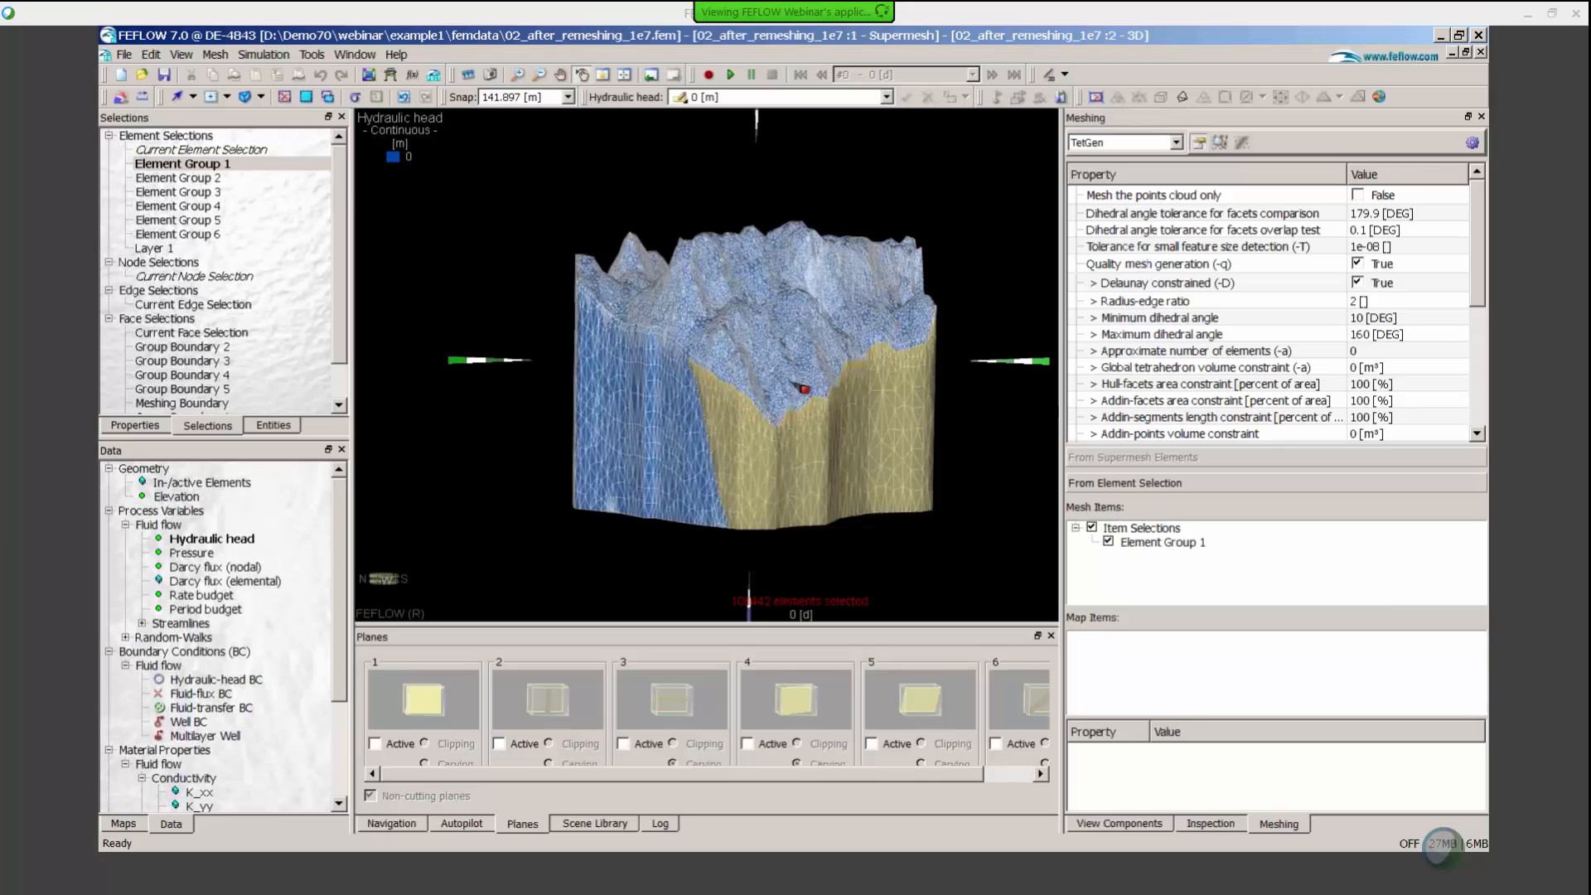
Load the map karst_points.dat from the import+export folder and add it to the map items for remeshing
{"action": "left_click", "coordinate": [124, 824]}
{"action": "right_click", "coordinate": [206, 659]}
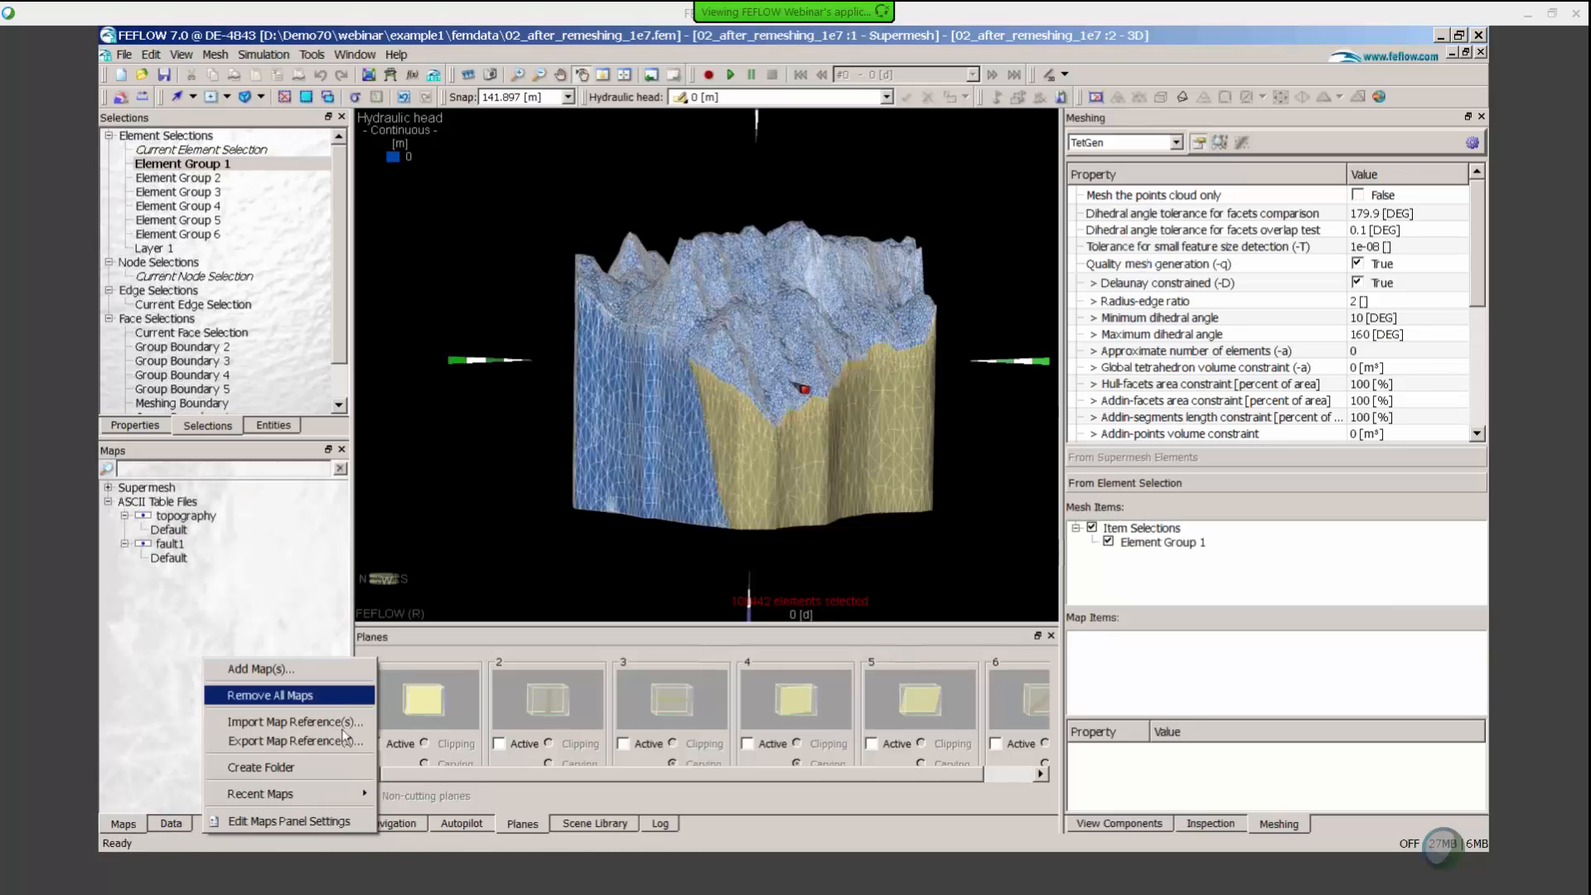
{"action": "left_click", "coordinate": [289, 671]}
{"action": "left_click", "coordinate": [679, 331]}
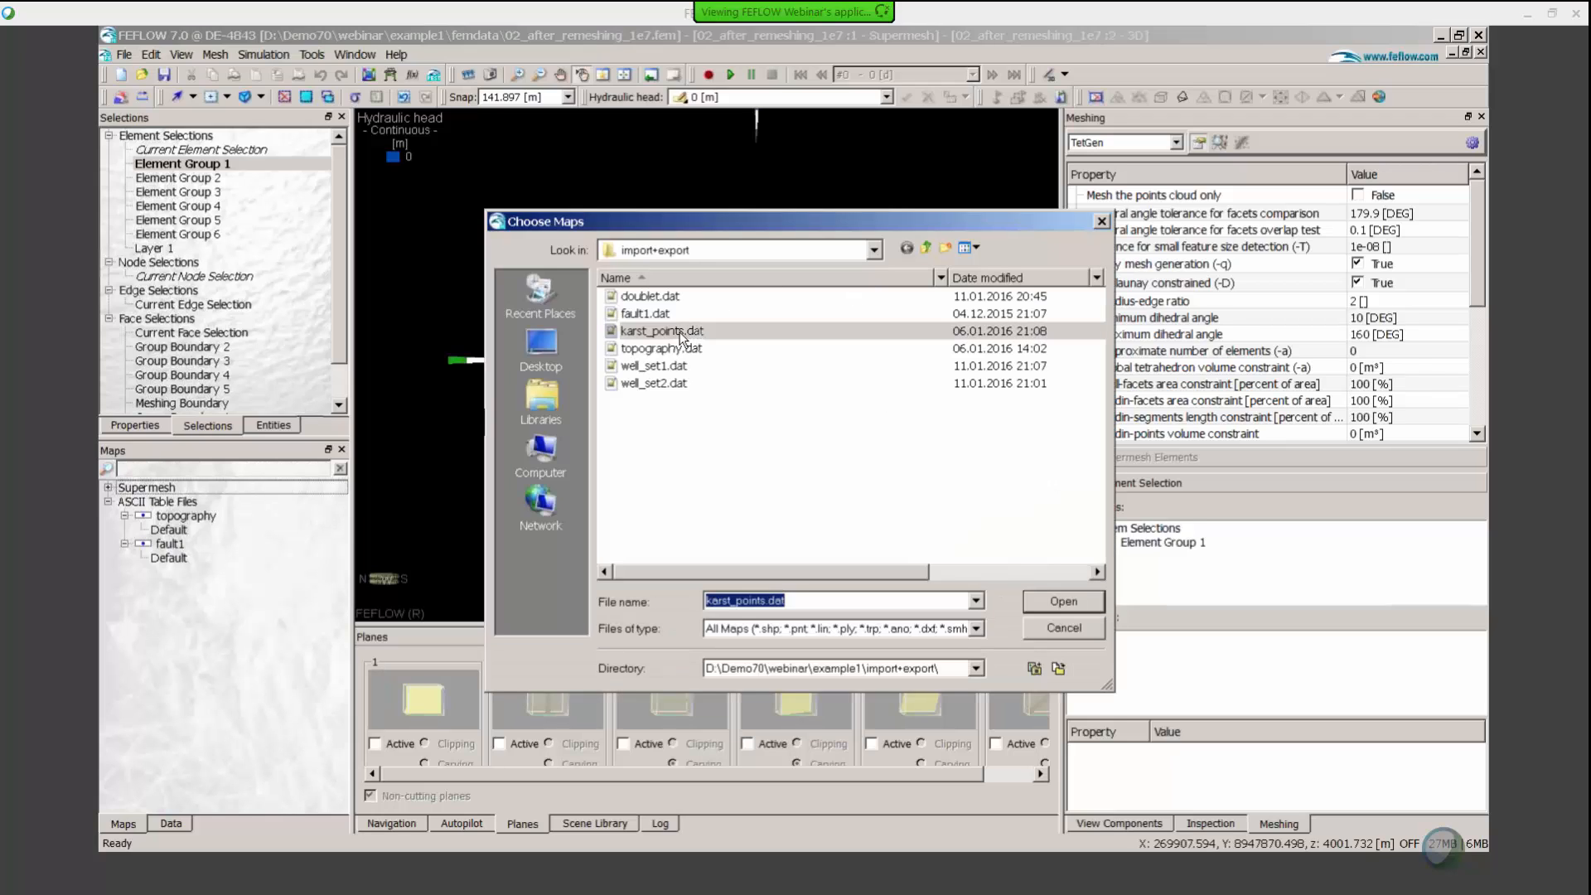
{"action": "double_click", "coordinate": [680, 332]}
{"action": "left_click_drag", "start_coordinate": [179, 516], "coordinate": [1193, 690]}
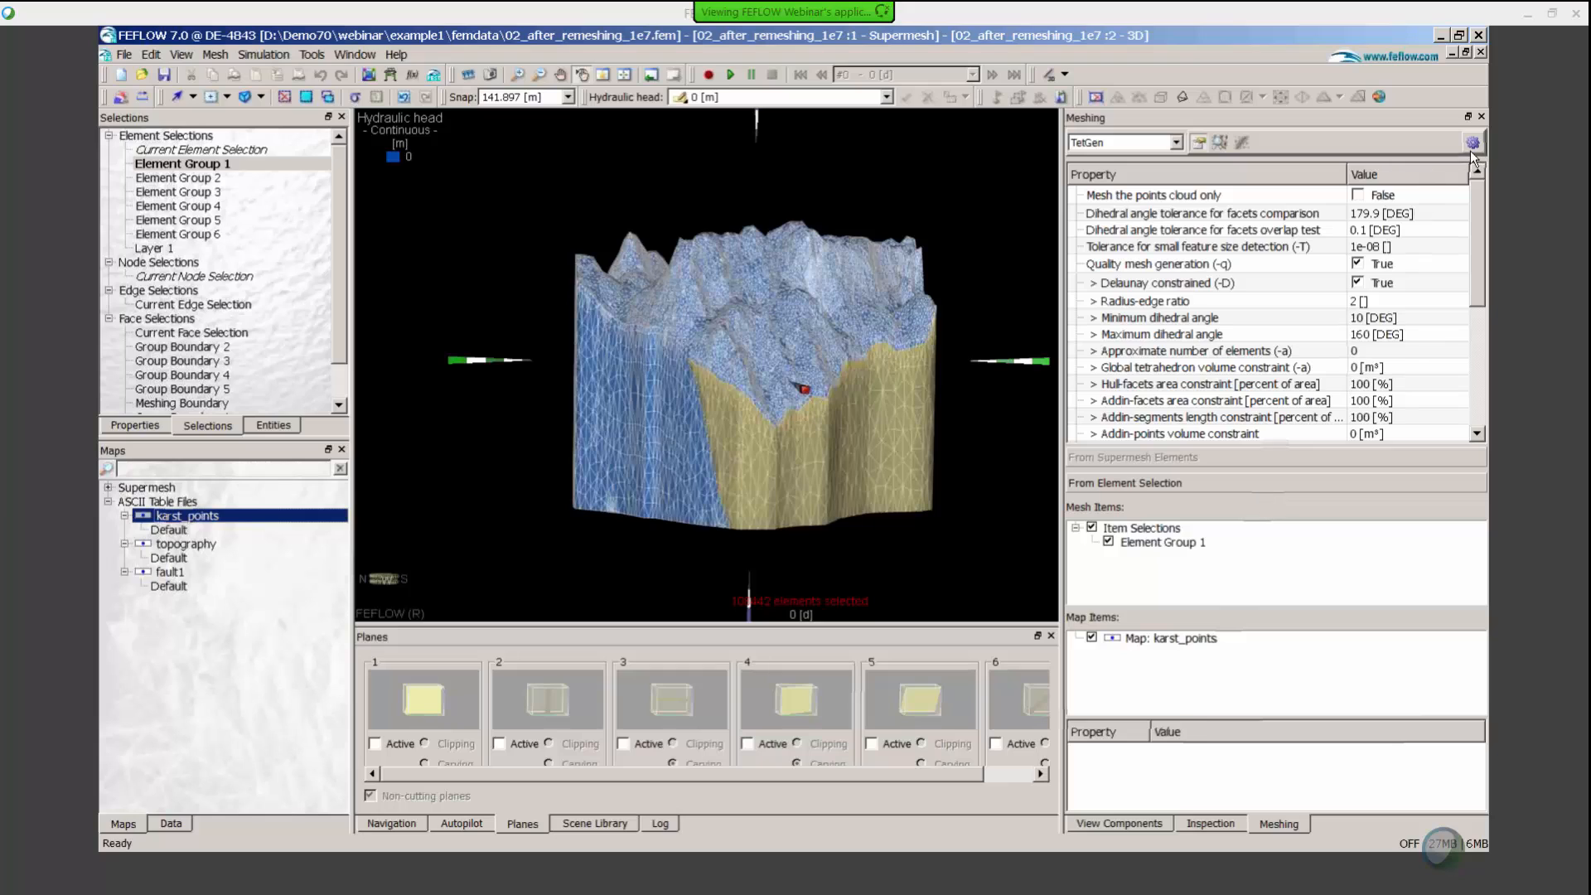
Open the problem file regional_unstruct12.fem from the femdata folder of the FEFLOW70 RegionalUnstructured training project
{"action": "left_click", "coordinate": [142, 75]}
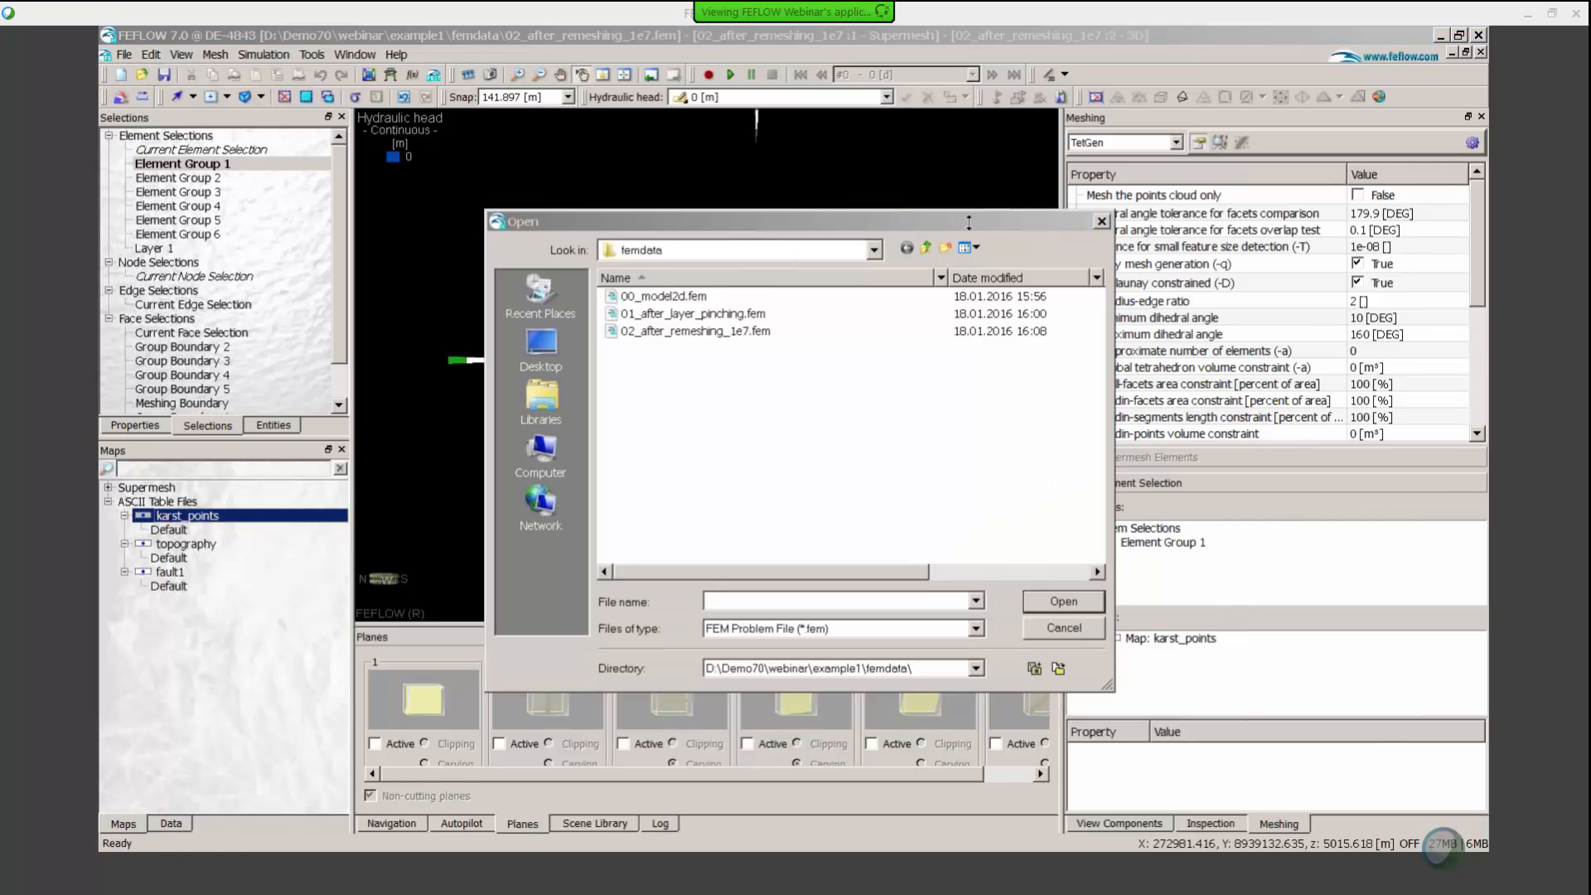
{"action": "left_click", "coordinate": [759, 250]}
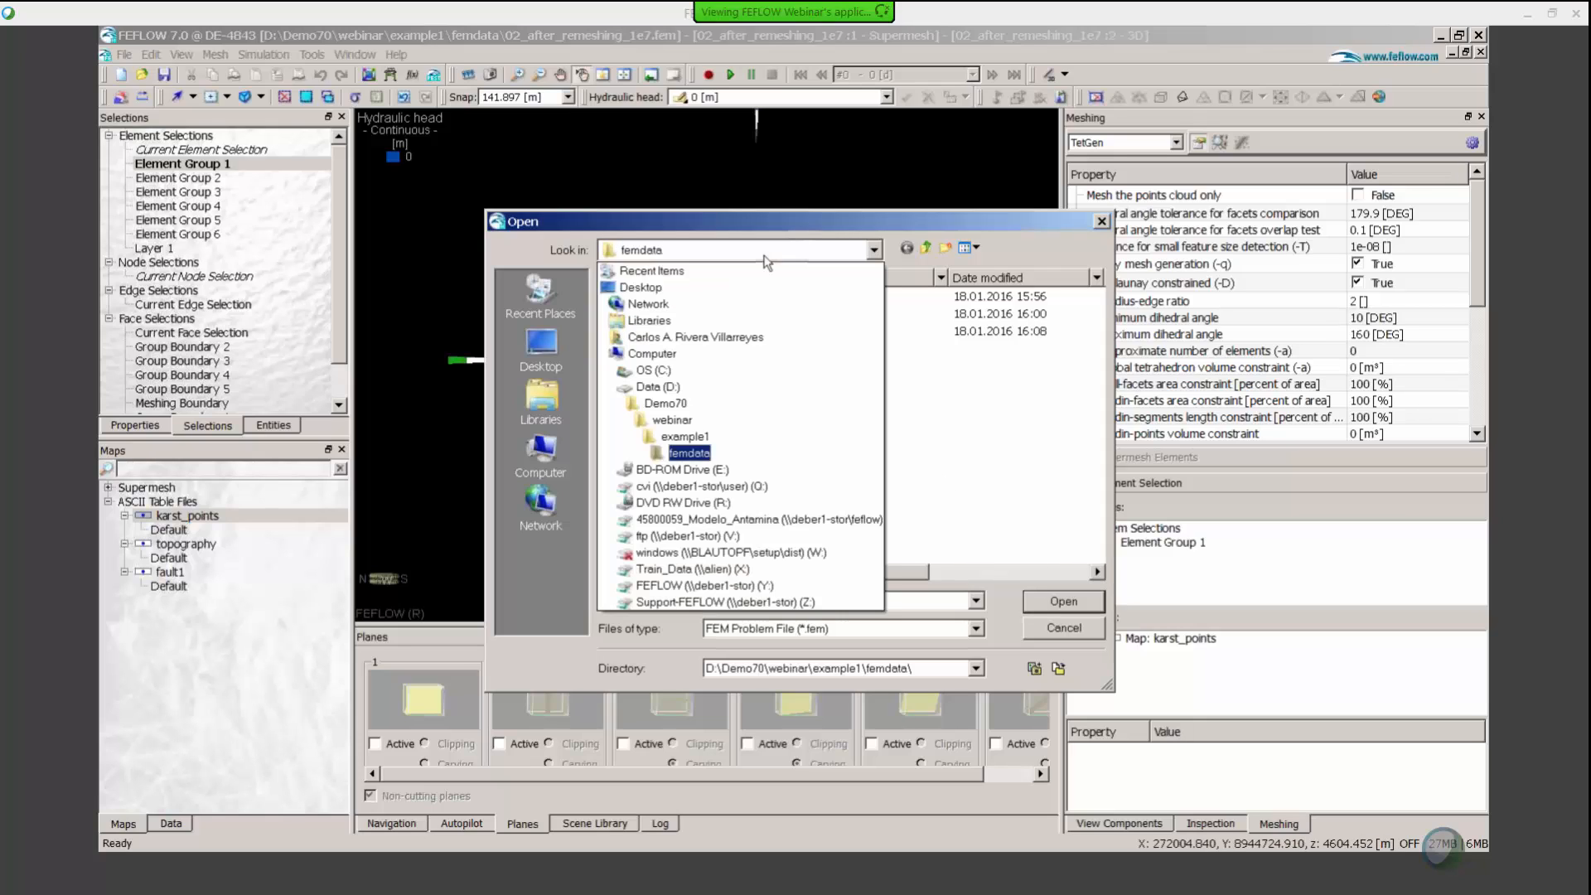
{"action": "left_click", "coordinate": [690, 387]}
{"action": "left_click", "coordinate": [642, 296]}
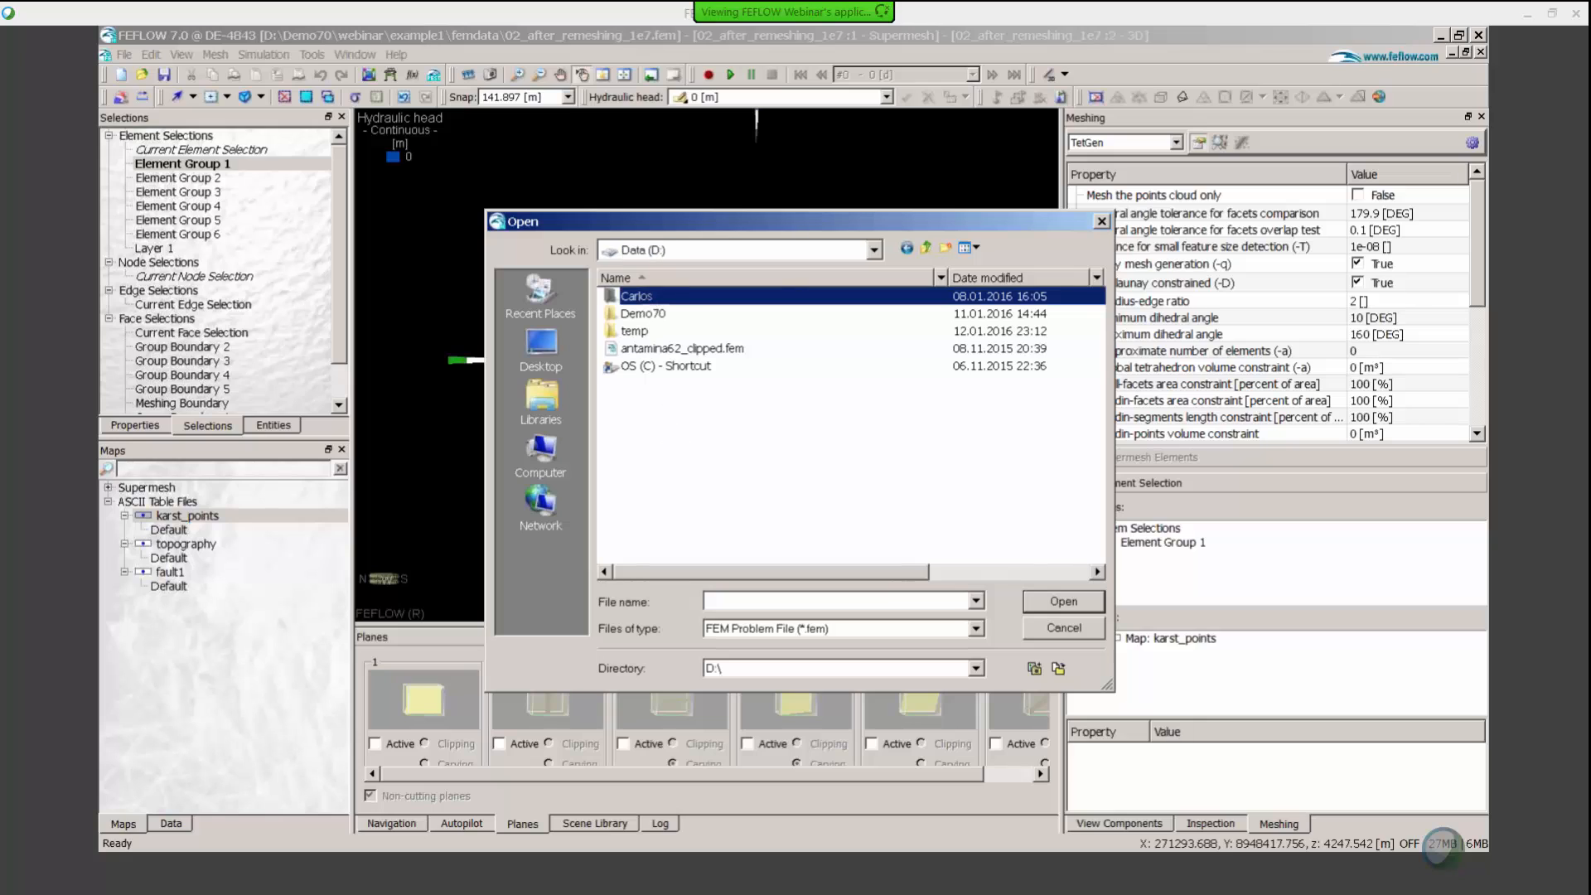
{"action": "double_click", "coordinate": [642, 297]}
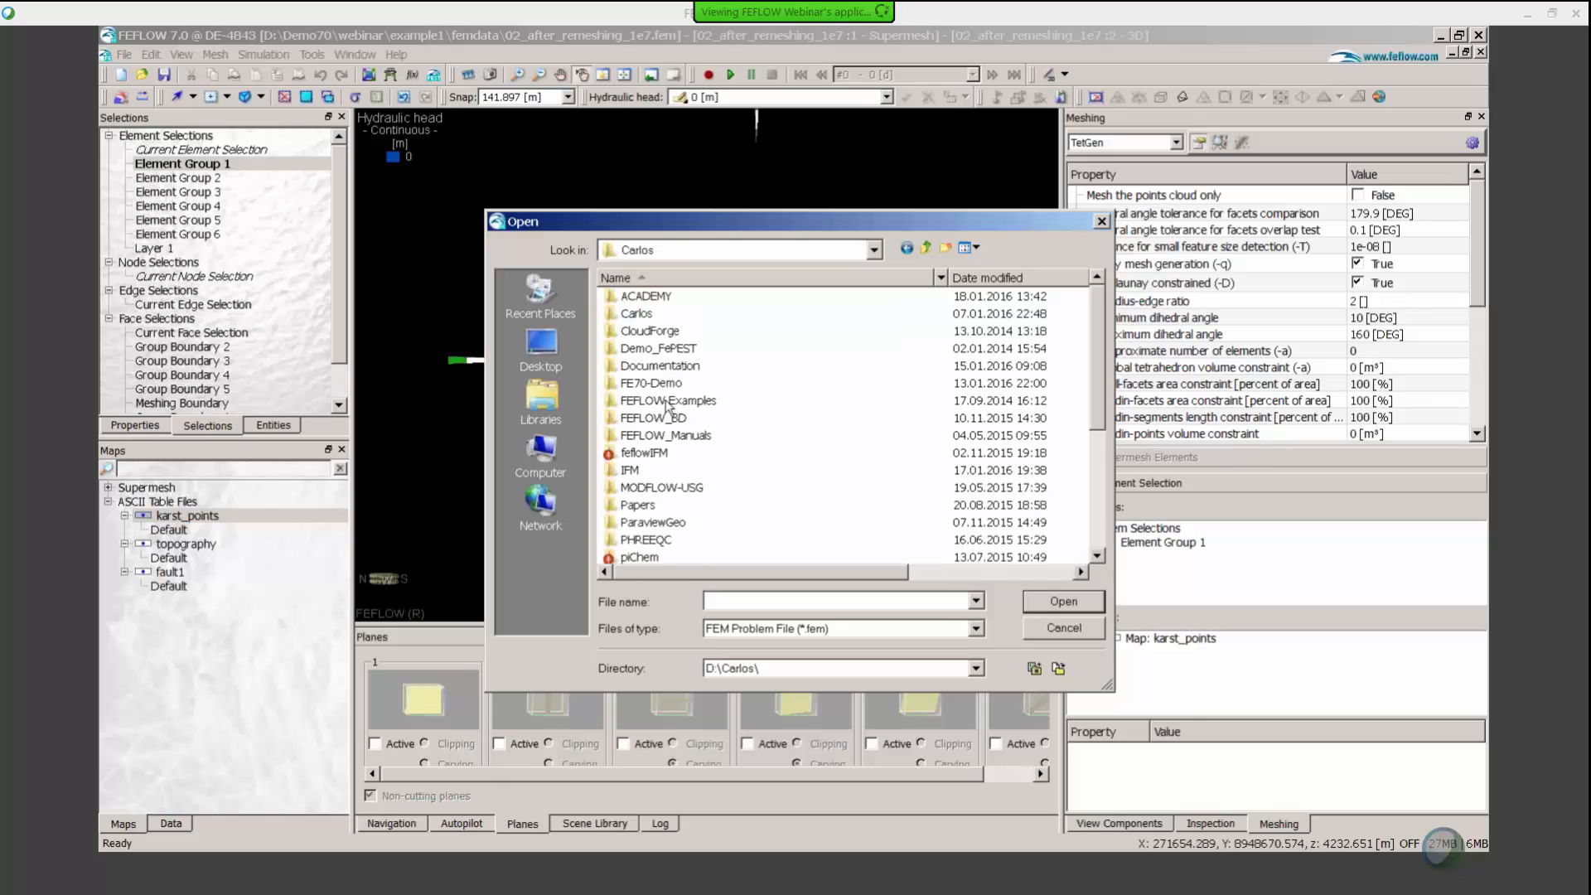
{"action": "scroll", "coordinate": [663, 447], "scroll_direction": "down", "scroll_amount": 5}
{"action": "double_click", "coordinate": [692, 489]}
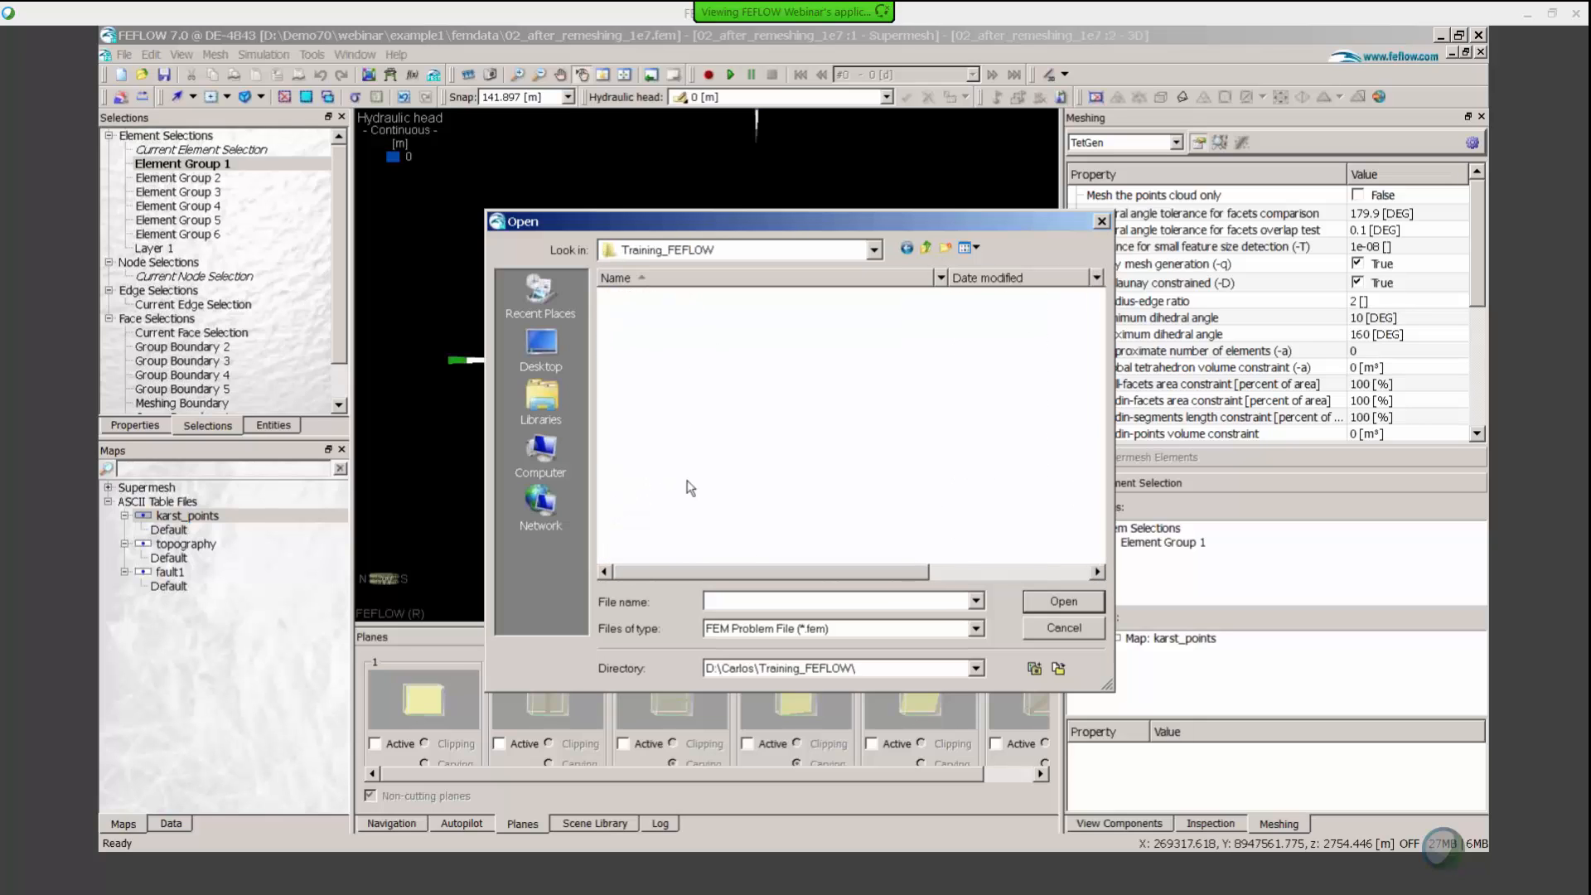
{"action": "double_click", "coordinate": [658, 348]}
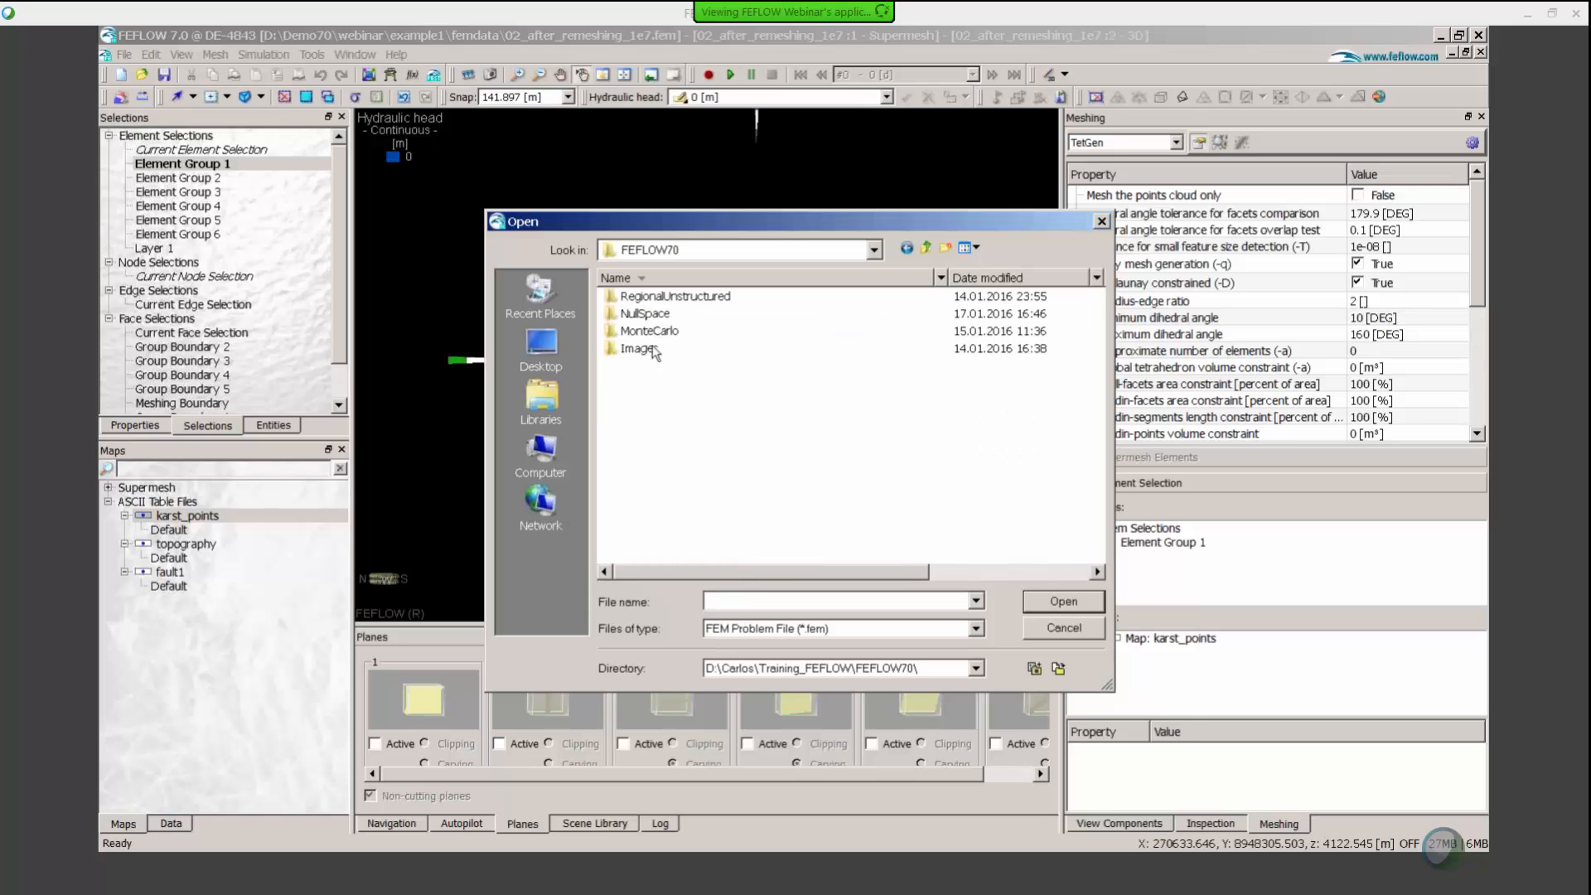
{"action": "double_click", "coordinate": [662, 296]}
{"action": "left_click", "coordinate": [642, 297]}
{"action": "double_click", "coordinate": [642, 297]}
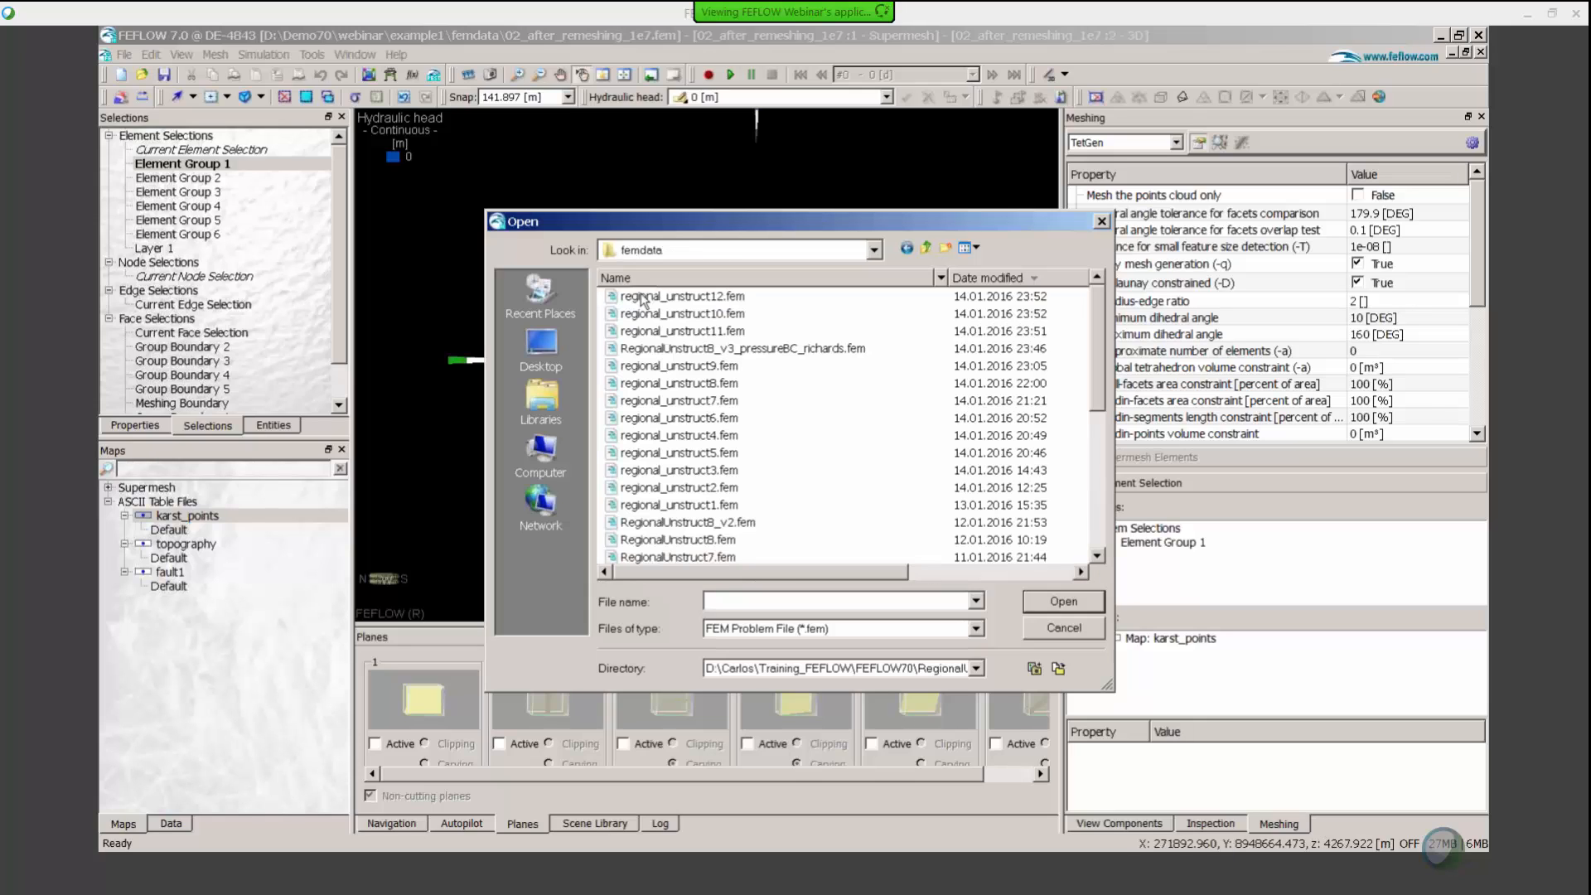
{"action": "left_click", "coordinate": [696, 298]}
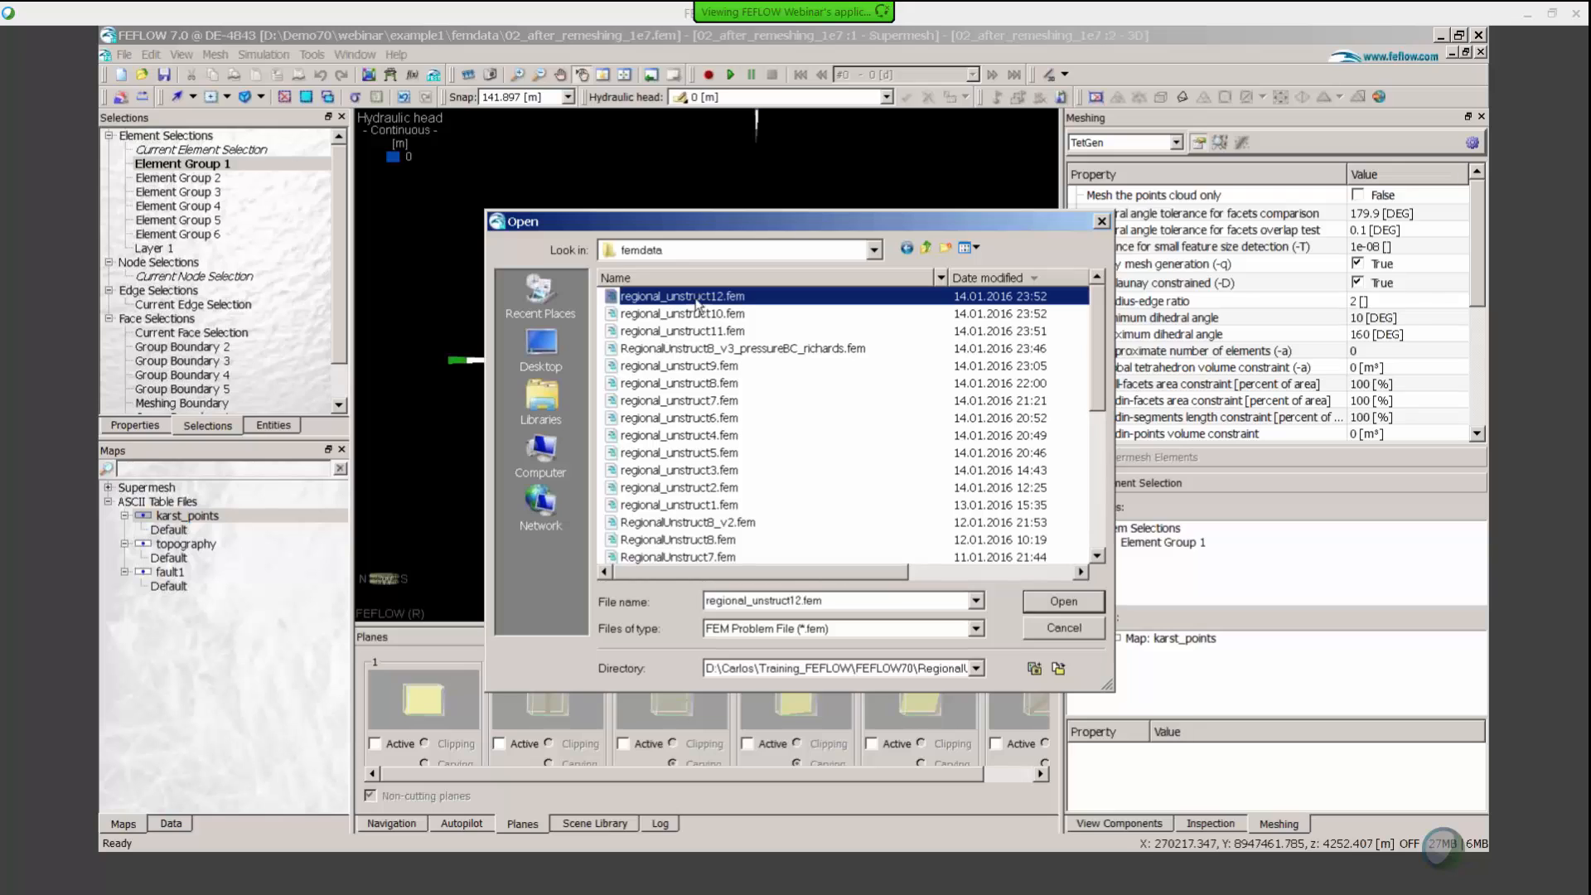
{"action": "double_click", "coordinate": [706, 297]}
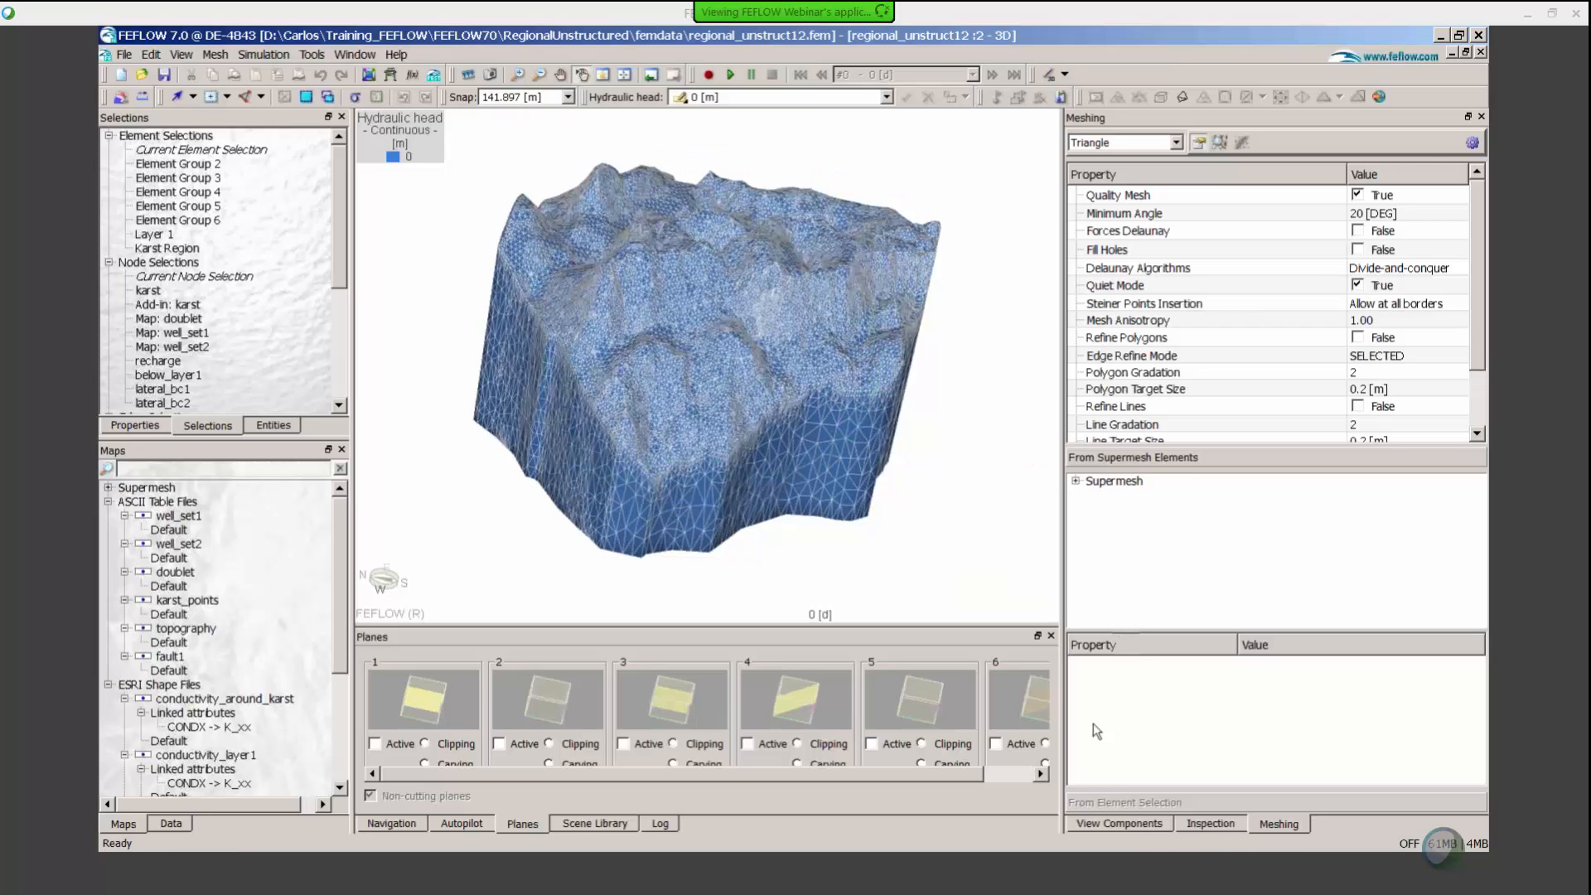
Hide the hydraulic head and the domain faces so the 3D view shows only the domain edges
{"action": "left_click", "coordinate": [1142, 824]}
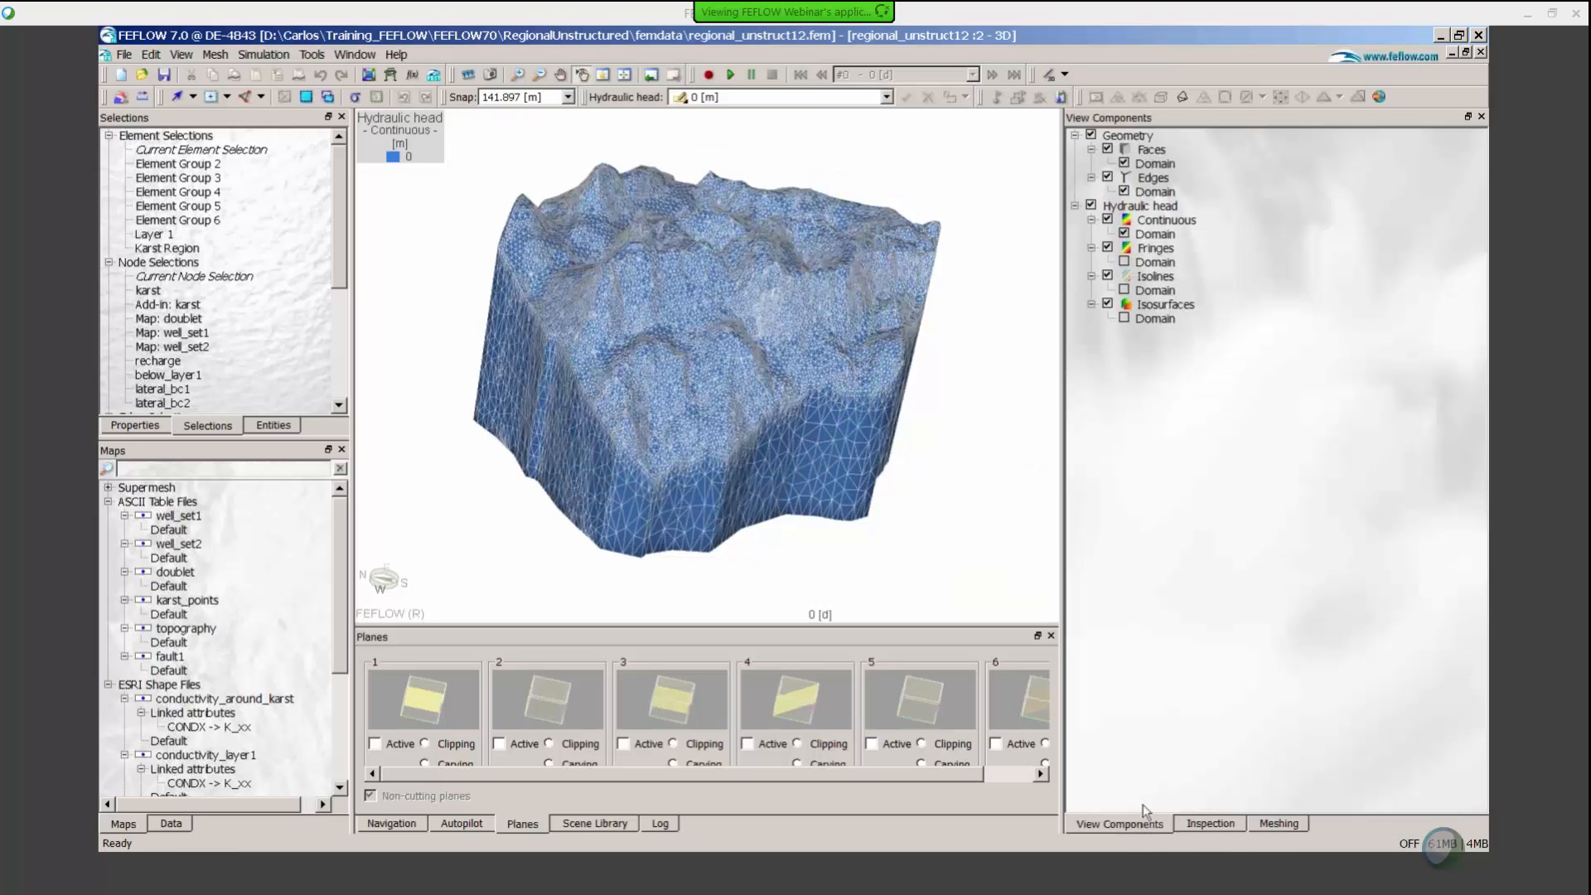
{"action": "left_click", "coordinate": [1091, 205]}
{"action": "left_click", "coordinate": [1124, 192]}
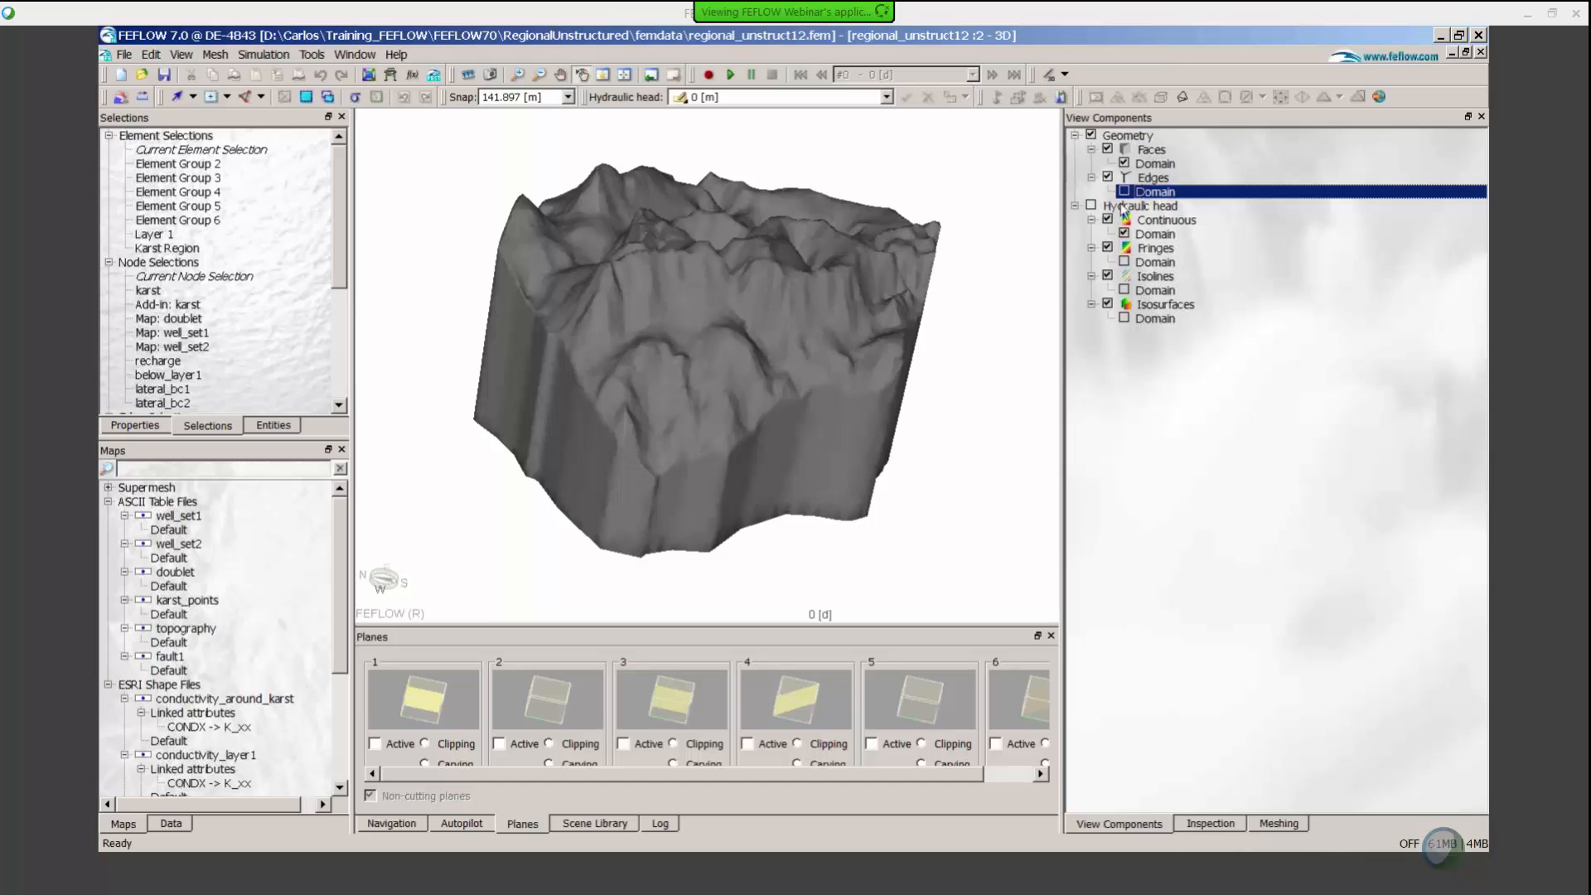
{"action": "left_click", "coordinate": [1125, 192]}
{"action": "left_click", "coordinate": [1125, 163]}
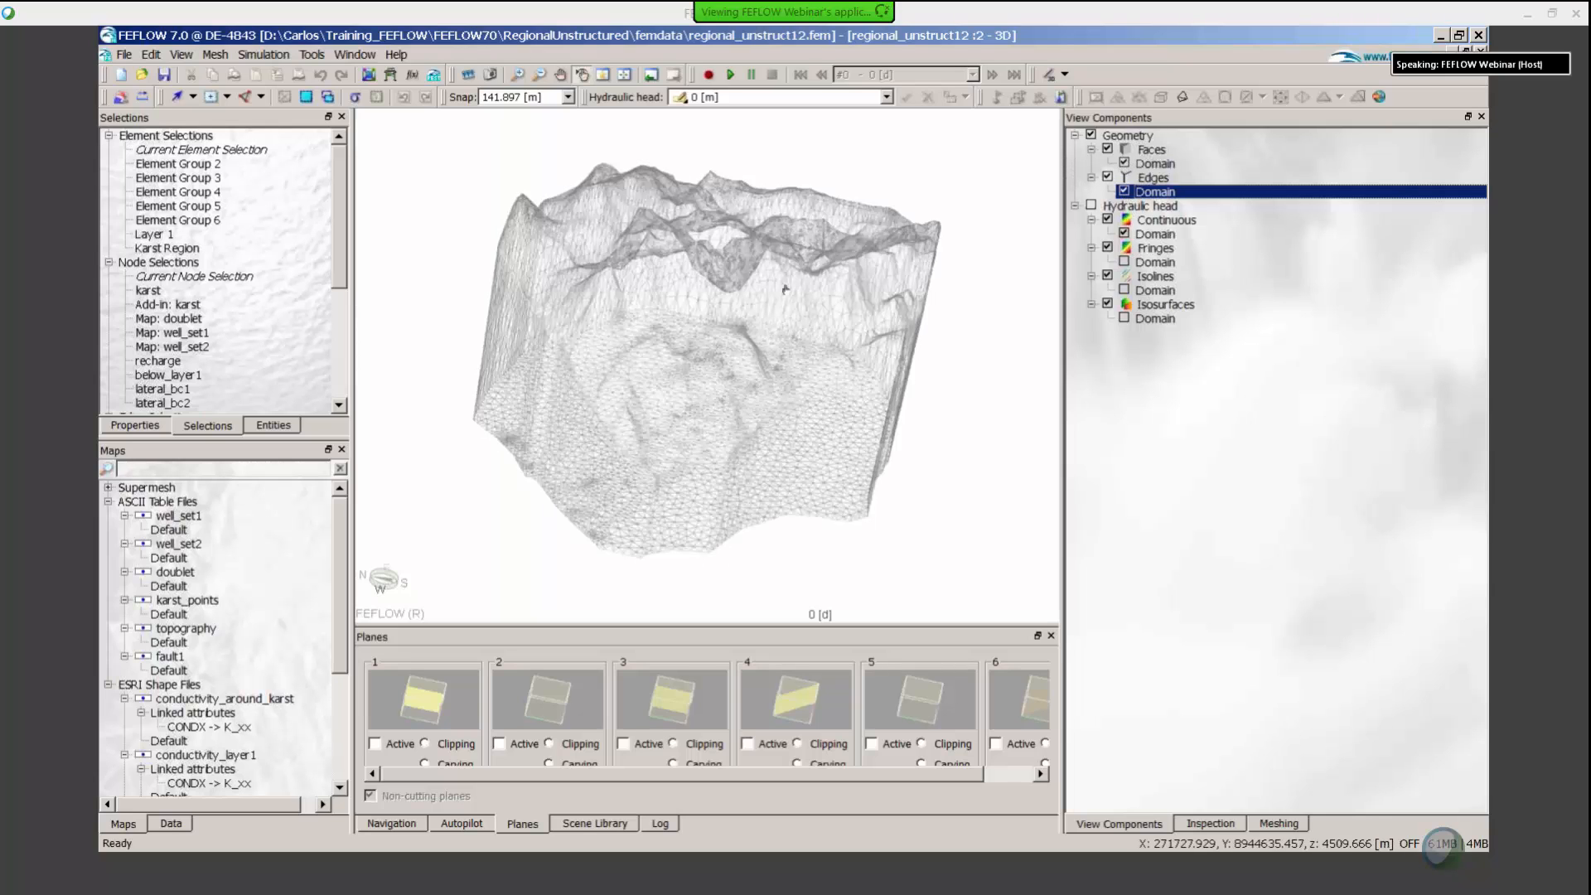
{"action": "scroll", "coordinate": [661, 340], "scroll_direction": "up", "scroll_amount": 2}
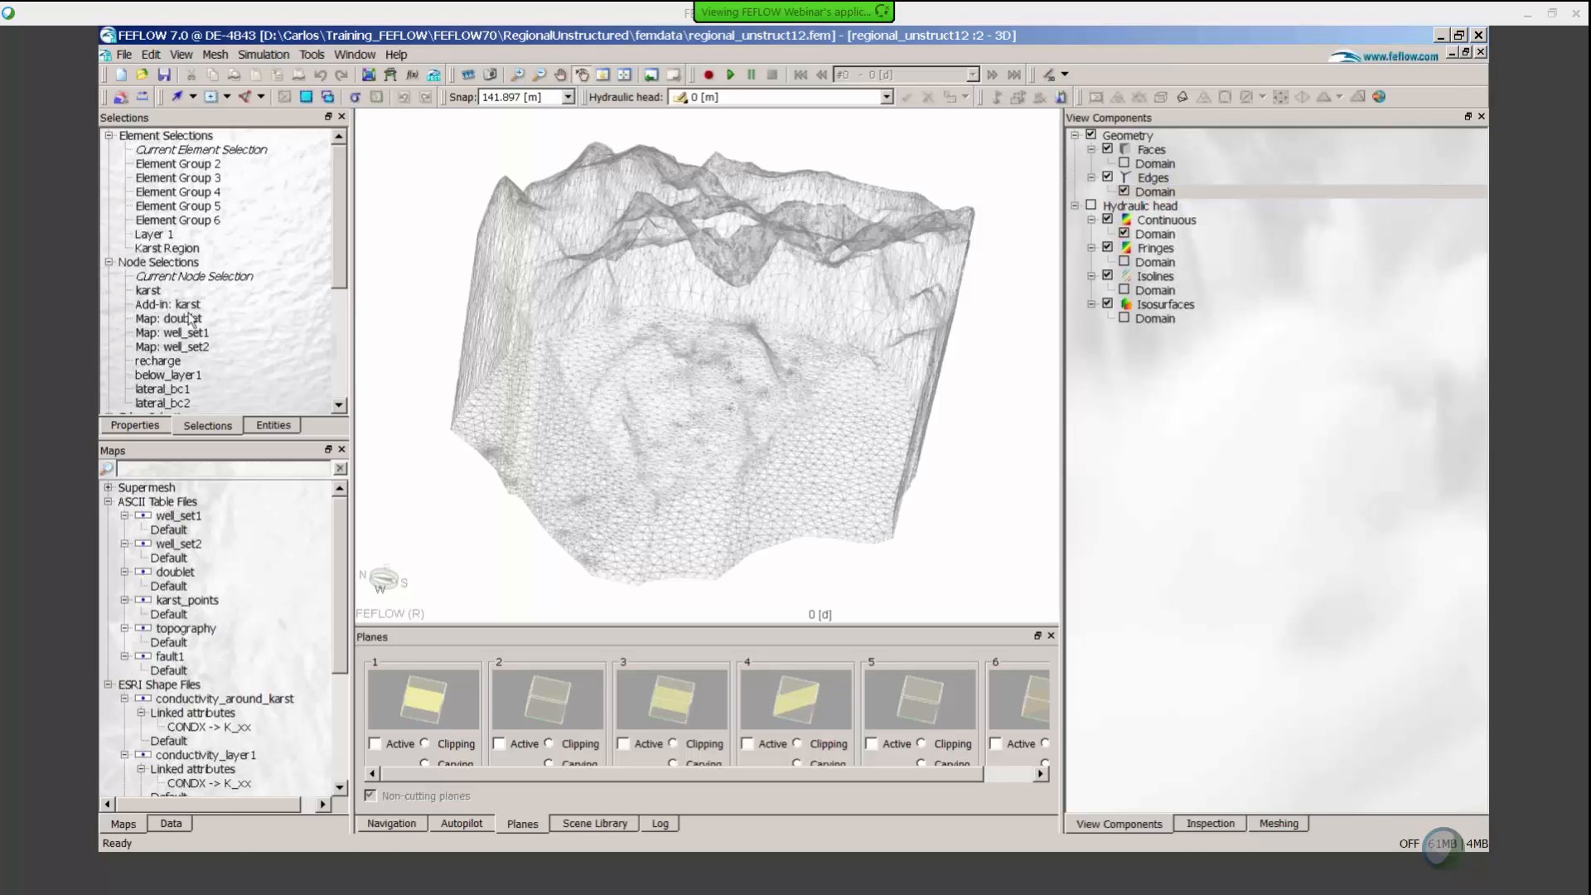
Highlight the karst node selection inside the wireframe model and bring the karst network closer into view
{"action": "left_click", "coordinate": [148, 291]}
{"action": "left_click_drag", "start_coordinate": [613, 377], "coordinate": [712, 418]}
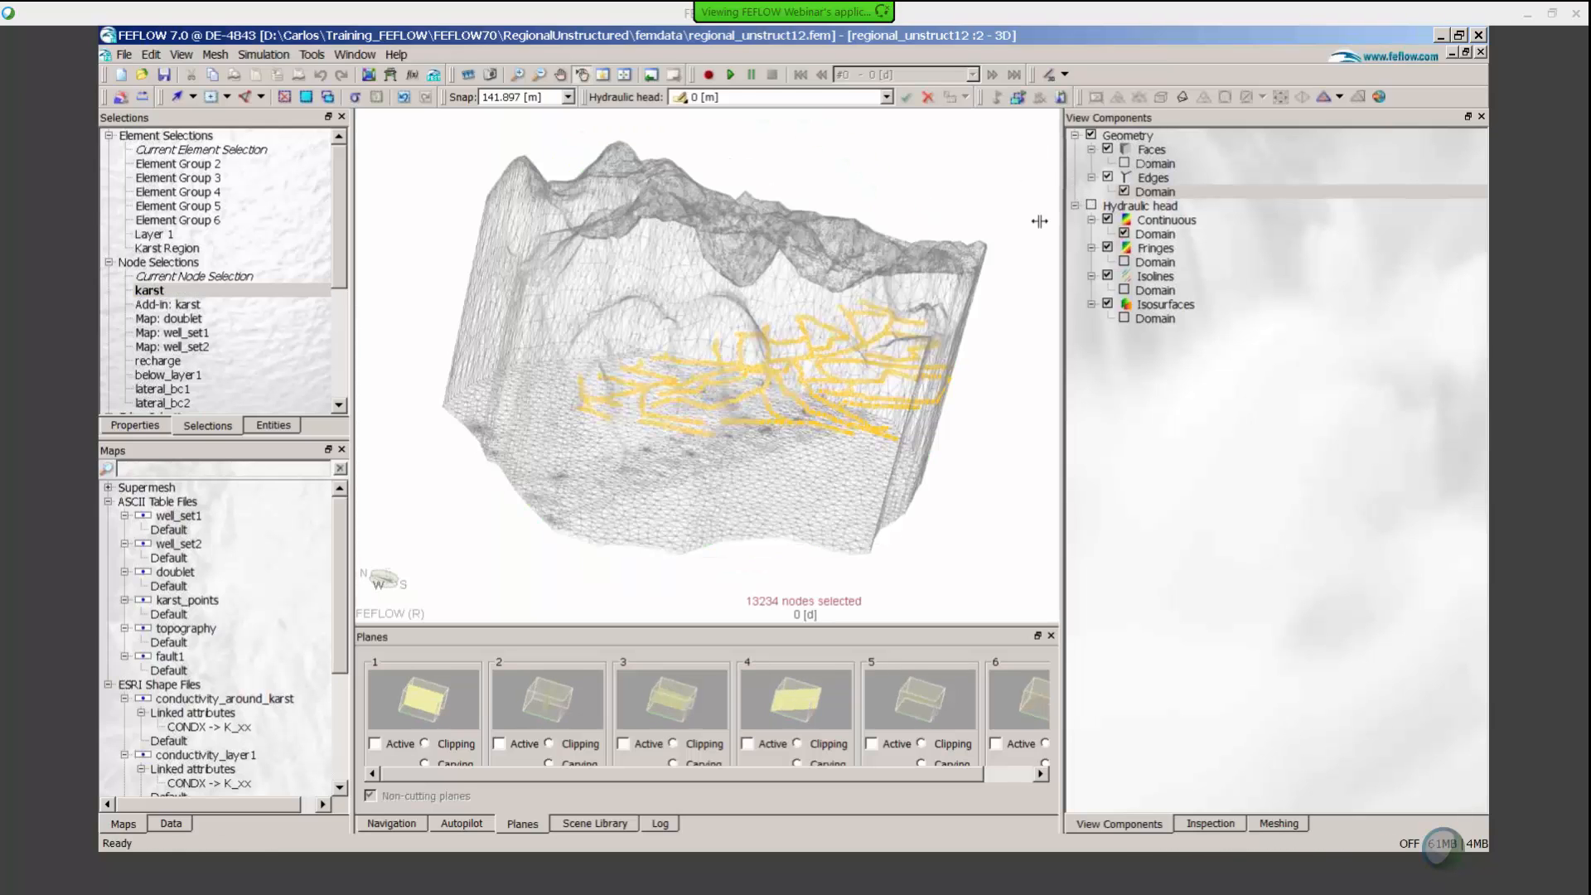
{"action": "right_click_drag", "start_coordinate": [801, 365], "coordinate": [801, 397]}
Set the background colour of the 3D view to black and apply the change
{"action": "right_click", "coordinate": [926, 146]}
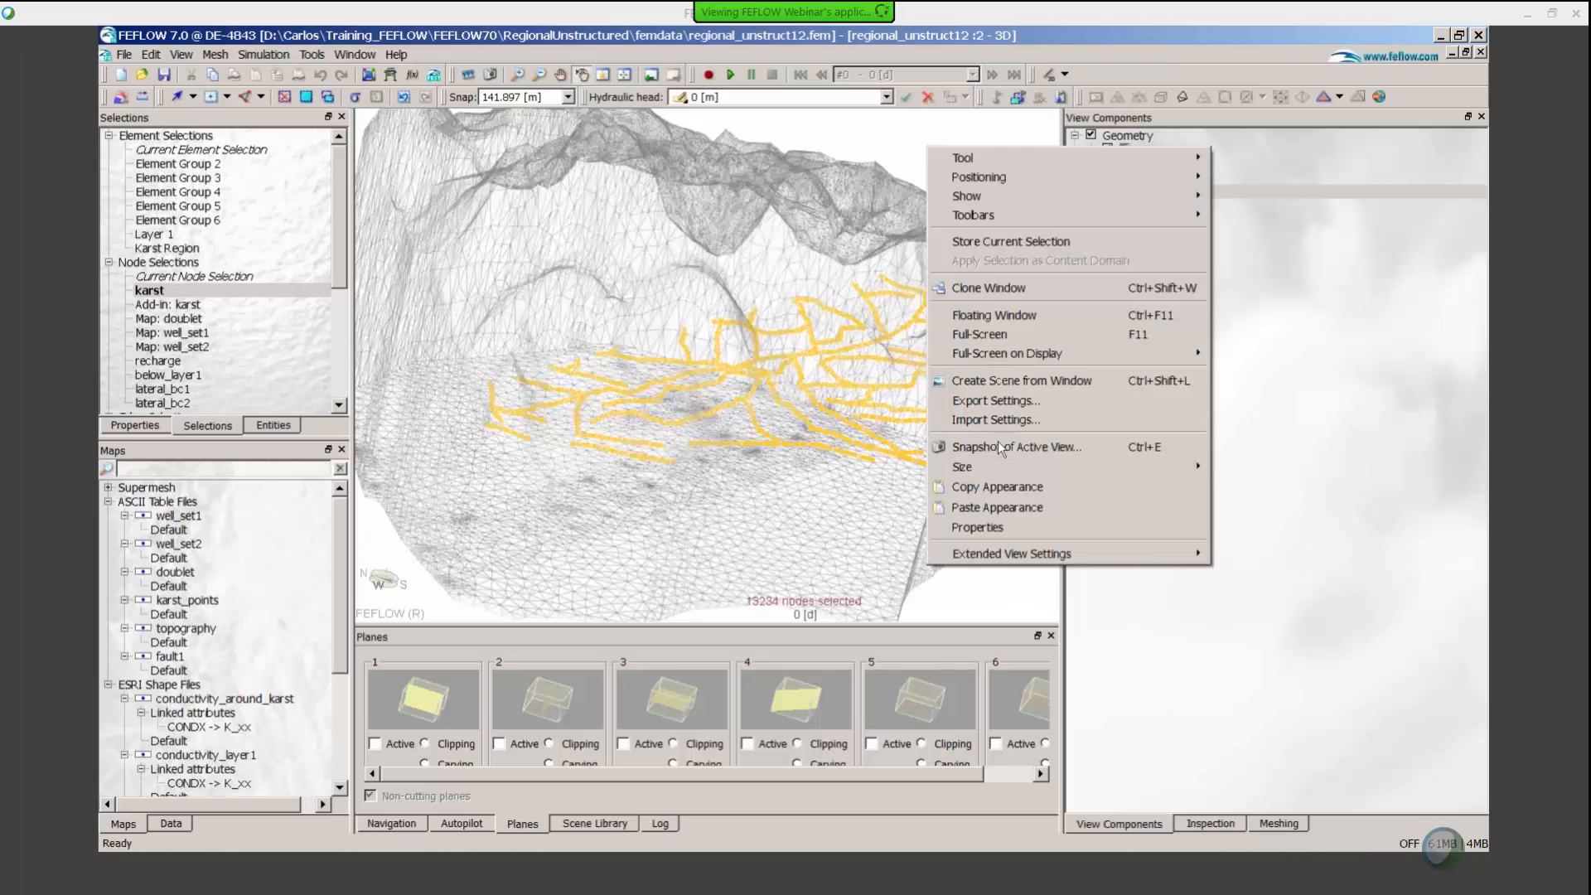
{"action": "left_click", "coordinate": [996, 527]}
{"action": "left_click", "coordinate": [156, 140]}
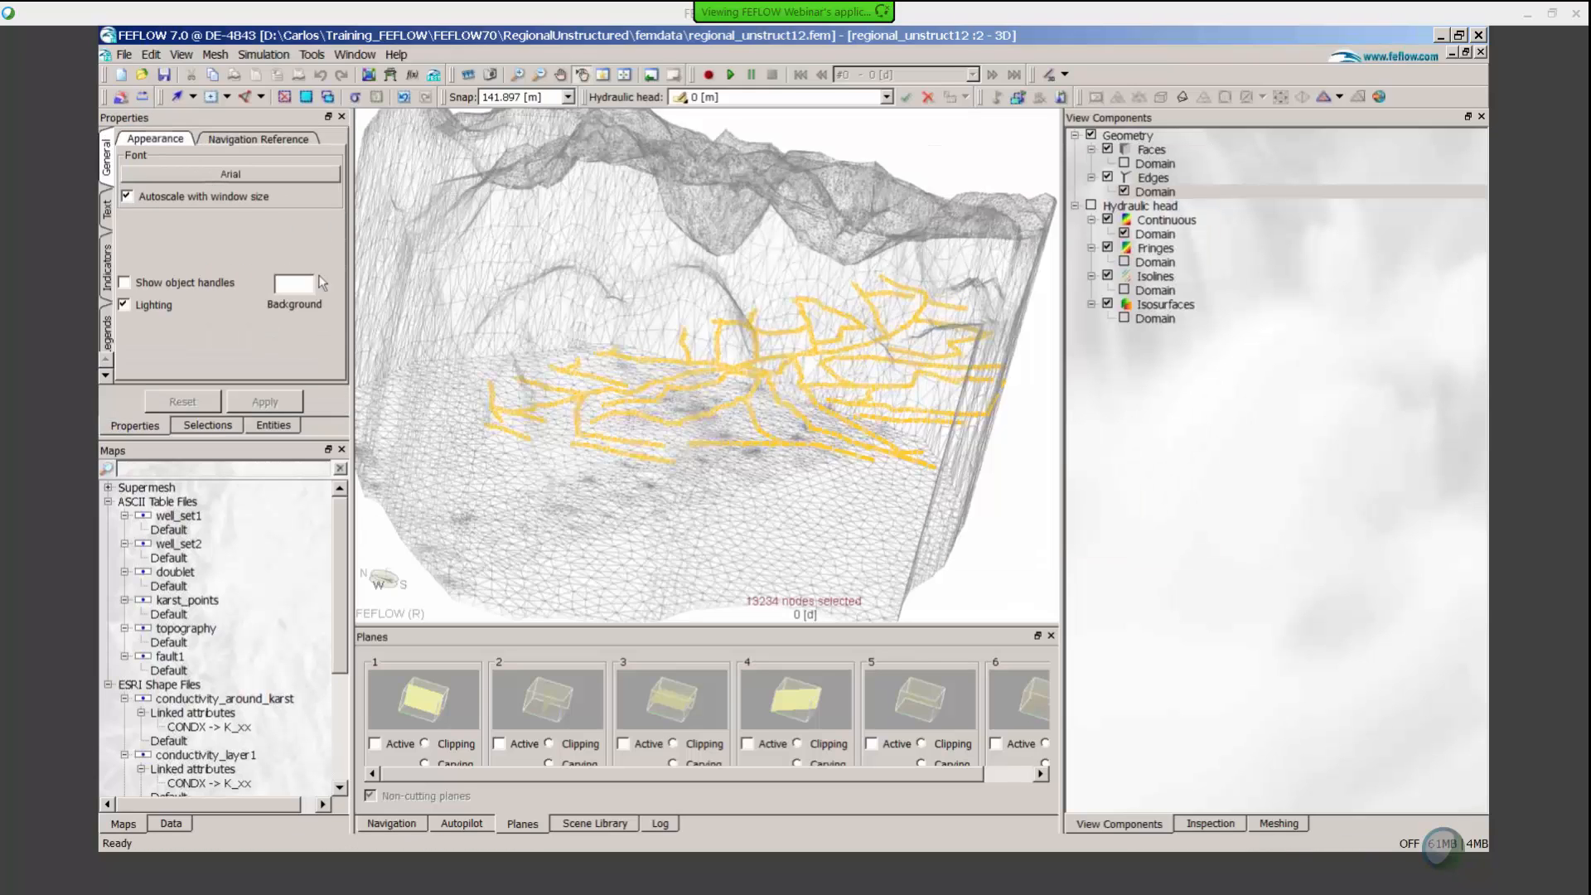
{"action": "left_click", "coordinate": [305, 286]}
{"action": "left_click", "coordinate": [598, 331]}
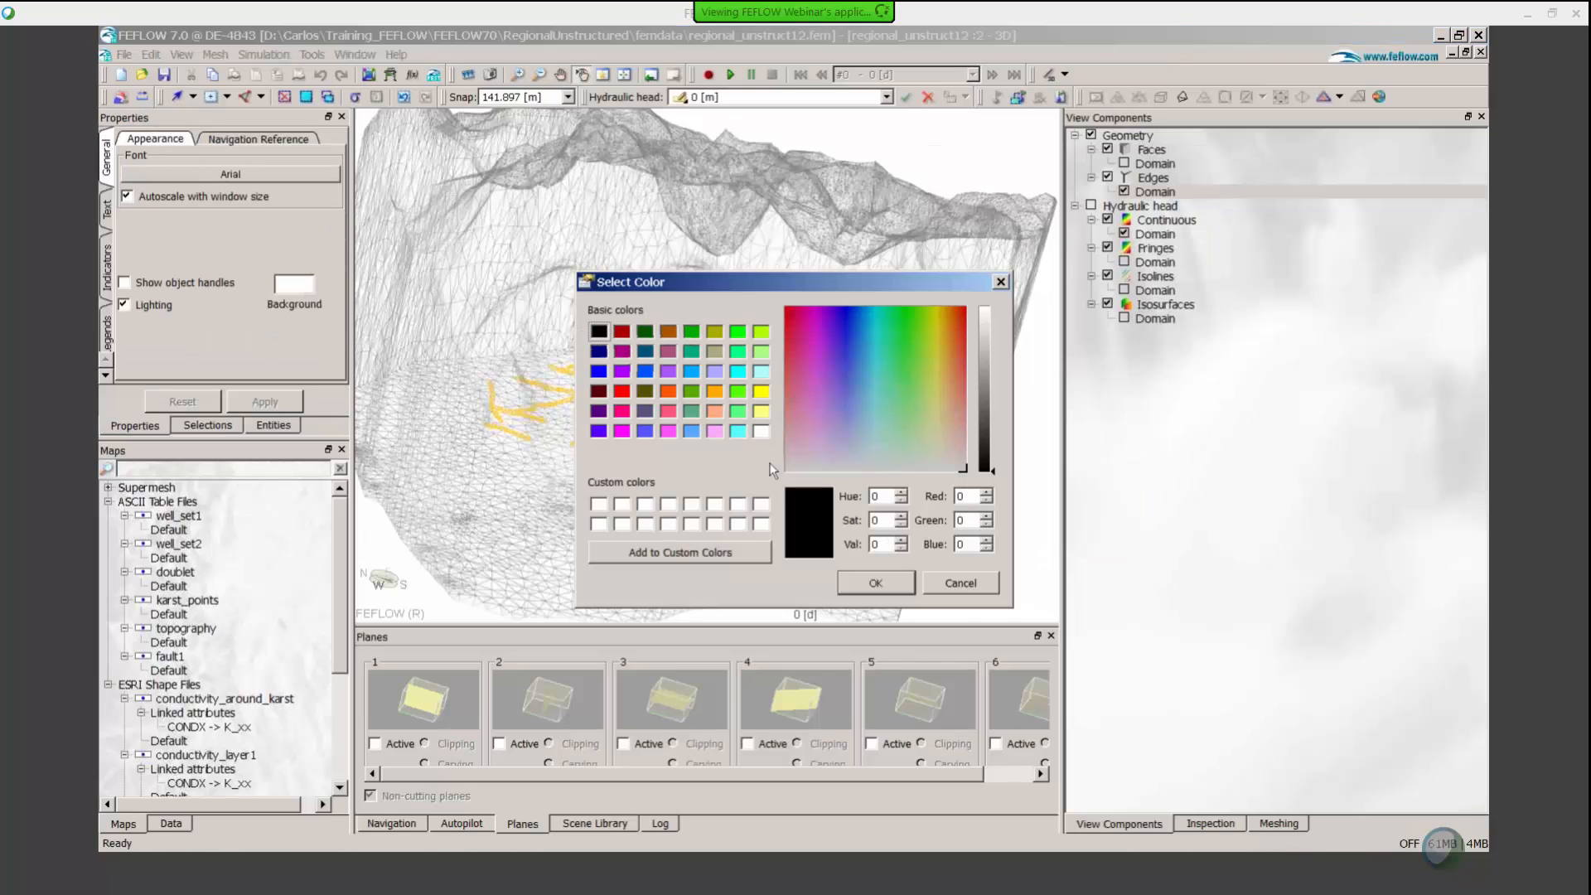
{"action": "left_click", "coordinate": [875, 582]}
{"action": "left_click", "coordinate": [264, 401]}
Examine the highlighted karst network inside the wireframe model from several angles and distances
{"action": "right_click_drag", "start_coordinate": [663, 406], "coordinate": [679, 450]}
{"action": "left_click_drag", "start_coordinate": [678, 450], "coordinate": [818, 391]}
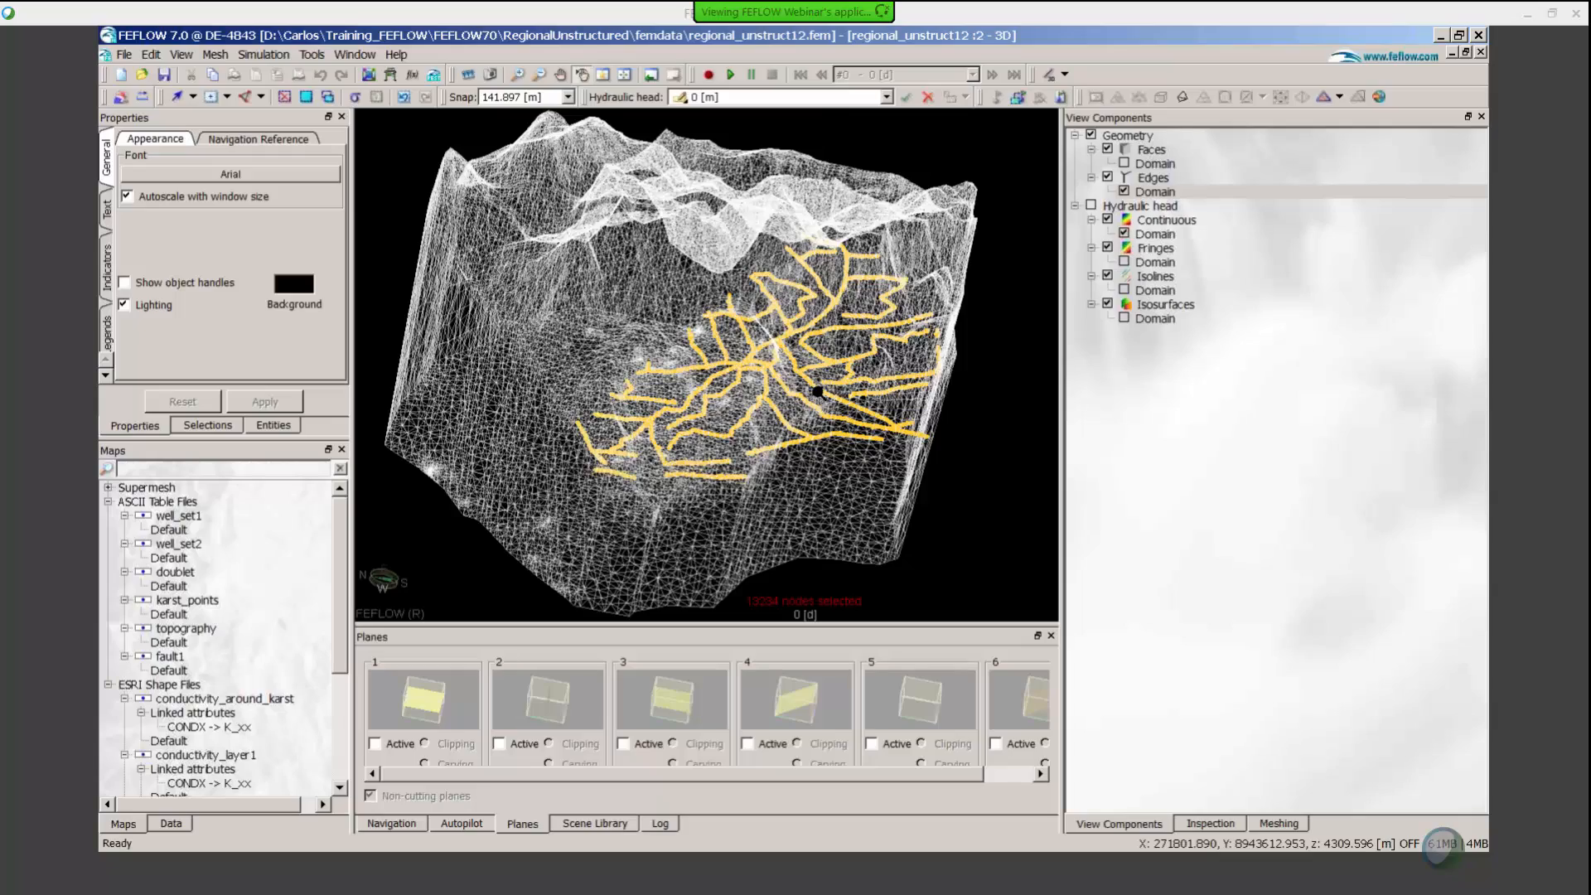
{"action": "right_click_drag", "start_coordinate": [818, 391], "coordinate": [818, 348]}
{"action": "right_click_drag", "start_coordinate": [904, 152], "coordinate": [736, 380]}
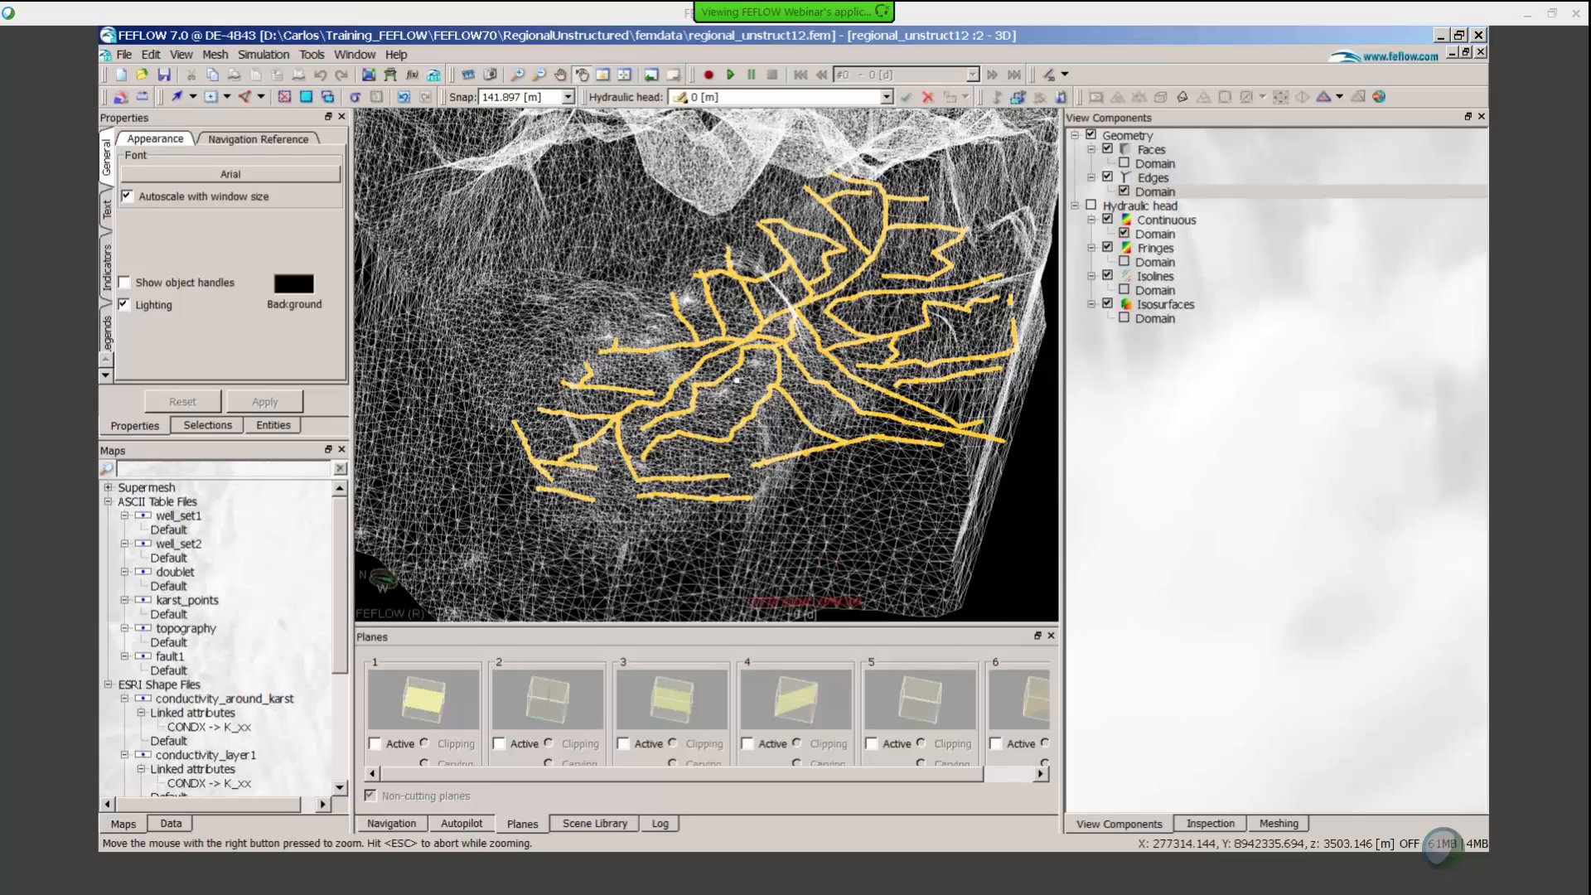
{"action": "mouse_move", "coordinate": [737, 380]}
{"action": "left_mouse_down"}
{"action": "mouse_move", "coordinate": [729, 311]}
{"action": "mouse_move", "coordinate": [736, 364]}
{"action": "left_mouse_up"}
{"action": "right_click_drag", "start_coordinate": [737, 364], "coordinate": [740, 415]}
{"action": "left_click_drag", "start_coordinate": [740, 414], "coordinate": [660, 345]}
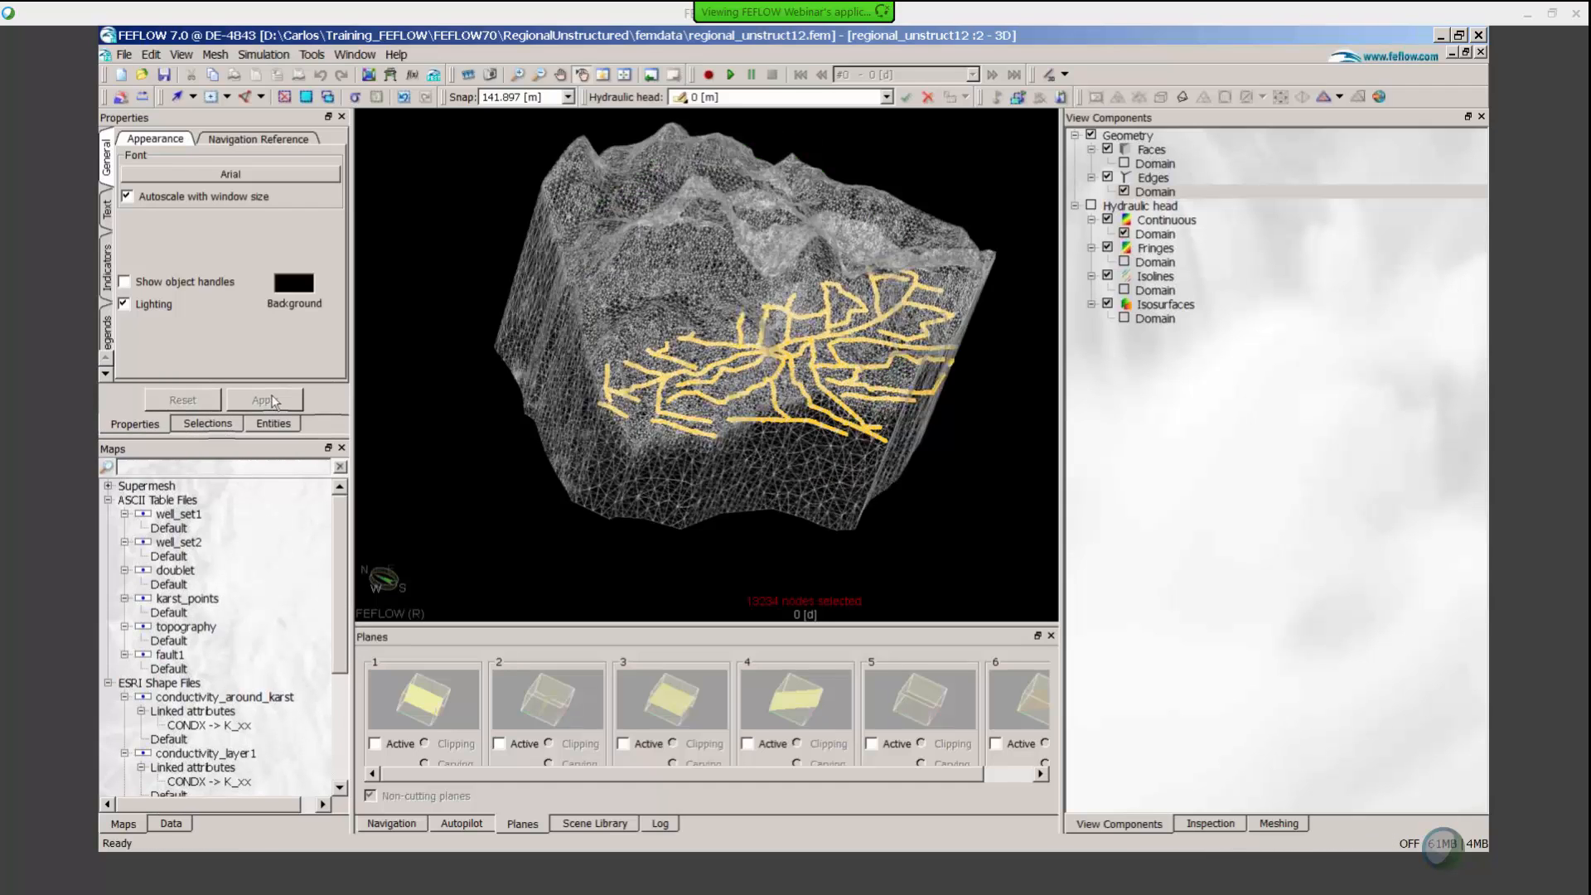
Highlight the node selections of the maps well_set1 and well_set2 one after the other inside the wireframe model
{"action": "left_click", "coordinate": [232, 426]}
{"action": "left_click_drag", "start_coordinate": [713, 390], "coordinate": [732, 428]}
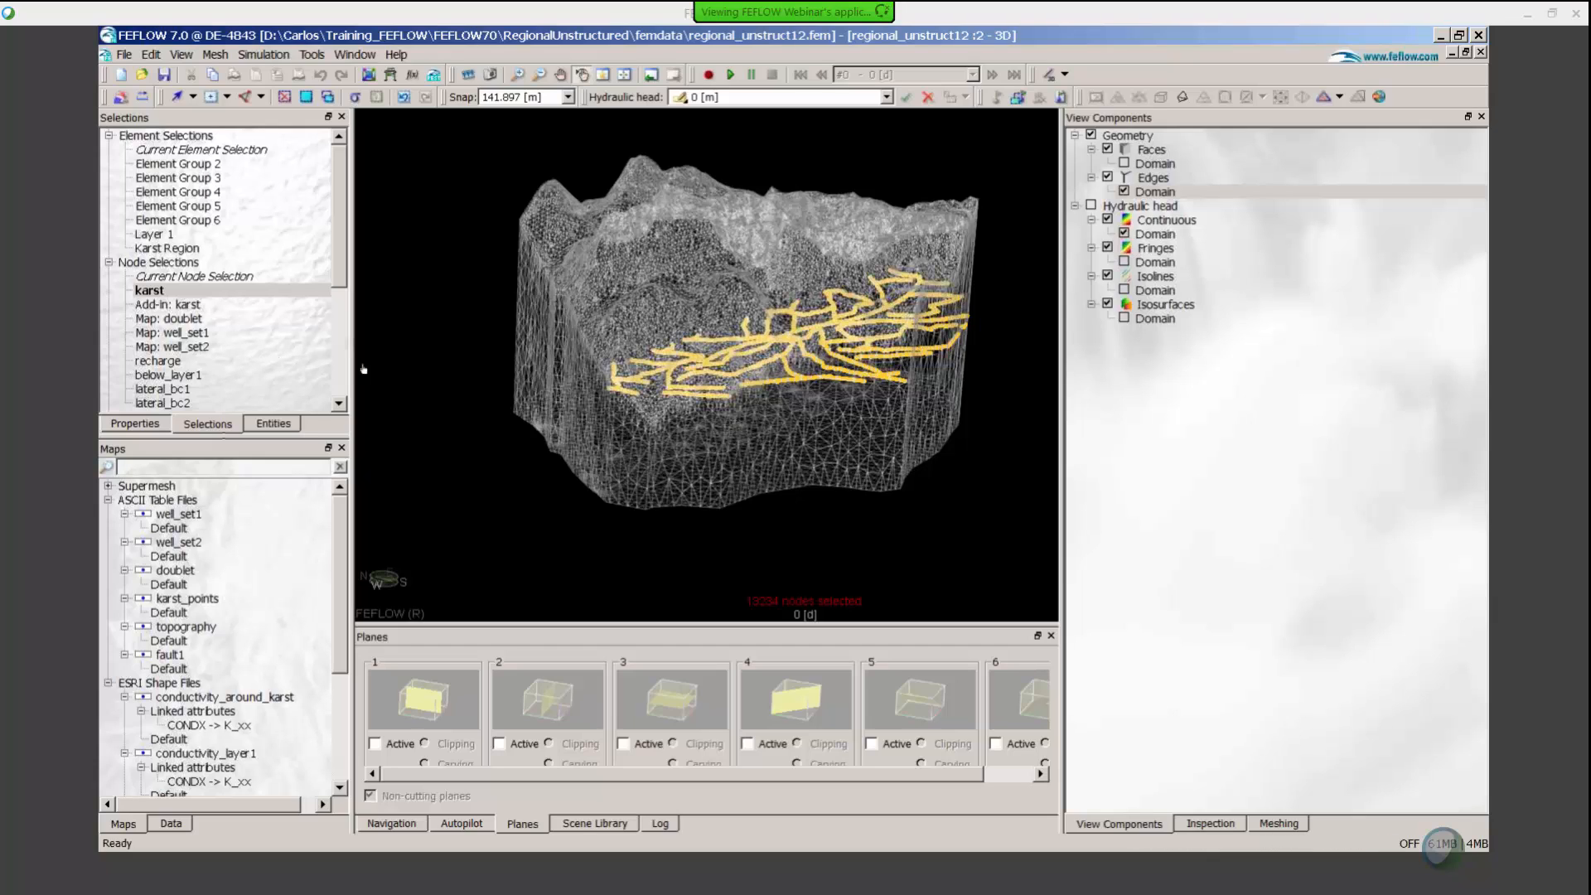
{"action": "double_click", "coordinate": [199, 333]}
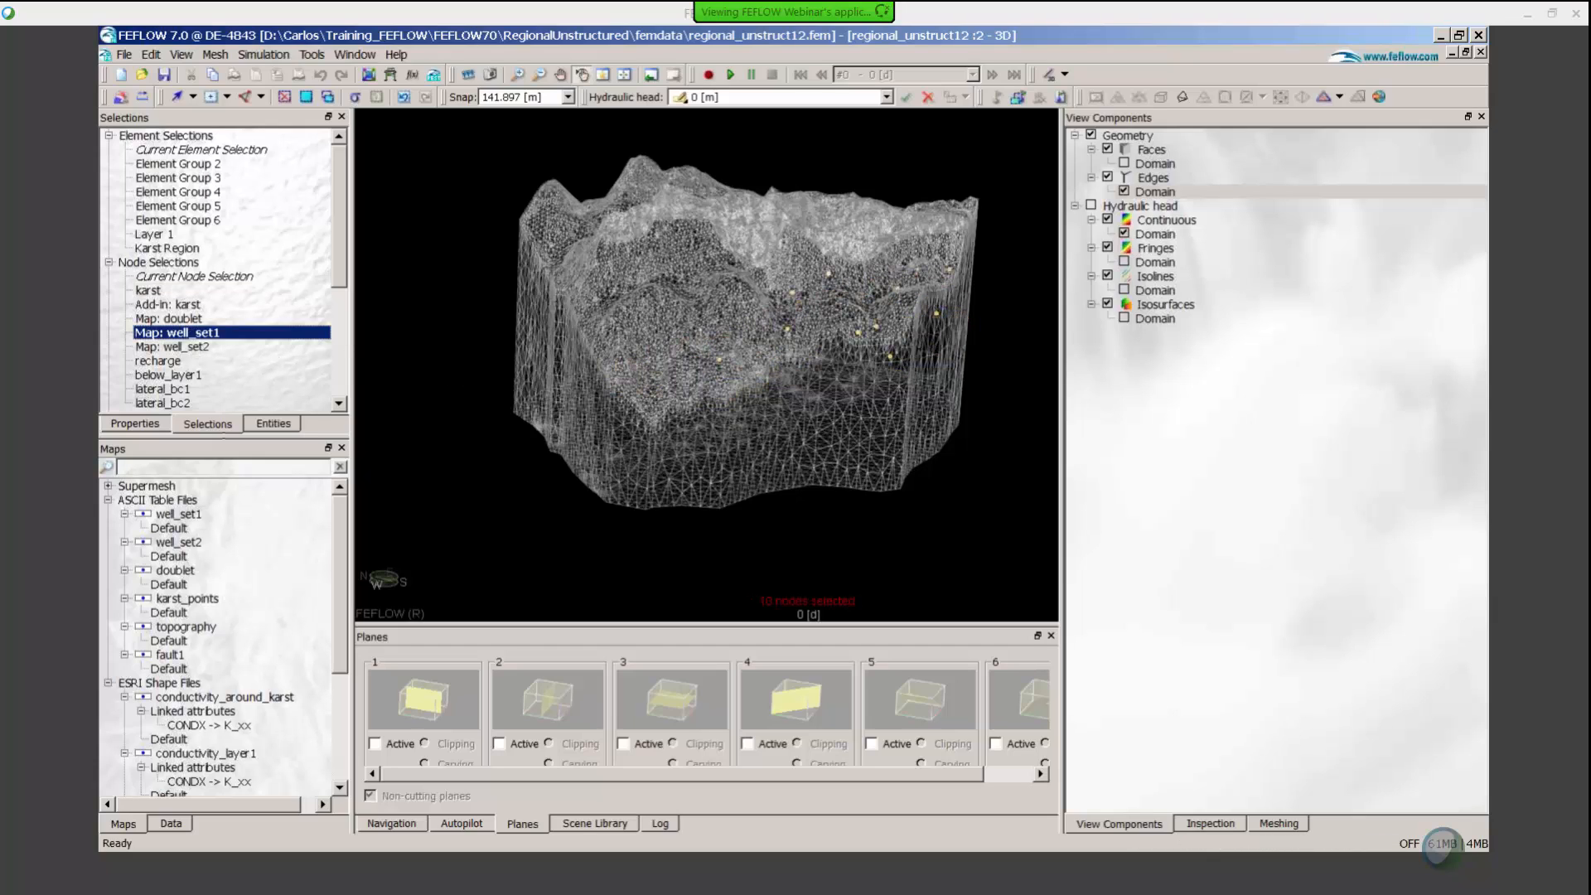
{"action": "left_click", "coordinate": [180, 348]}
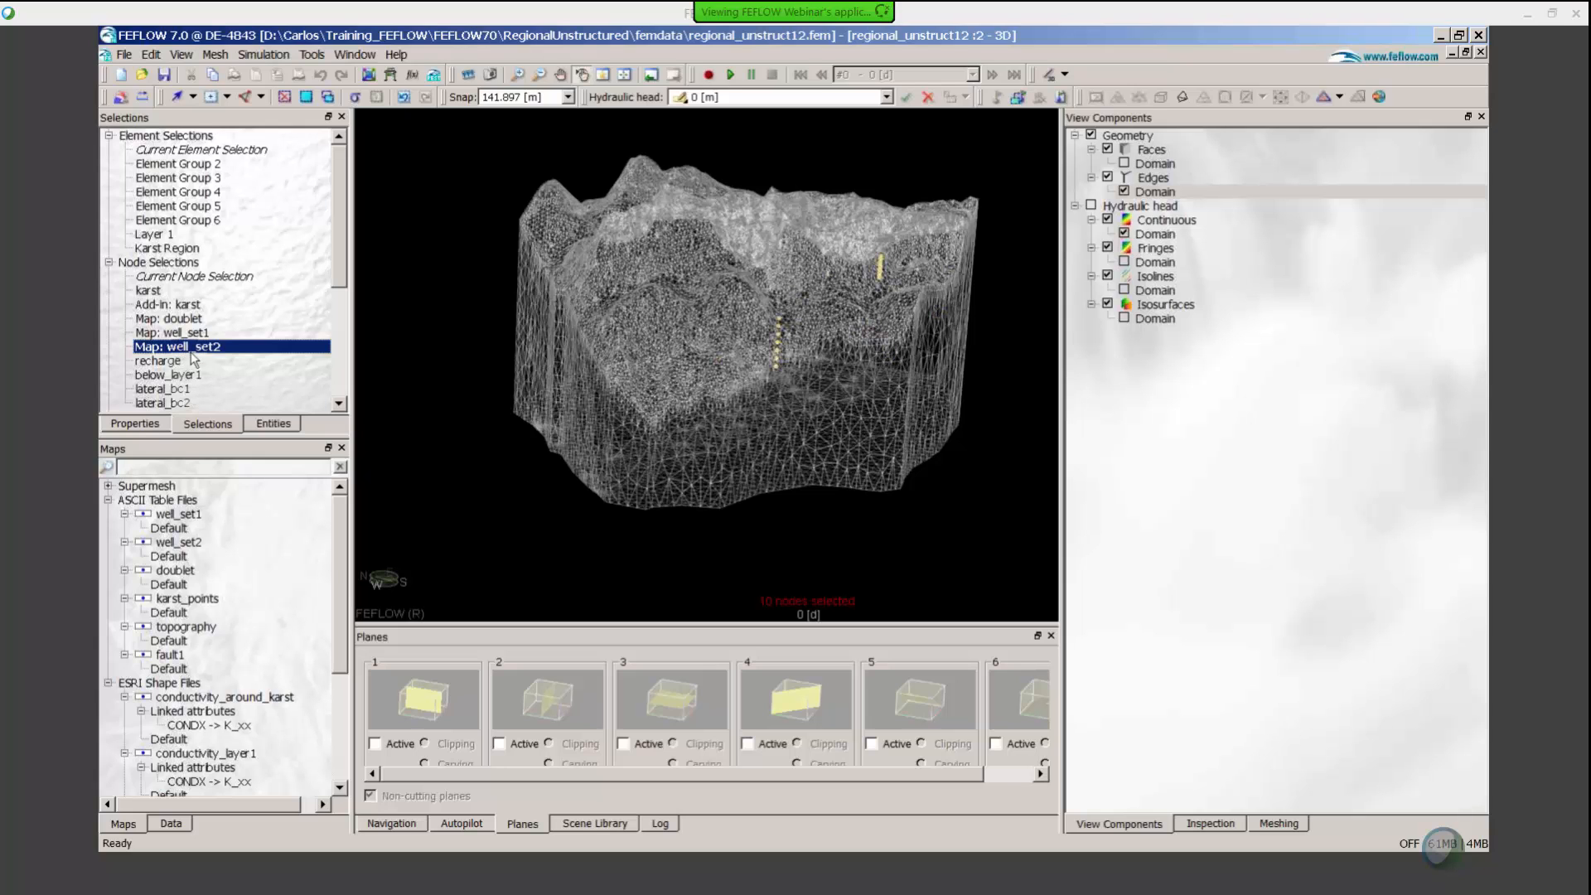
{"action": "left_click_drag", "start_coordinate": [766, 356], "coordinate": [868, 305]}
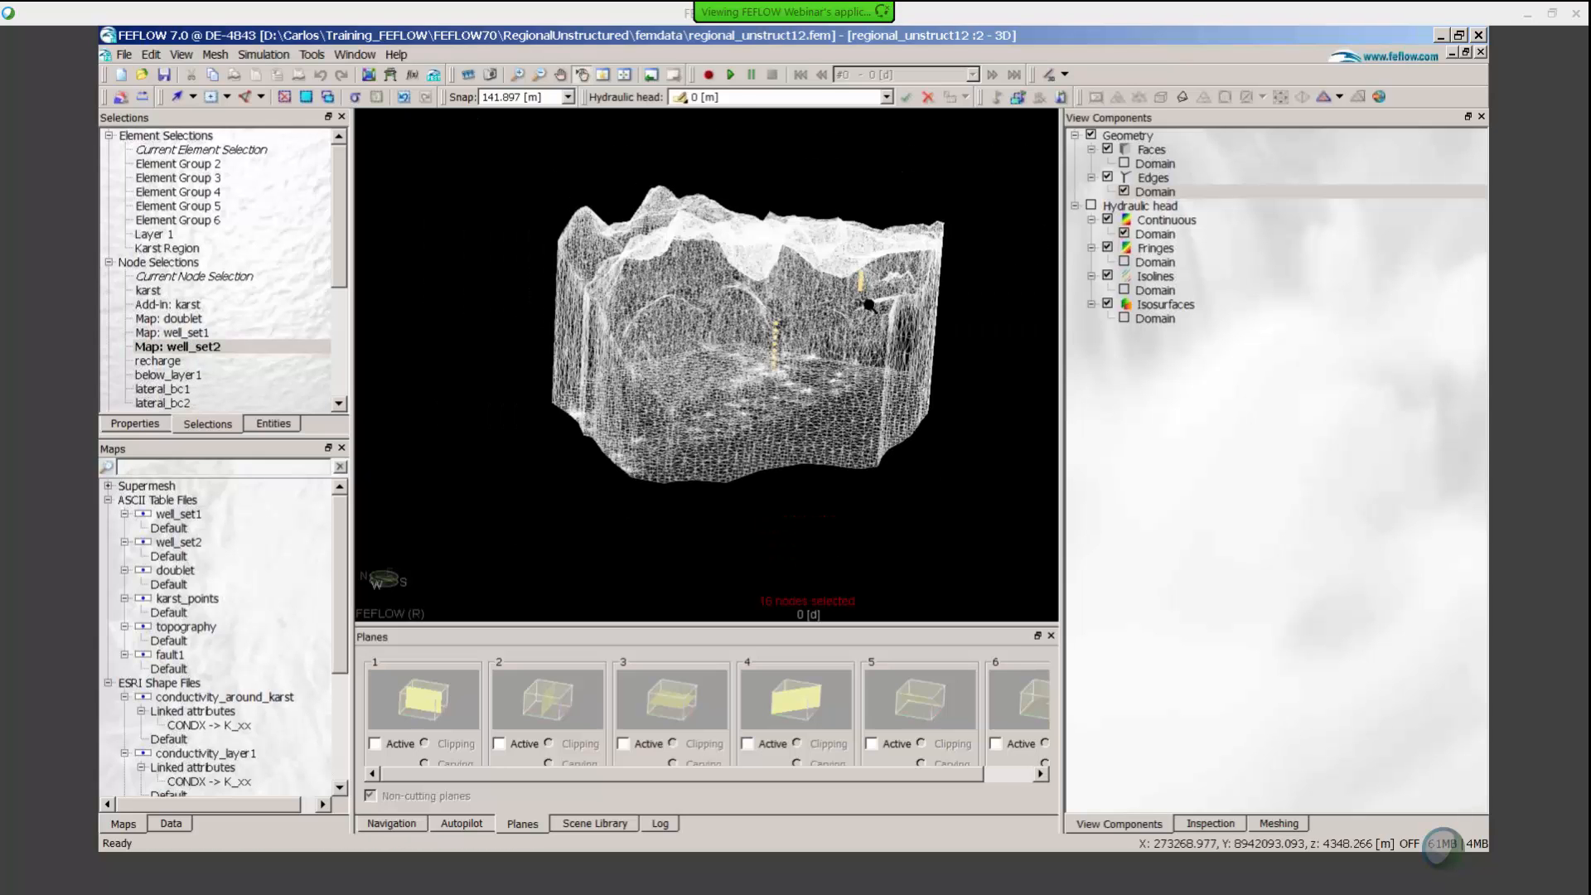
{"action": "right_click_drag", "start_coordinate": [869, 305], "coordinate": [871, 299]}
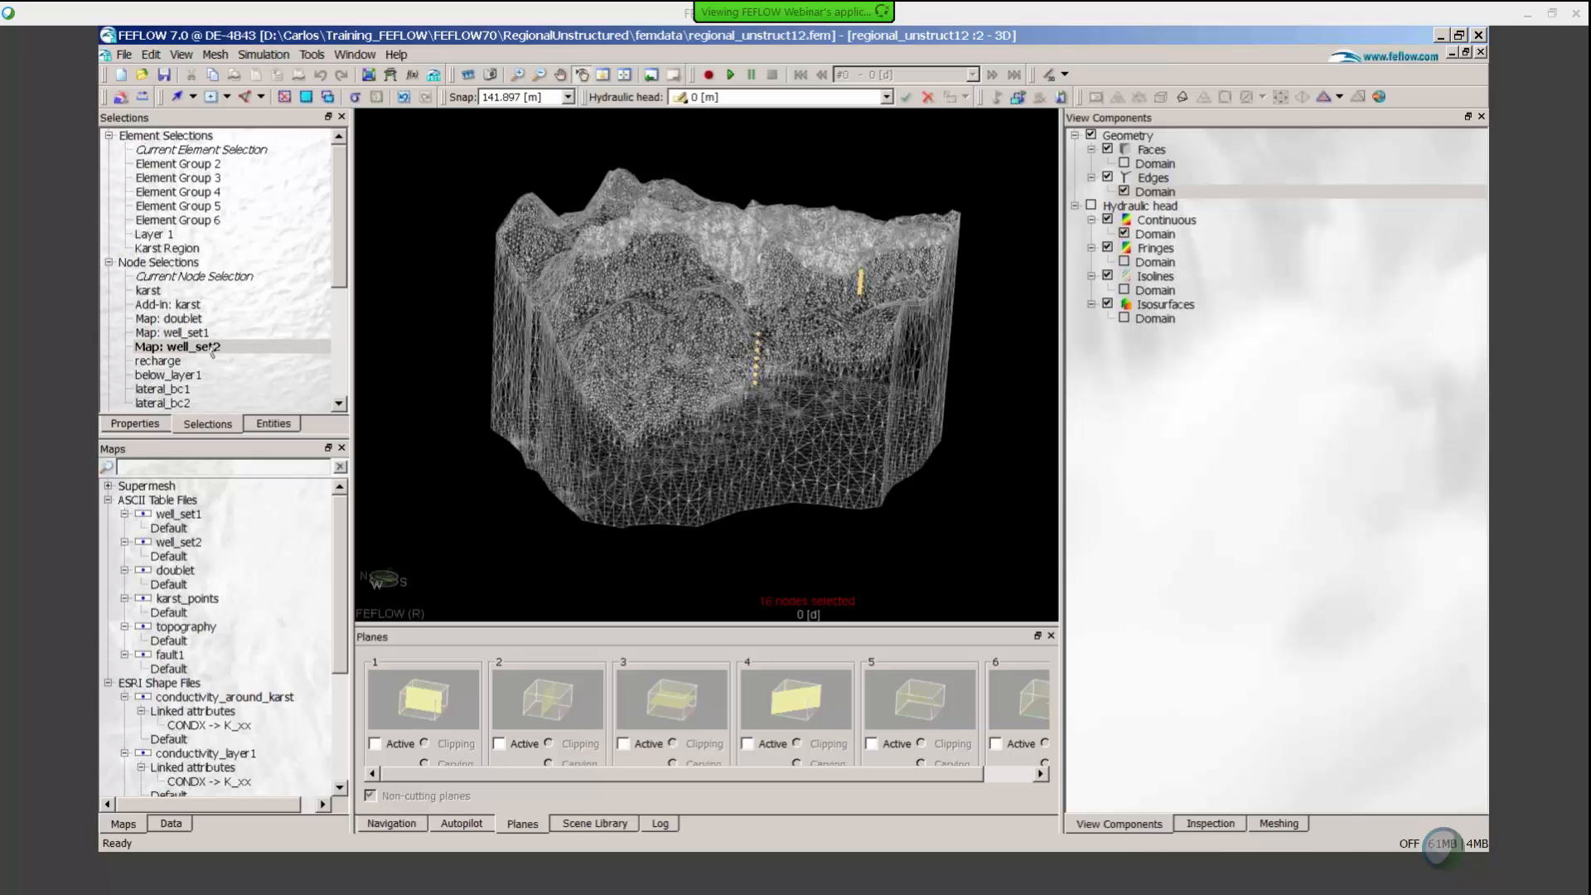
Make the doublet map's node selection the current one and convert it to an edge selection
{"action": "left_click", "coordinate": [203, 319]}
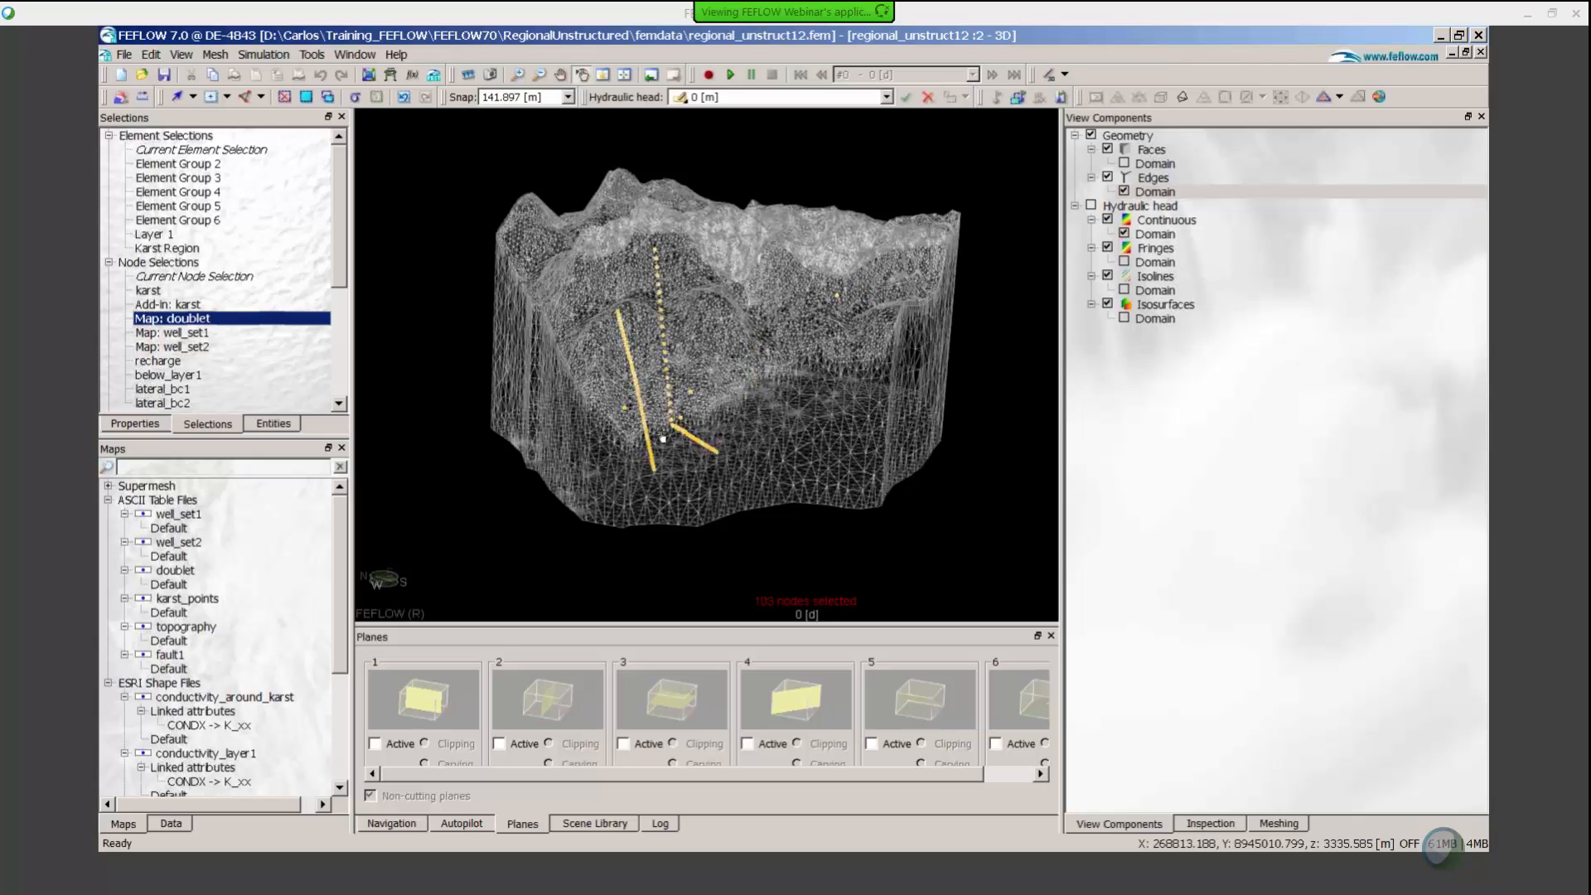
{"action": "left_click_drag", "start_coordinate": [662, 439], "coordinate": [593, 255]}
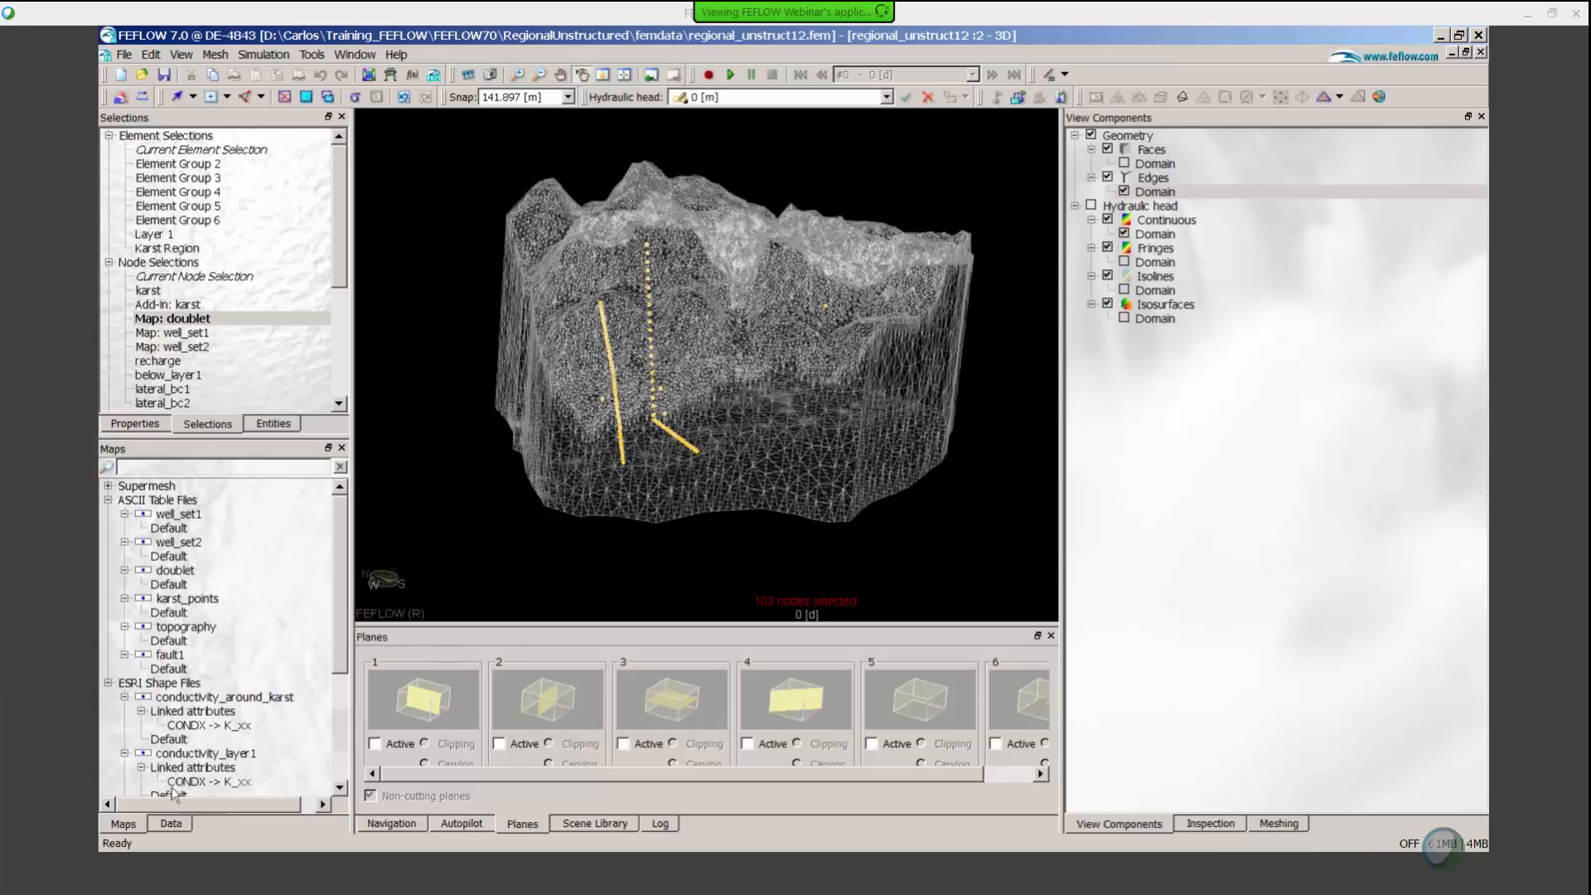
{"action": "left_click", "coordinate": [181, 823]}
{"action": "left_click", "coordinate": [1280, 823]}
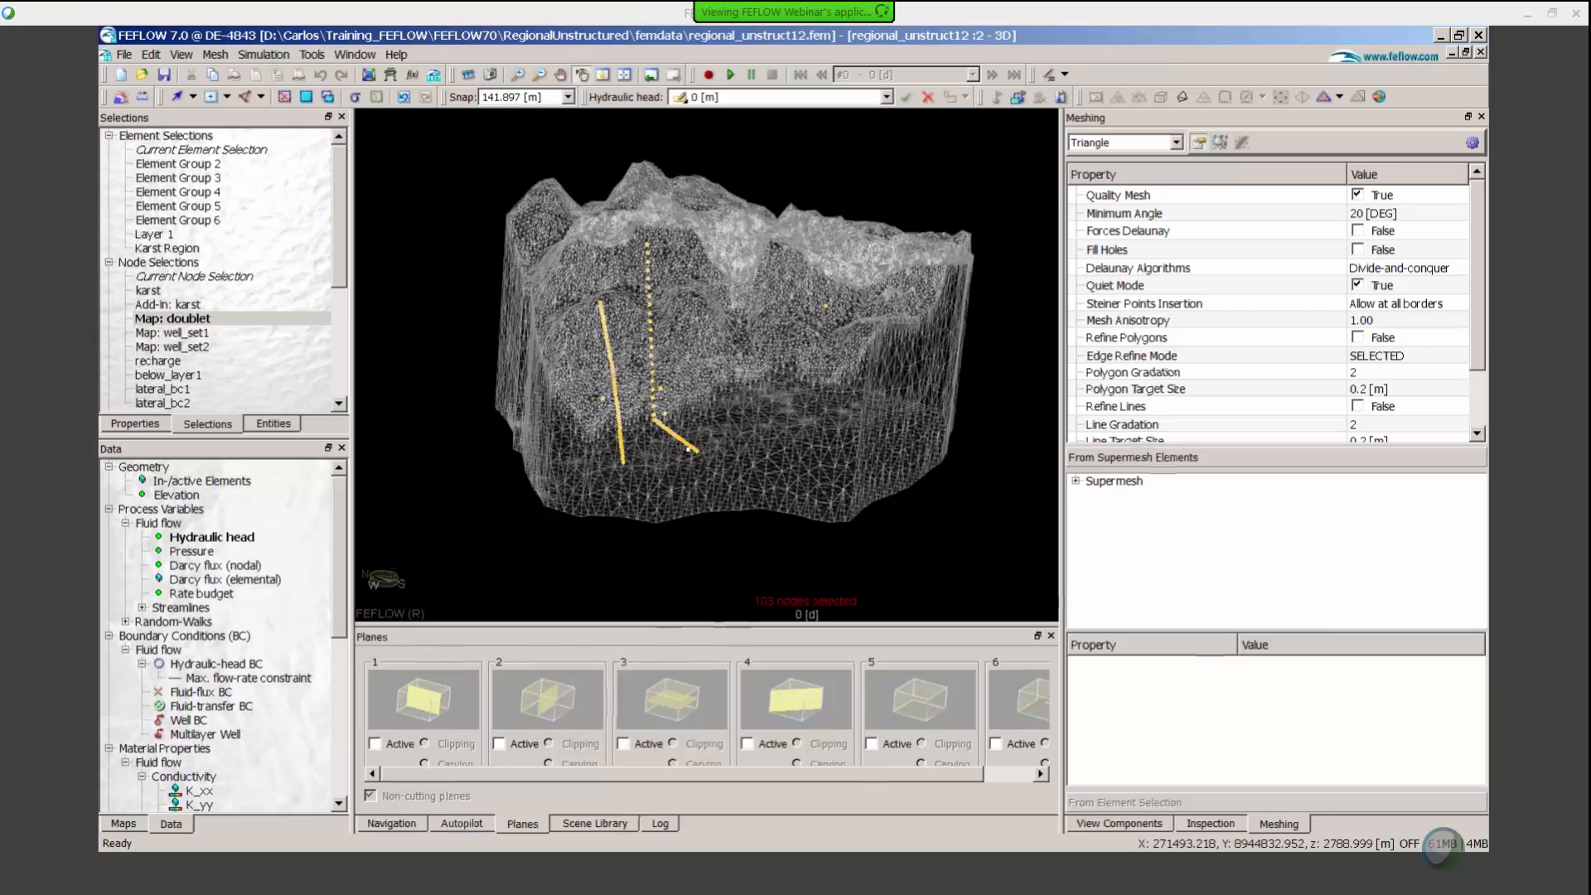
{"action": "right_click", "coordinate": [199, 321]}
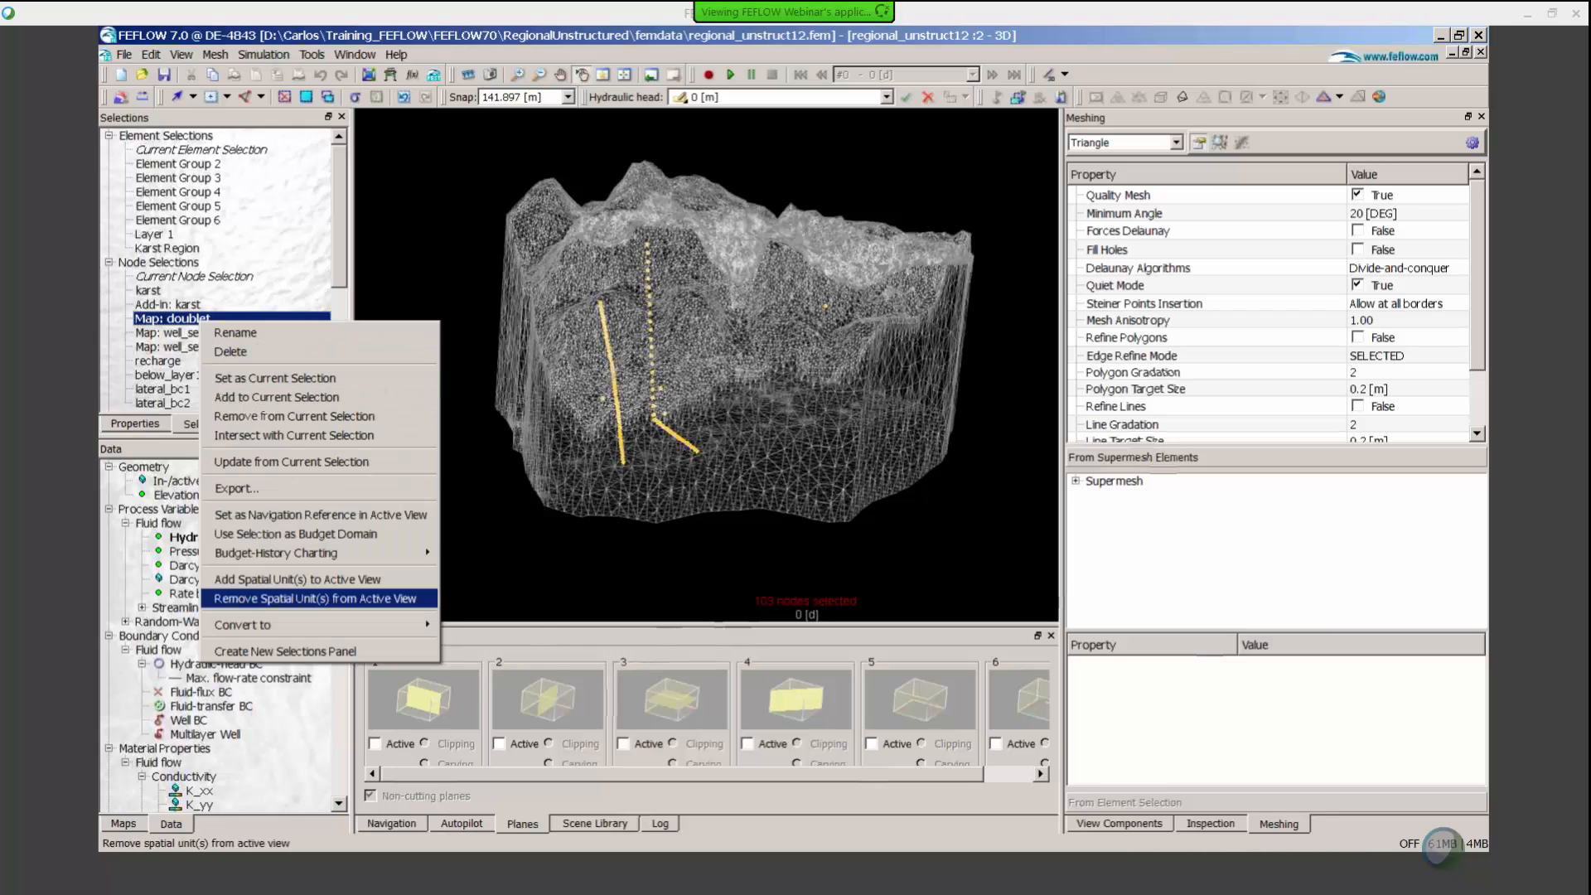
{"action": "mouse_move", "coordinate": [331, 624]}
{"action": "left_click", "coordinate": [488, 646]}
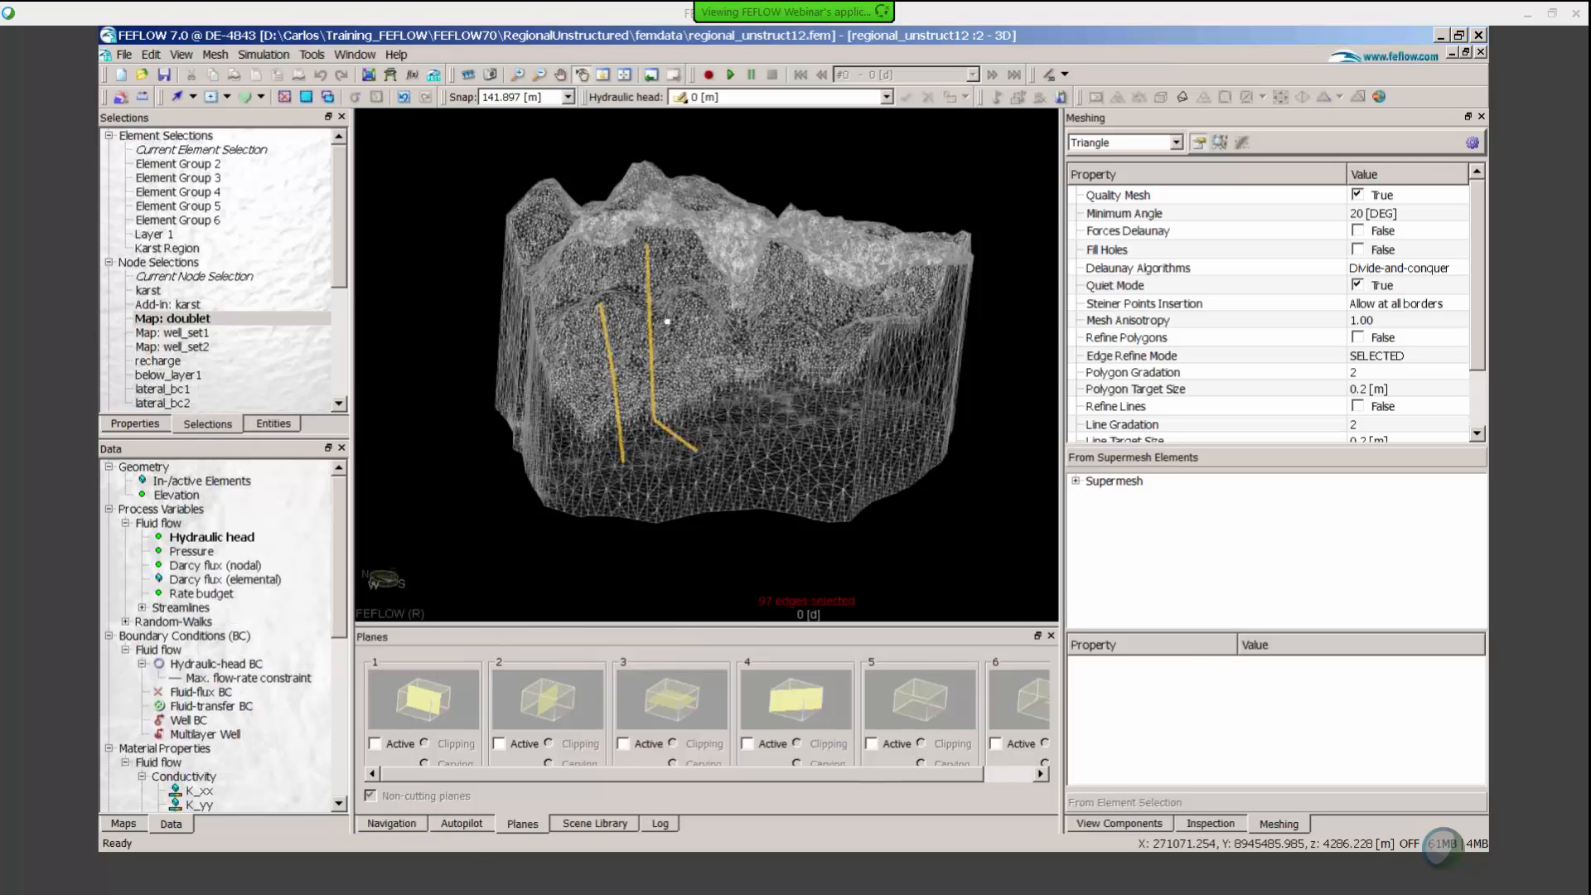
Display the Multilayer Well boundary condition, clear the edge selection and inspect the wells in the wireframe model
{"action": "scroll", "coordinate": [199, 700], "scroll_direction": "down", "scroll_amount": 1}
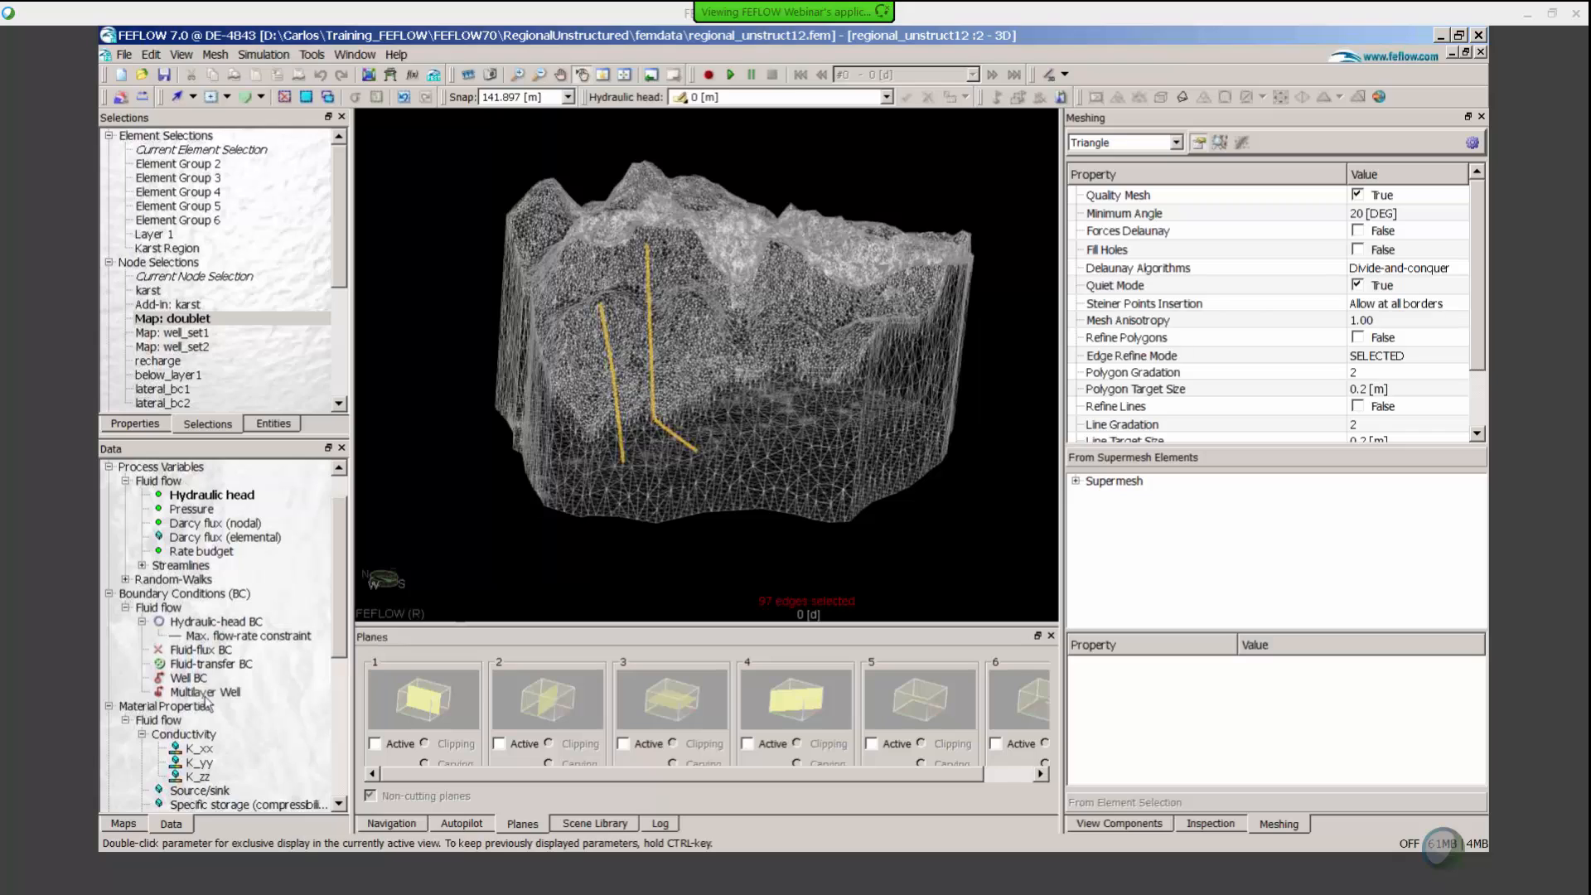
{"action": "double_click", "coordinate": [212, 693]}
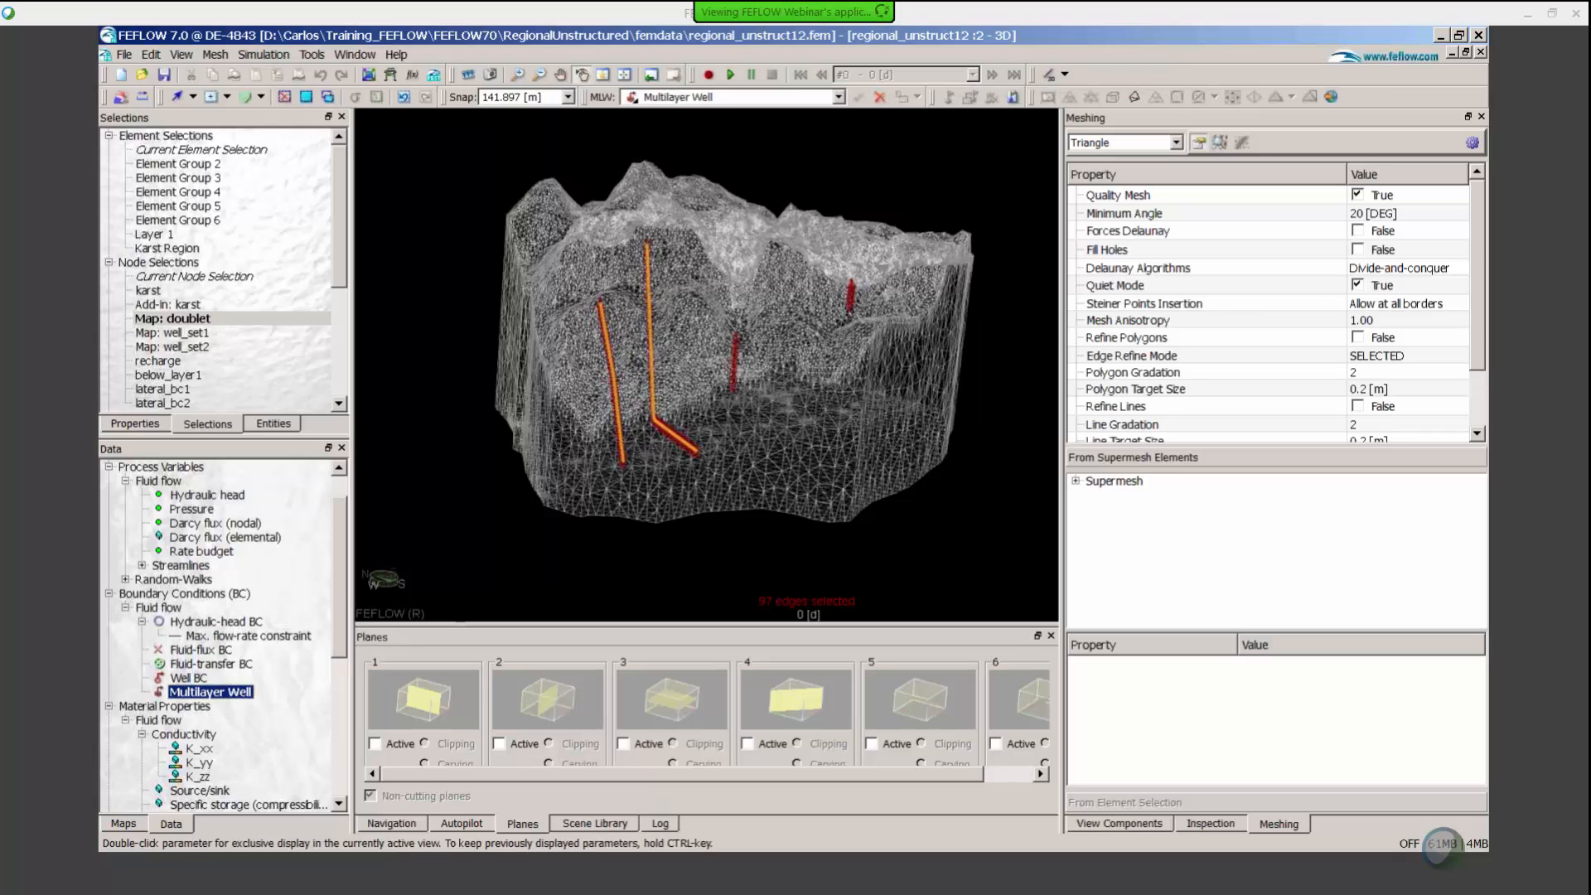
{"action": "left_click", "coordinate": [285, 98]}
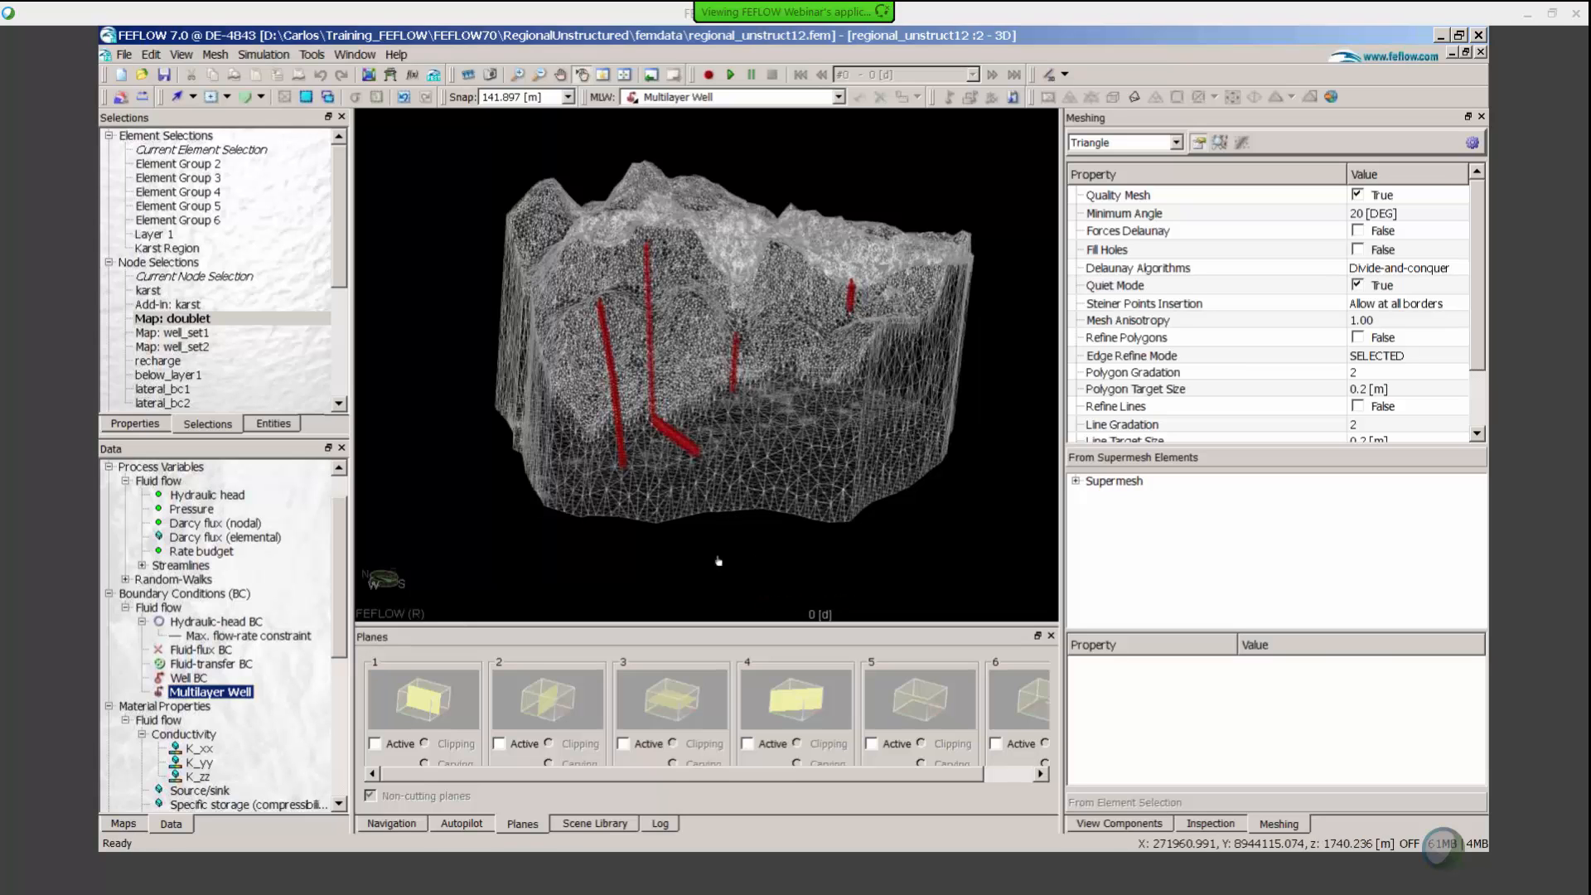
{"action": "left_click_drag", "start_coordinate": [721, 560], "coordinate": [624, 414]}
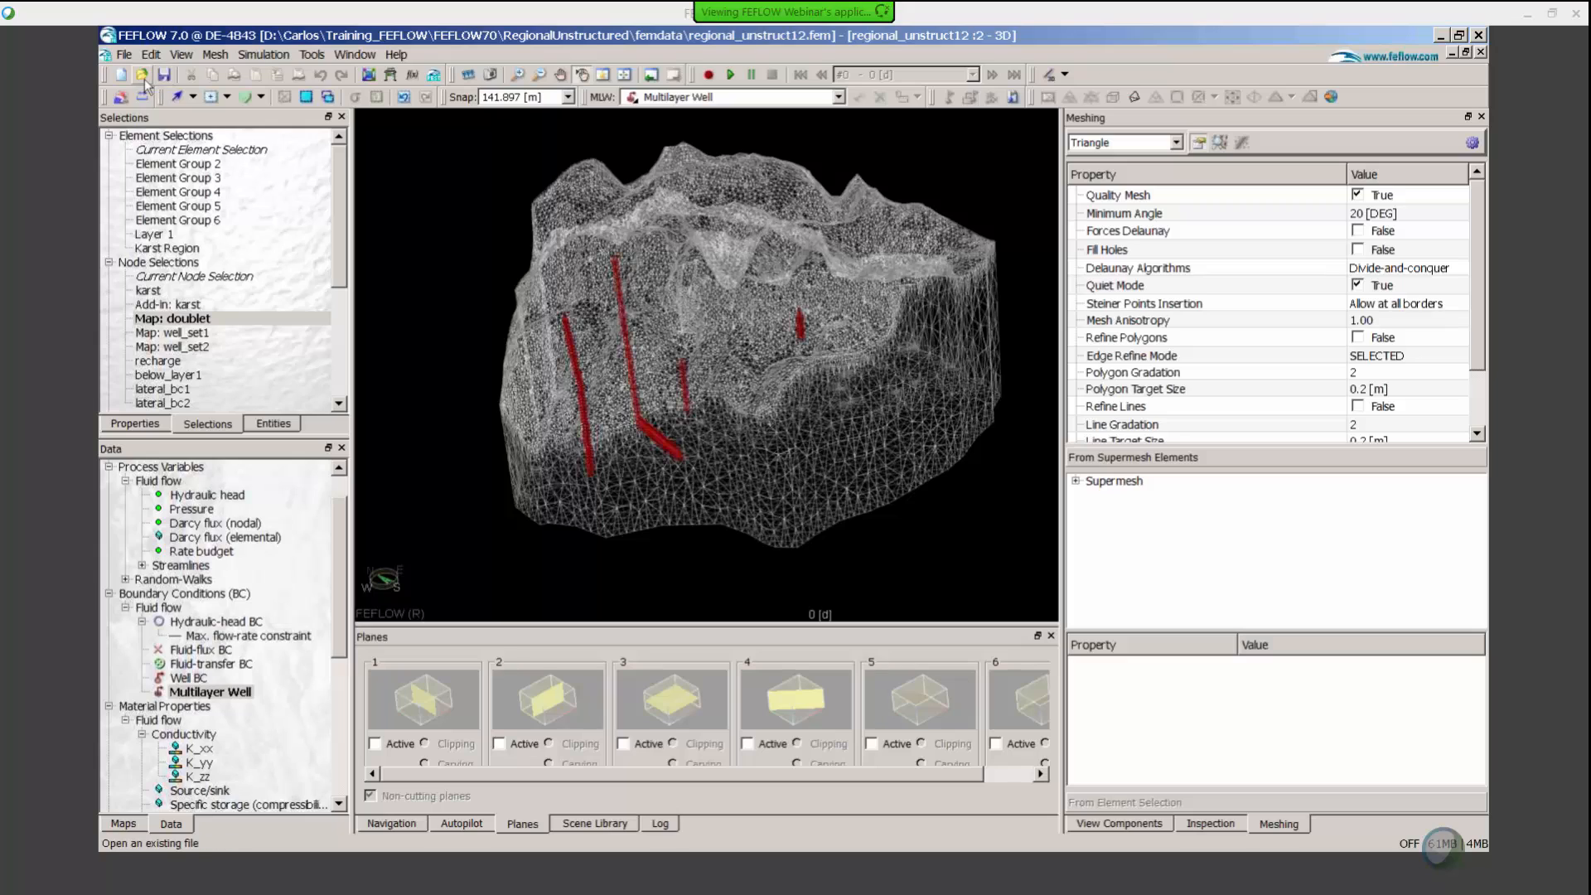
Close the current model and set up a new fully unstructured 3D FEM model using supermesh import from maps
{"action": "left_click", "coordinate": [124, 56]}
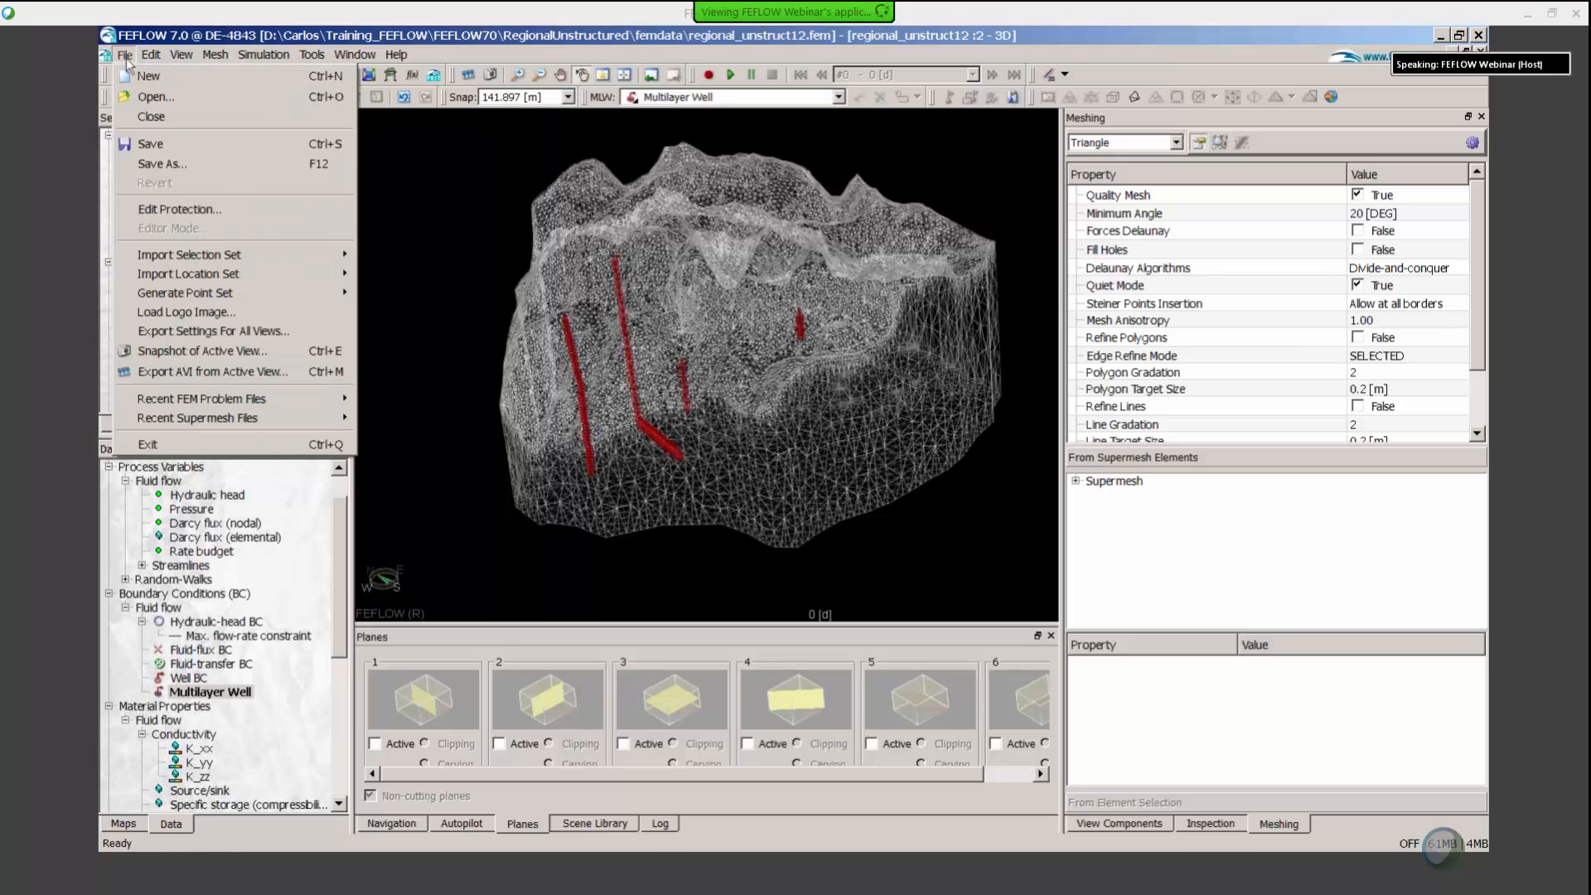
{"action": "left_click", "coordinate": [191, 120]}
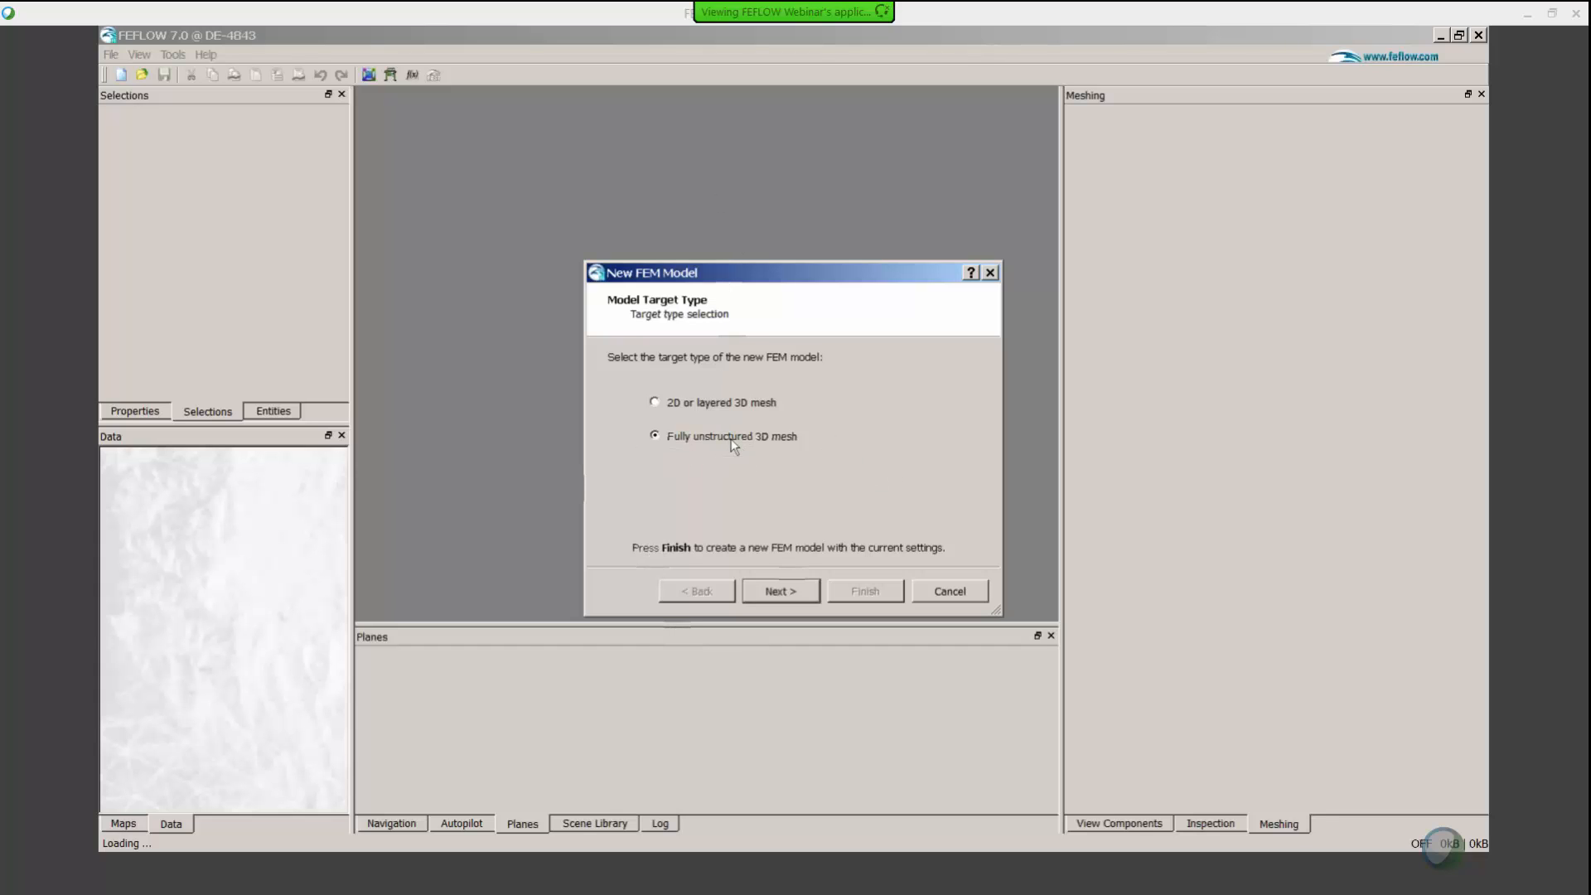
{"action": "left_click", "coordinate": [781, 590]}
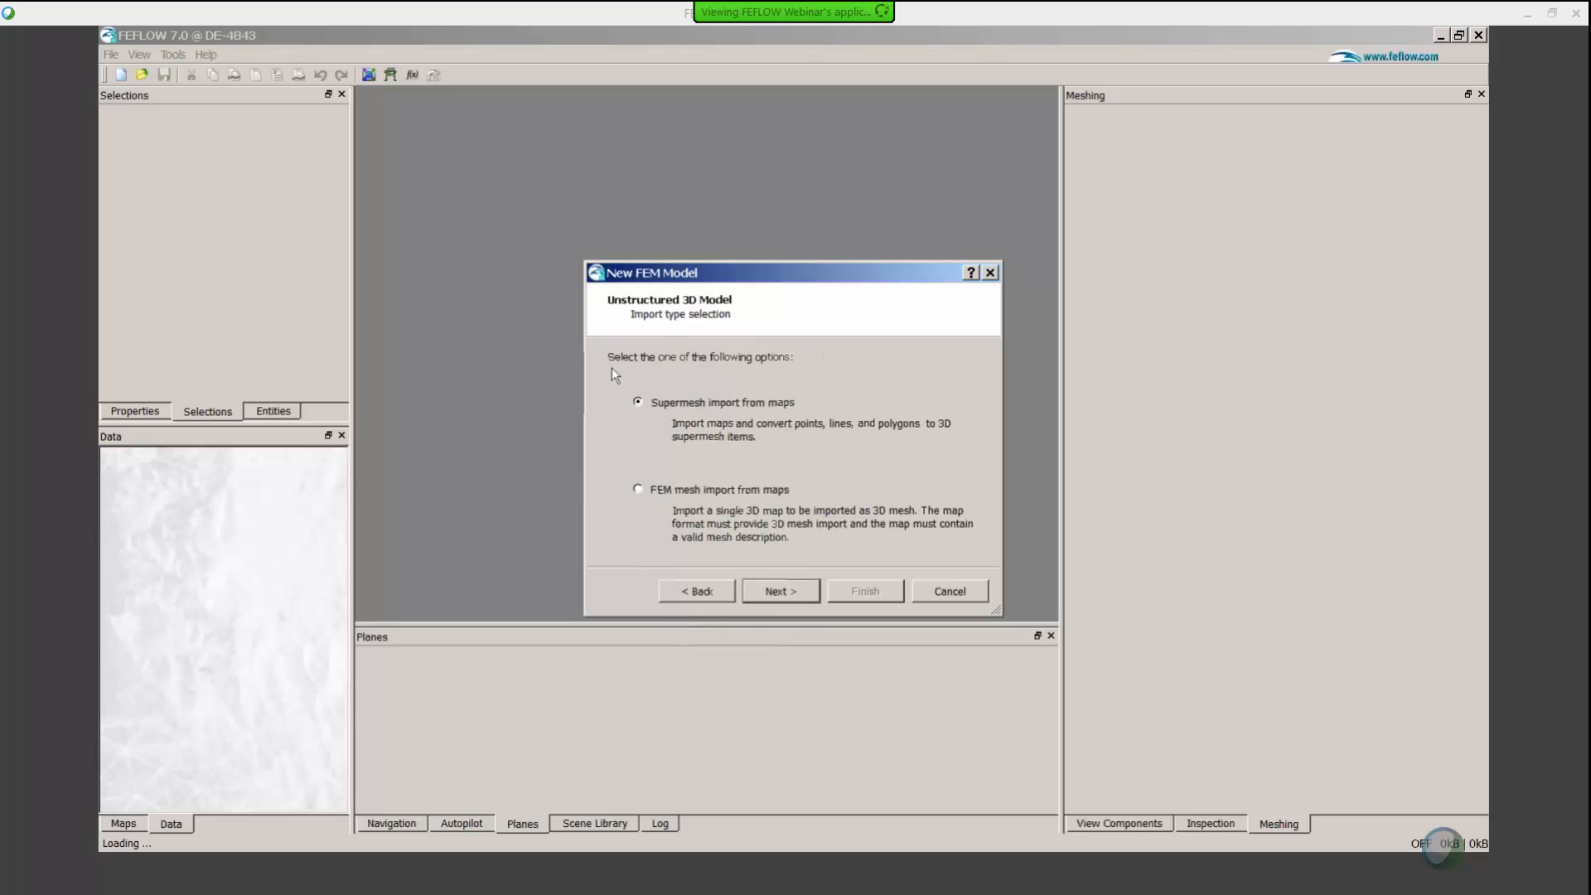
{"action": "left_click", "coordinate": [774, 591]}
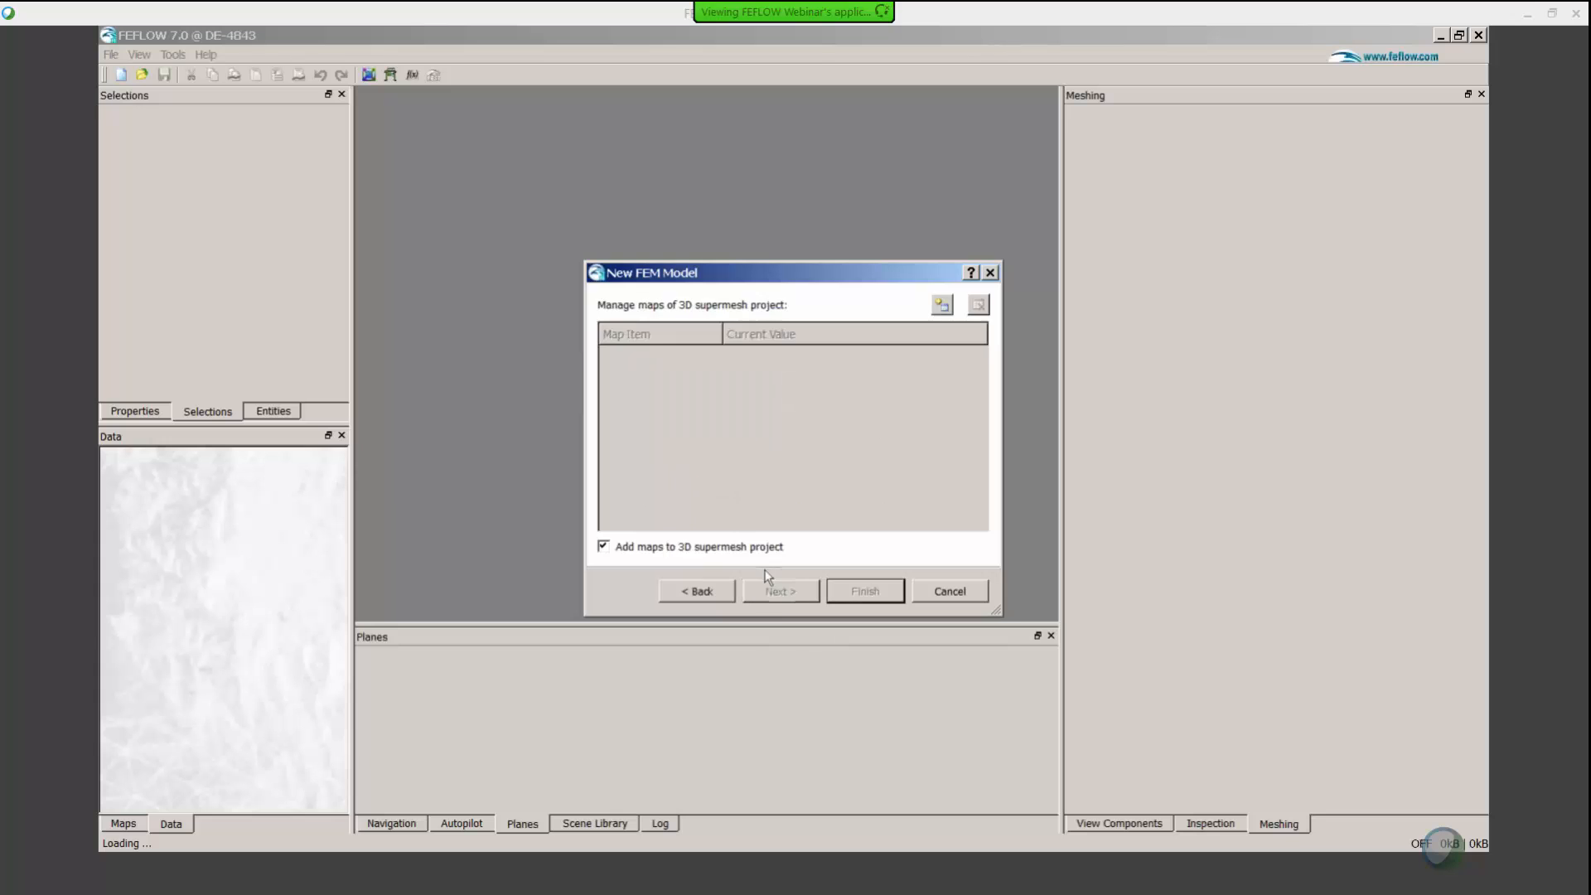
Add the GOCAD 3D model file model4.ml from example2's import+export folder to the new supermesh project
{"action": "left_click", "coordinate": [943, 308]}
{"action": "left_click", "coordinate": [874, 250]}
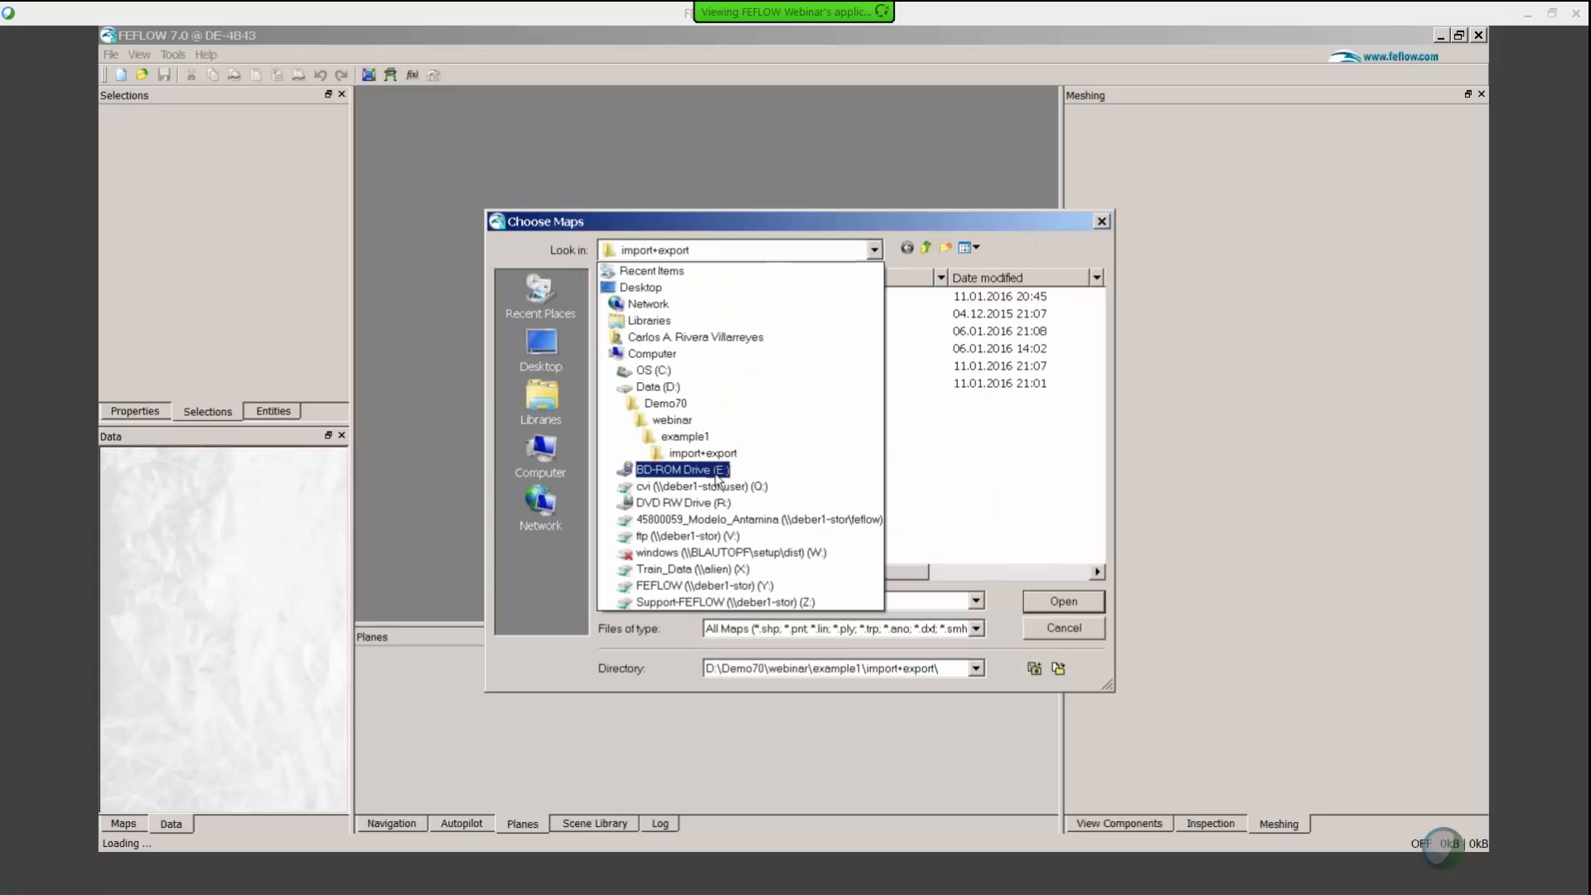
{"action": "left_click", "coordinate": [674, 419]}
{"action": "double_click", "coordinate": [646, 313]}
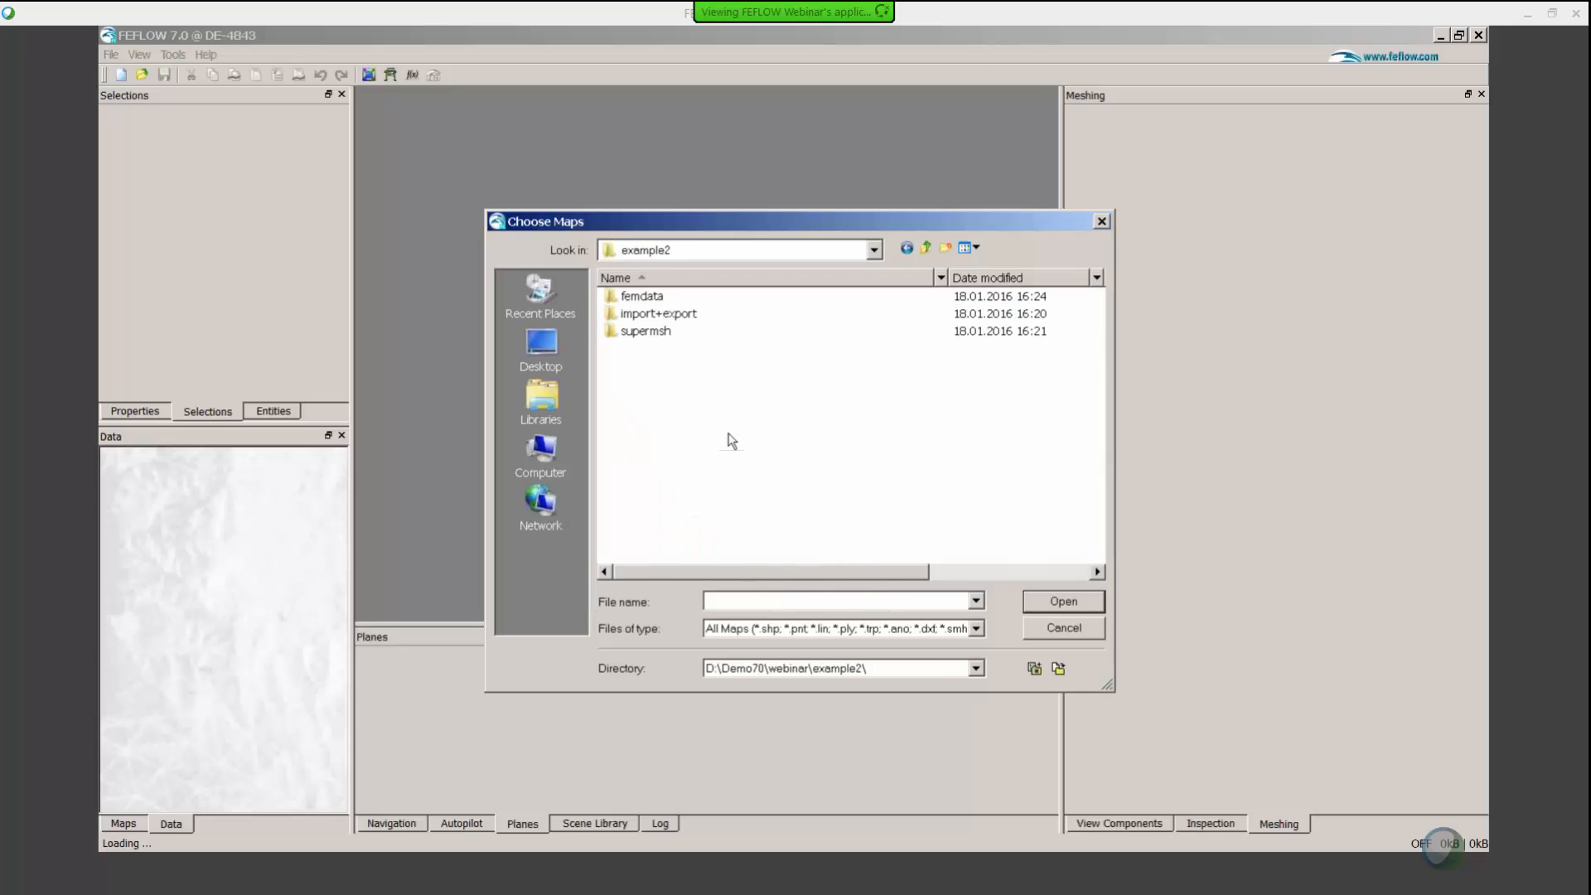
{"action": "double_click", "coordinate": [657, 315]}
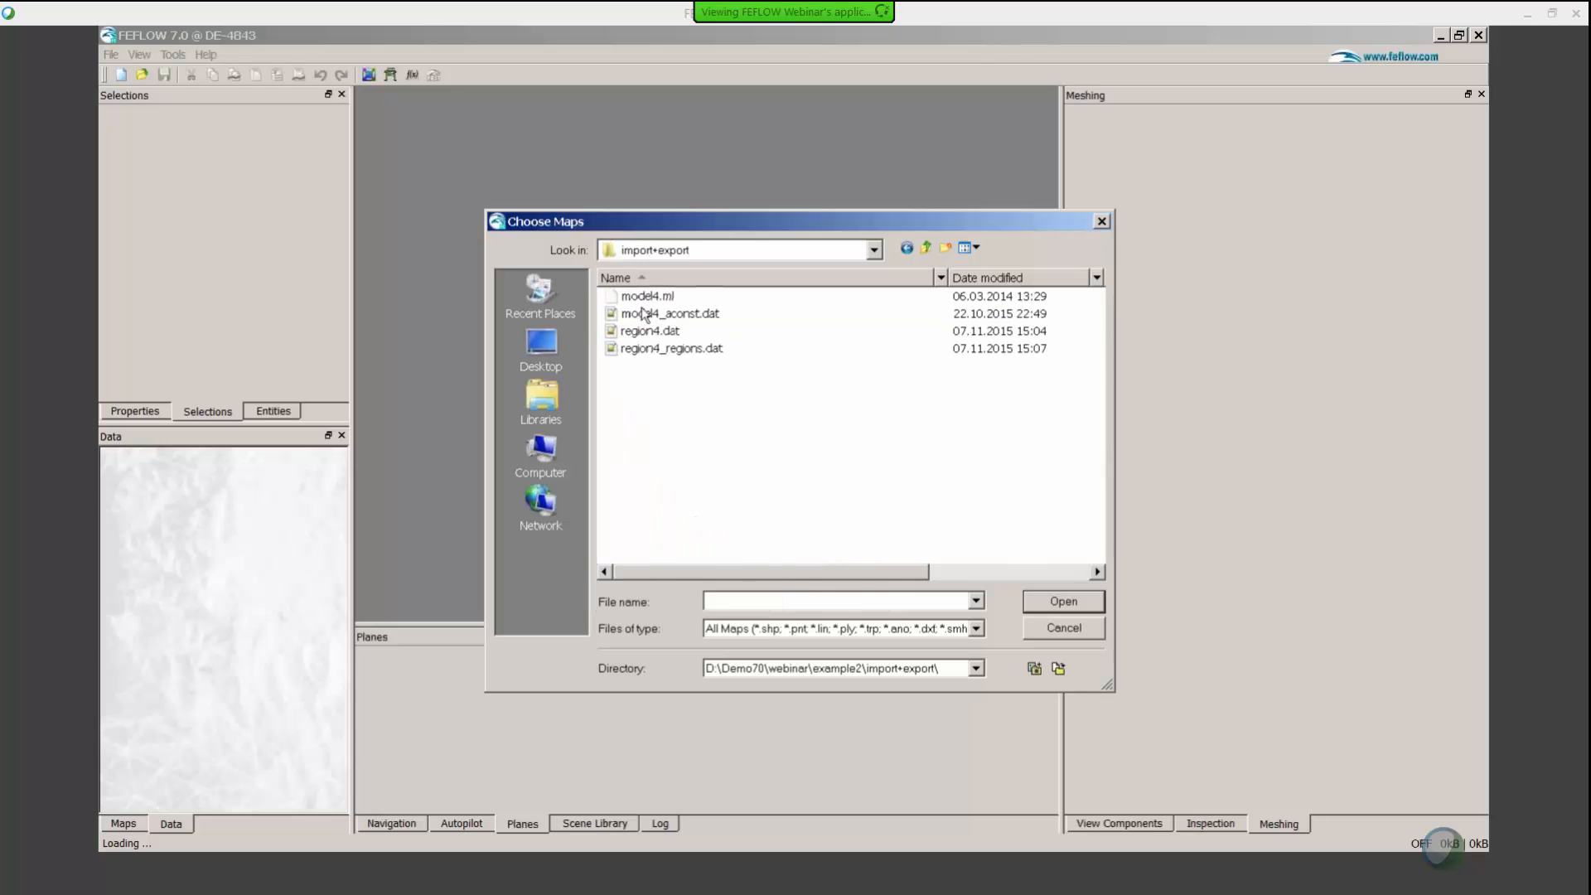
{"action": "left_click", "coordinate": [663, 300]}
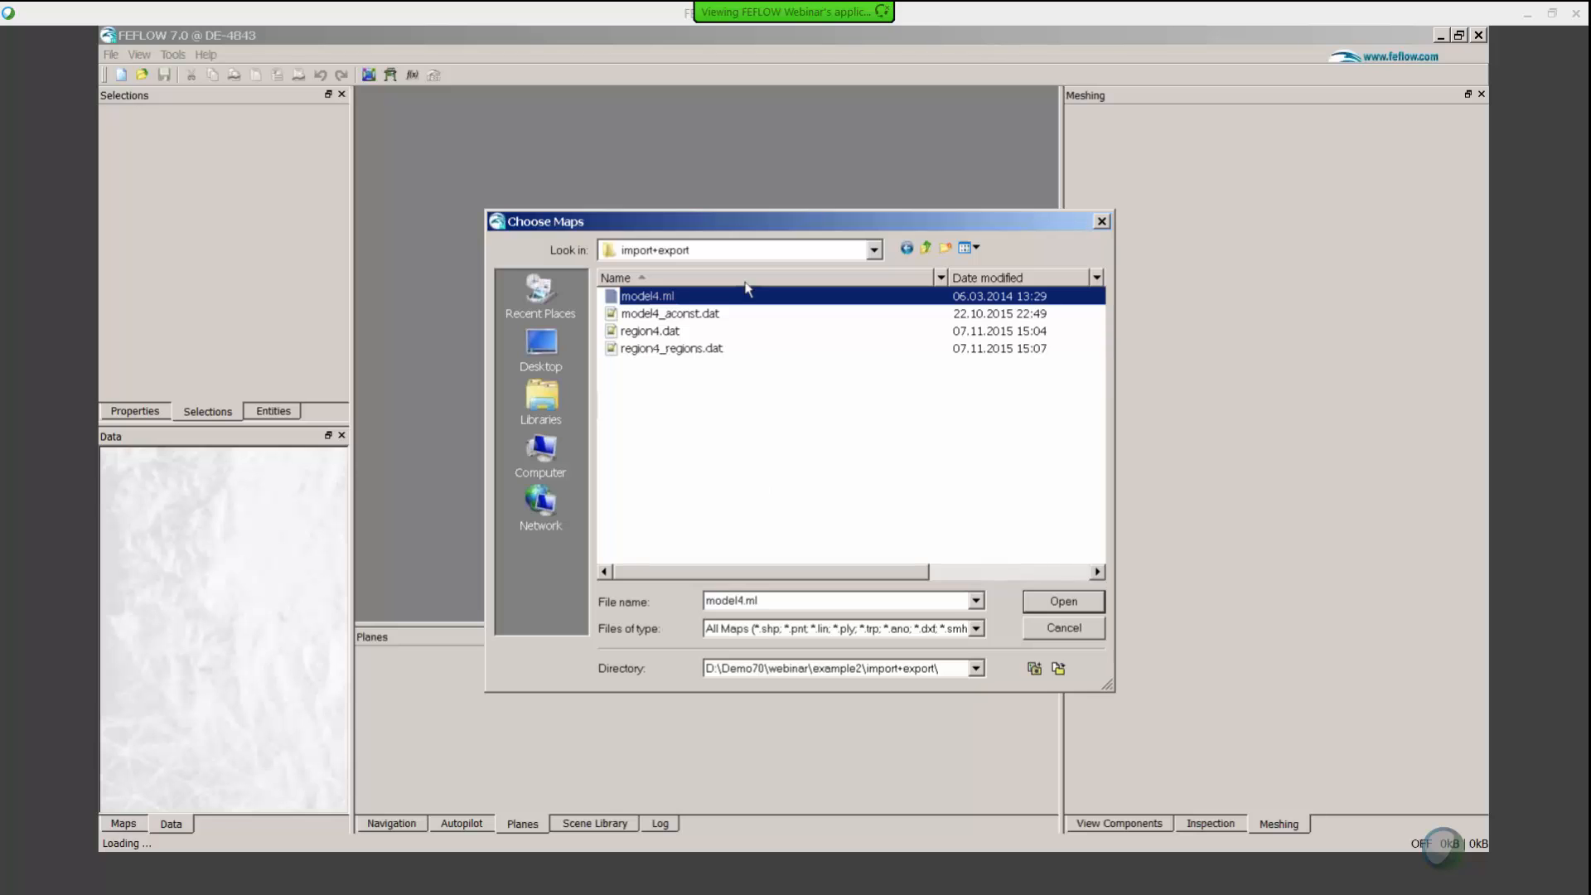
{"action": "left_click", "coordinate": [844, 628]}
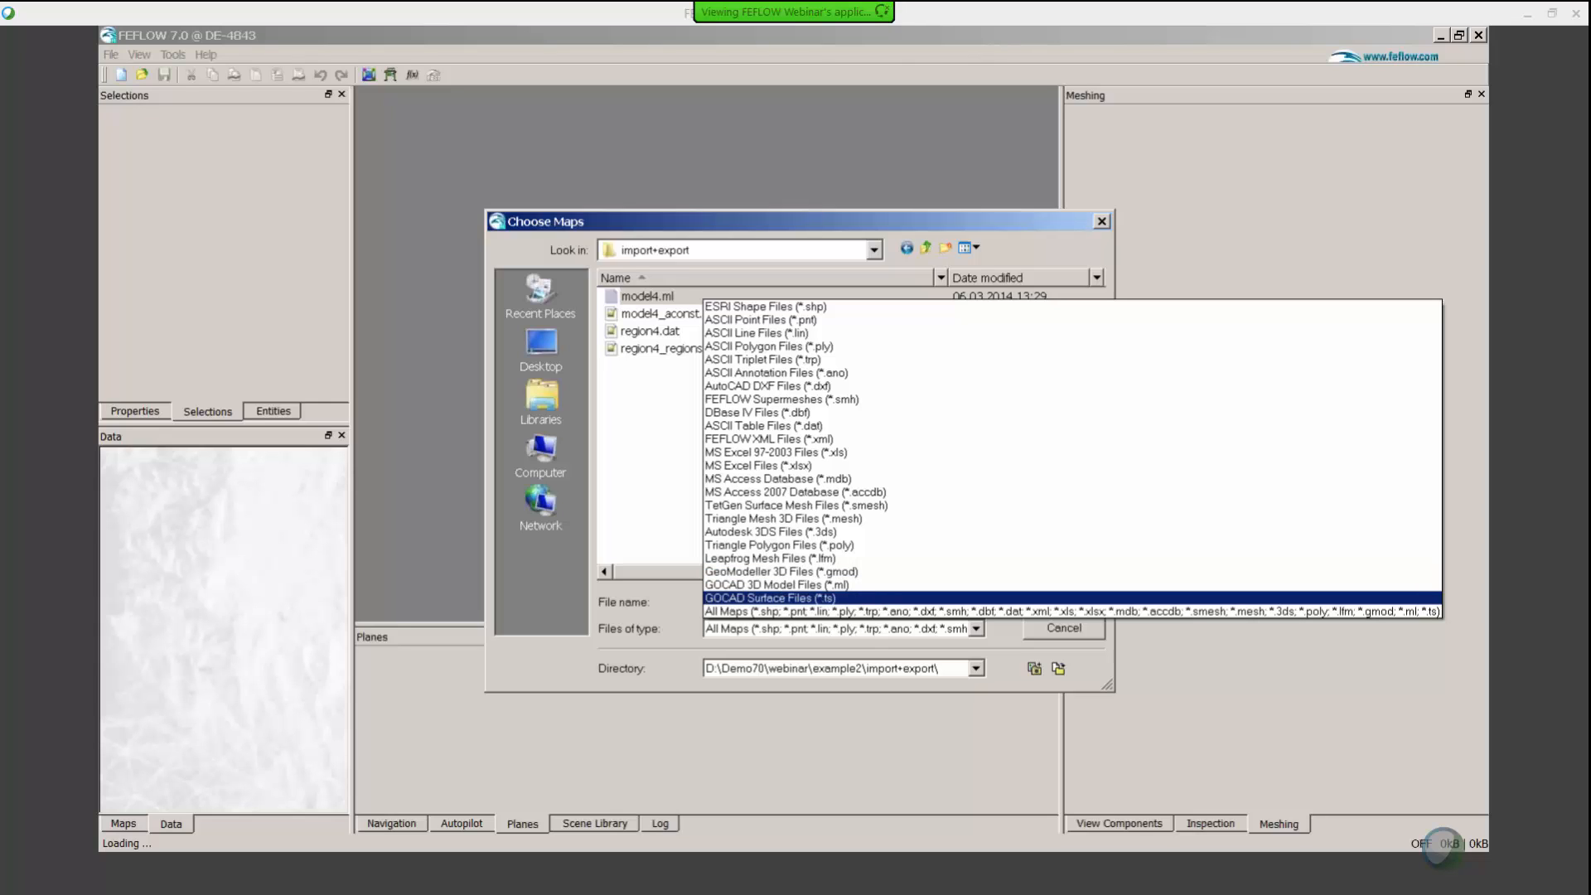
{"action": "left_click", "coordinate": [872, 588]}
{"action": "double_click", "coordinate": [662, 296]}
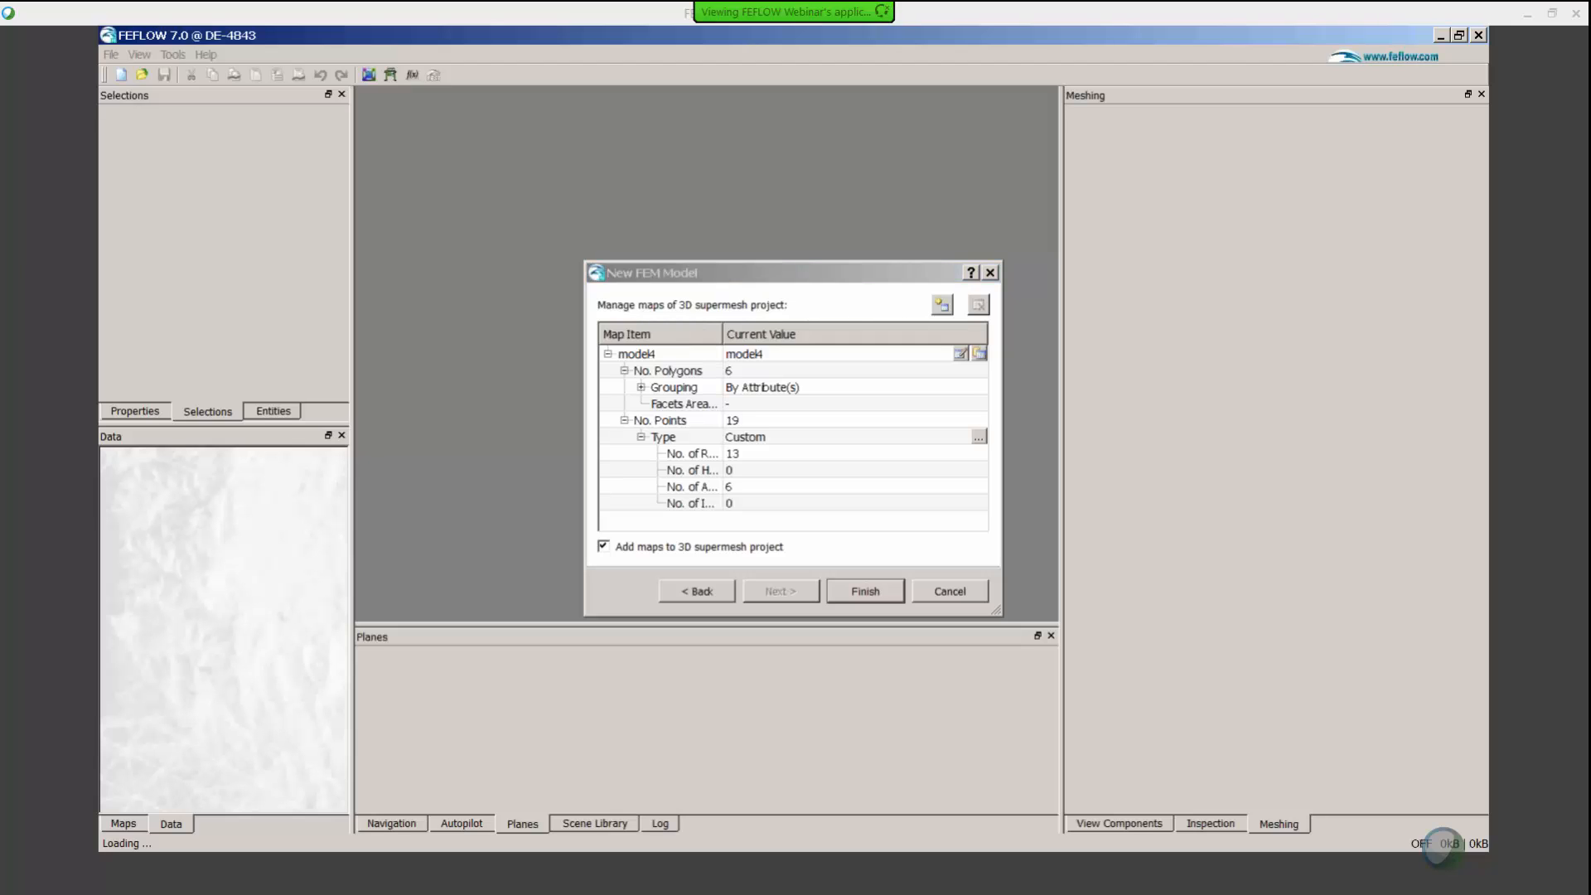
Widen the map item column, enlarge the new model dialog and finish creating the supermesh from model4
{"action": "left_click_drag", "start_coordinate": [760, 277], "coordinate": [723, 178]}
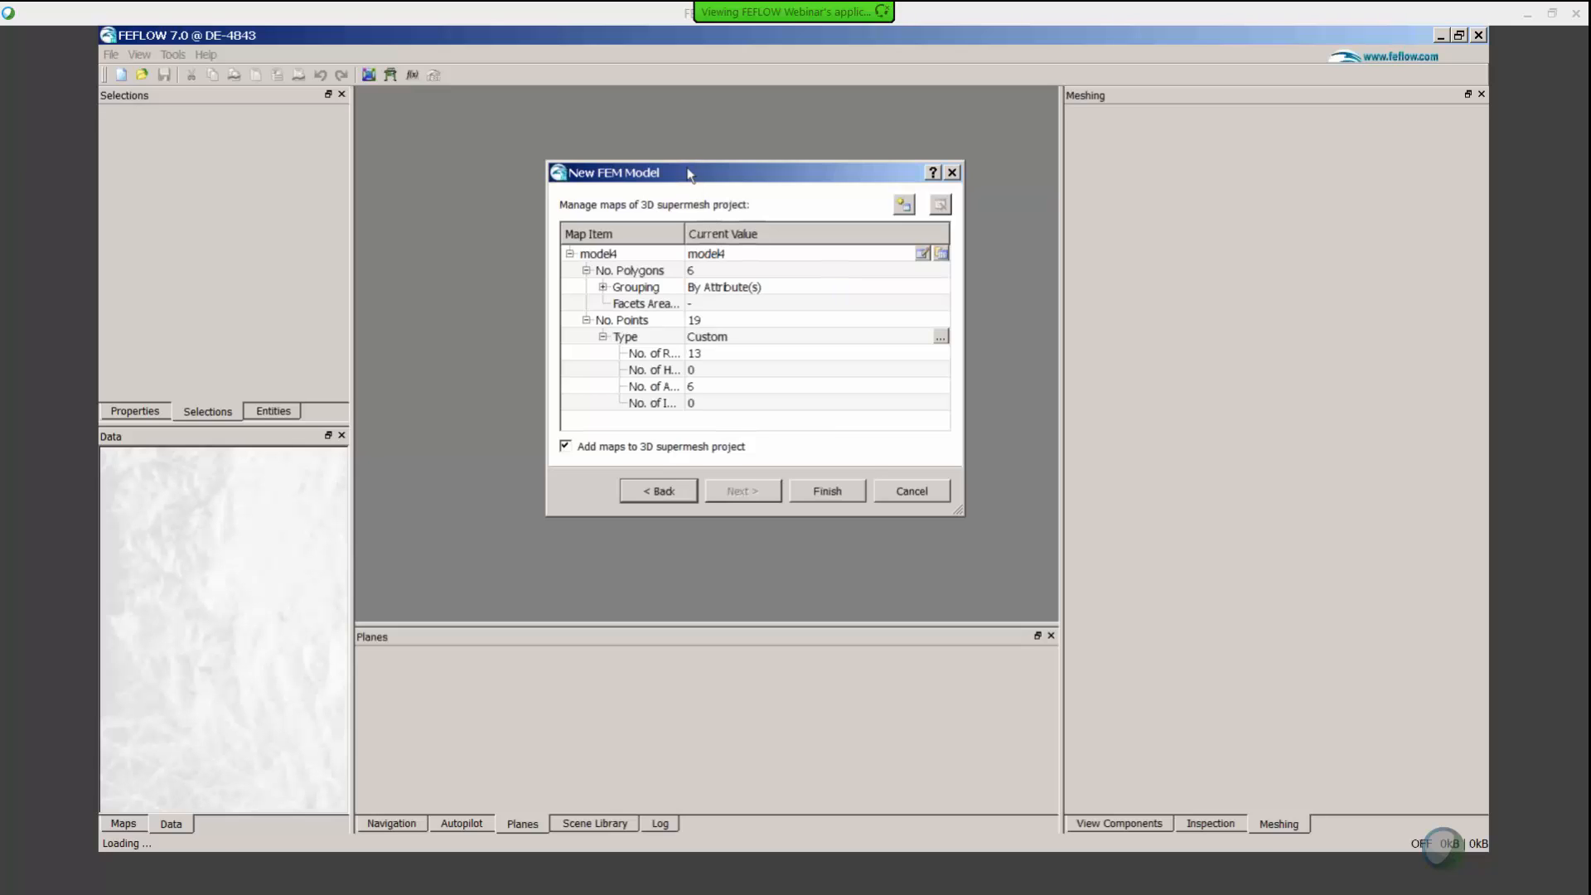
{"action": "left_click_drag", "start_coordinate": [688, 172], "coordinate": [678, 152]}
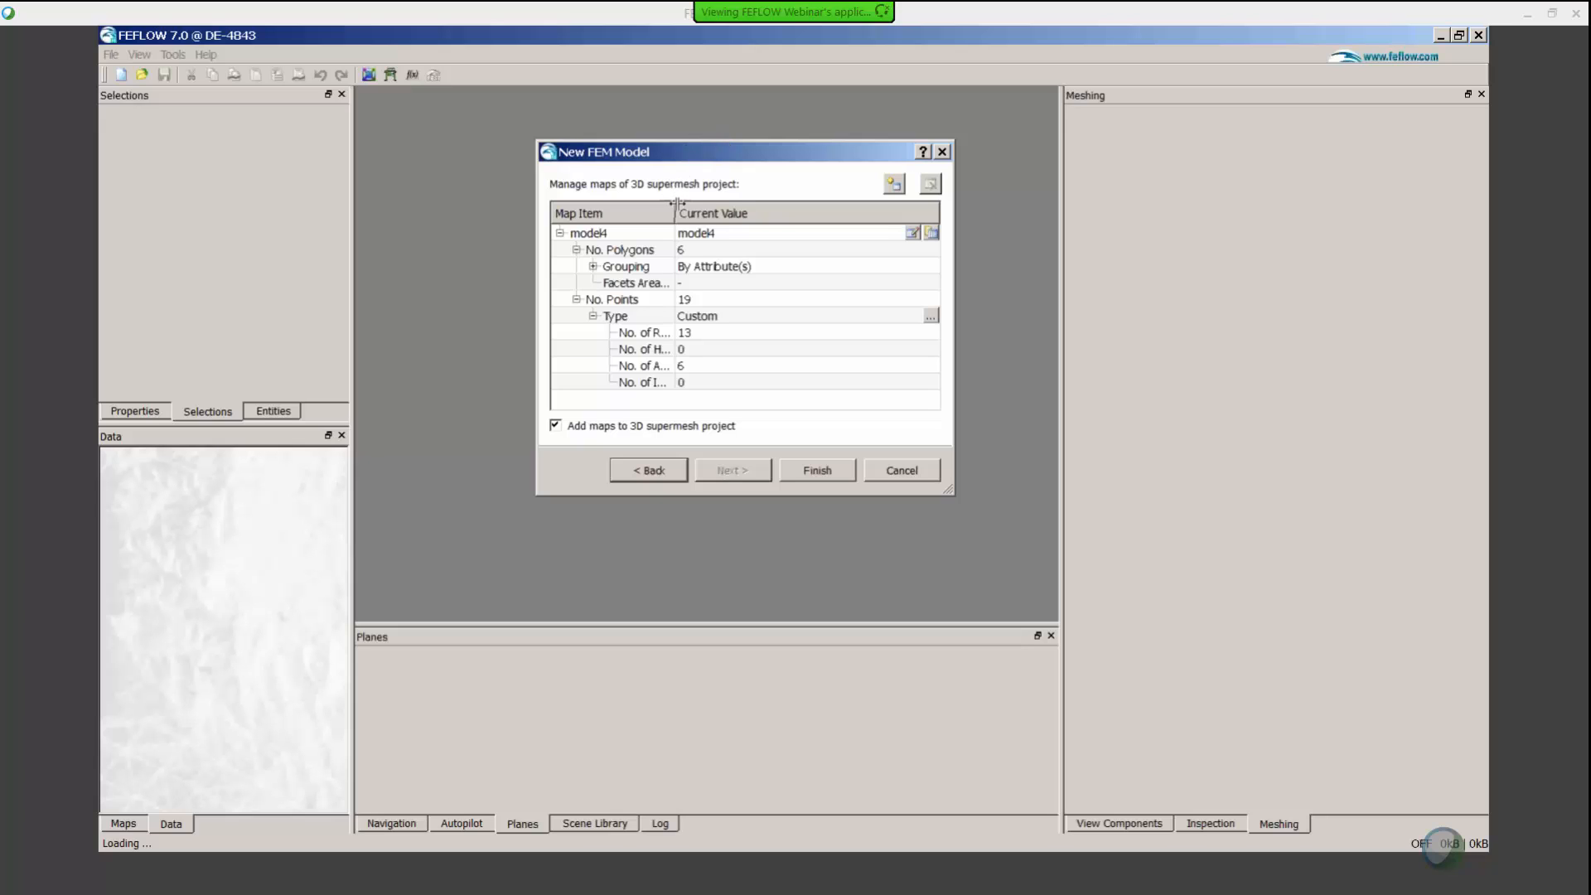
{"action": "left_click_drag", "start_coordinate": [675, 213], "coordinate": [751, 219]}
{"action": "left_click_drag", "start_coordinate": [959, 492], "coordinate": [1024, 543]}
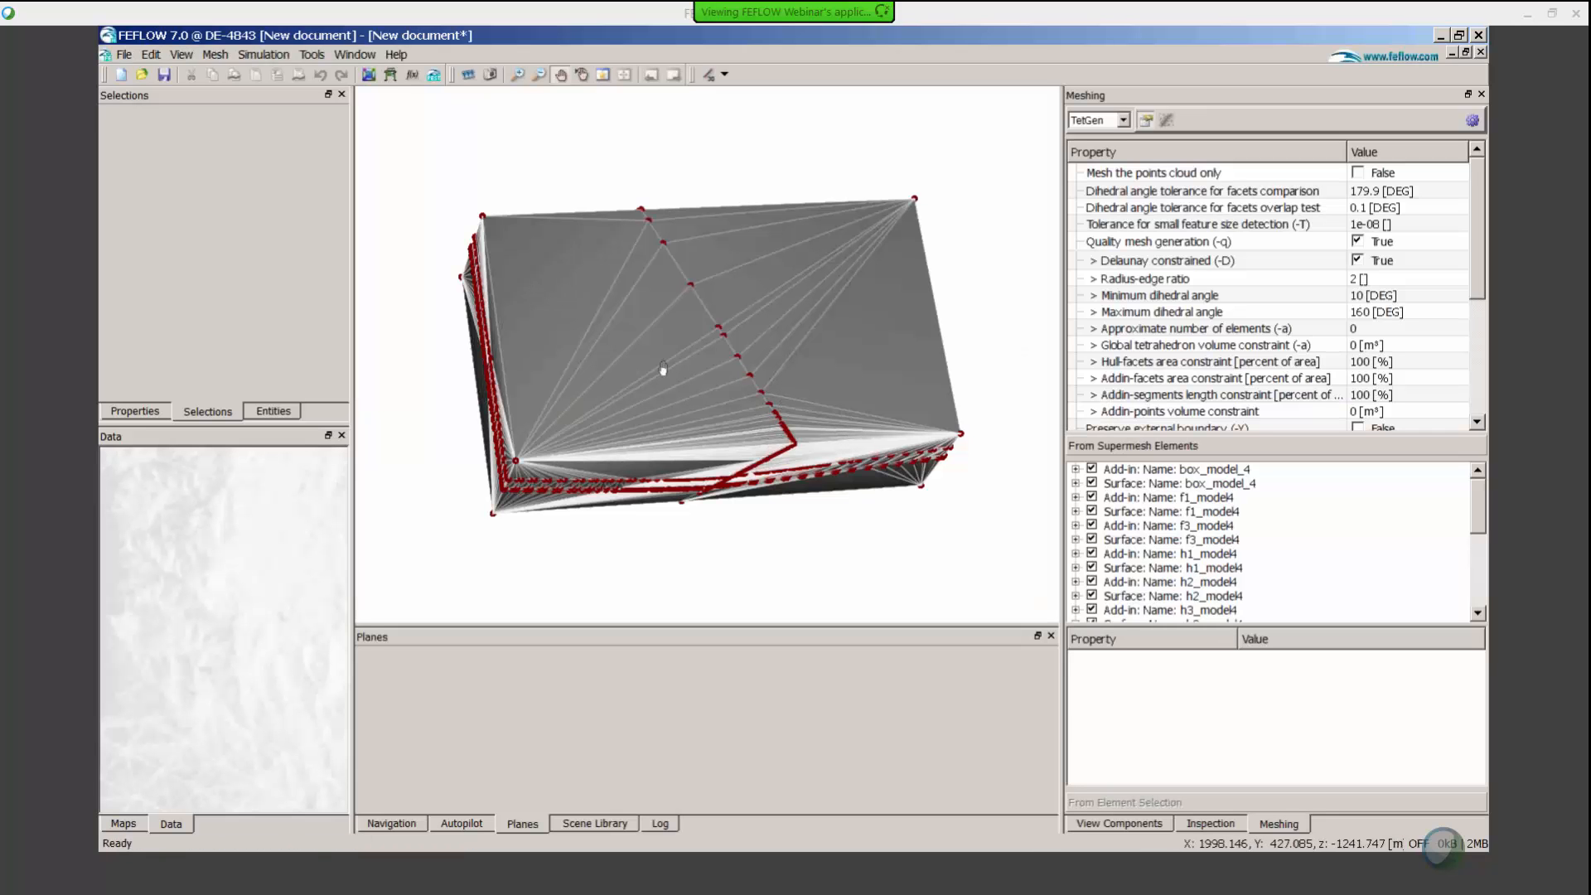
Rotate the imported model4 supermesh to examine its surfaces and fault lines from several sides
{"action": "left_click", "coordinate": [586, 80]}
{"action": "left_click_drag", "start_coordinate": [698, 385], "coordinate": [705, 277]}
{"action": "left_click_drag", "start_coordinate": [548, 330], "coordinate": [709, 386]}
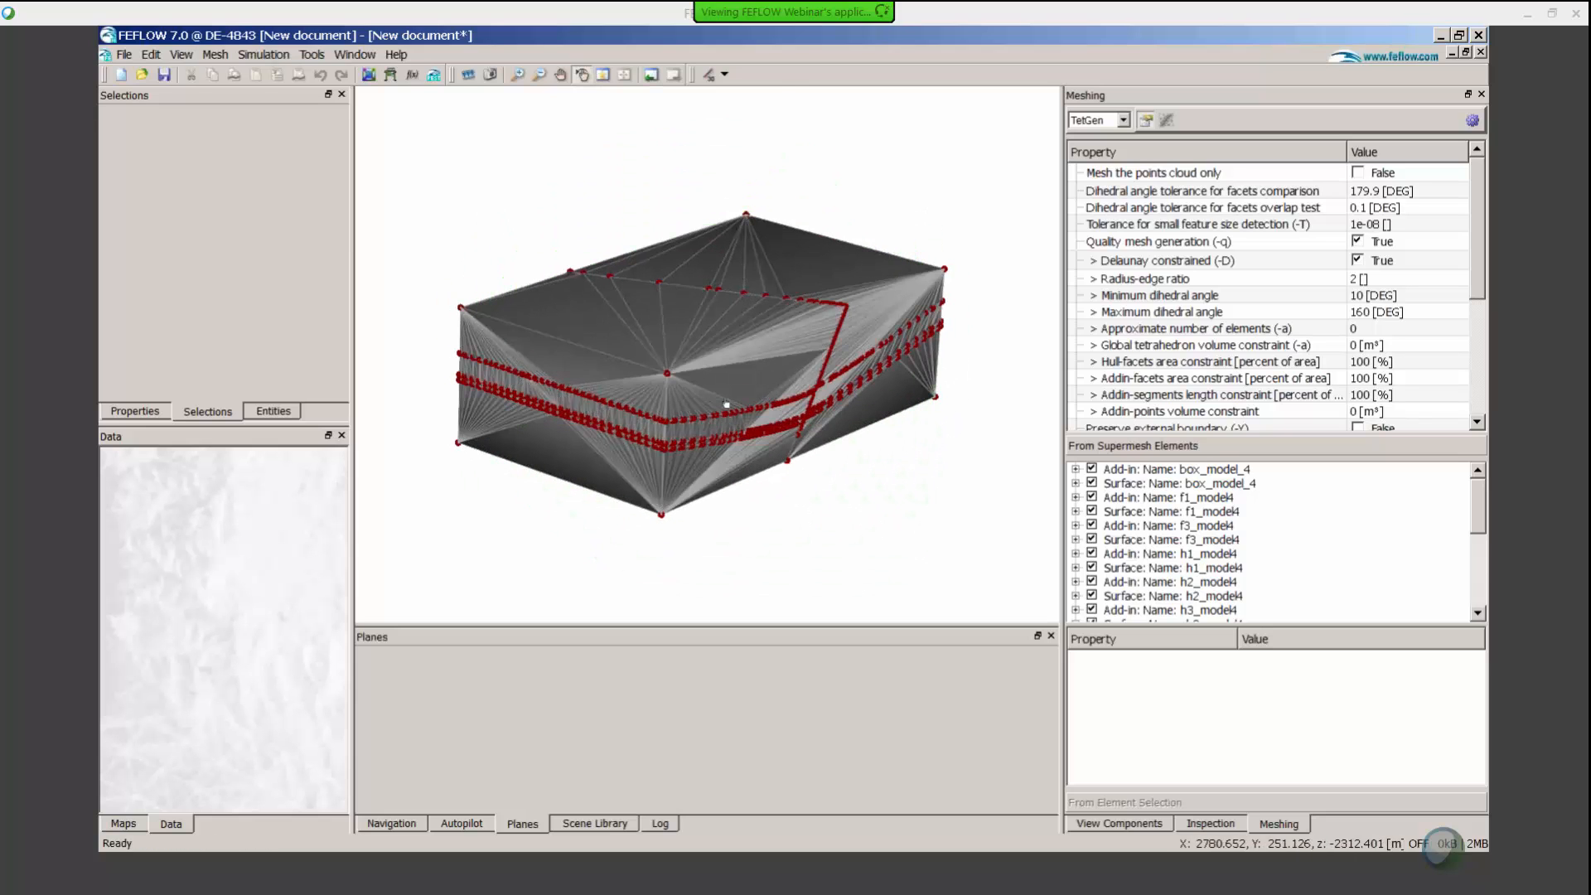
{"action": "left_click_drag", "start_coordinate": [609, 343], "coordinate": [855, 394]}
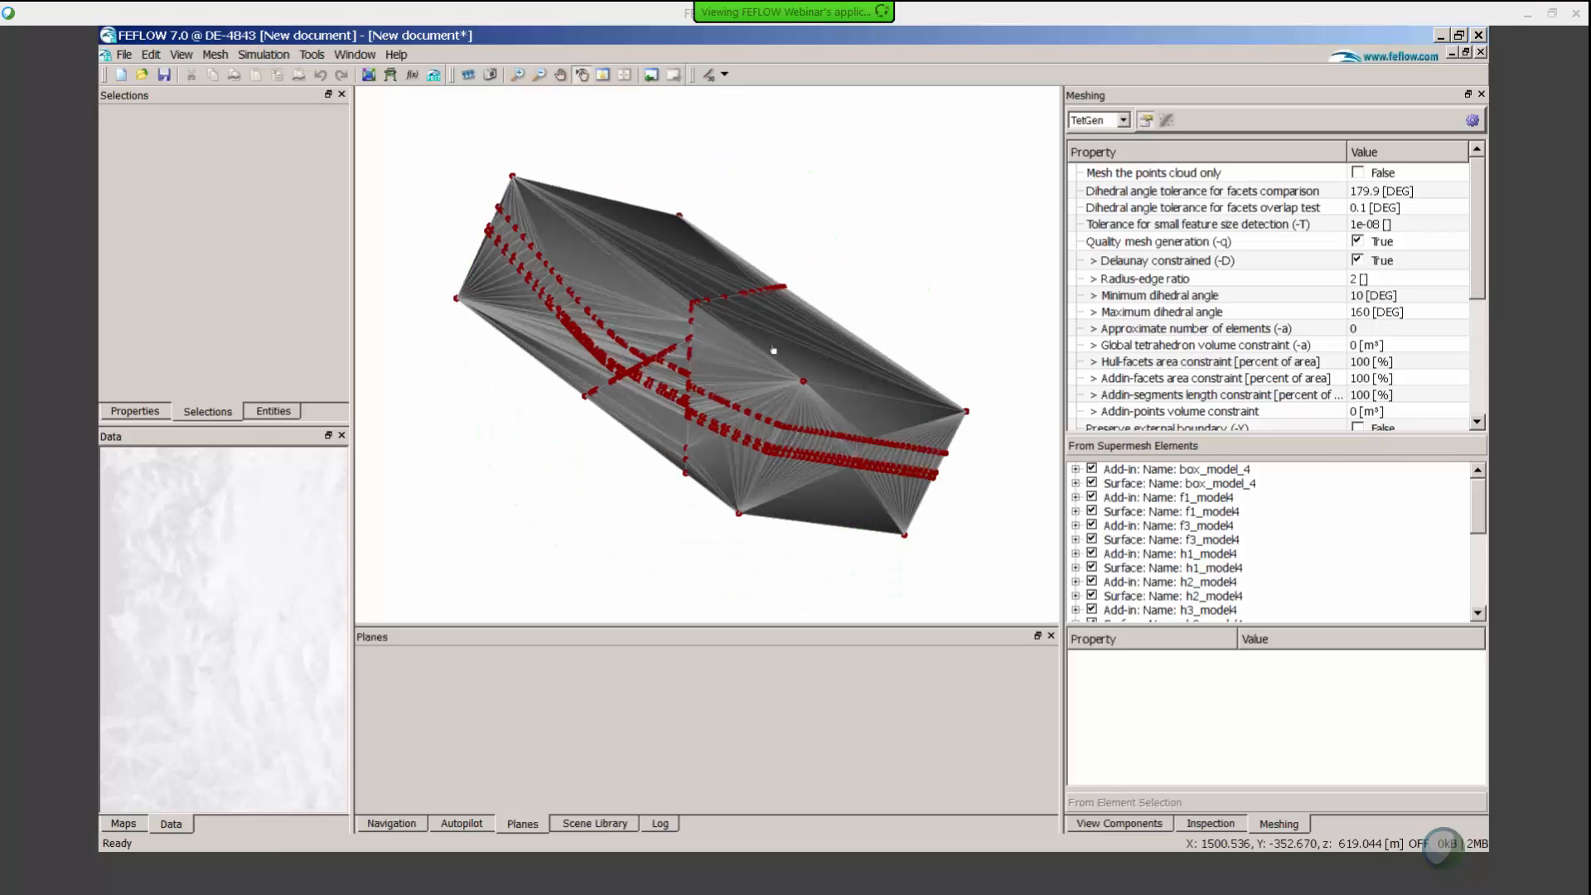
Examine the supermesh's layer and fault traces up close and from different angles
{"action": "left_click_drag", "start_coordinate": [774, 350], "coordinate": [834, 375]}
{"action": "left_click_drag", "start_coordinate": [505, 286], "coordinate": [691, 357]}
{"action": "right_click_drag", "start_coordinate": [692, 341], "coordinate": [829, 290]}
{"action": "left_click_drag", "start_coordinate": [796, 359], "coordinate": [654, 321]}
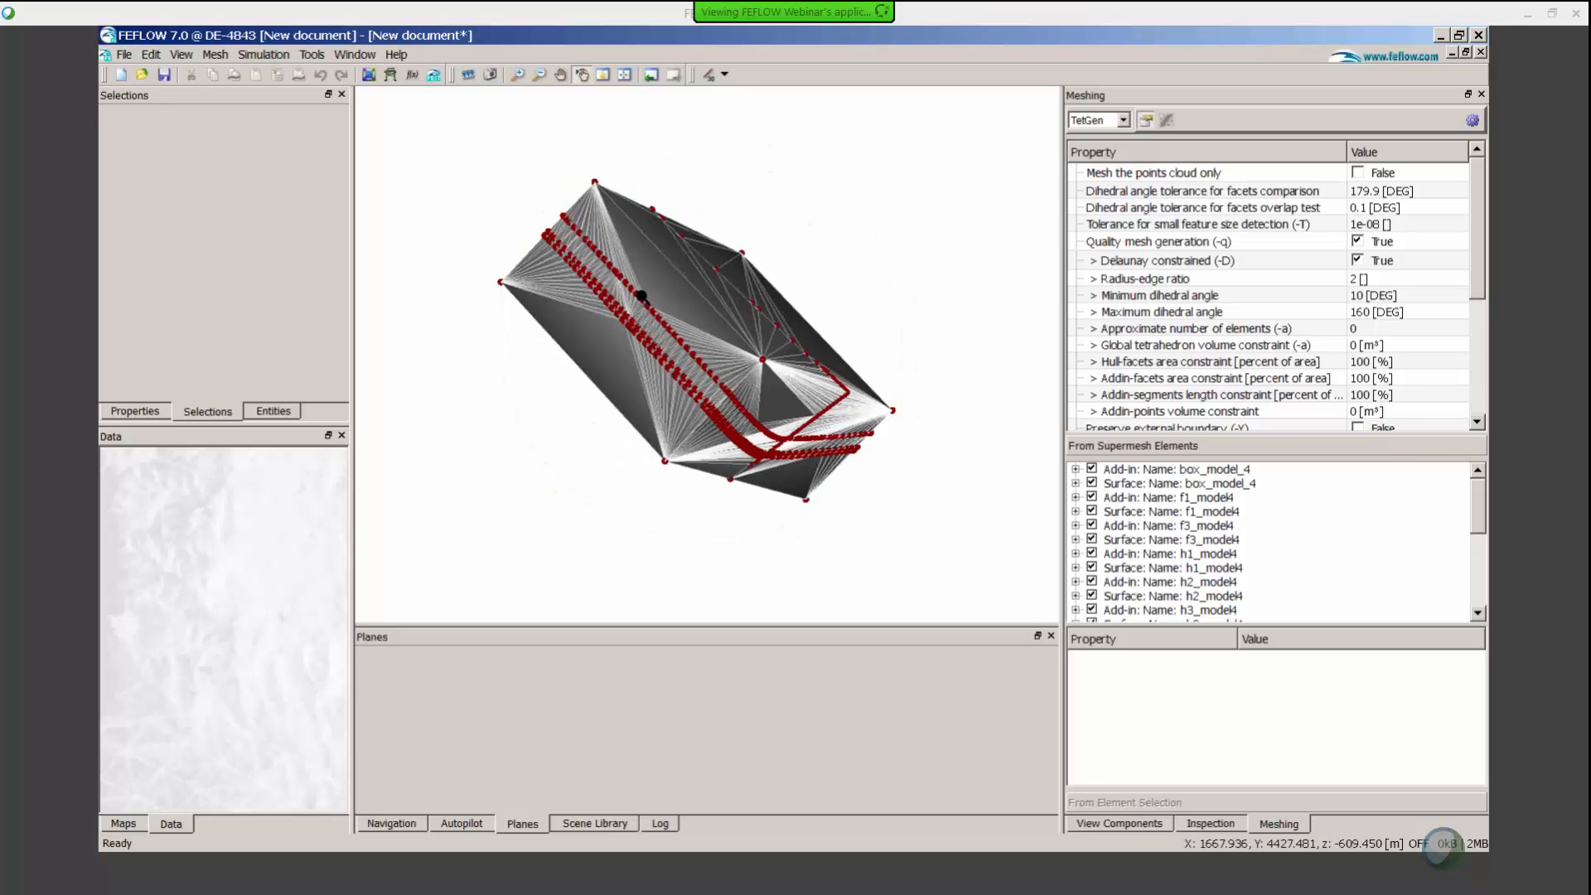
{"action": "right_click_drag", "start_coordinate": [641, 296], "coordinate": [648, 316]}
{"action": "left_click_drag", "start_coordinate": [647, 315], "coordinate": [704, 410]}
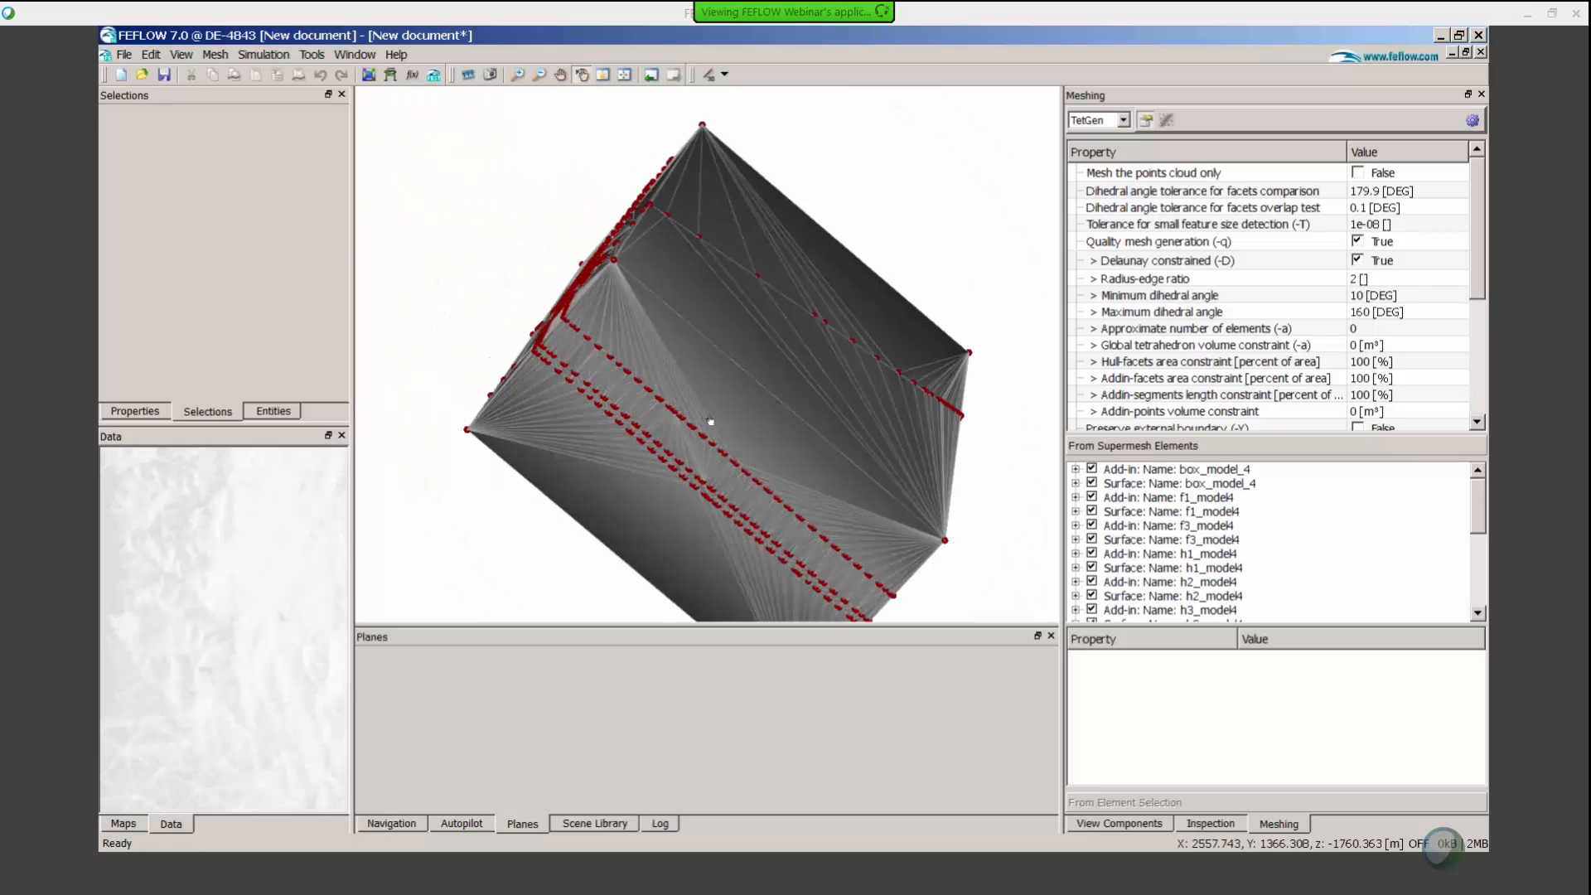
{"action": "mouse_move", "coordinate": [710, 420]}
{"action": "right_mouse_down"}
{"action": "mouse_move", "coordinate": [708, 443]}
{"action": "mouse_move", "coordinate": [699, 394]}
{"action": "right_mouse_up"}
{"action": "left_click_drag", "start_coordinate": [701, 394], "coordinate": [734, 389]}
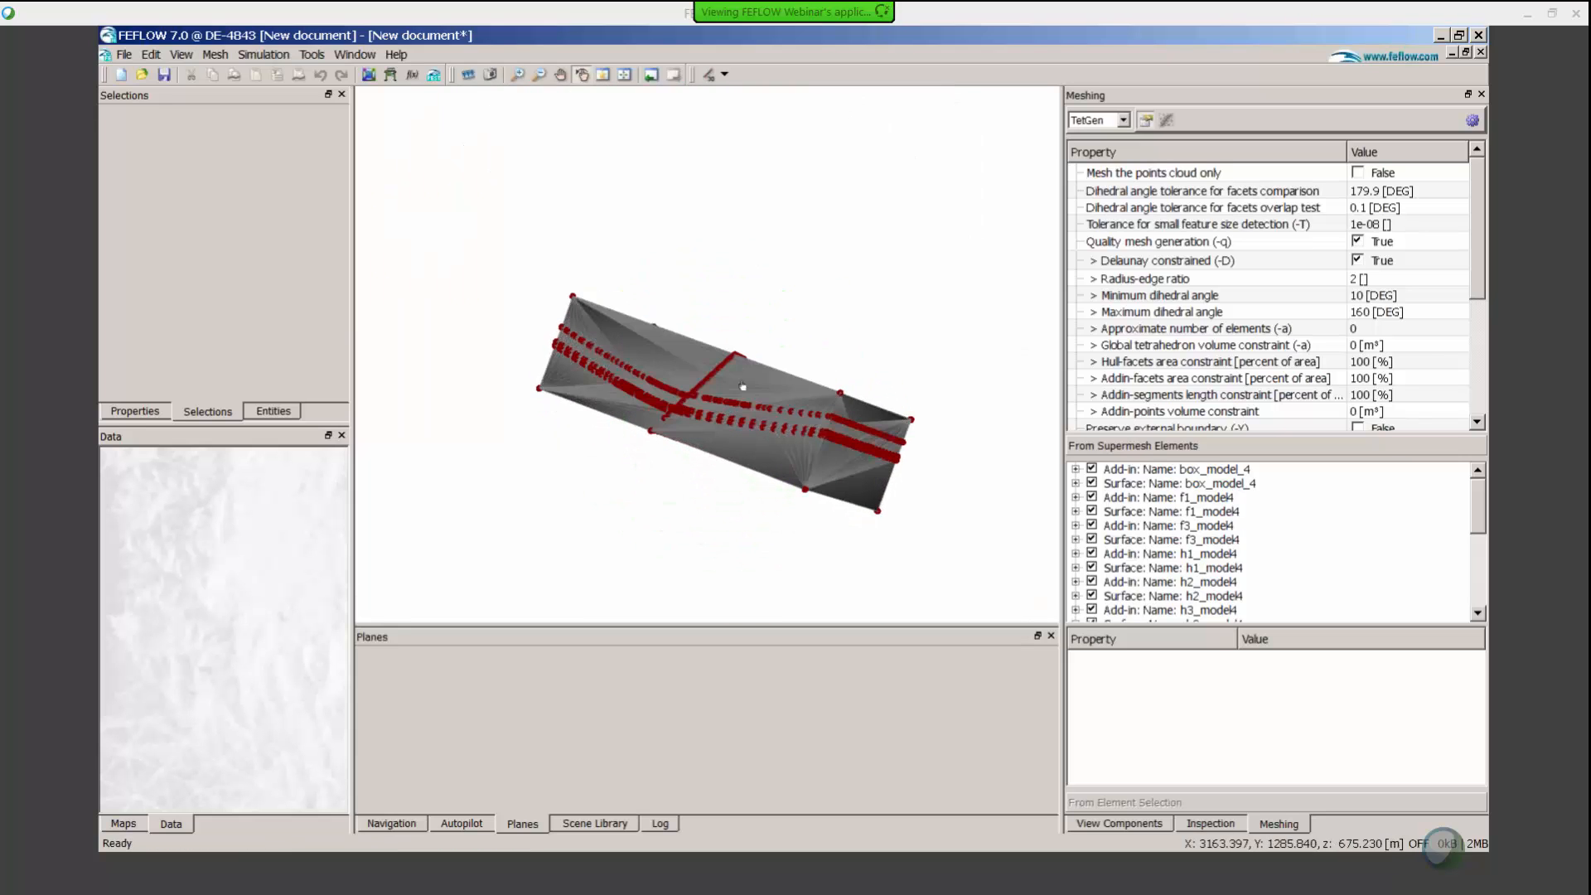
{"action": "right_click_drag", "start_coordinate": [705, 398], "coordinate": [706, 451]}
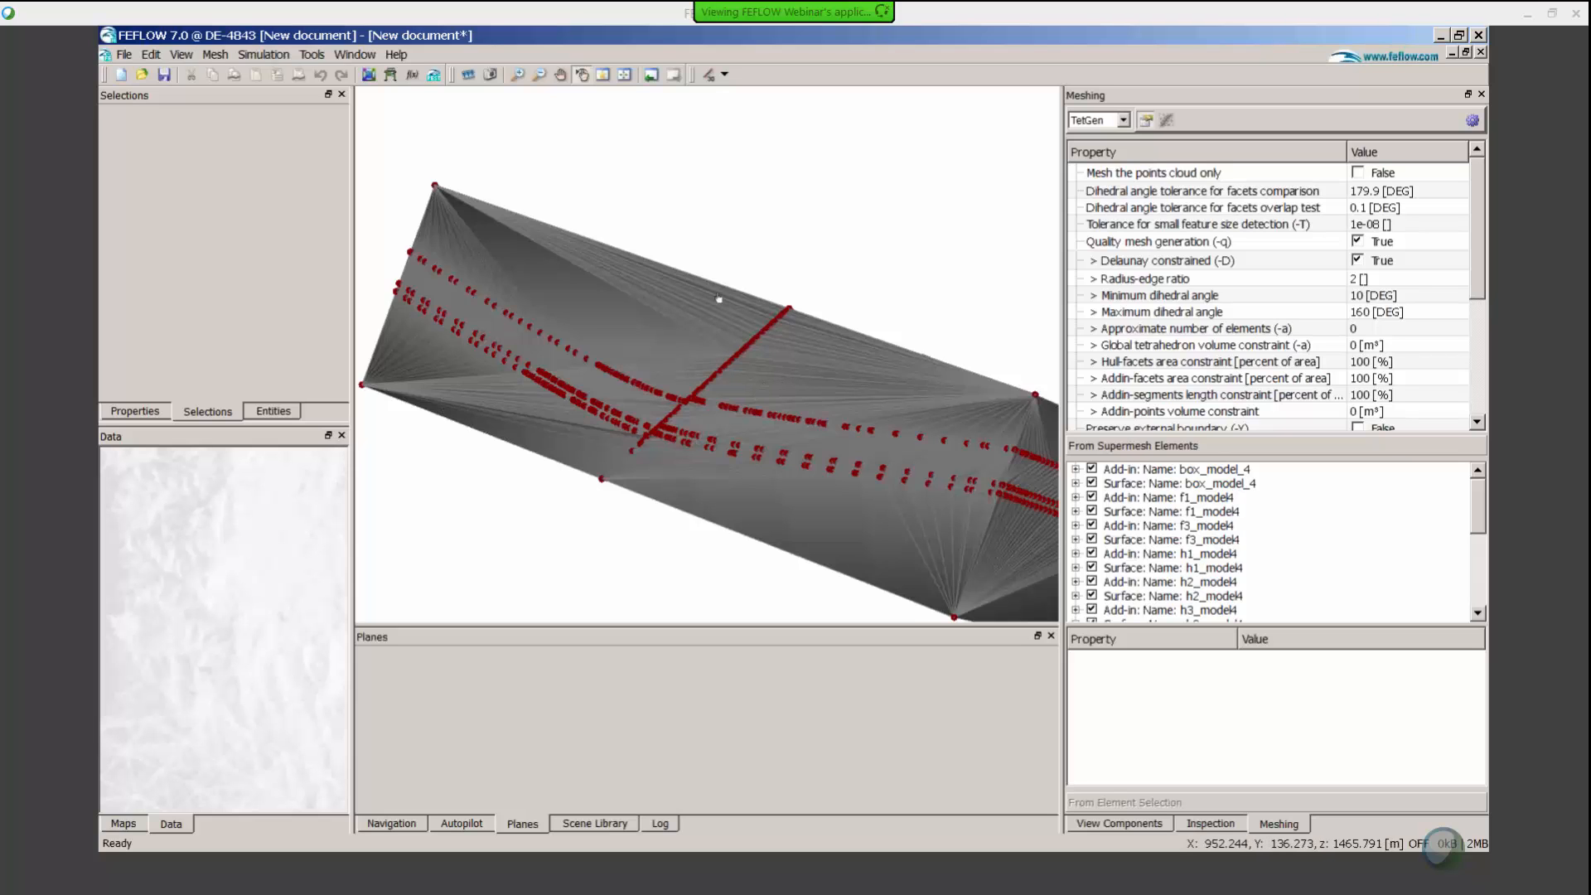
{"action": "left_click_drag", "start_coordinate": [729, 378], "coordinate": [713, 323]}
{"action": "left_click_drag", "start_coordinate": [730, 385], "coordinate": [784, 332]}
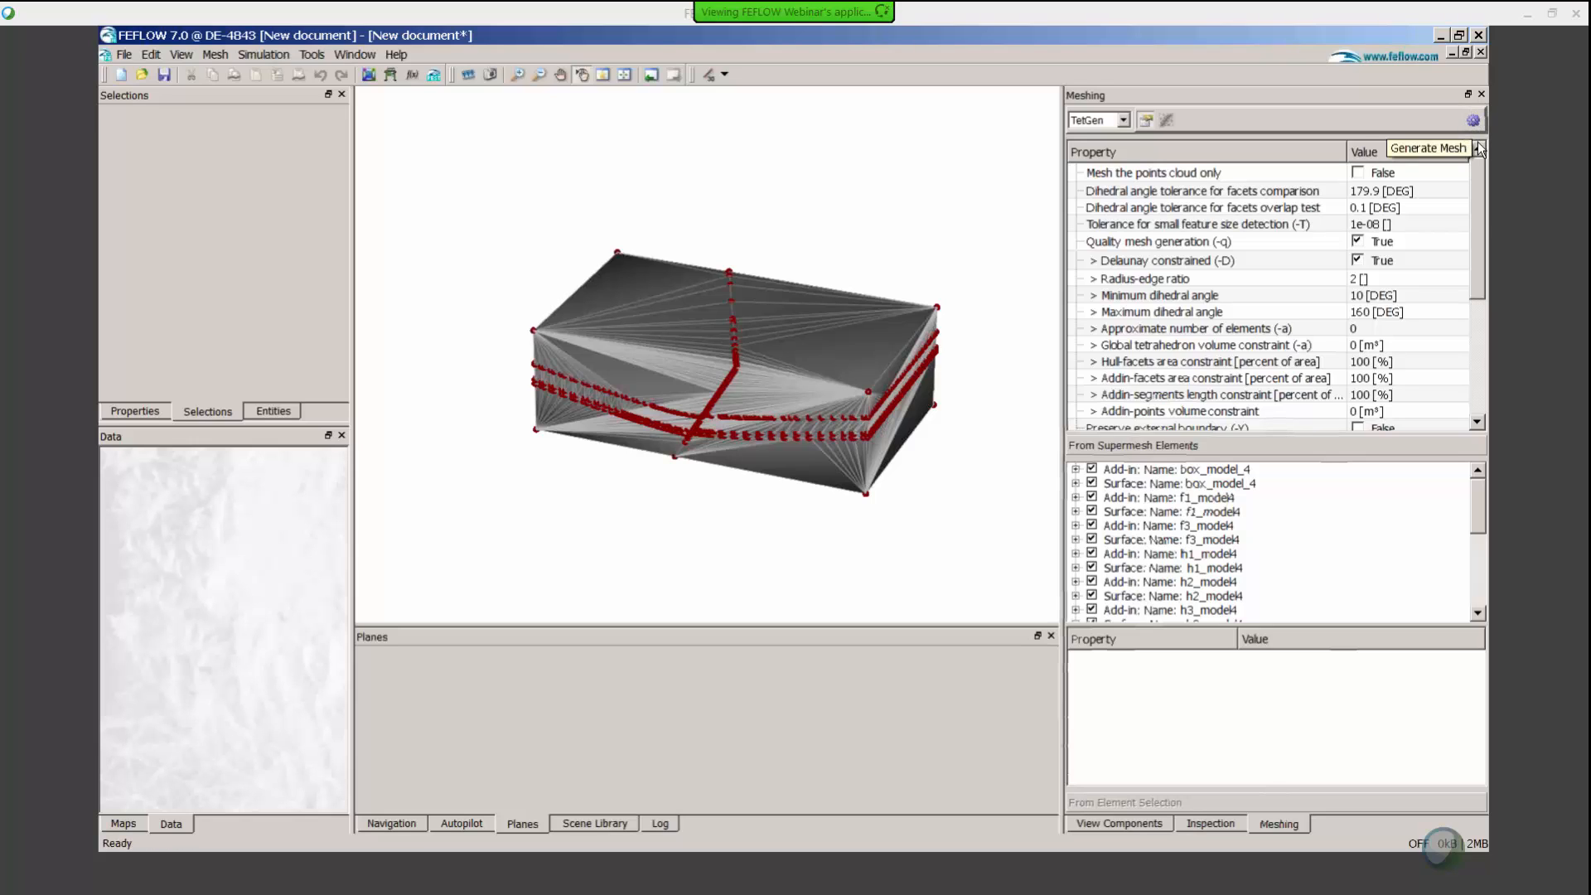
Review the TetGen meshing properties, including the add-in facets area constraint and the CVT node generation settings
{"action": "scroll", "coordinate": [1409, 290], "scroll_direction": "down", "scroll_amount": 2}
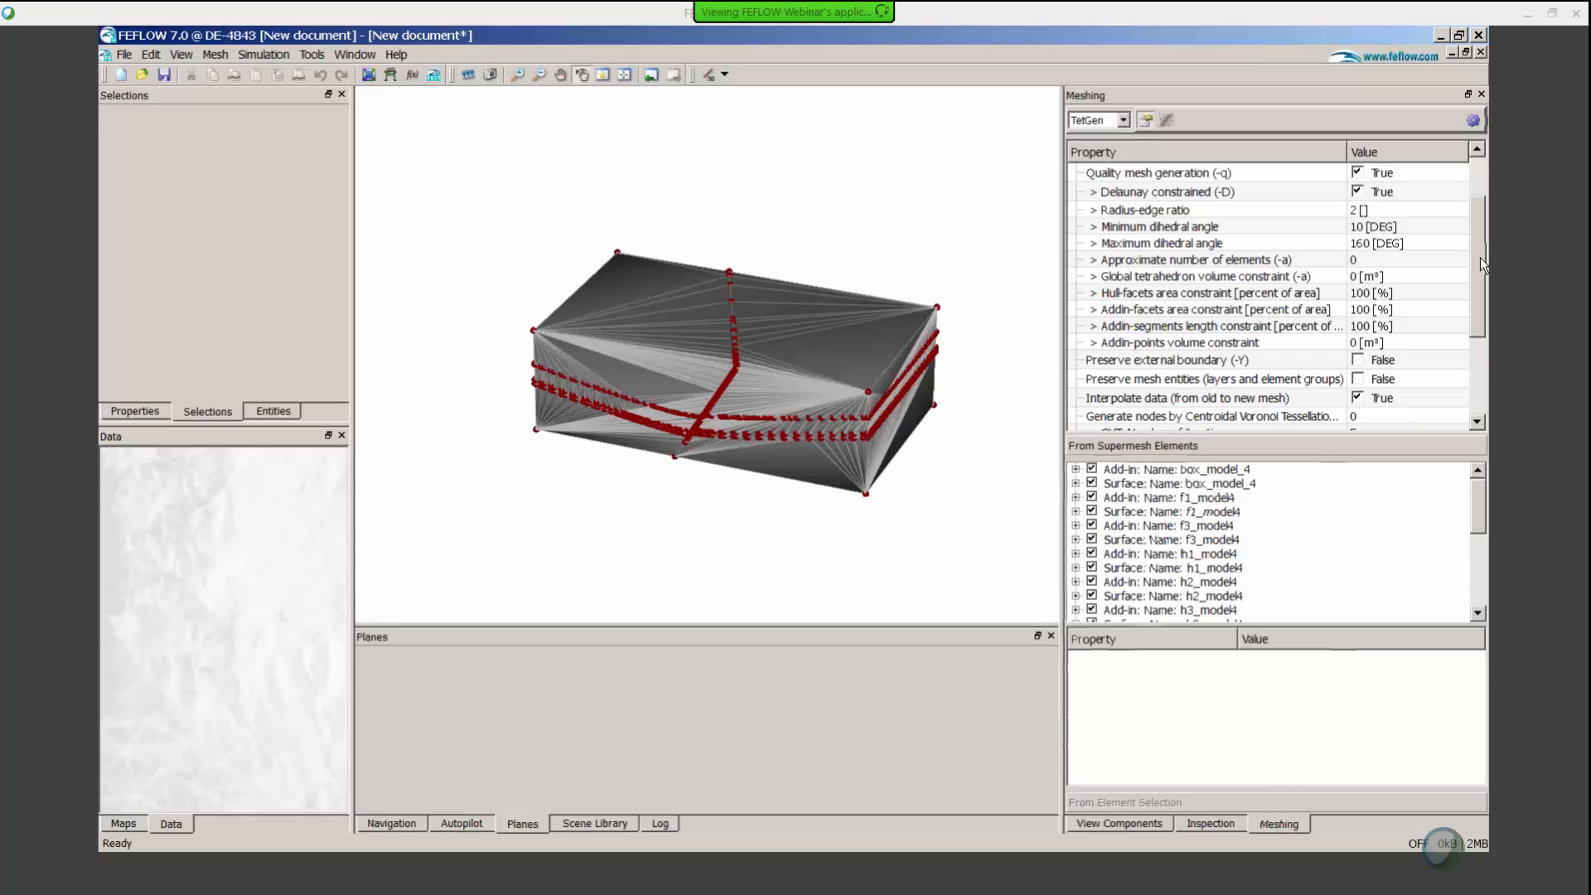
{"action": "left_click", "coordinate": [1166, 314]}
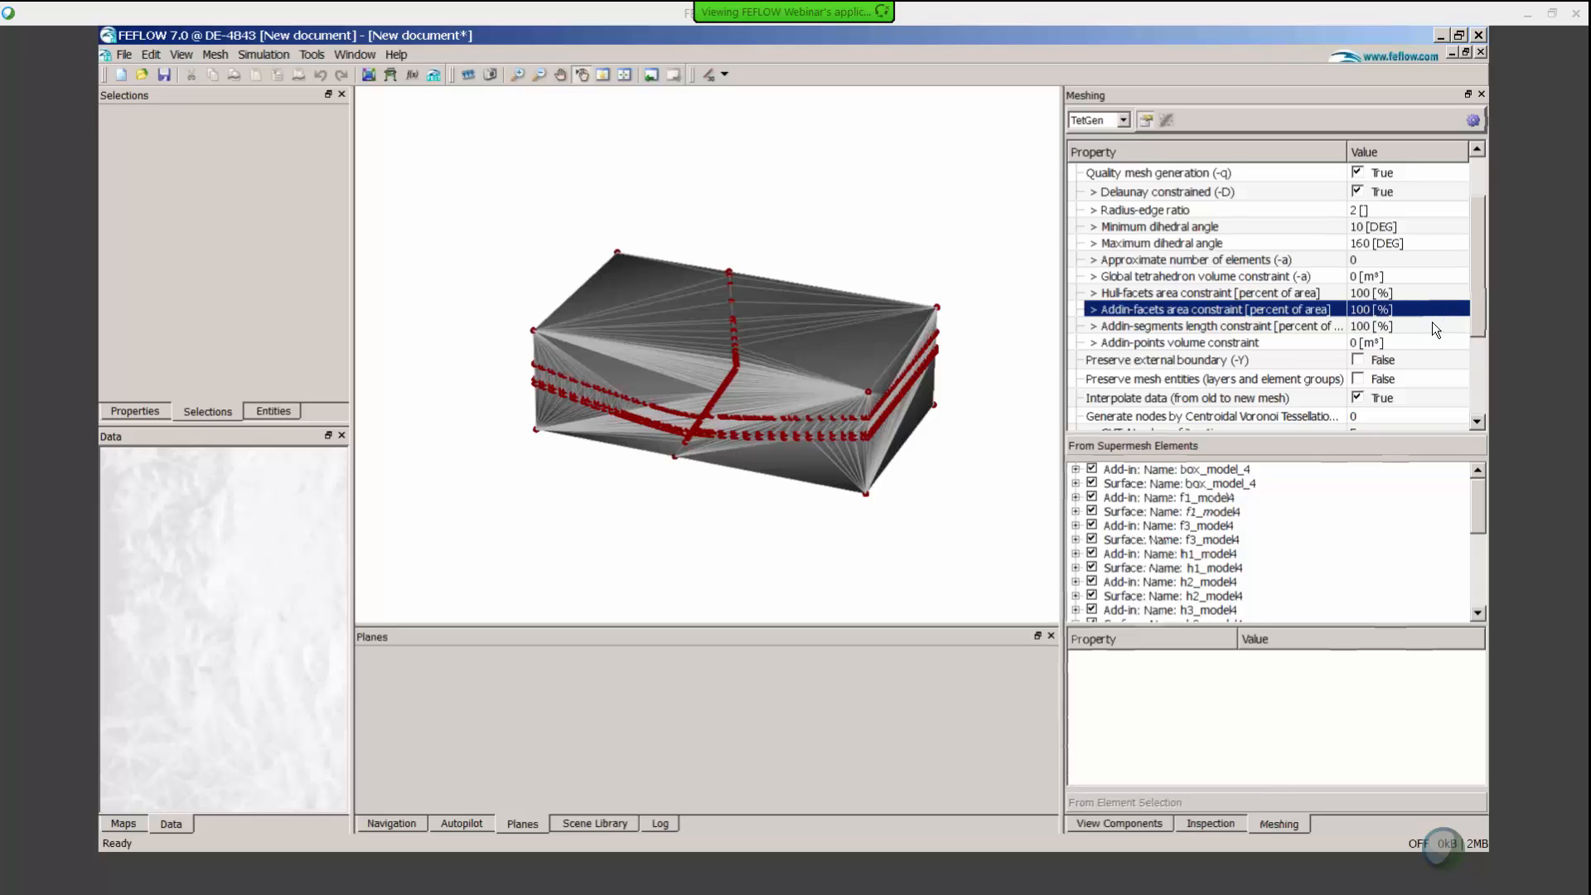
{"action": "scroll", "coordinate": [1460, 375], "scroll_direction": "down", "scroll_amount": 1}
{"action": "scroll", "coordinate": [1326, 368], "scroll_direction": "down", "scroll_amount": 1}
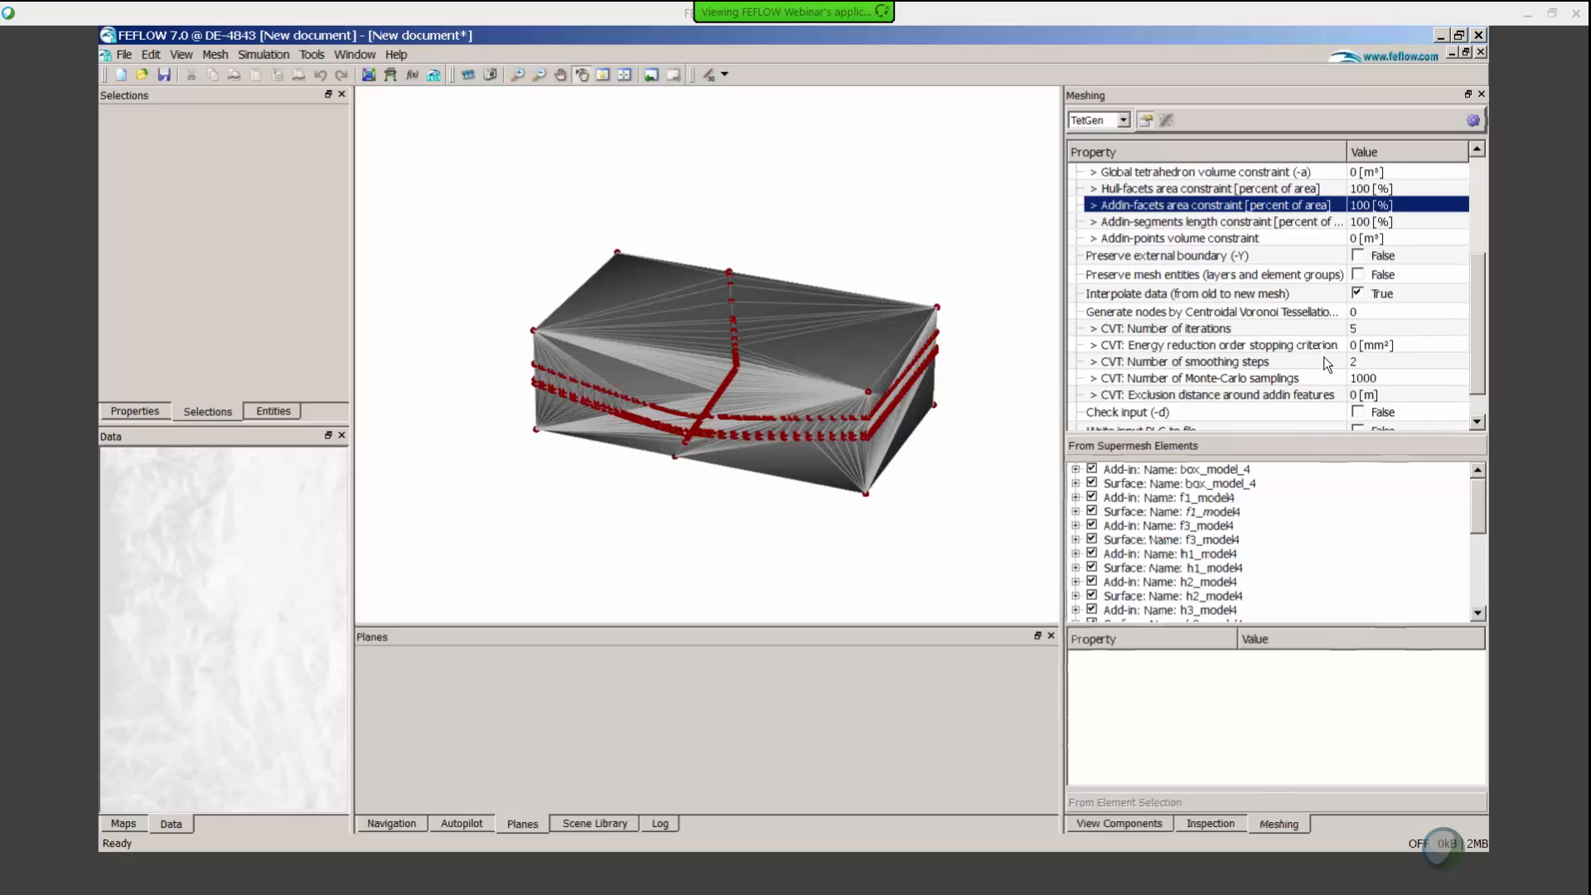
{"action": "scroll", "coordinate": [1326, 368], "scroll_direction": "up", "scroll_amount": 3}
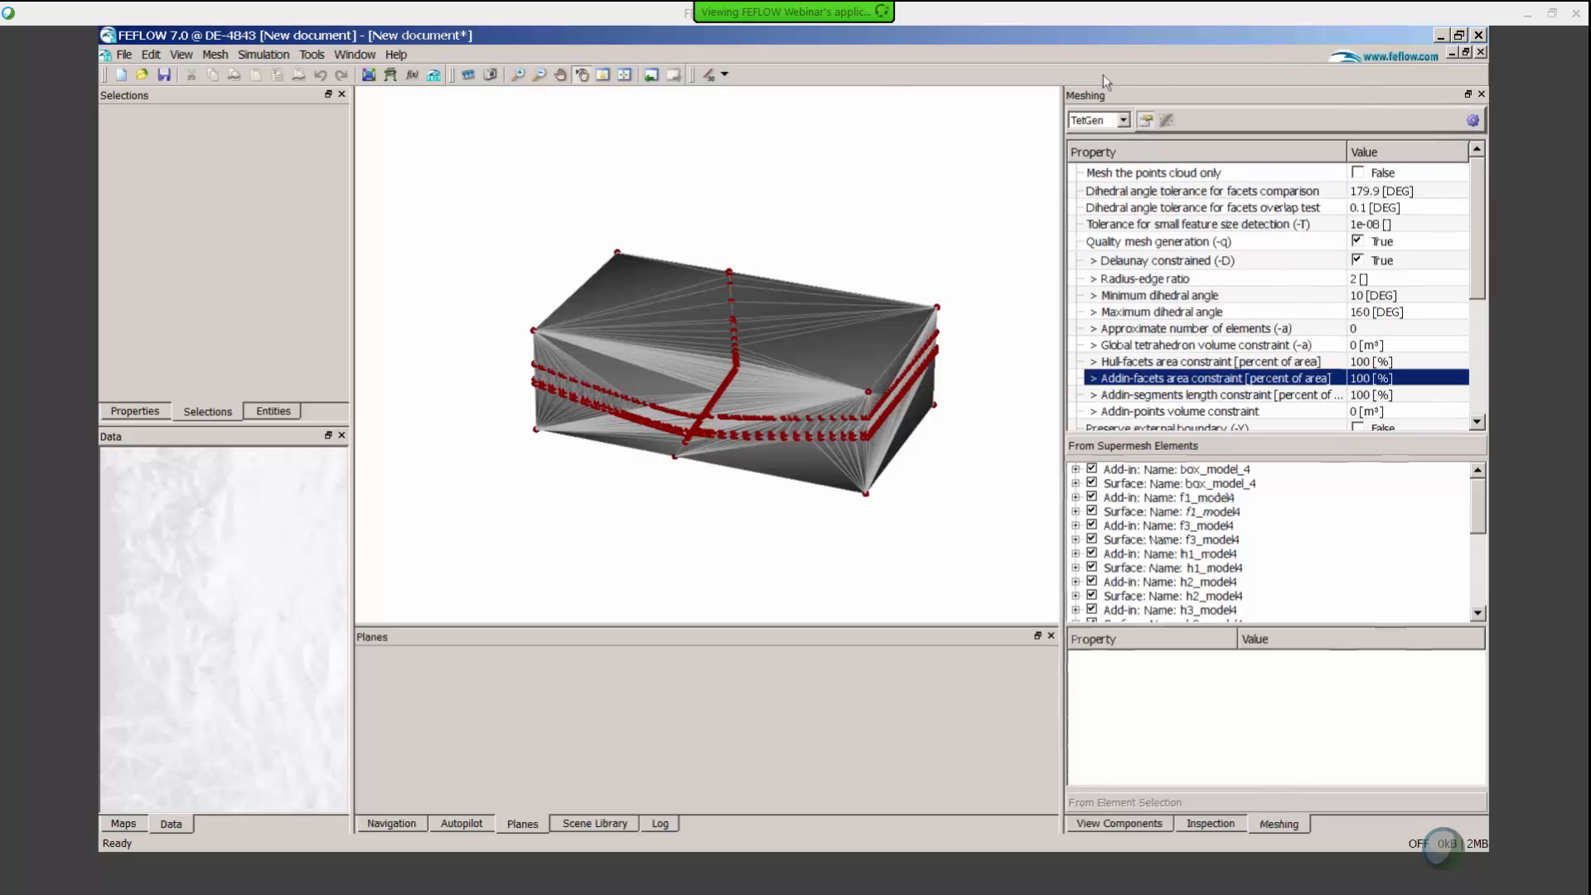
Open the recent FEM problem file box_goCad.fem from example2, discarding the unsaved supermesh document
{"action": "left_click", "coordinate": [144, 75]}
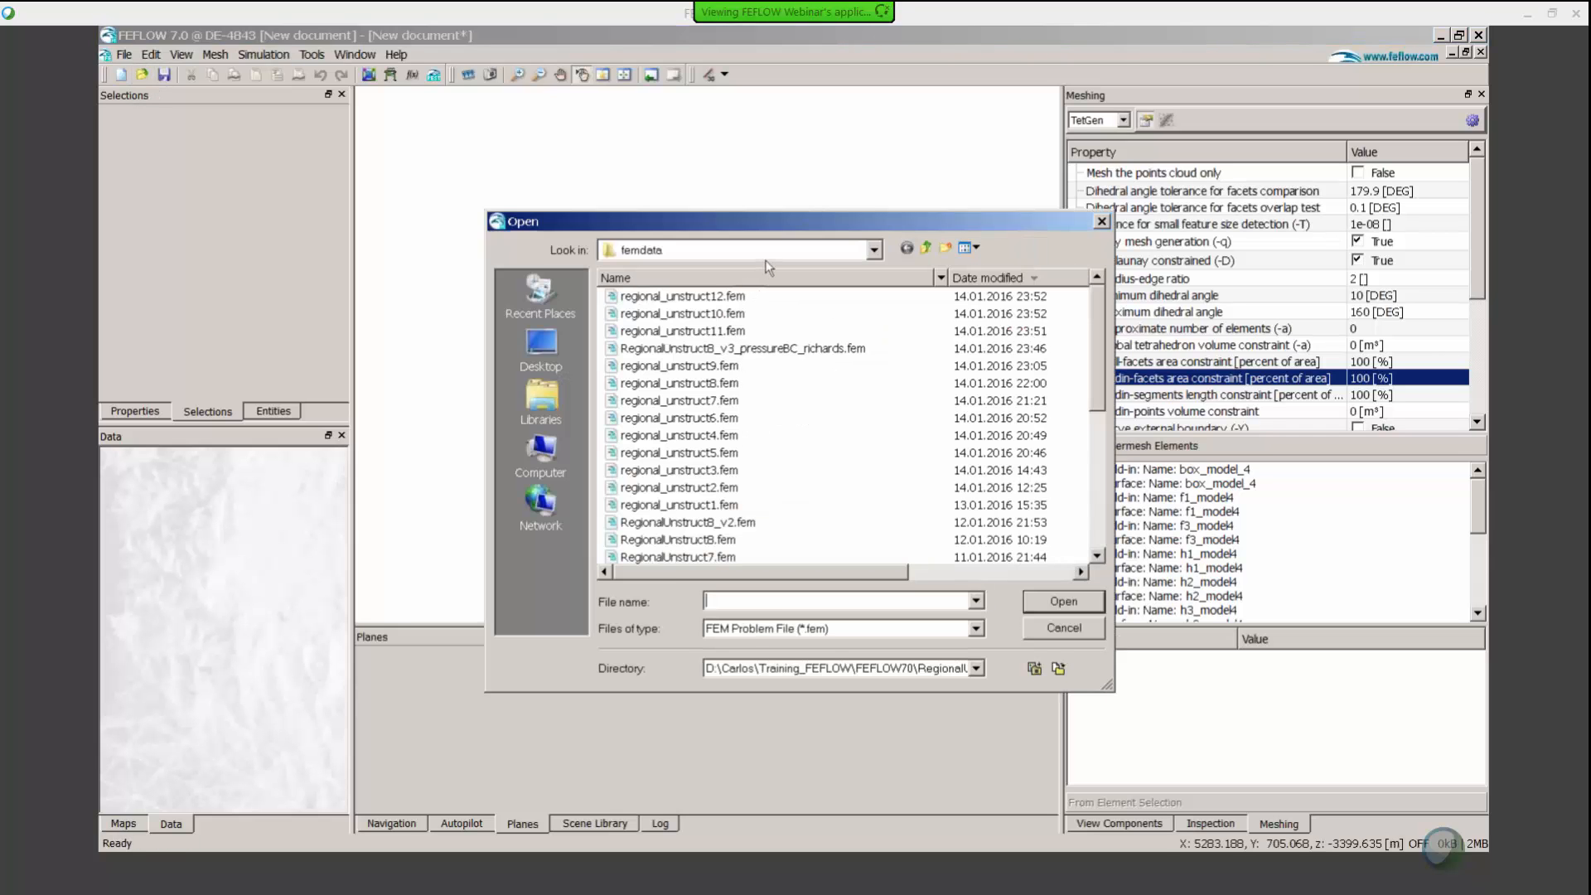
{"action": "key", "text": "Escape"}
{"action": "left_click", "coordinate": [124, 55]}
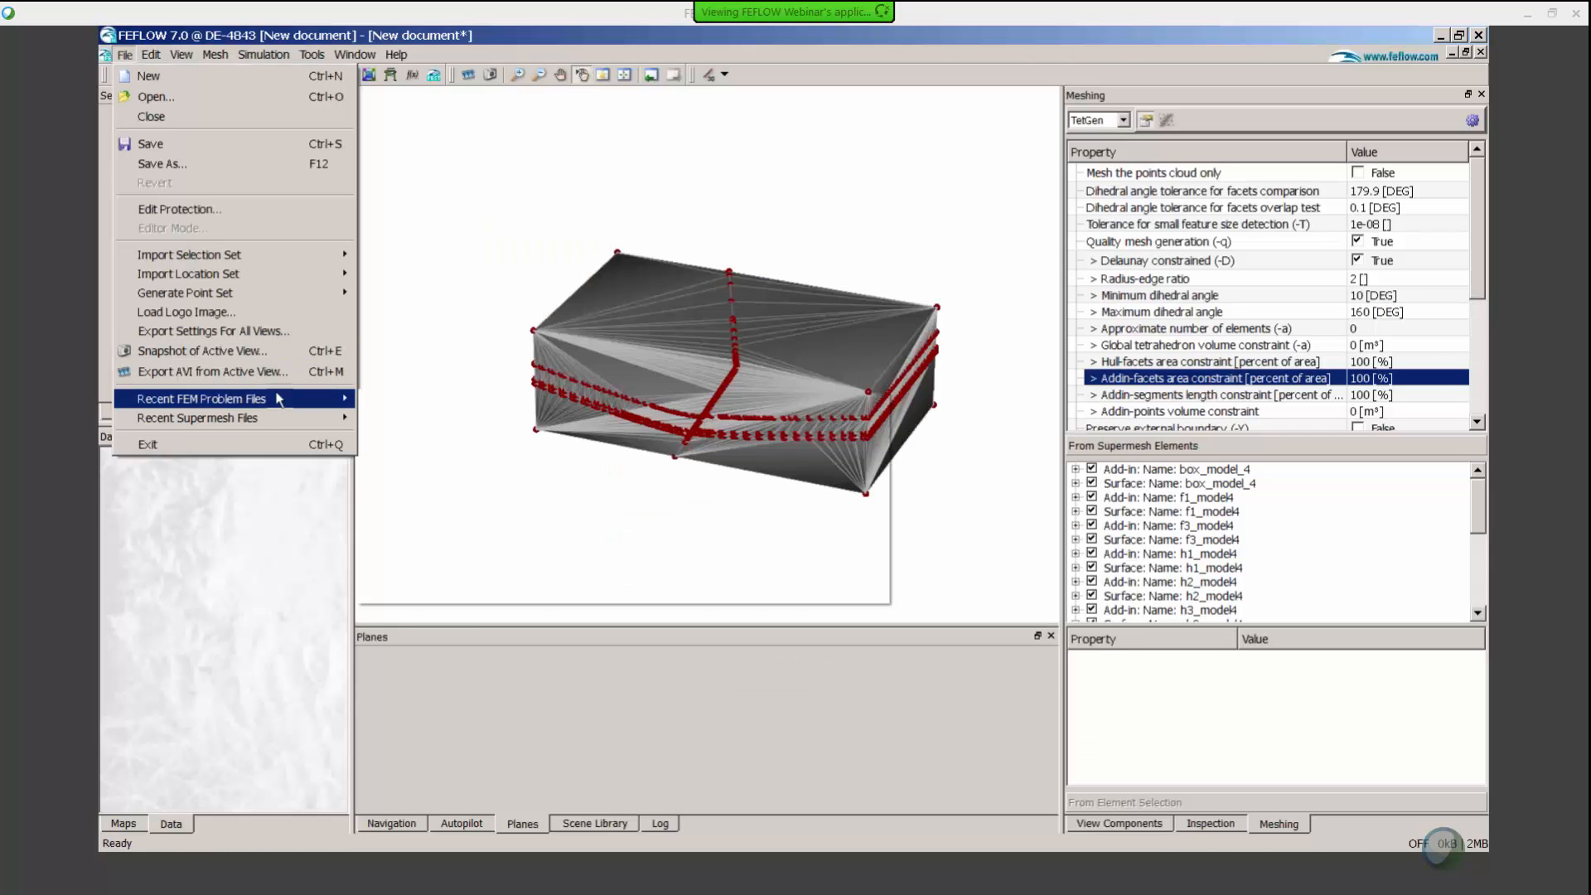
{"action": "mouse_move", "coordinate": [286, 398]}
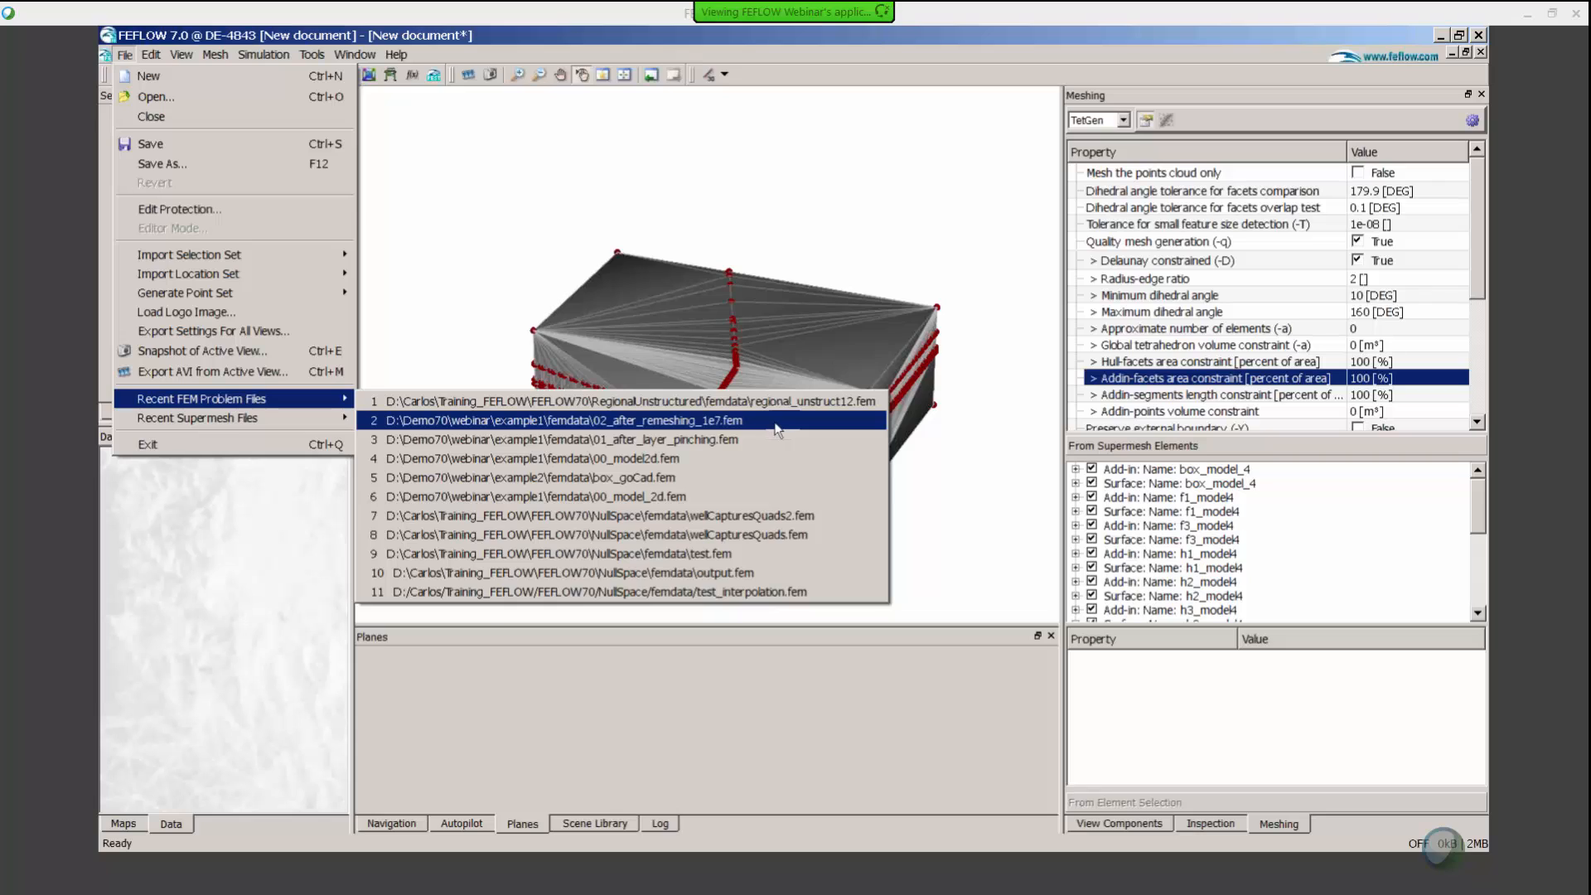
{"action": "left_click", "coordinate": [715, 478]}
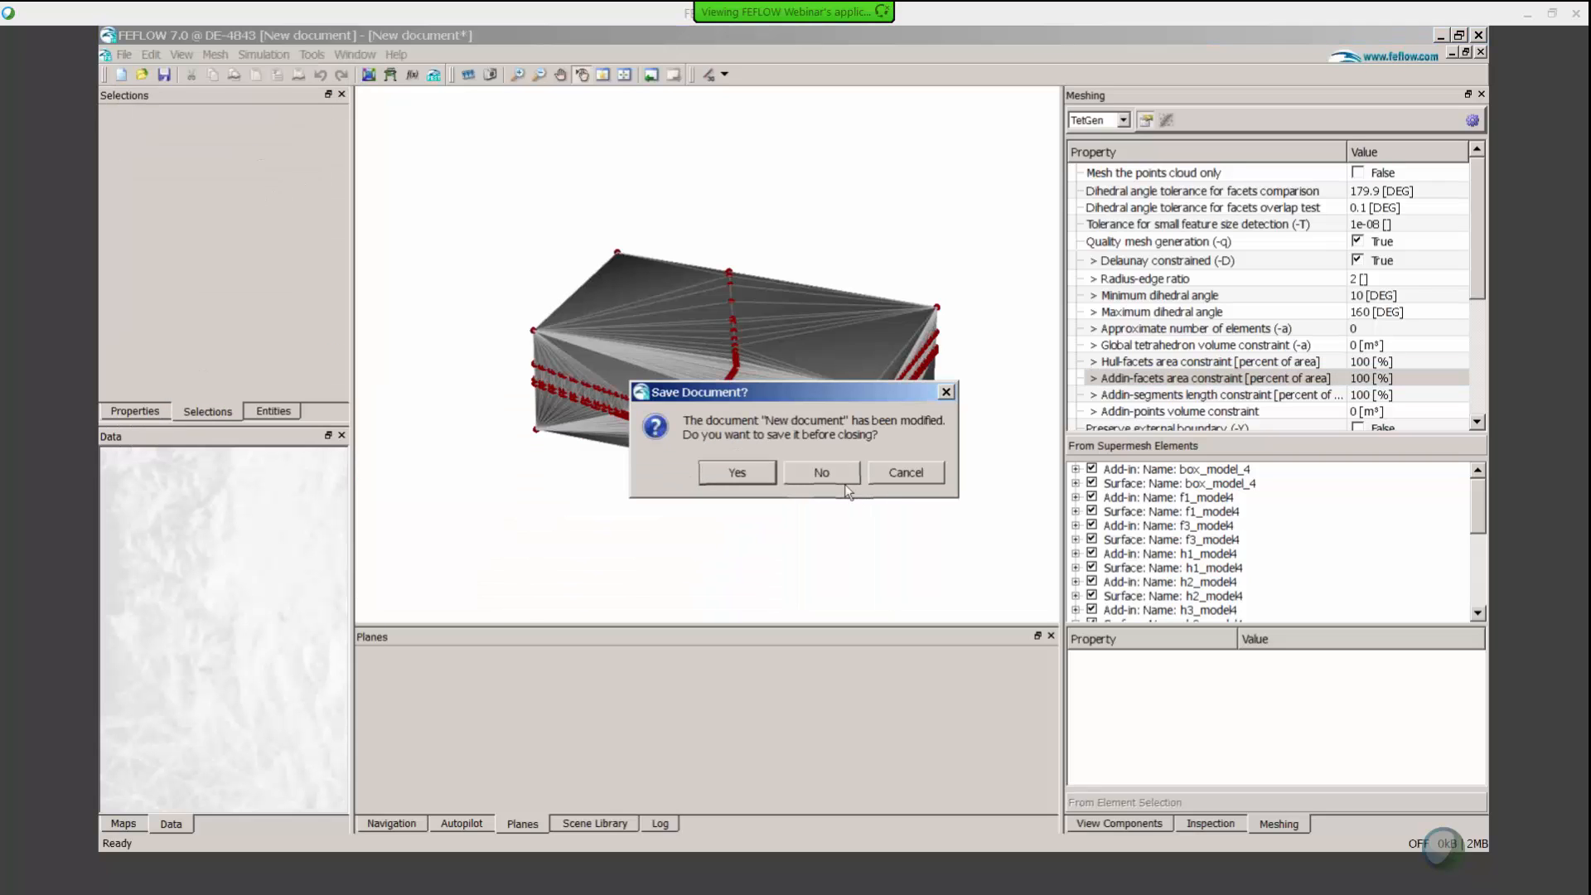
{"action": "left_click", "coordinate": [820, 471]}
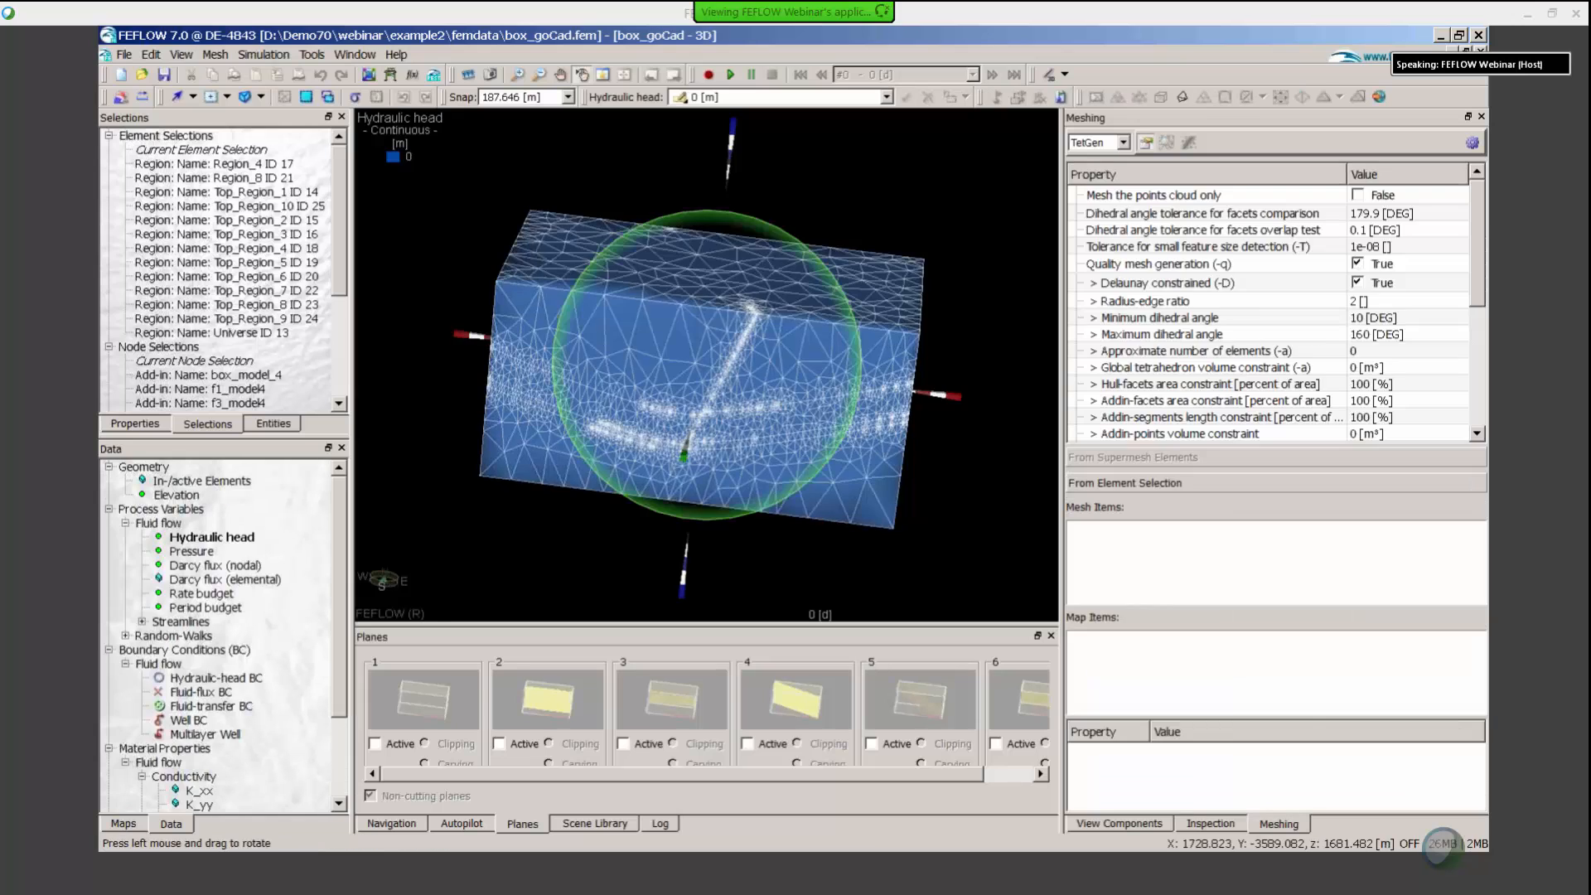
Widen the selections list and hide the hydraulic head plot on the meshed box model
{"action": "left_click_drag", "start_coordinate": [776, 349], "coordinate": [602, 401]}
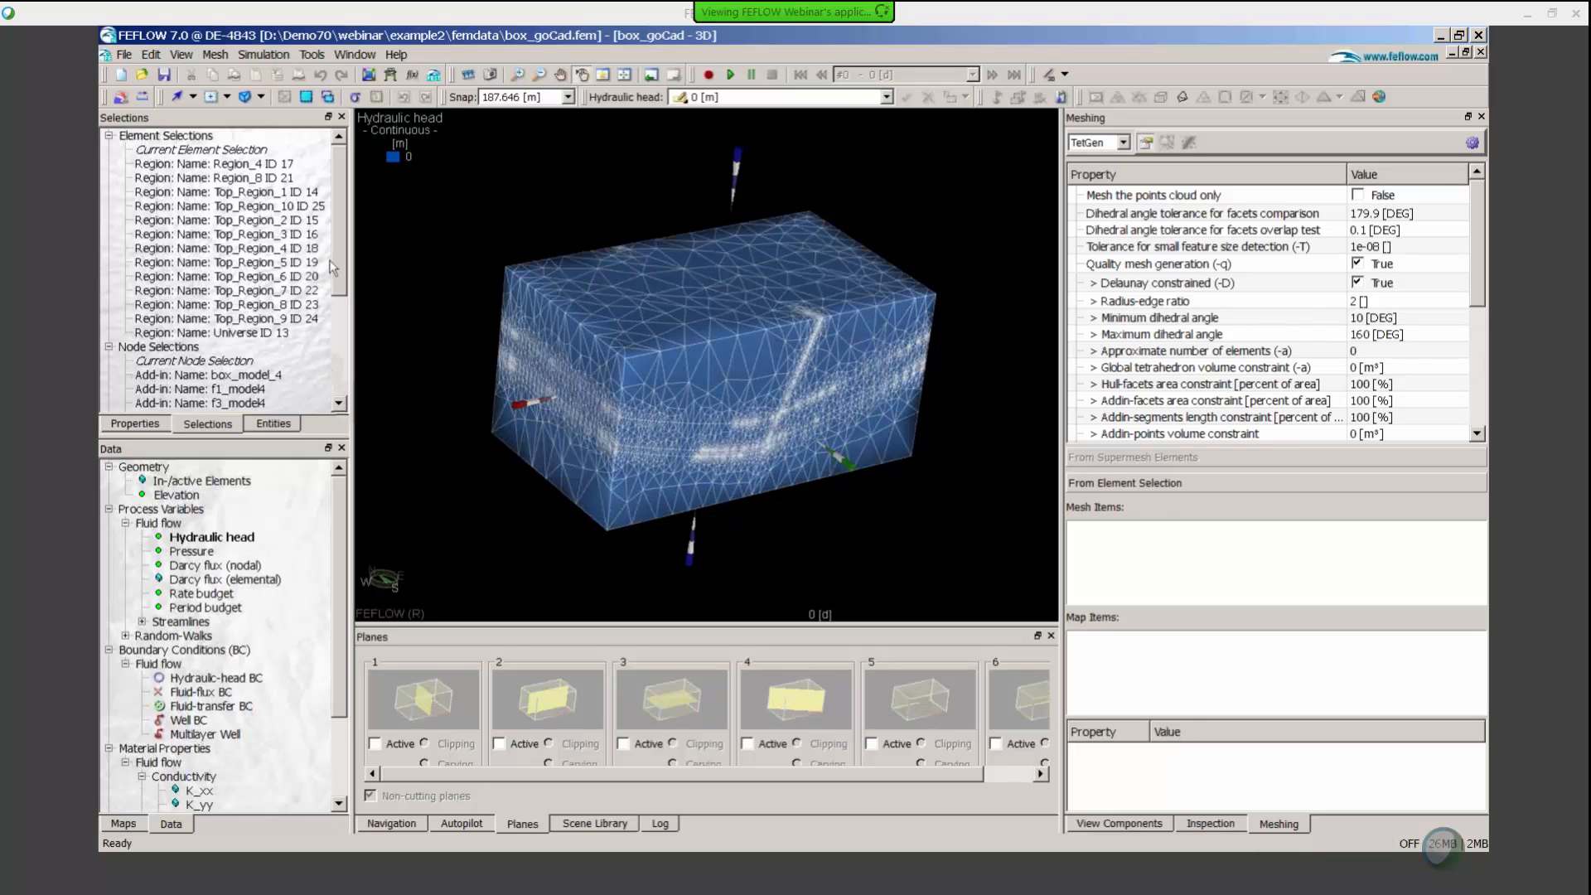
{"action": "left_click_drag", "start_coordinate": [351, 249], "coordinate": [366, 250]}
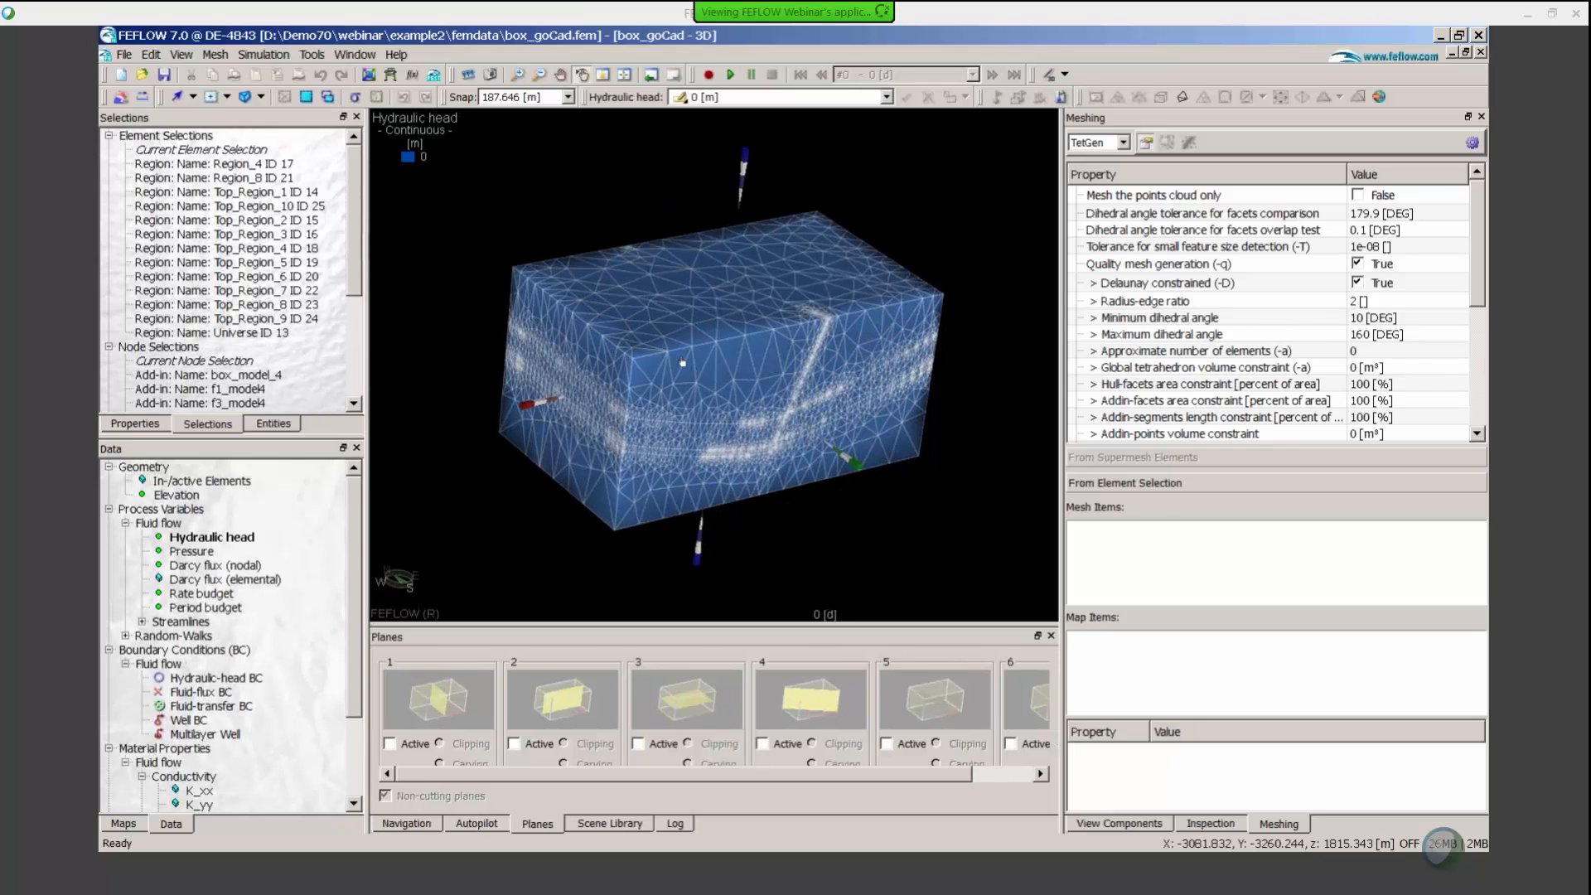
{"action": "left_click_drag", "start_coordinate": [630, 356], "coordinate": [623, 384]}
{"action": "left_click", "coordinate": [1126, 825]}
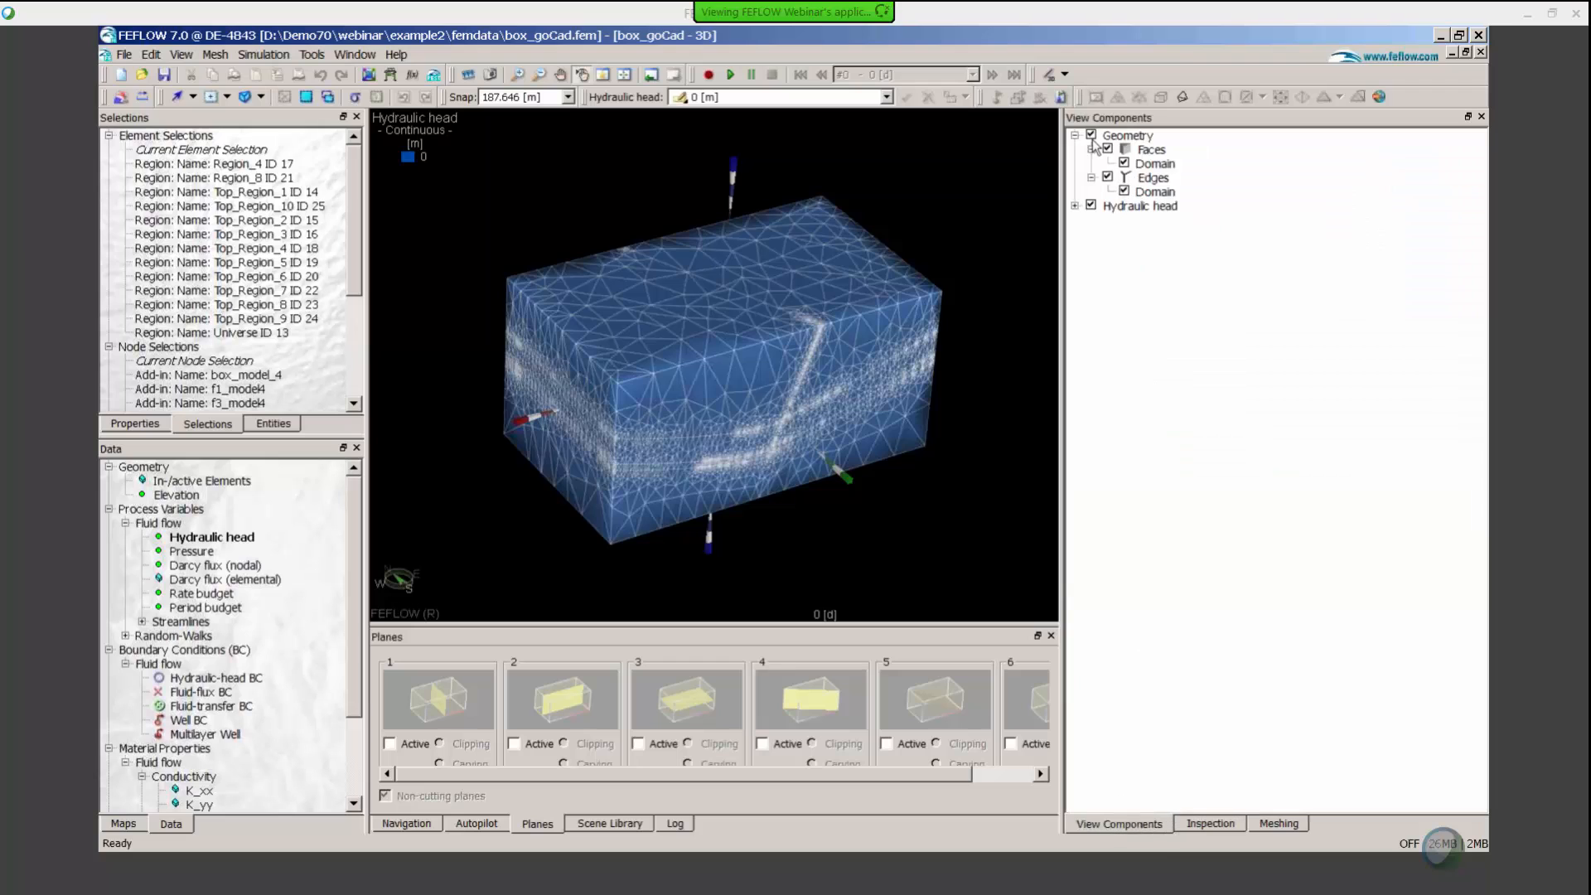
{"action": "left_click", "coordinate": [1091, 206]}
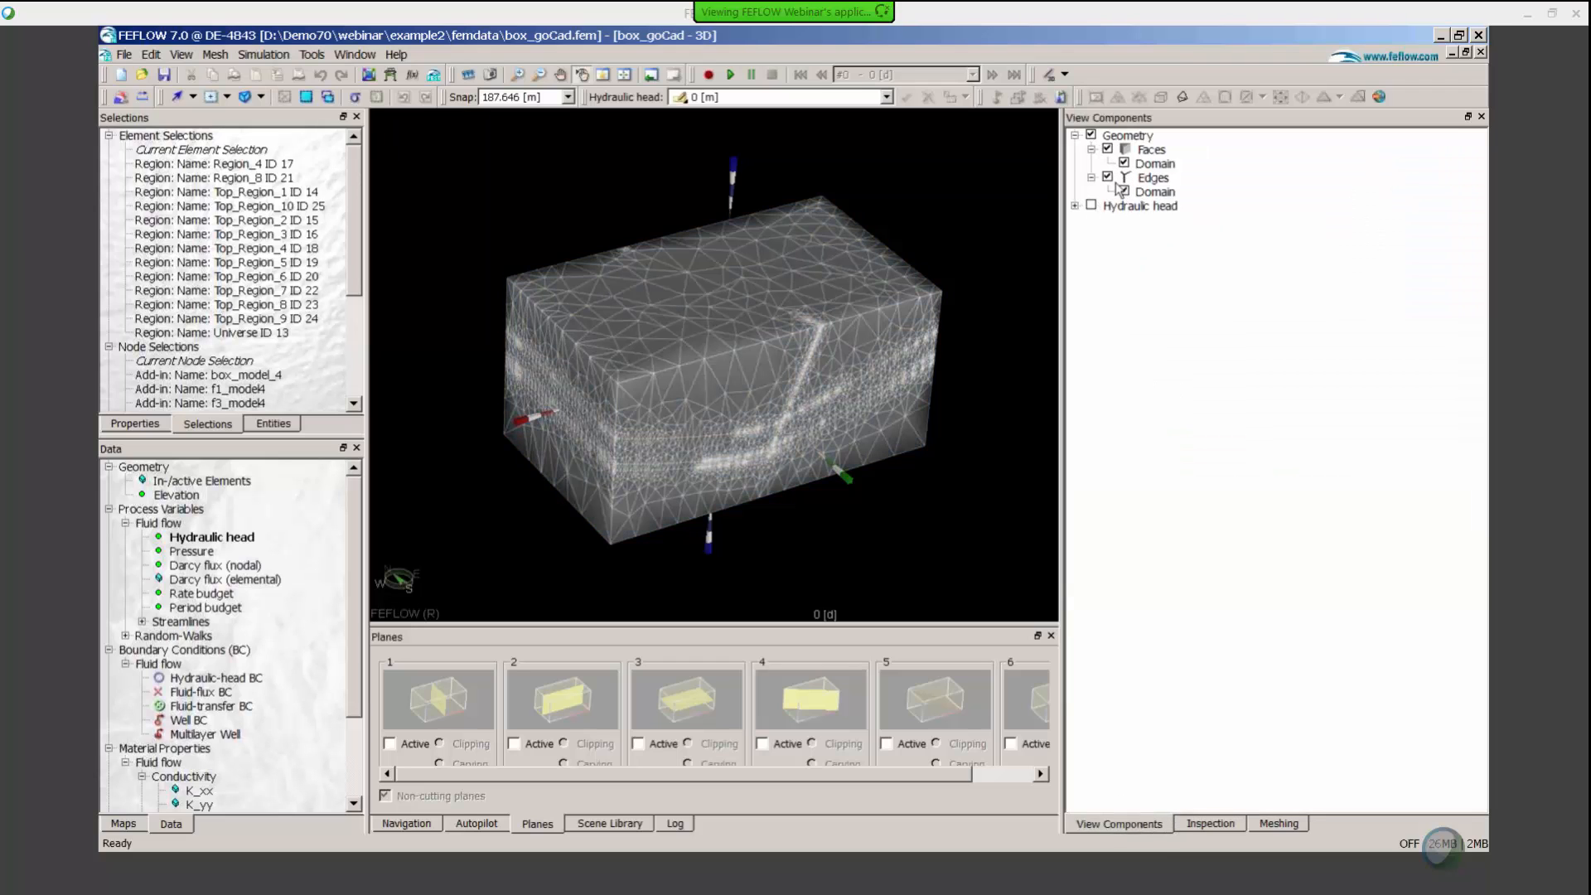
{"action": "left_click_drag", "start_coordinate": [729, 389], "coordinate": [692, 394]}
Highlight the element selections Region_4, Region_8, Top_Region_1, Top_Region_10, Top_Region_2 and Top_Region_3 one after another in the model
{"action": "double_click", "coordinate": [240, 164]}
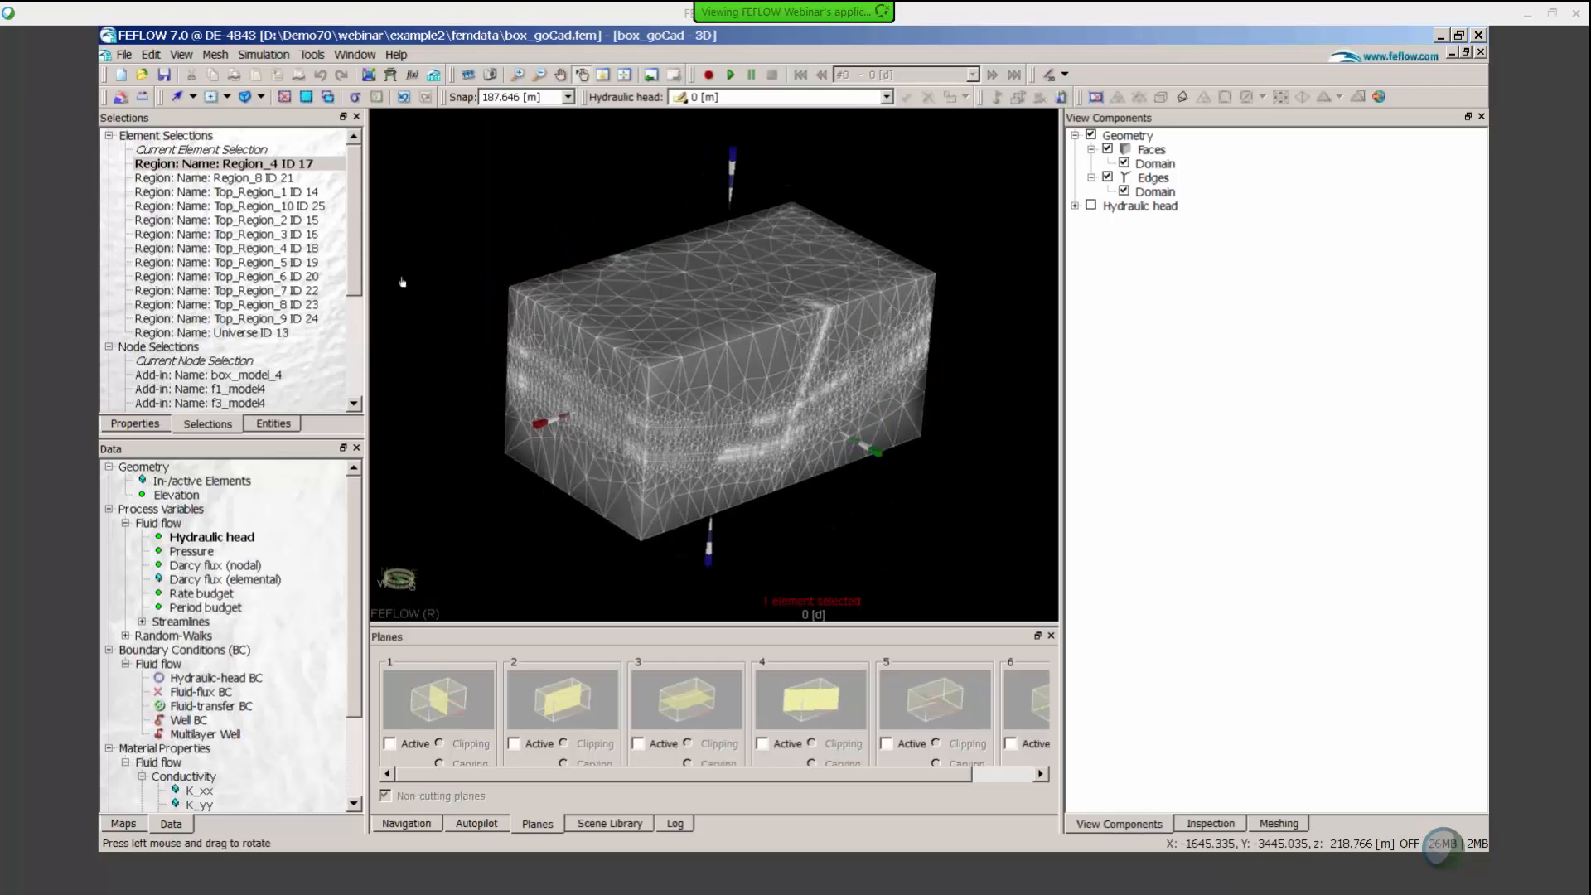
{"action": "double_click", "coordinate": [282, 177]}
{"action": "right_click_drag", "start_coordinate": [728, 463], "coordinate": [711, 319]}
{"action": "left_click", "coordinate": [298, 192]}
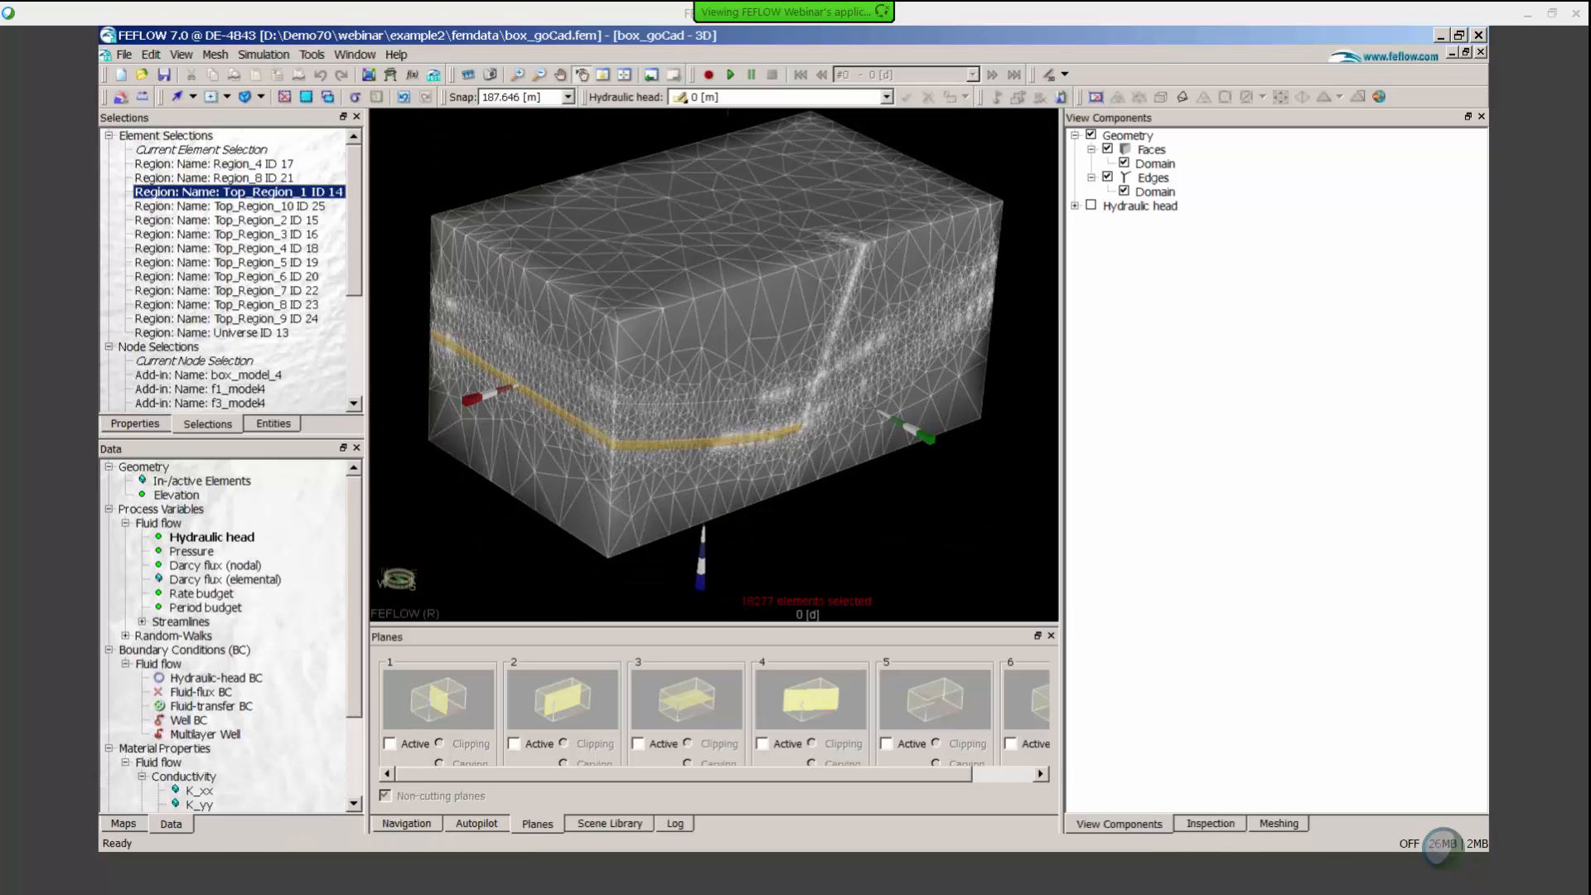
{"action": "left_click_drag", "start_coordinate": [779, 315], "coordinate": [835, 282]}
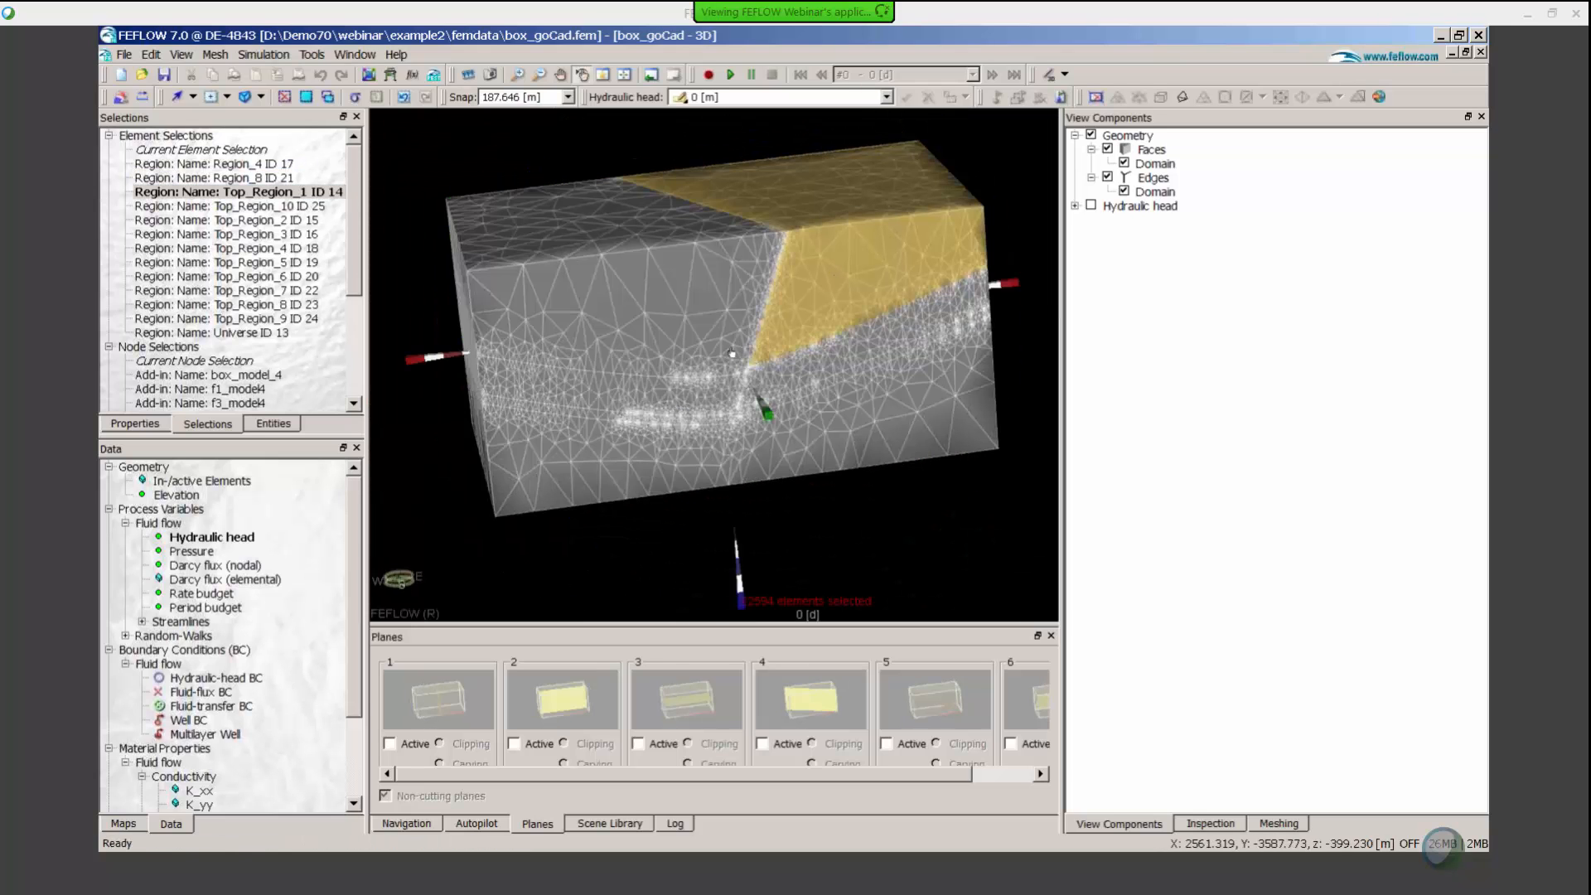
{"action": "left_click", "coordinate": [262, 207]}
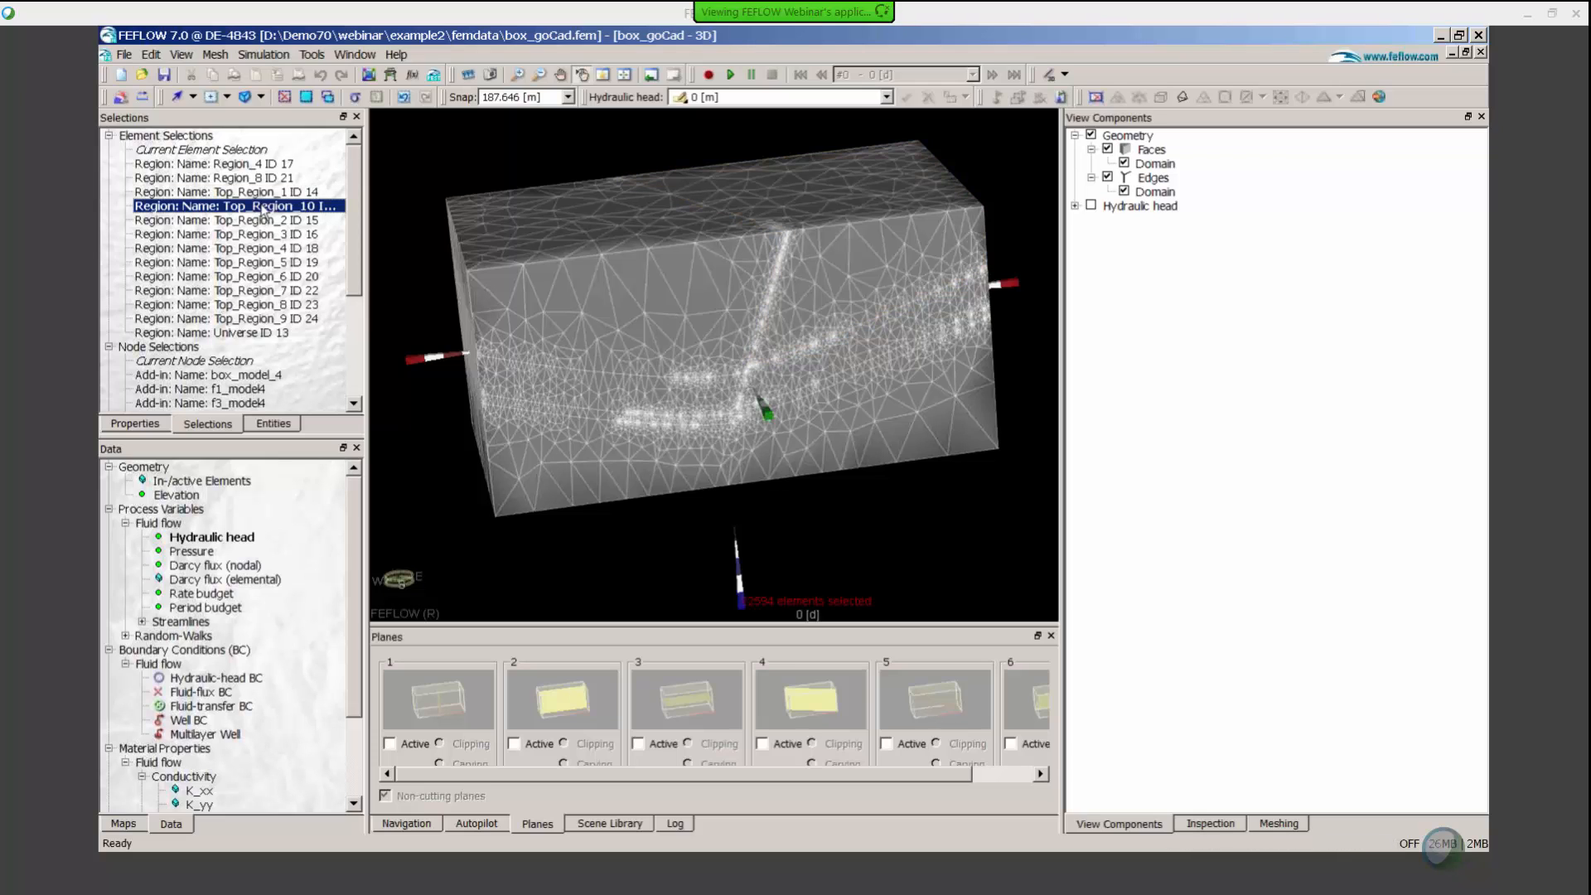
{"action": "left_click", "coordinate": [254, 221]}
{"action": "left_click", "coordinate": [254, 235]}
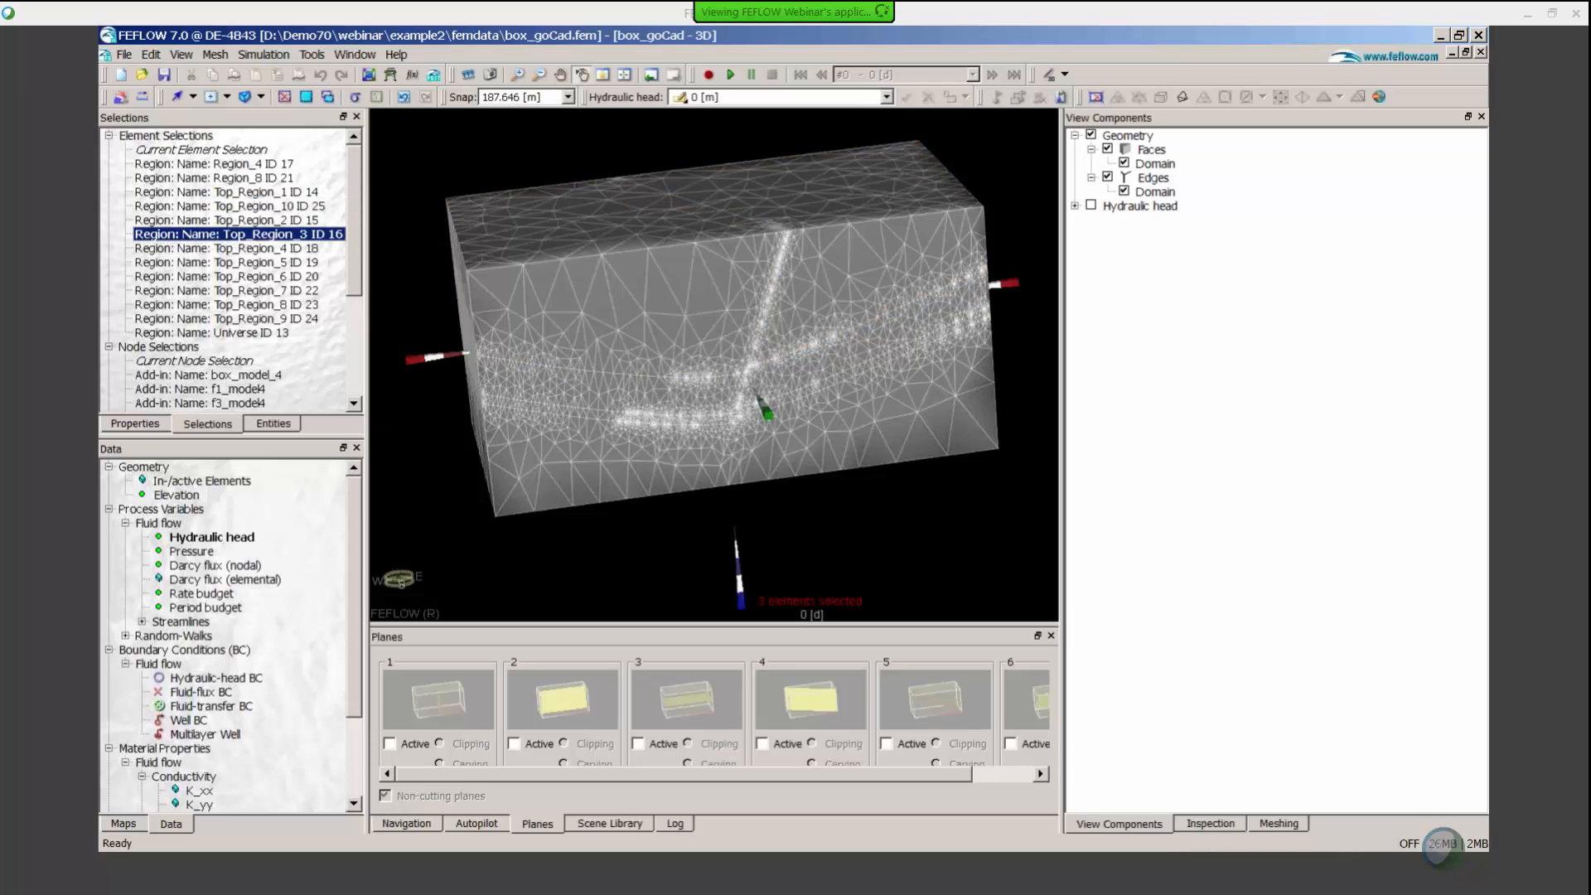
Hide the domain faces so only edges show, and highlight the f1_model4 node selection
{"action": "scroll", "coordinate": [256, 245], "scroll_direction": "down", "scroll_amount": 2}
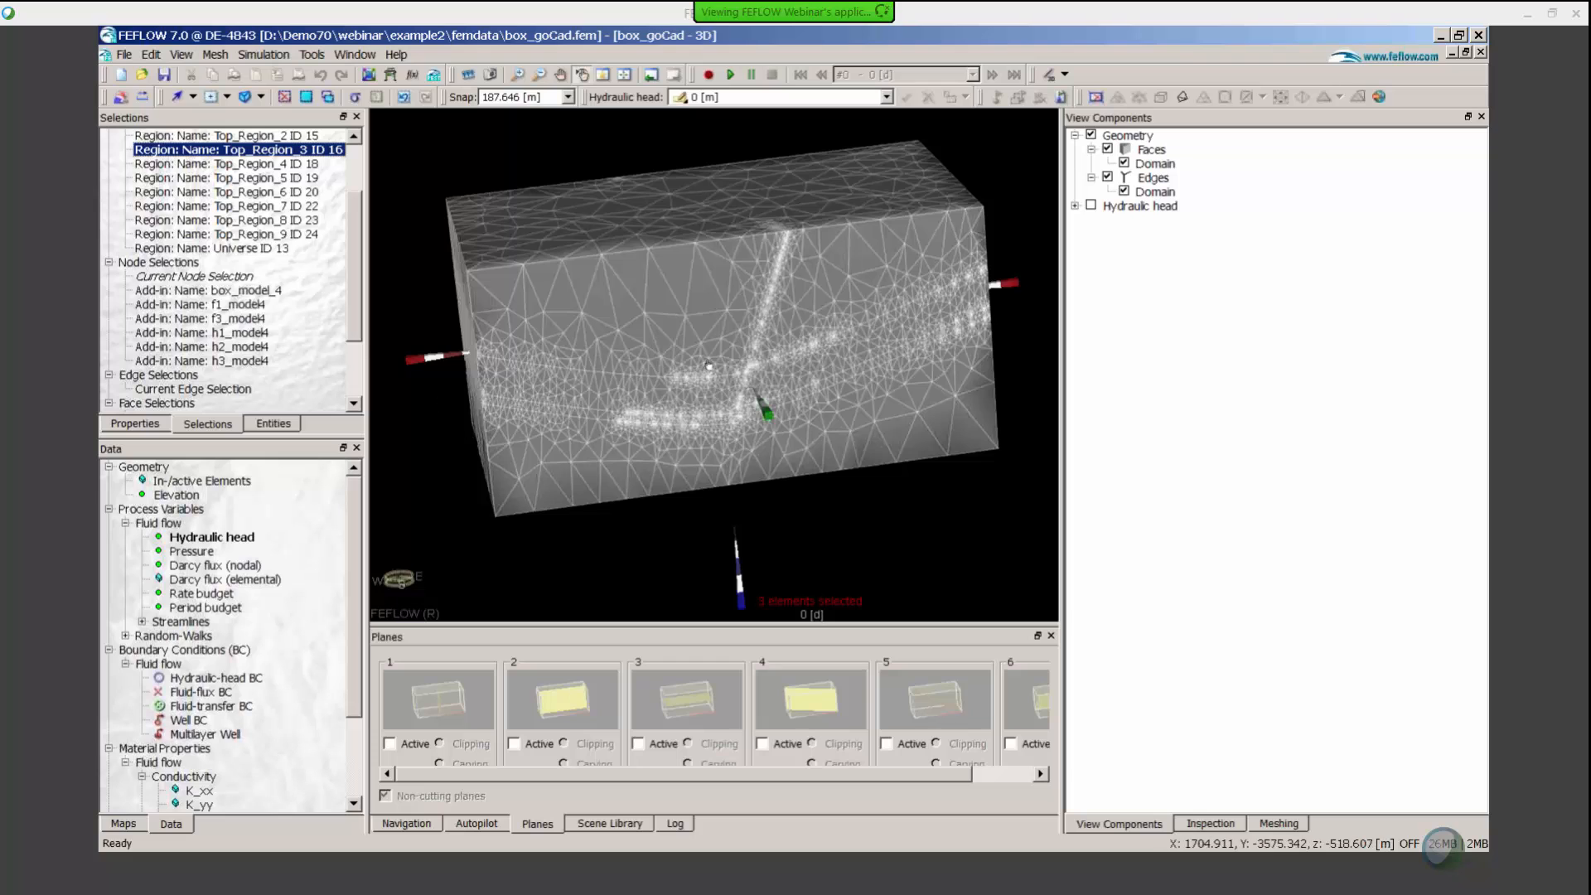
{"action": "left_click_drag", "start_coordinate": [708, 364], "coordinate": [779, 264]}
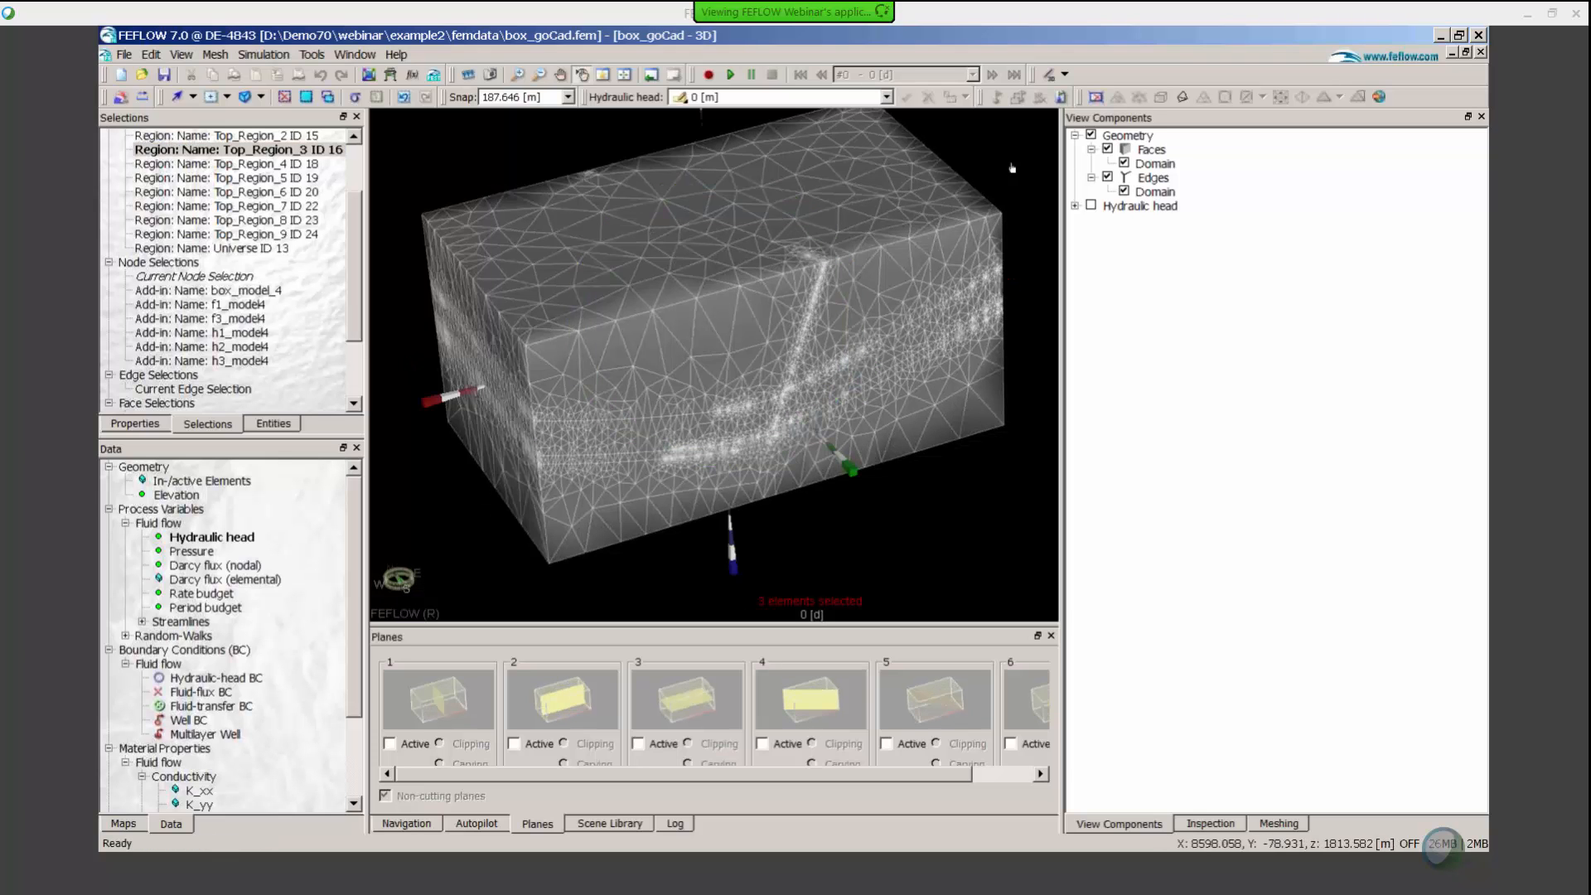
{"action": "left_click", "coordinate": [1124, 164]}
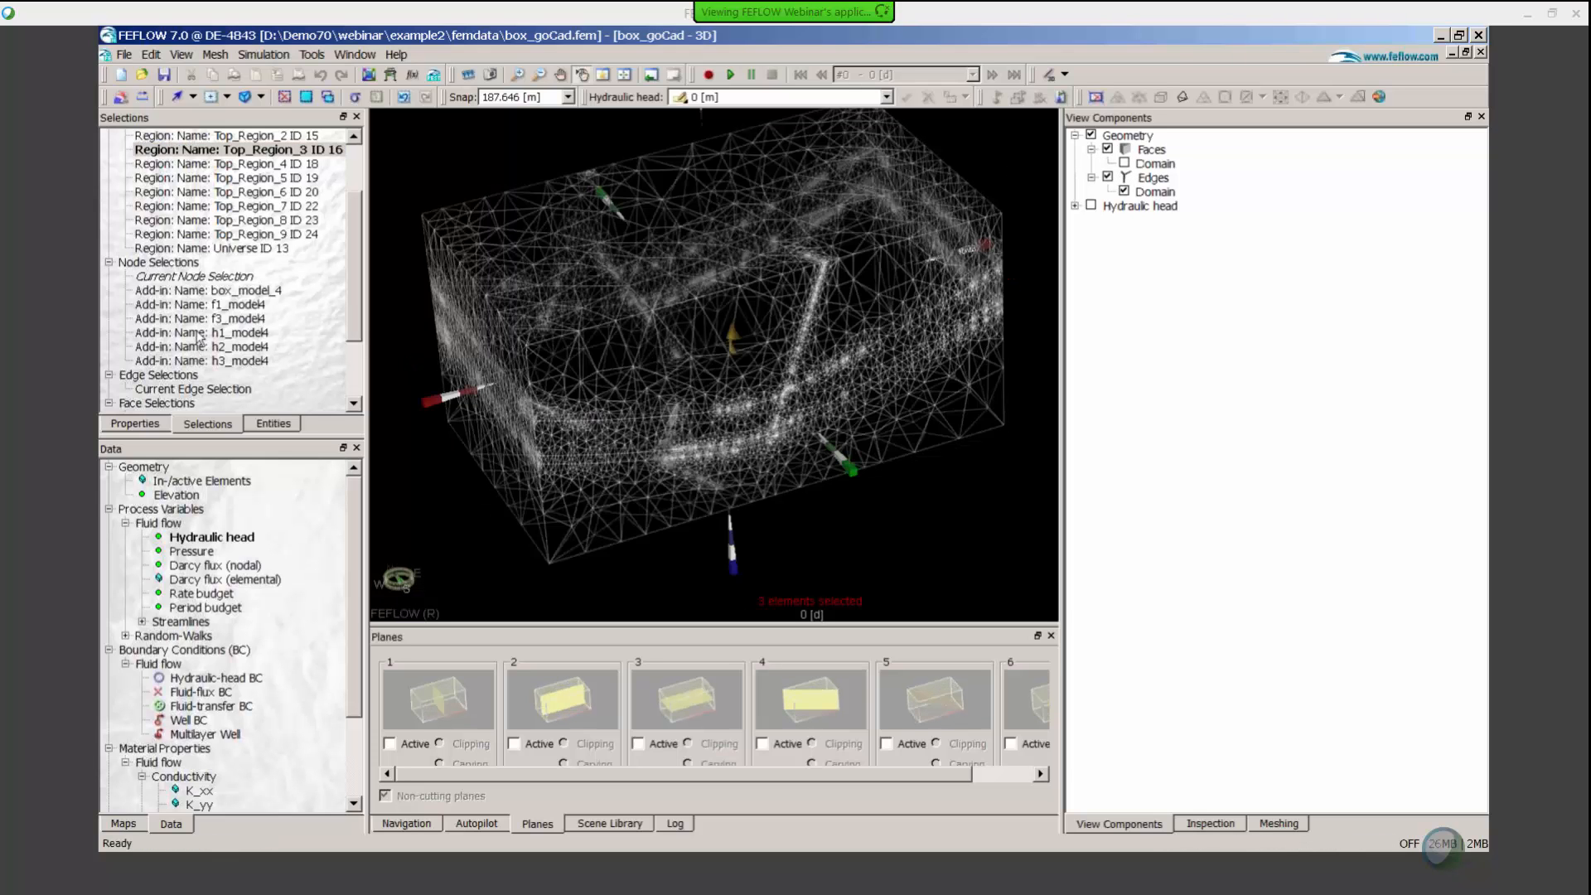
{"action": "left_click", "coordinate": [224, 306]}
Highlight the face selections box_model_4, f1_model4, f3_model4, h1_model4, h2_model4 and h3_model4 in turn
{"action": "scroll", "coordinate": [220, 331], "scroll_direction": "down", "scroll_amount": 3}
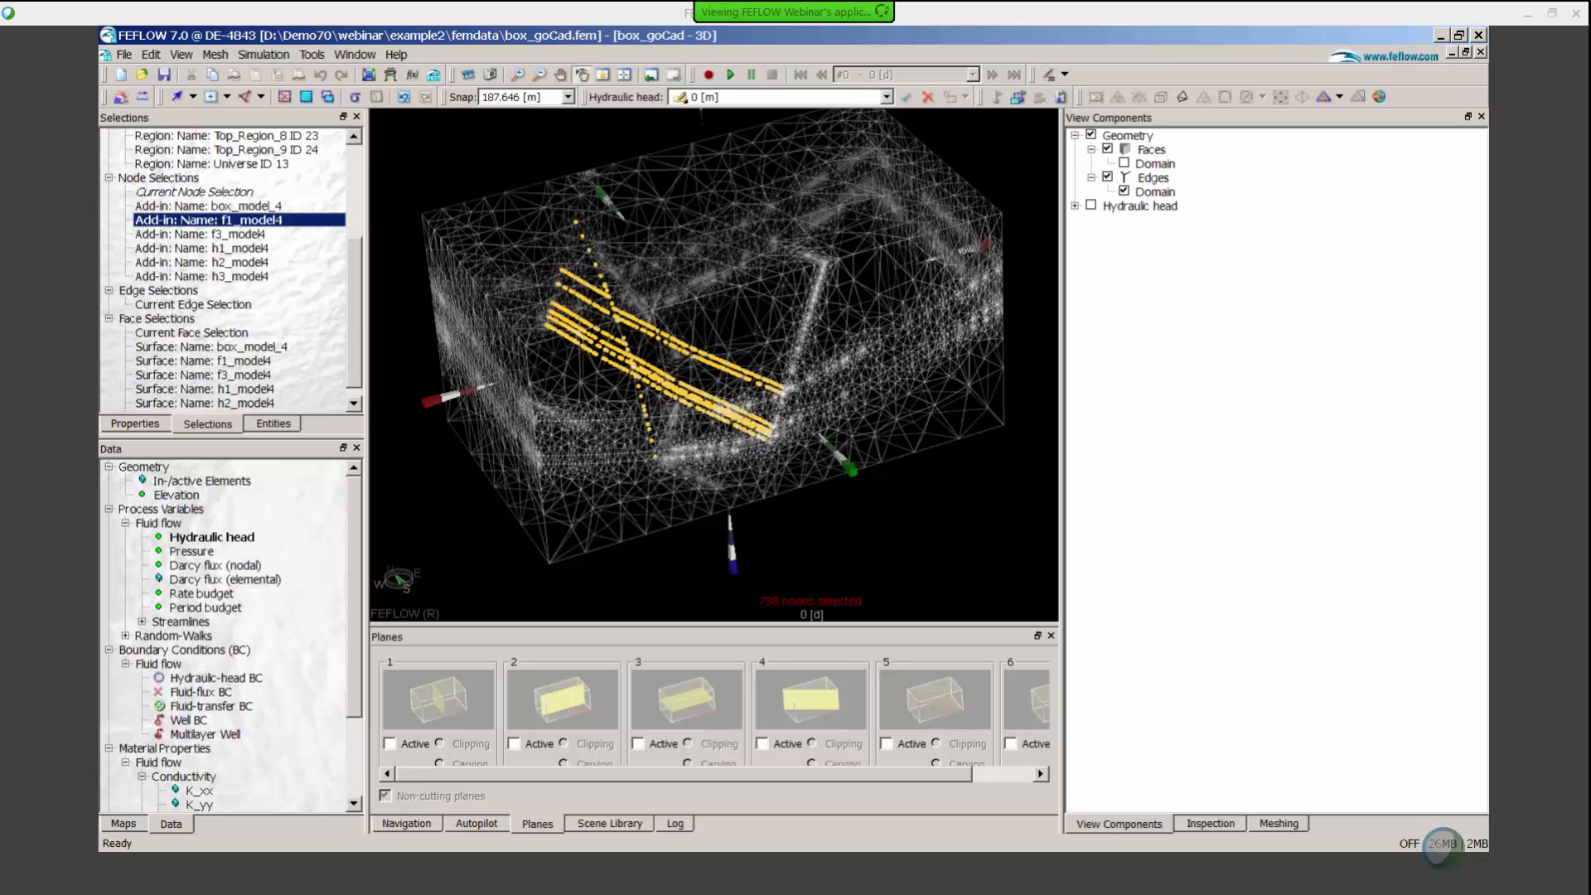
{"action": "left_click", "coordinate": [244, 332]}
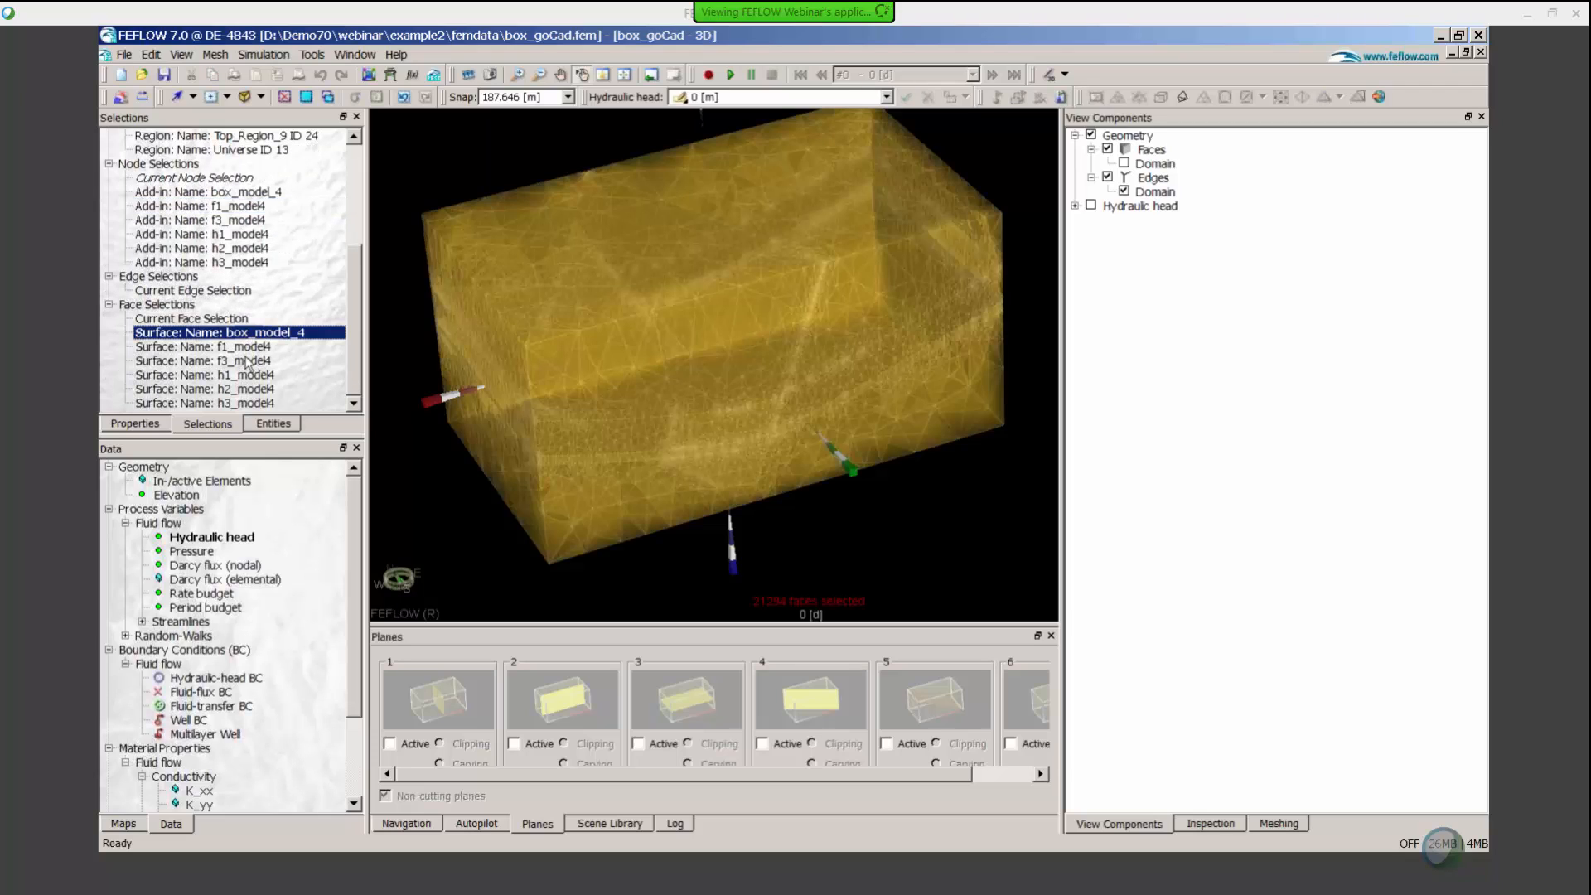
{"action": "left_click", "coordinate": [248, 346]}
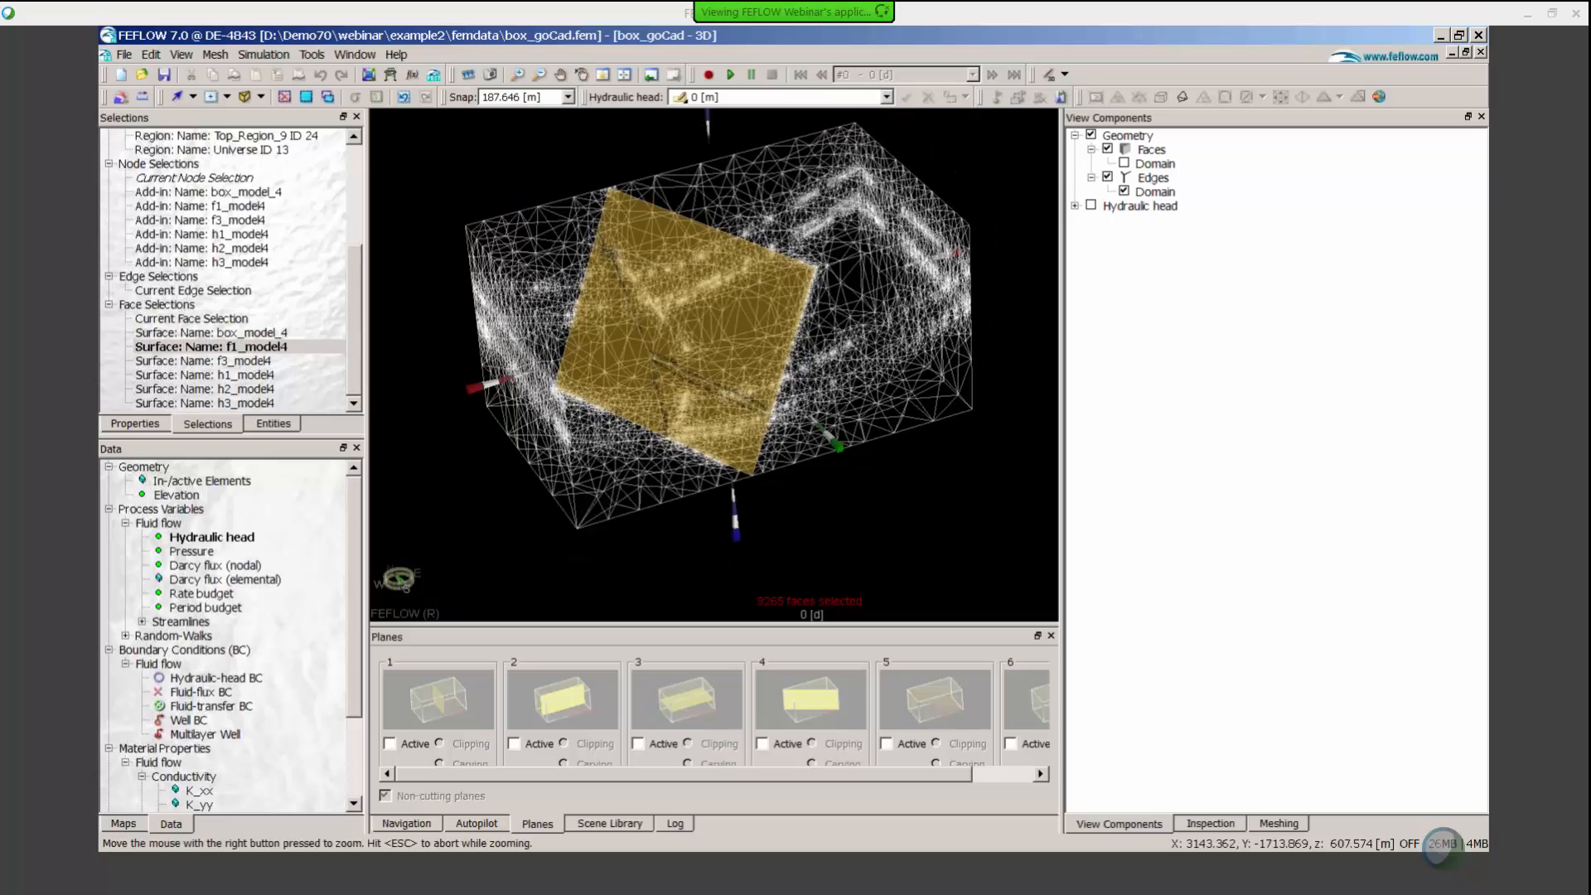
{"action": "left_click_drag", "start_coordinate": [759, 308], "coordinate": [692, 326]}
{"action": "left_click", "coordinate": [246, 362]}
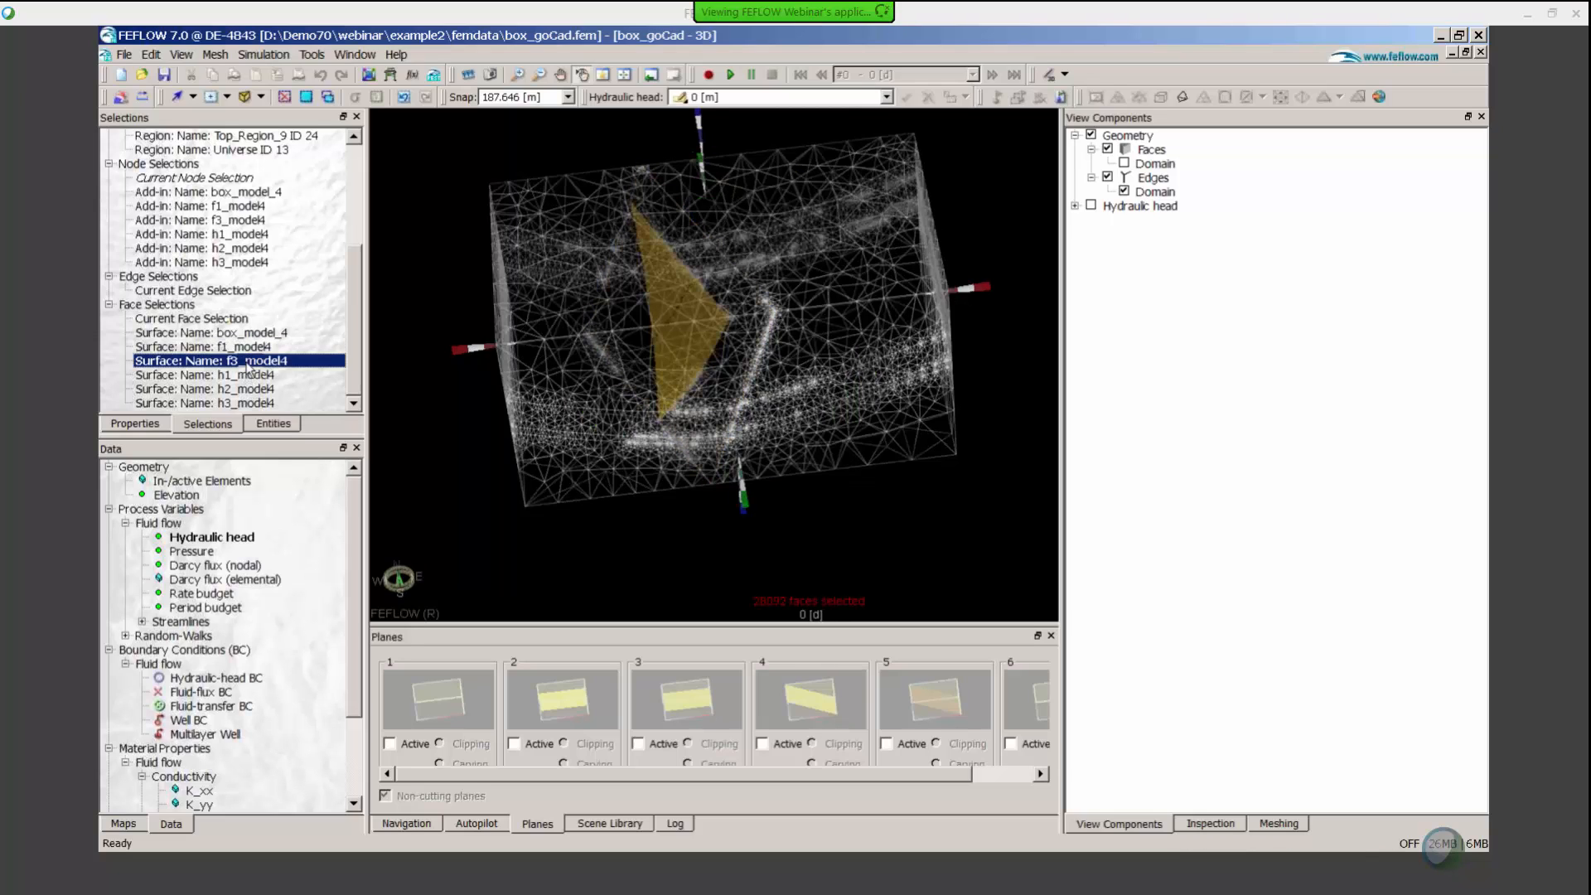
{"action": "left_click", "coordinate": [246, 373]}
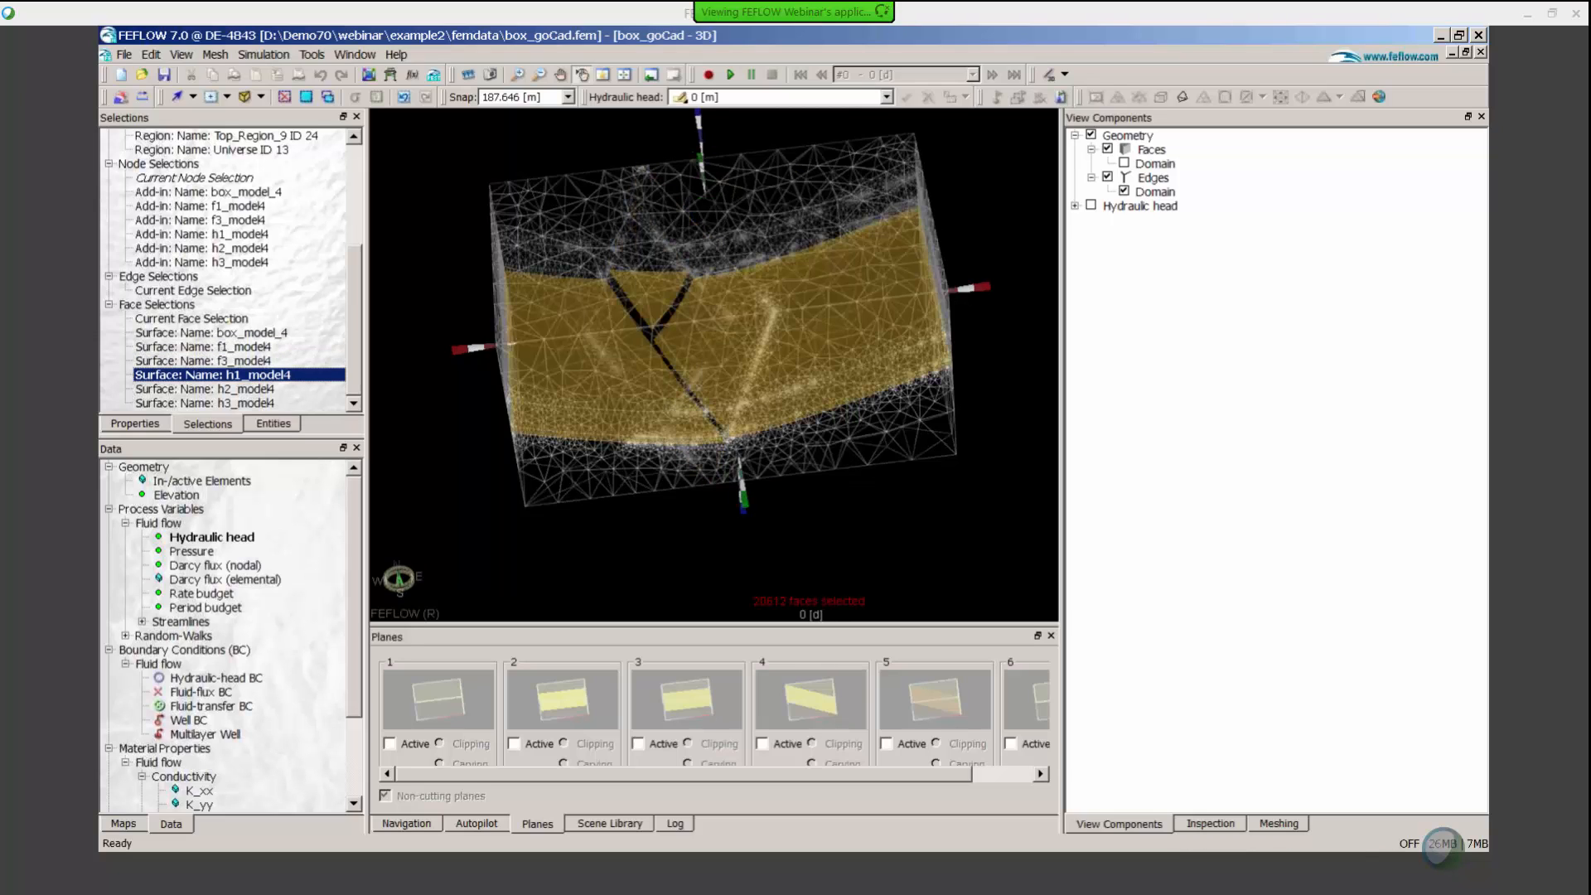
{"action": "left_click", "coordinate": [252, 389]}
{"action": "left_click", "coordinate": [273, 404]}
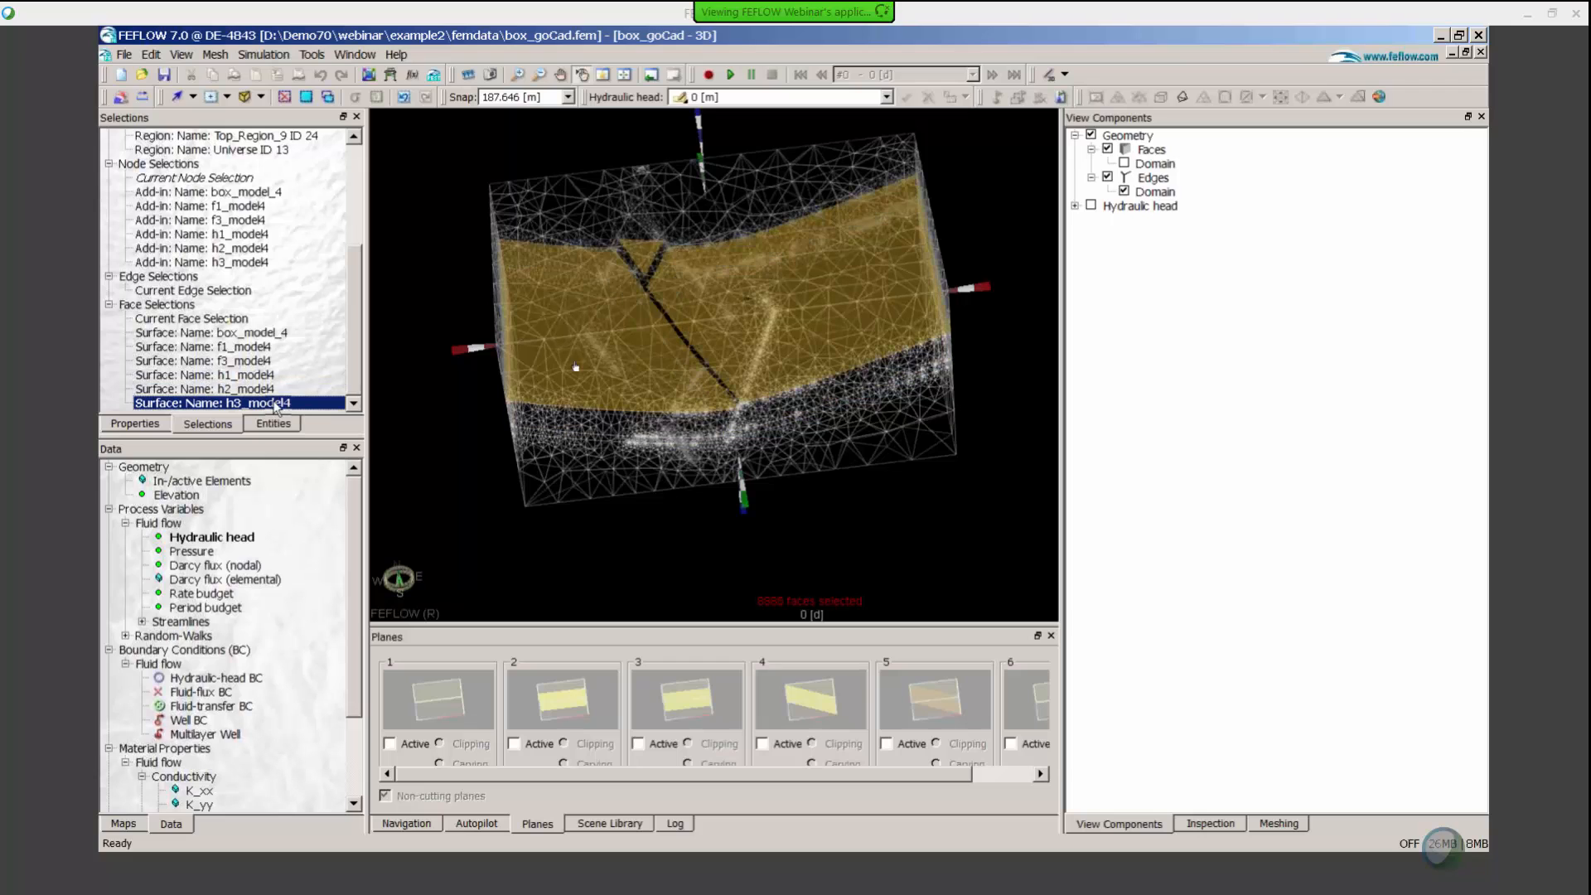
Show the domain faces again and examine the refined mesh along the layers and fault from several angles
{"action": "left_click", "coordinate": [1124, 163]}
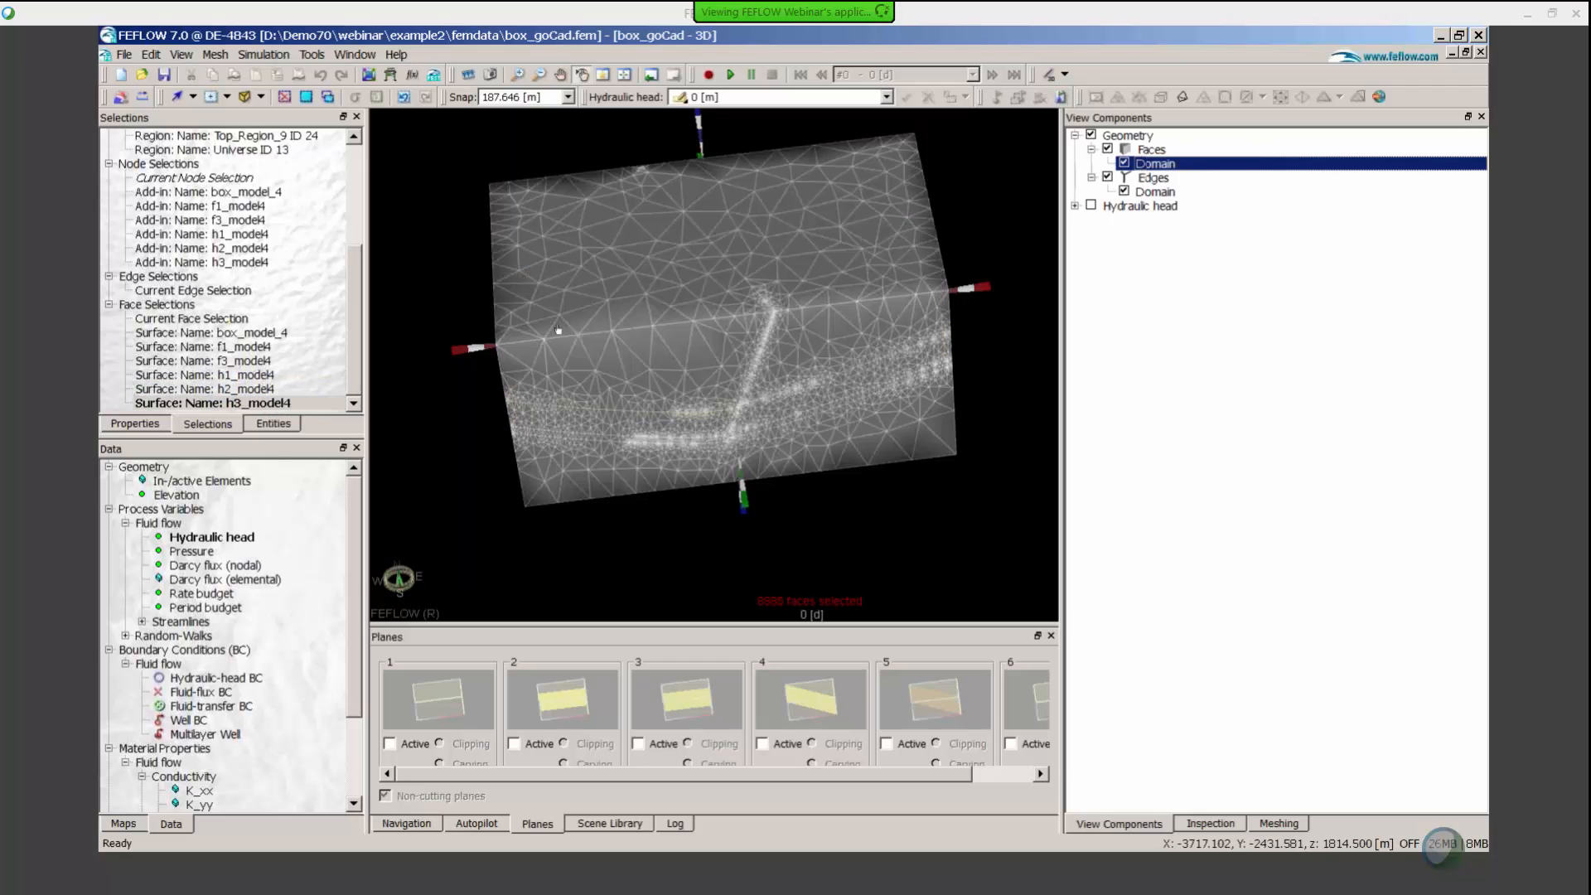
{"action": "left_click_drag", "start_coordinate": [636, 350], "coordinate": [649, 351]}
{"action": "right_click_drag", "start_coordinate": [649, 351], "coordinate": [653, 388]}
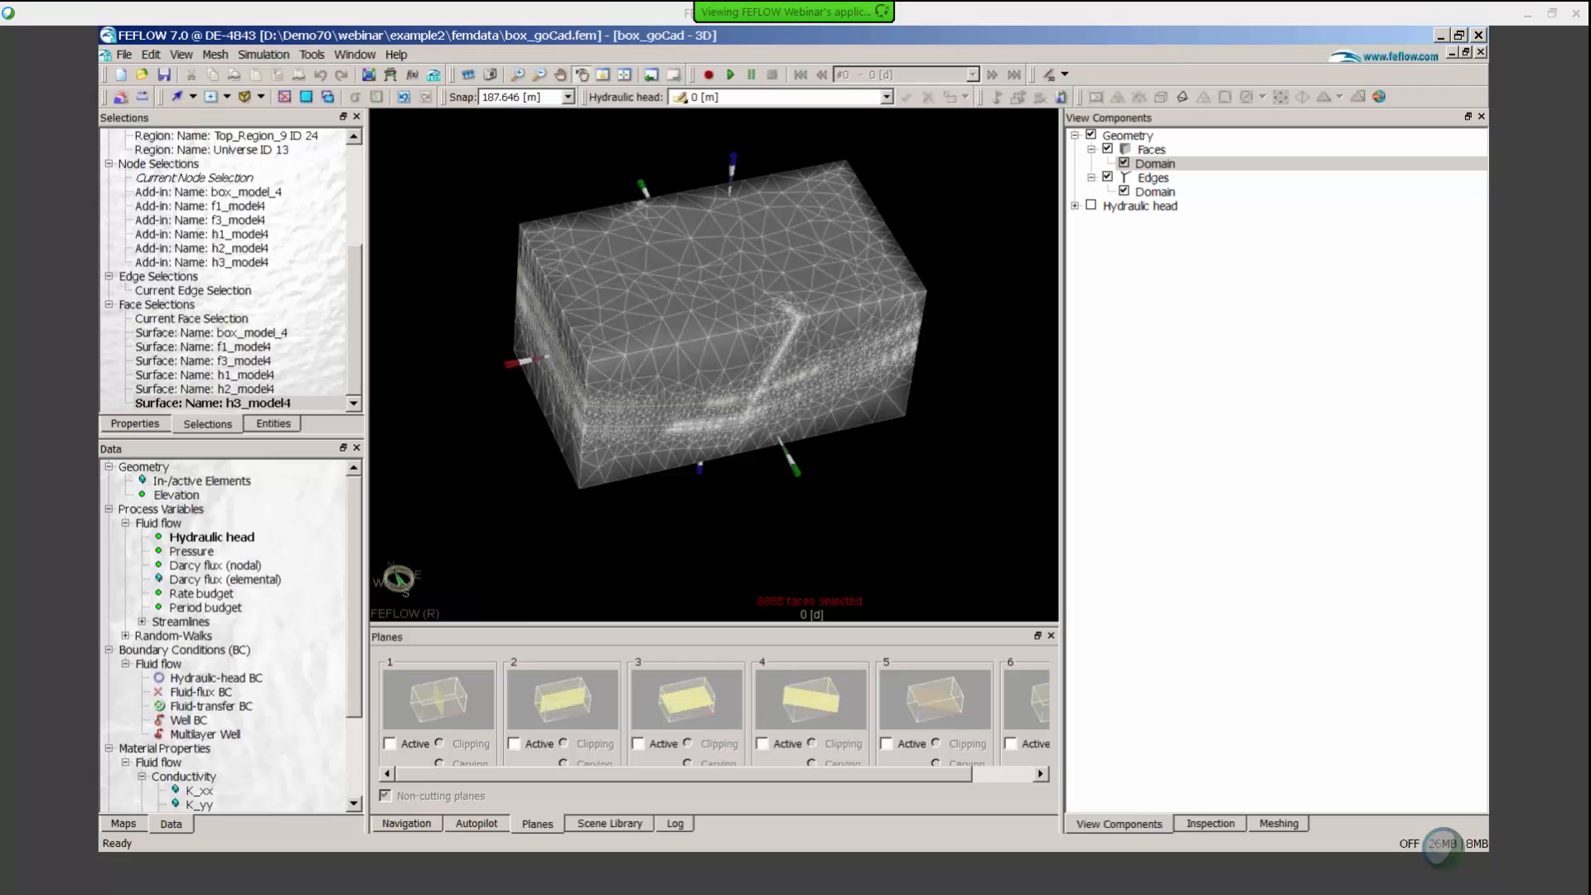
{"action": "right_click_drag", "start_coordinate": [732, 408], "coordinate": [734, 365]}
{"action": "left_click_drag", "start_coordinate": [734, 365], "coordinate": [731, 323]}
{"action": "right_click_drag", "start_coordinate": [732, 323], "coordinate": [734, 343]}
{"action": "left_click_drag", "start_coordinate": [733, 343], "coordinate": [749, 377]}
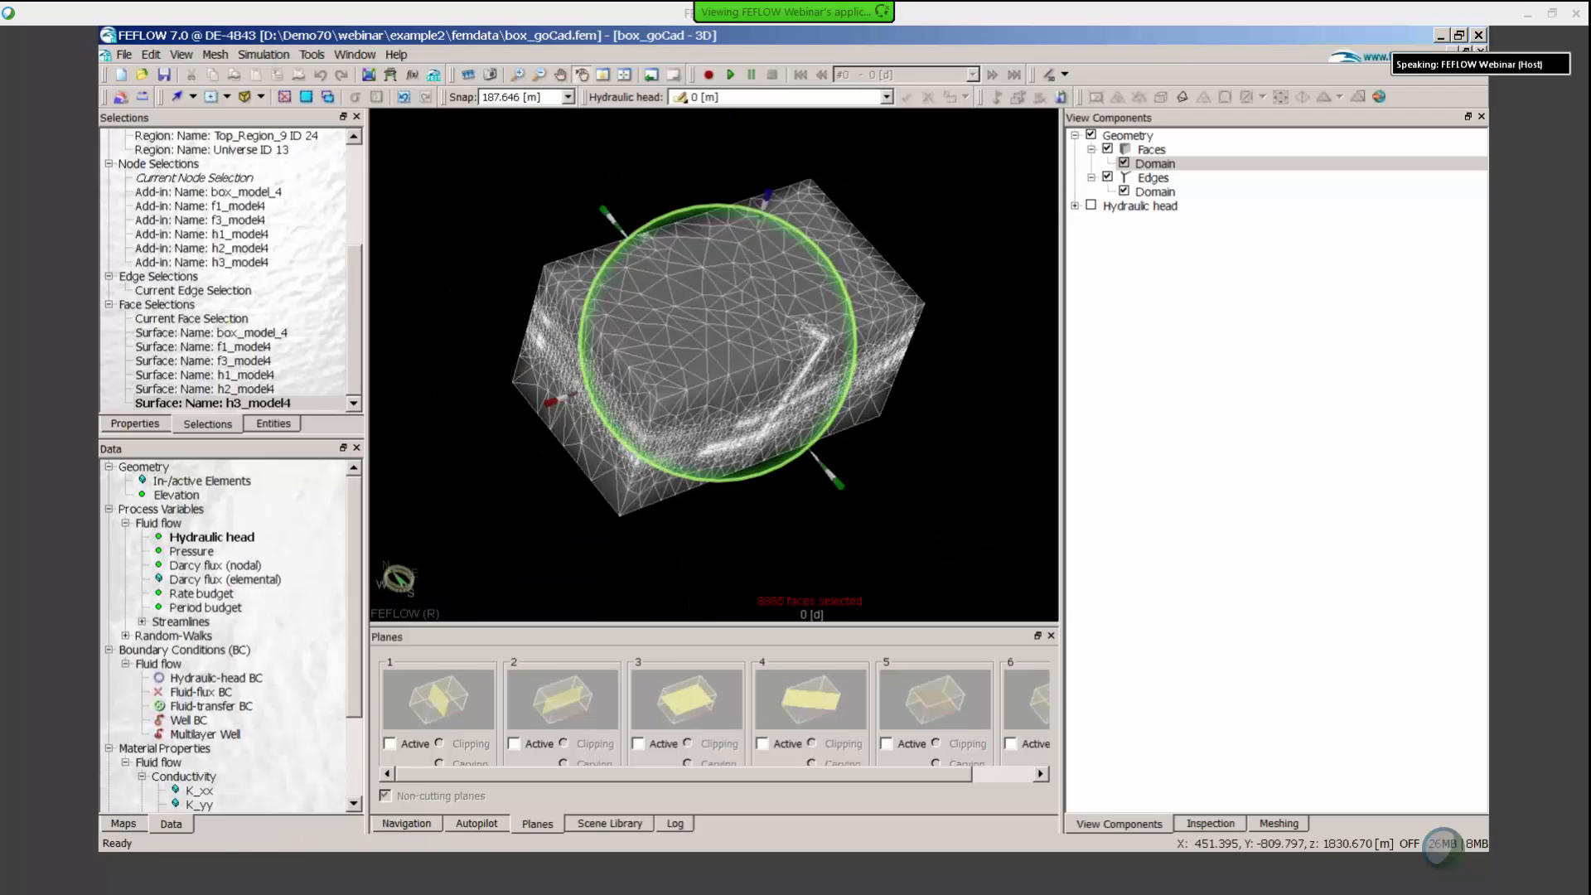
Inspect the mesh refinement where the fault meets the layers on the side of the box
{"action": "left_click_drag", "start_coordinate": [764, 275], "coordinate": [746, 297]}
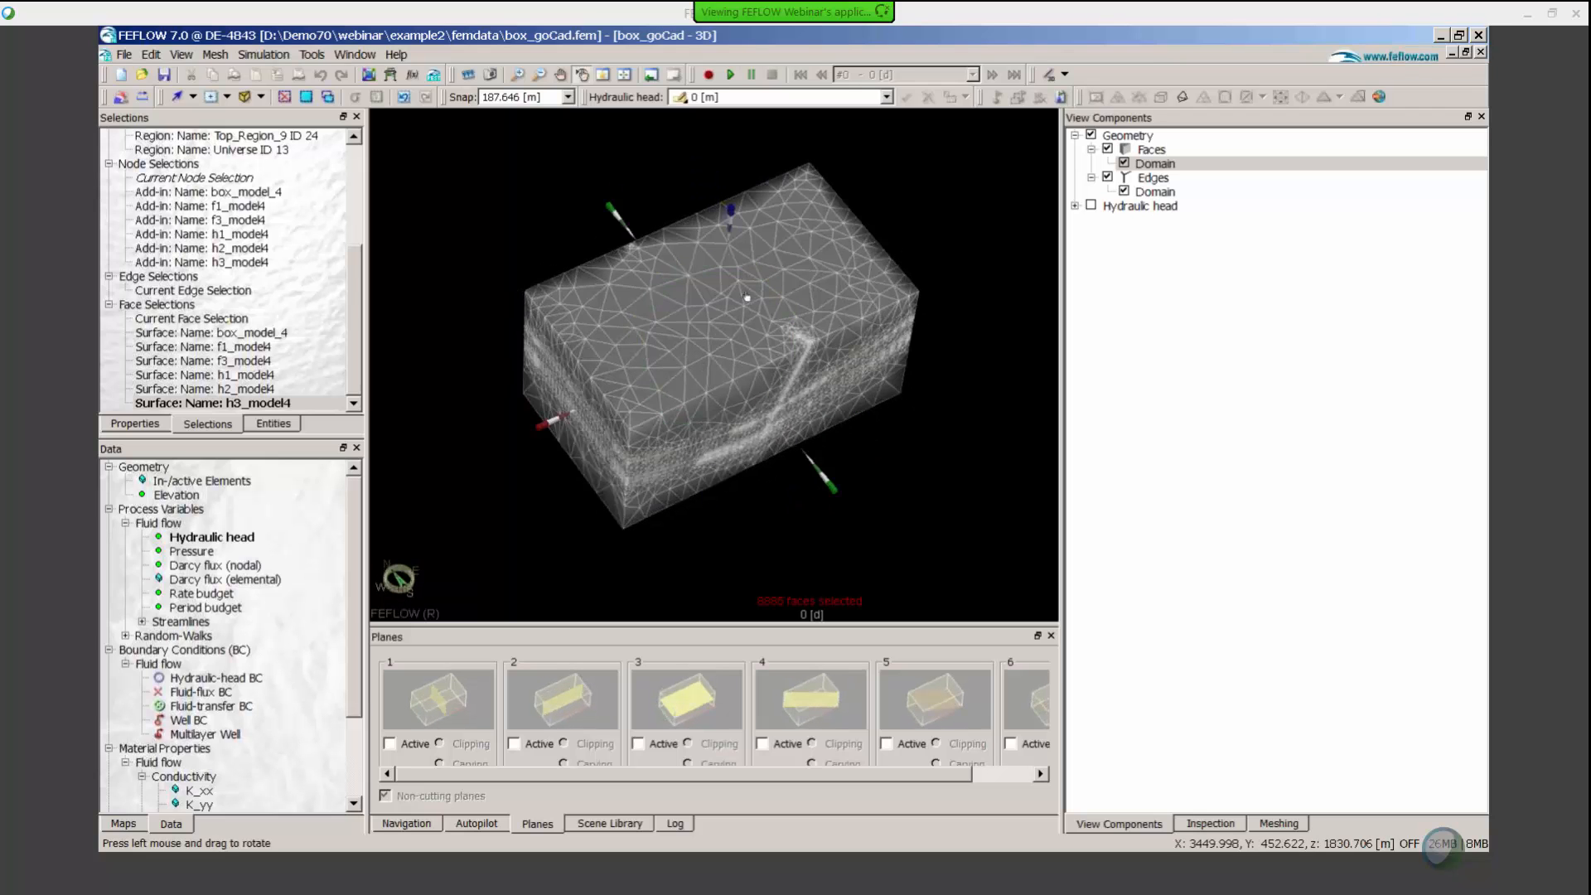
{"action": "right_click_drag", "start_coordinate": [779, 333], "coordinate": [783, 324]}
{"action": "left_click_drag", "start_coordinate": [795, 337], "coordinate": [790, 308]}
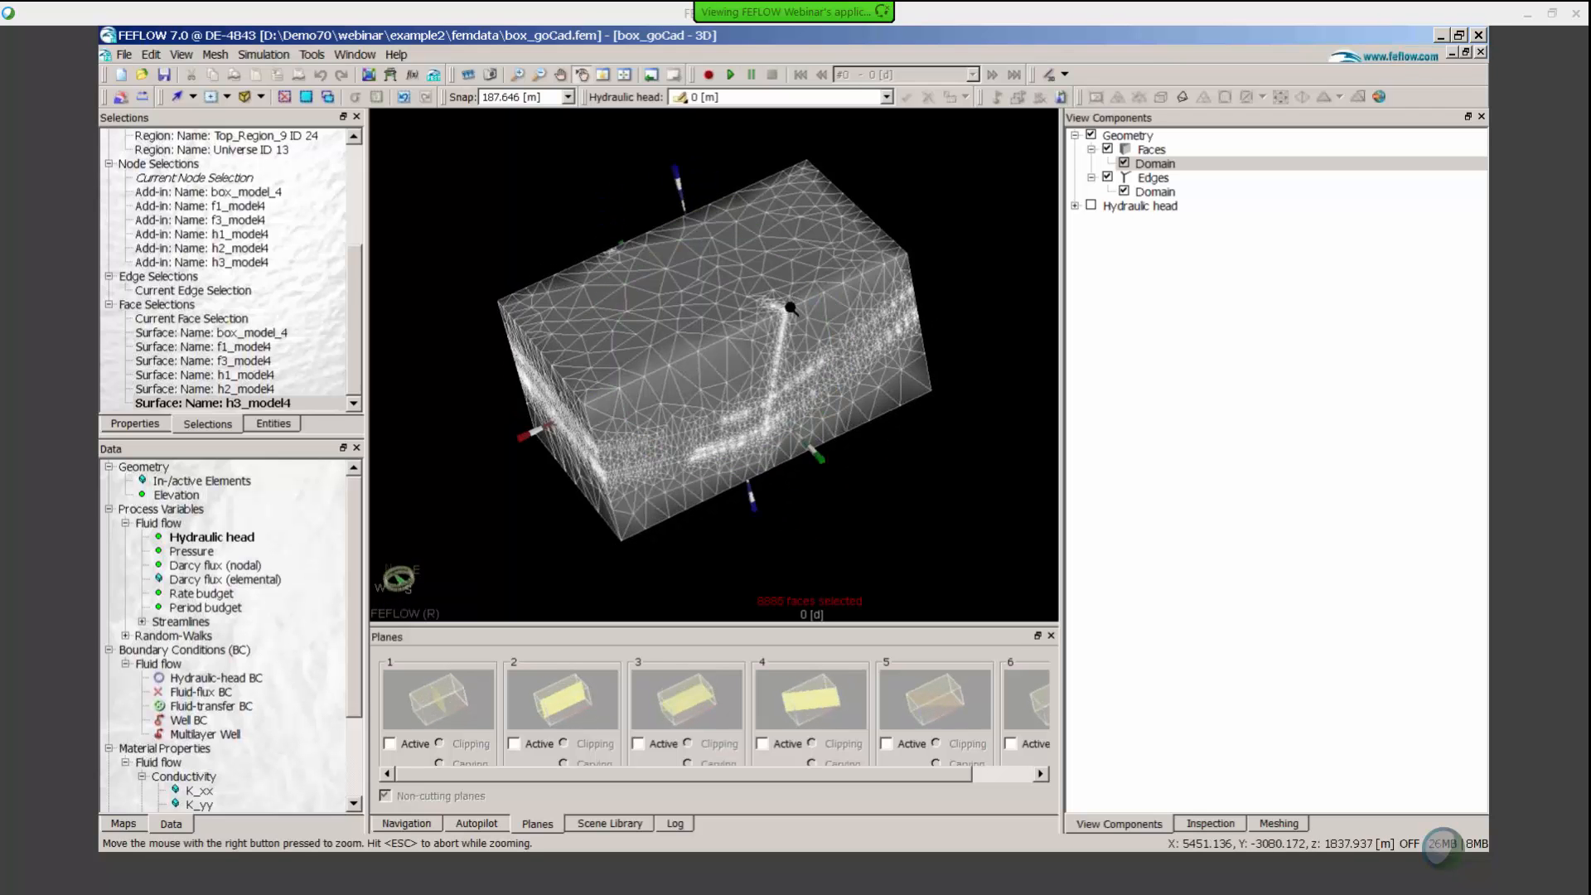
{"action": "right_click_drag", "start_coordinate": [789, 307], "coordinate": [791, 292]}
{"action": "left_click_drag", "start_coordinate": [791, 315], "coordinate": [778, 357]}
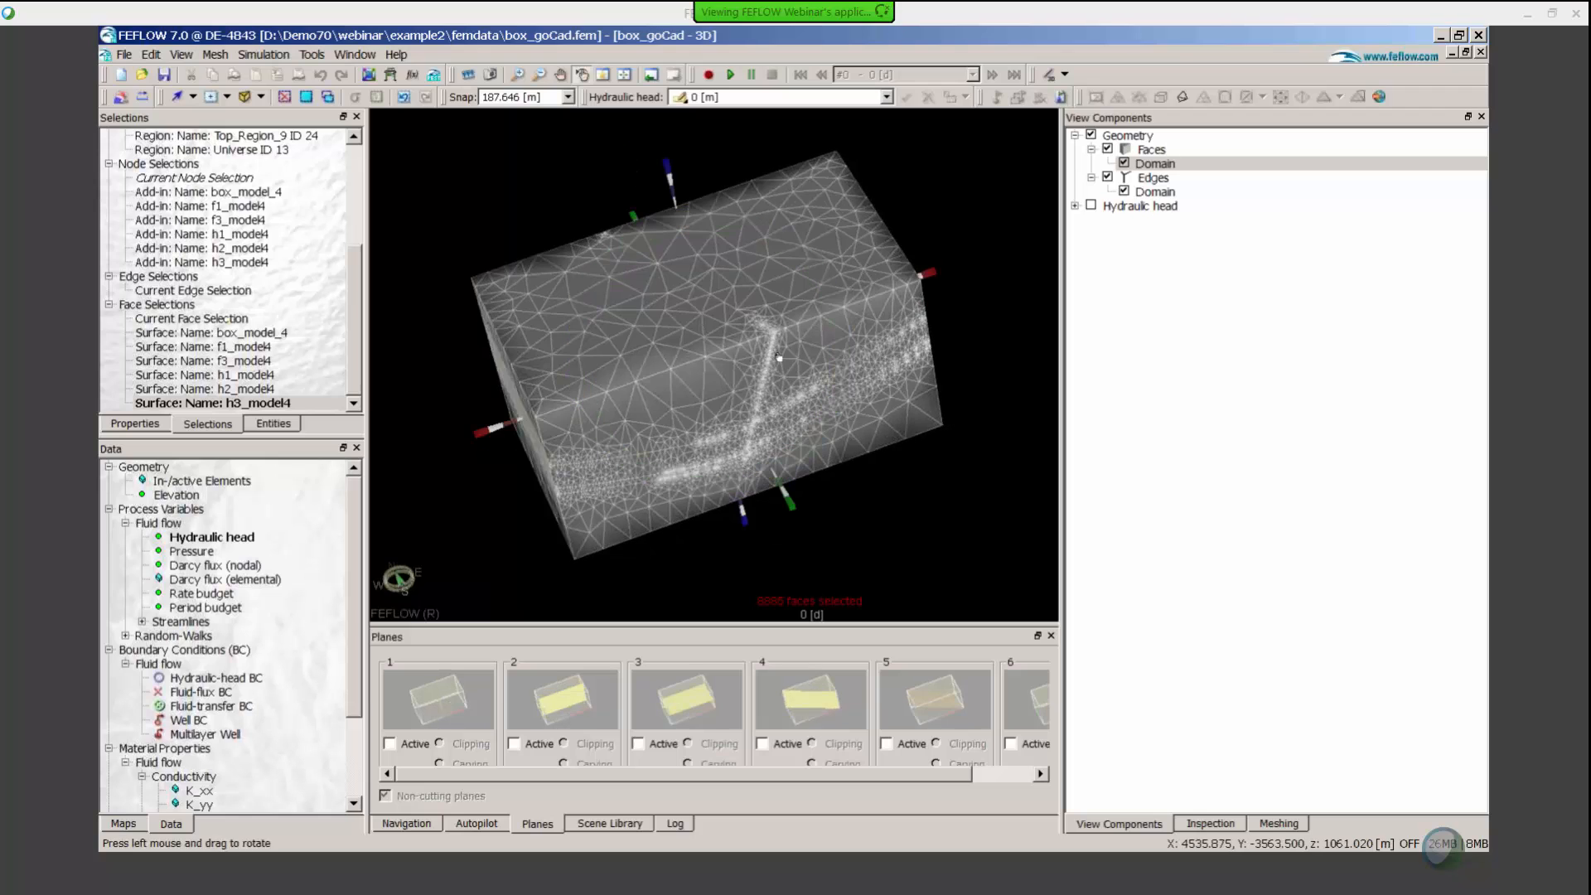
Show the TetGen meshing settings and add the Top_Region_1 element selection to the mesh items for local remeshing
{"action": "left_click", "coordinate": [1280, 823]}
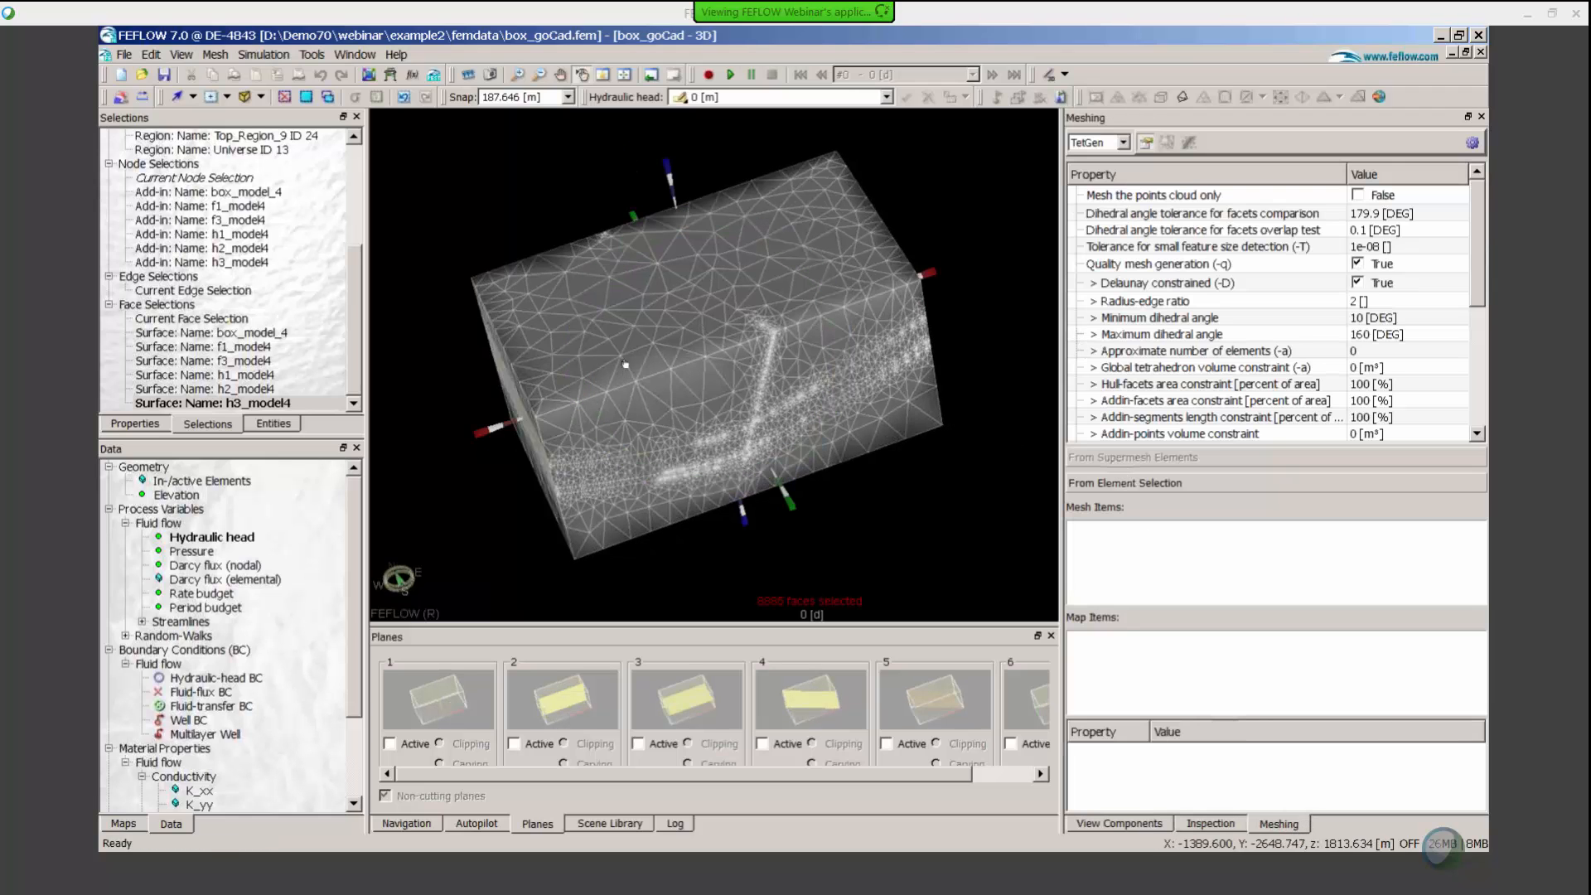
{"action": "left_click_drag", "start_coordinate": [625, 363], "coordinate": [634, 319]}
{"action": "scroll", "coordinate": [318, 263], "scroll_direction": "up", "scroll_amount": 3}
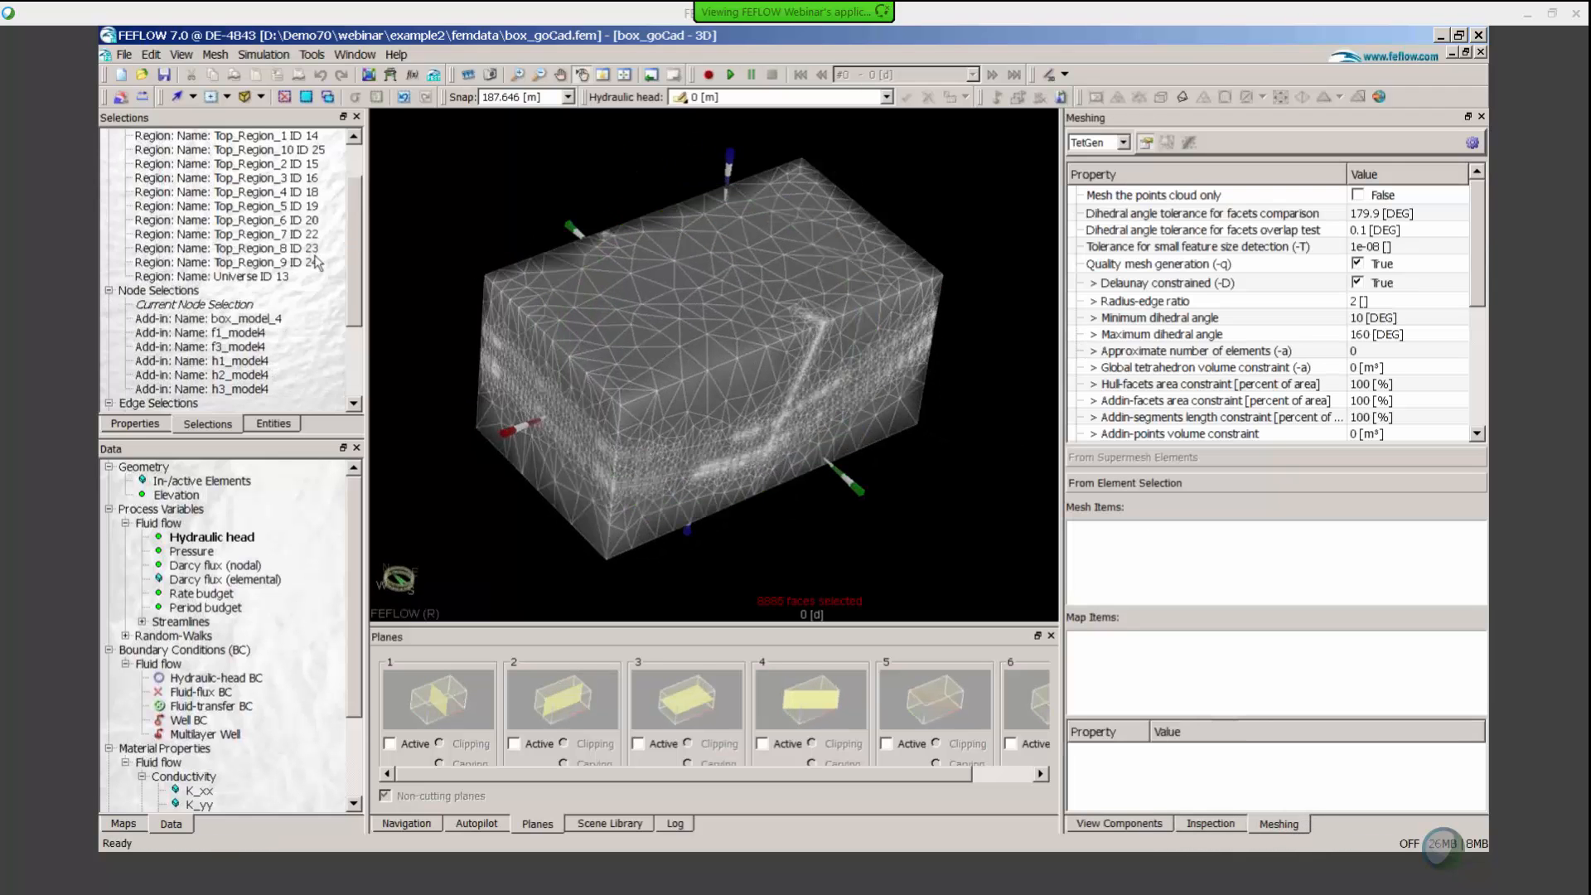
{"action": "scroll", "coordinate": [317, 263], "scroll_direction": "up", "scroll_amount": 2}
{"action": "left_click", "coordinate": [262, 165]}
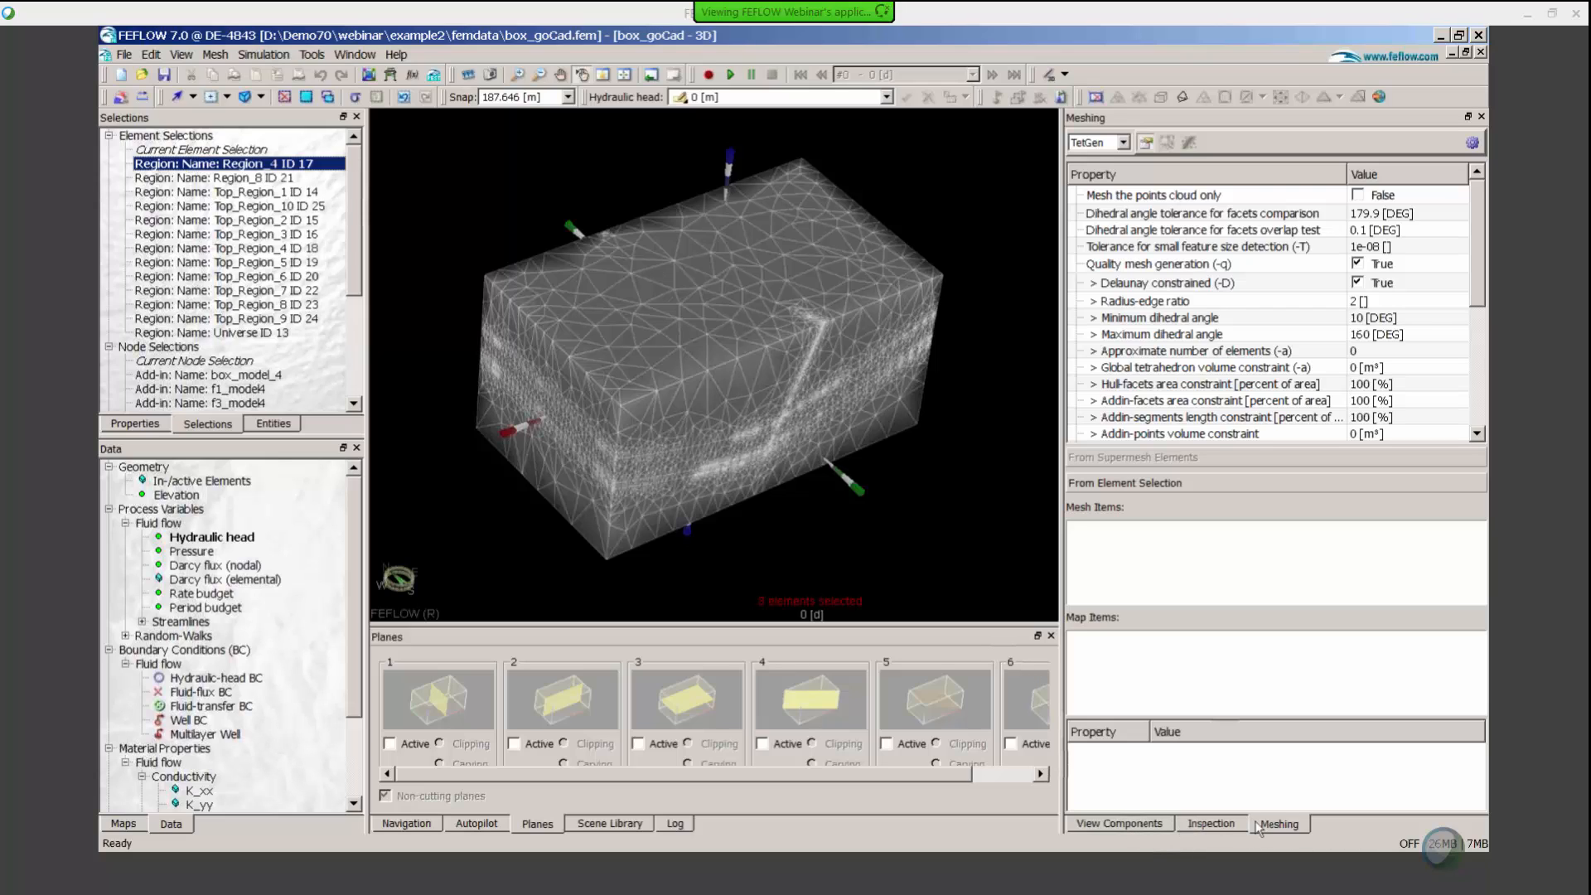
{"action": "left_click", "coordinate": [317, 177]}
{"action": "left_click", "coordinate": [258, 193]}
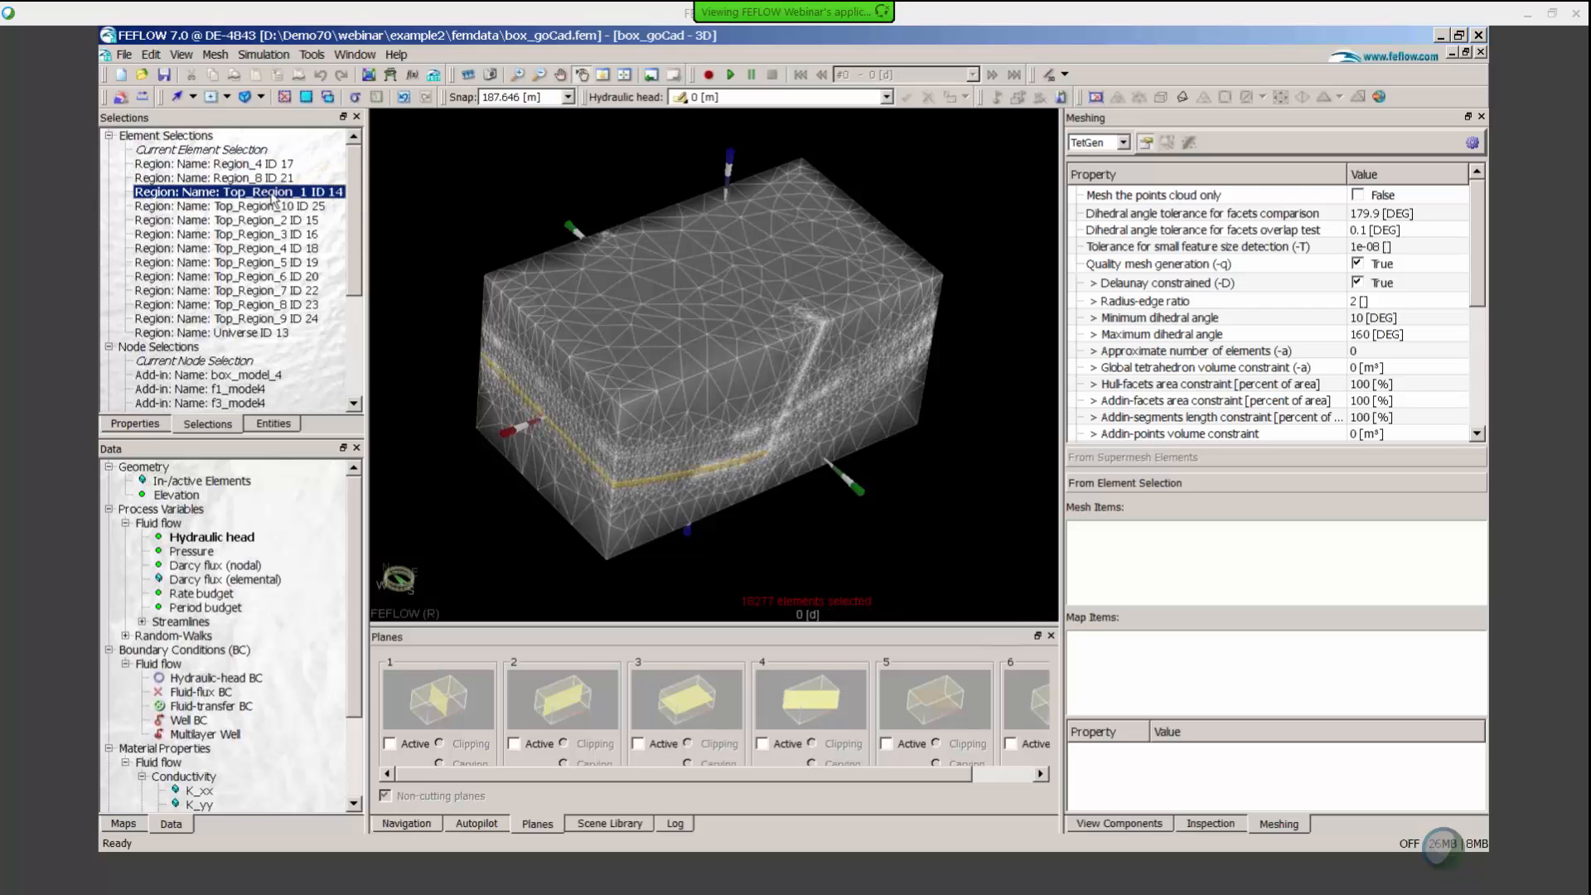
{"action": "left_click_drag", "start_coordinate": [273, 195], "coordinate": [1222, 580]}
{"action": "left_click", "coordinate": [1076, 528]}
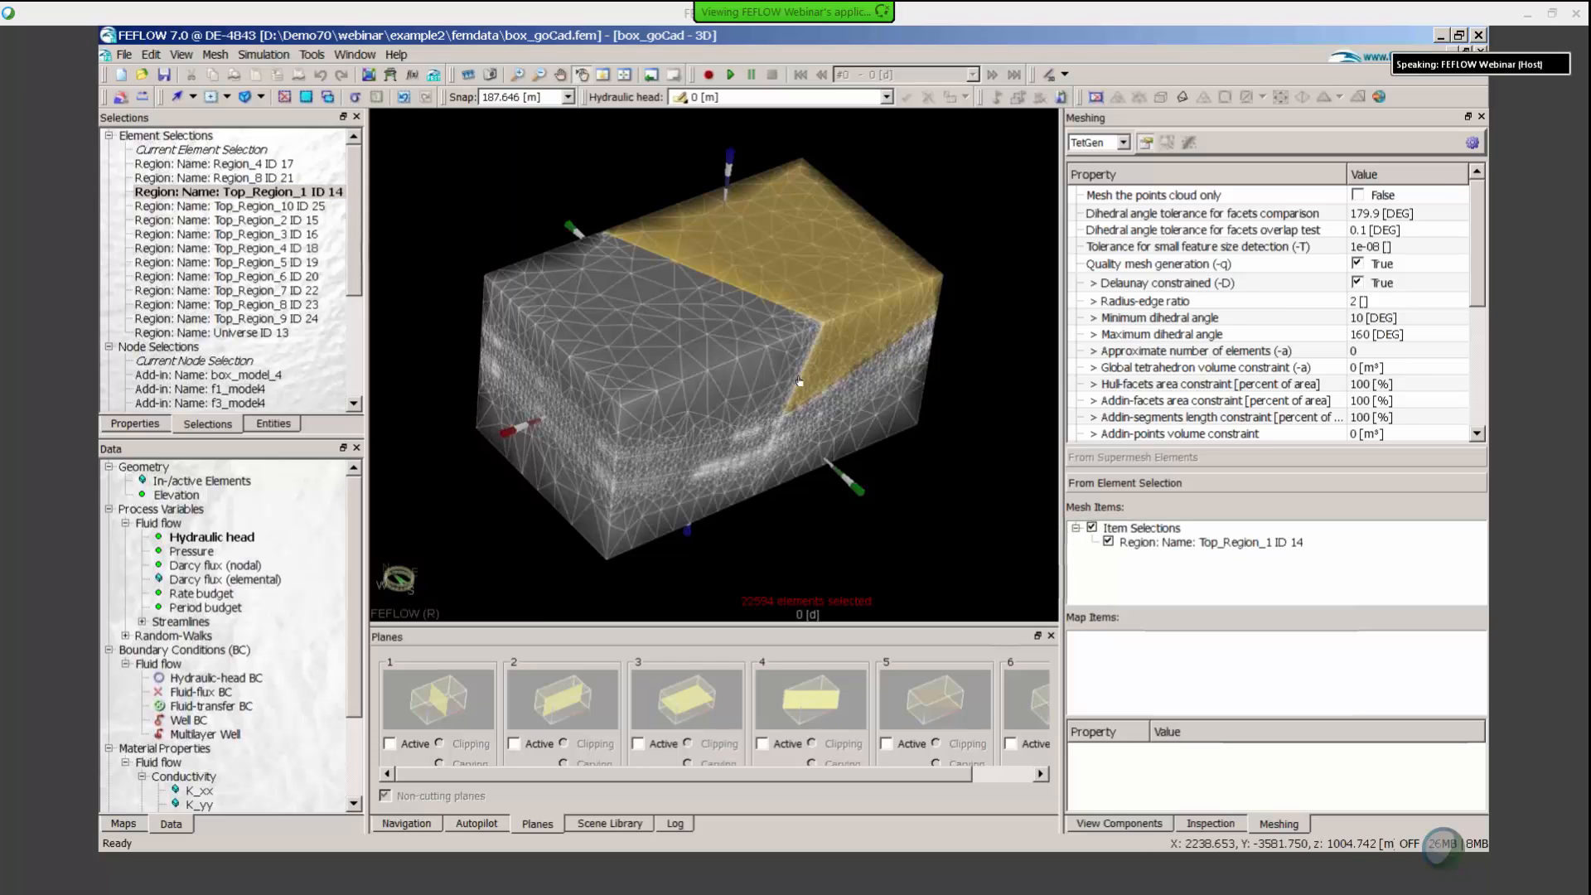
Set the global tetrahedron volume constraint for the TetGen mesh to 100000 m³
{"action": "scroll", "coordinate": [1409, 398], "scroll_direction": "down", "scroll_amount": 3}
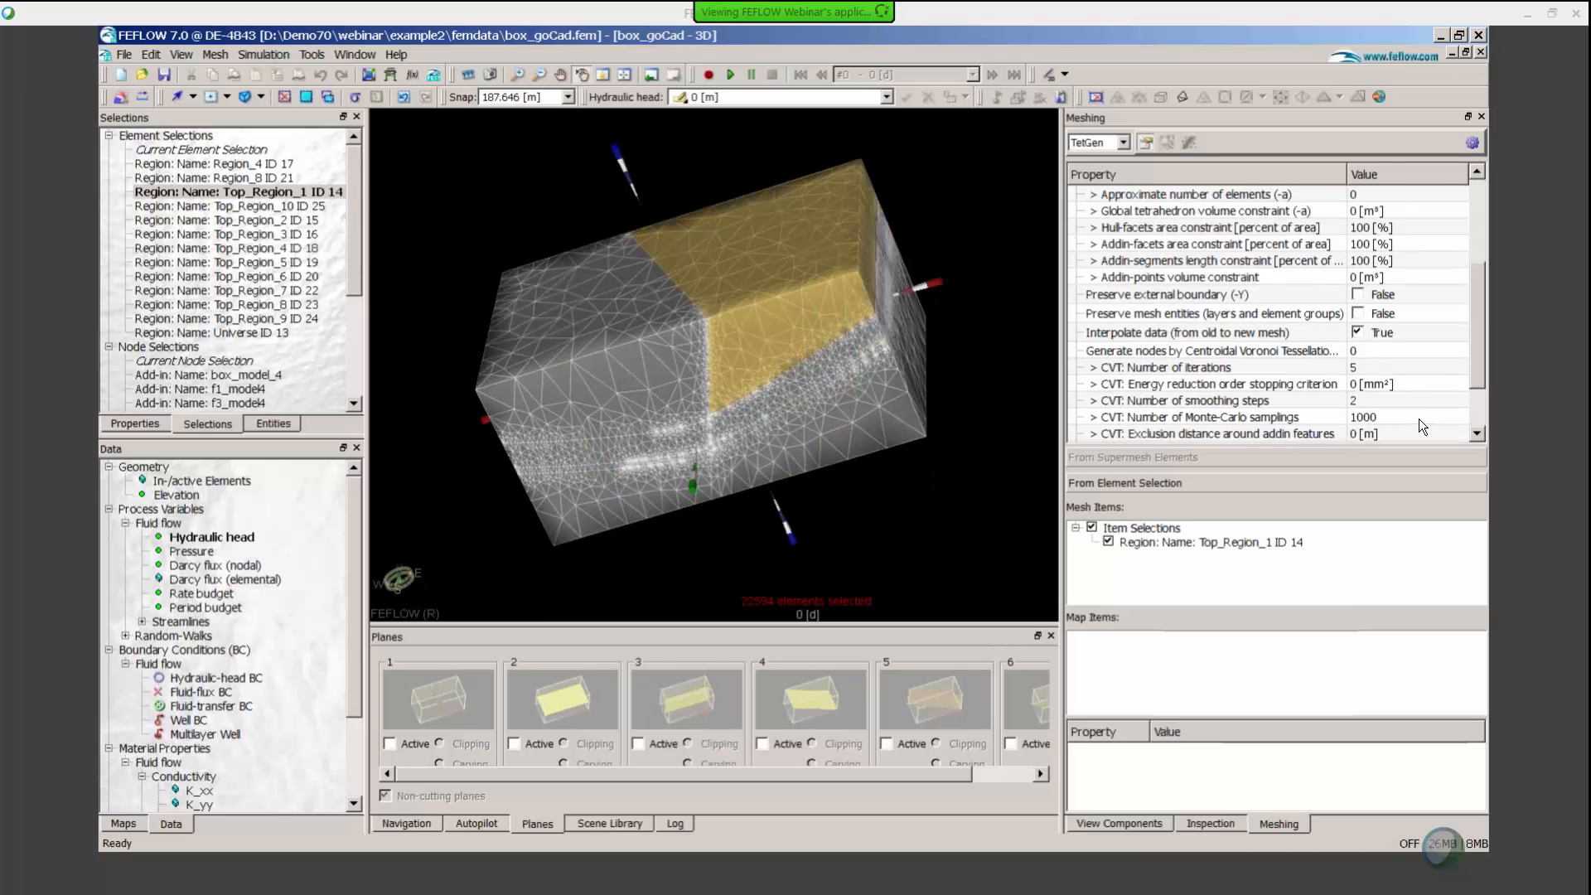
{"action": "scroll", "coordinate": [1380, 358], "scroll_direction": "up", "scroll_amount": 1}
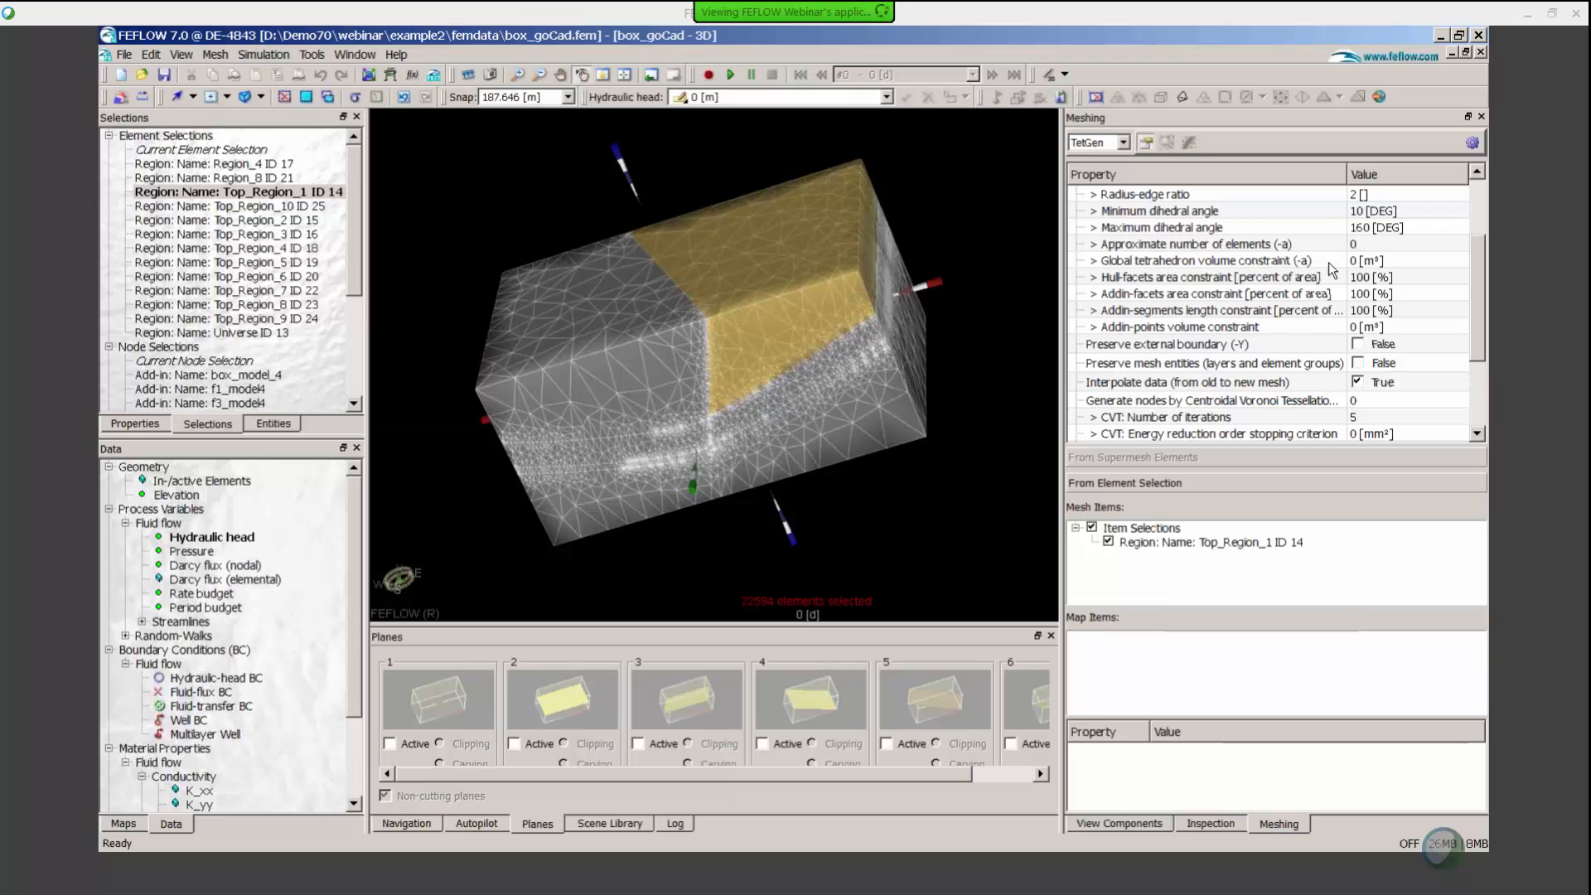
{"action": "left_click", "coordinate": [1359, 260]}
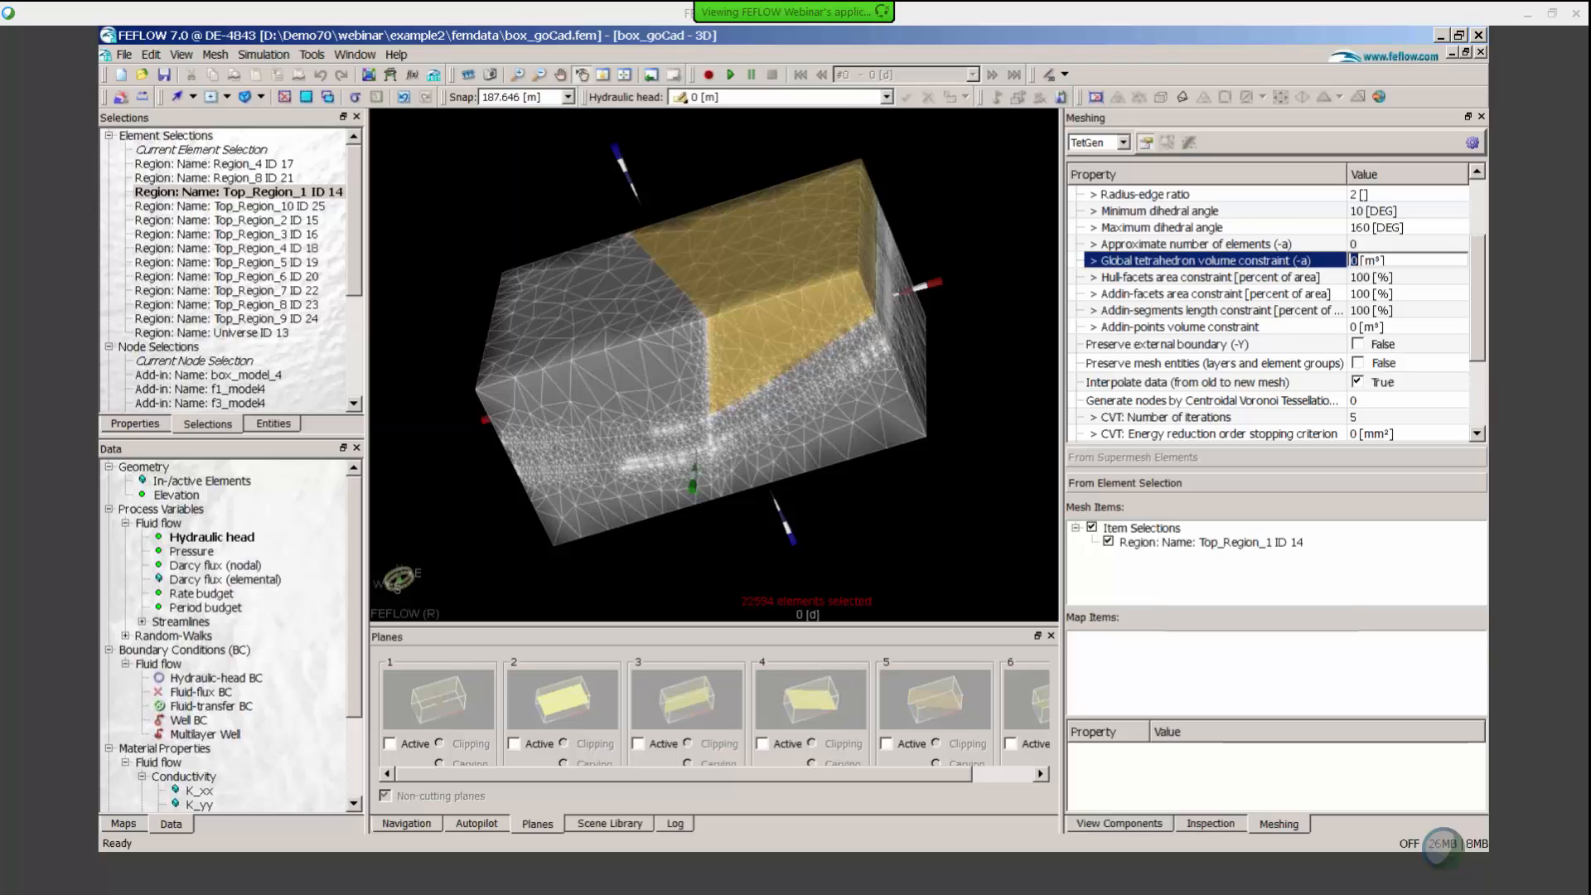
{"action": "type", "text": "1e5"}
{"action": "key", "text": "Return"}
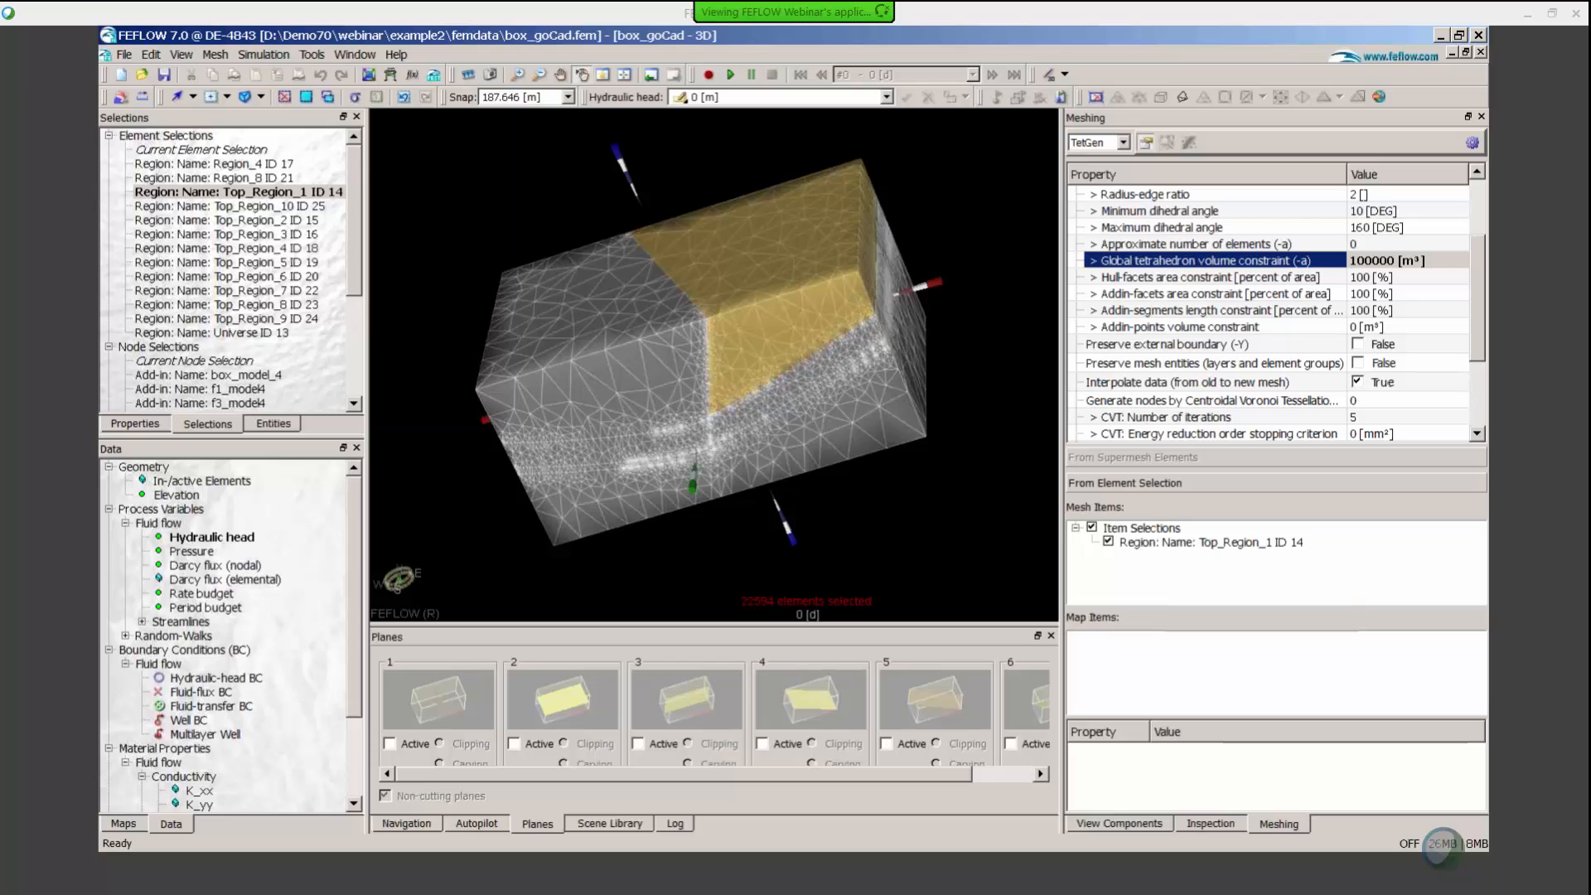
View the highlighted Top_Region_1 from other angles and clear the current element selection in the model
{"action": "left_click_drag", "start_coordinate": [812, 384], "coordinate": [738, 263]}
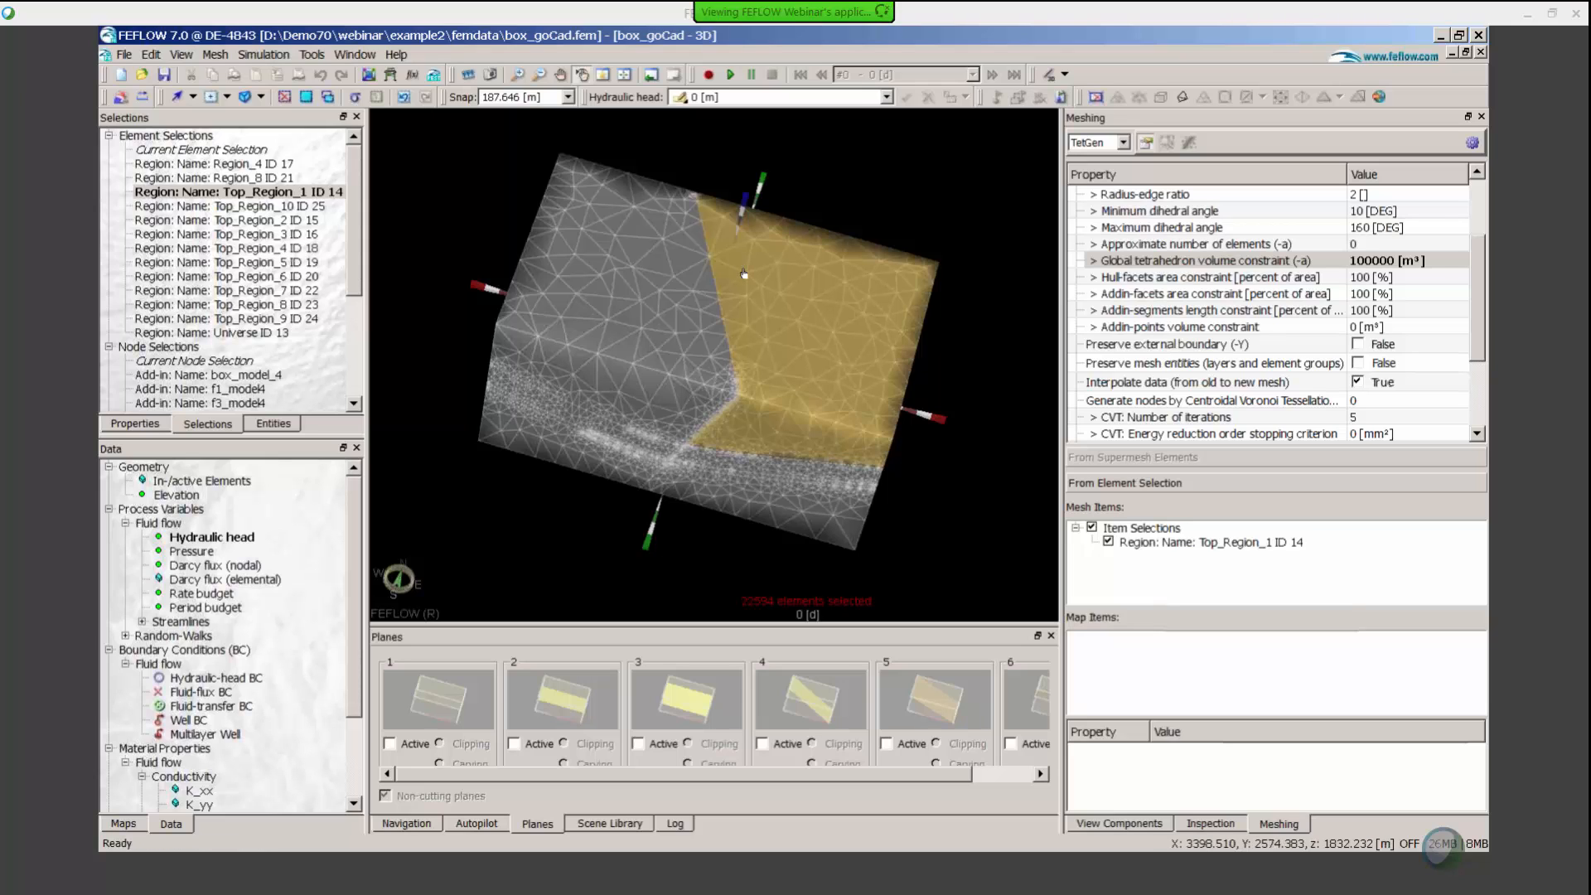
{"action": "left_click_drag", "start_coordinate": [797, 413], "coordinate": [768, 392]}
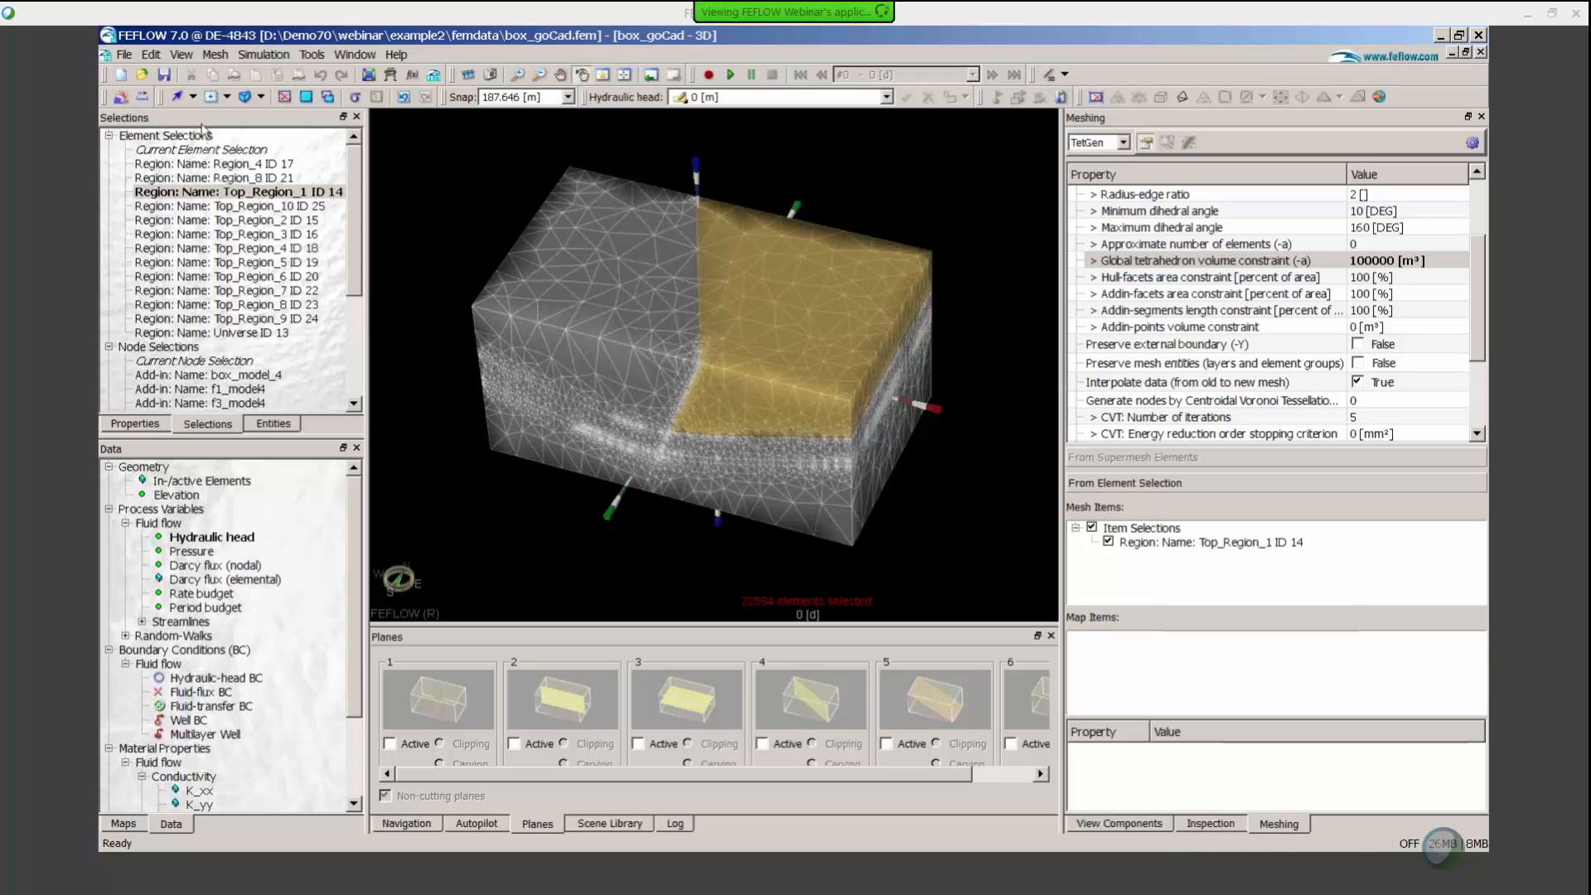
{"action": "left_click", "coordinate": [207, 135]}
{"action": "left_click", "coordinate": [284, 96]}
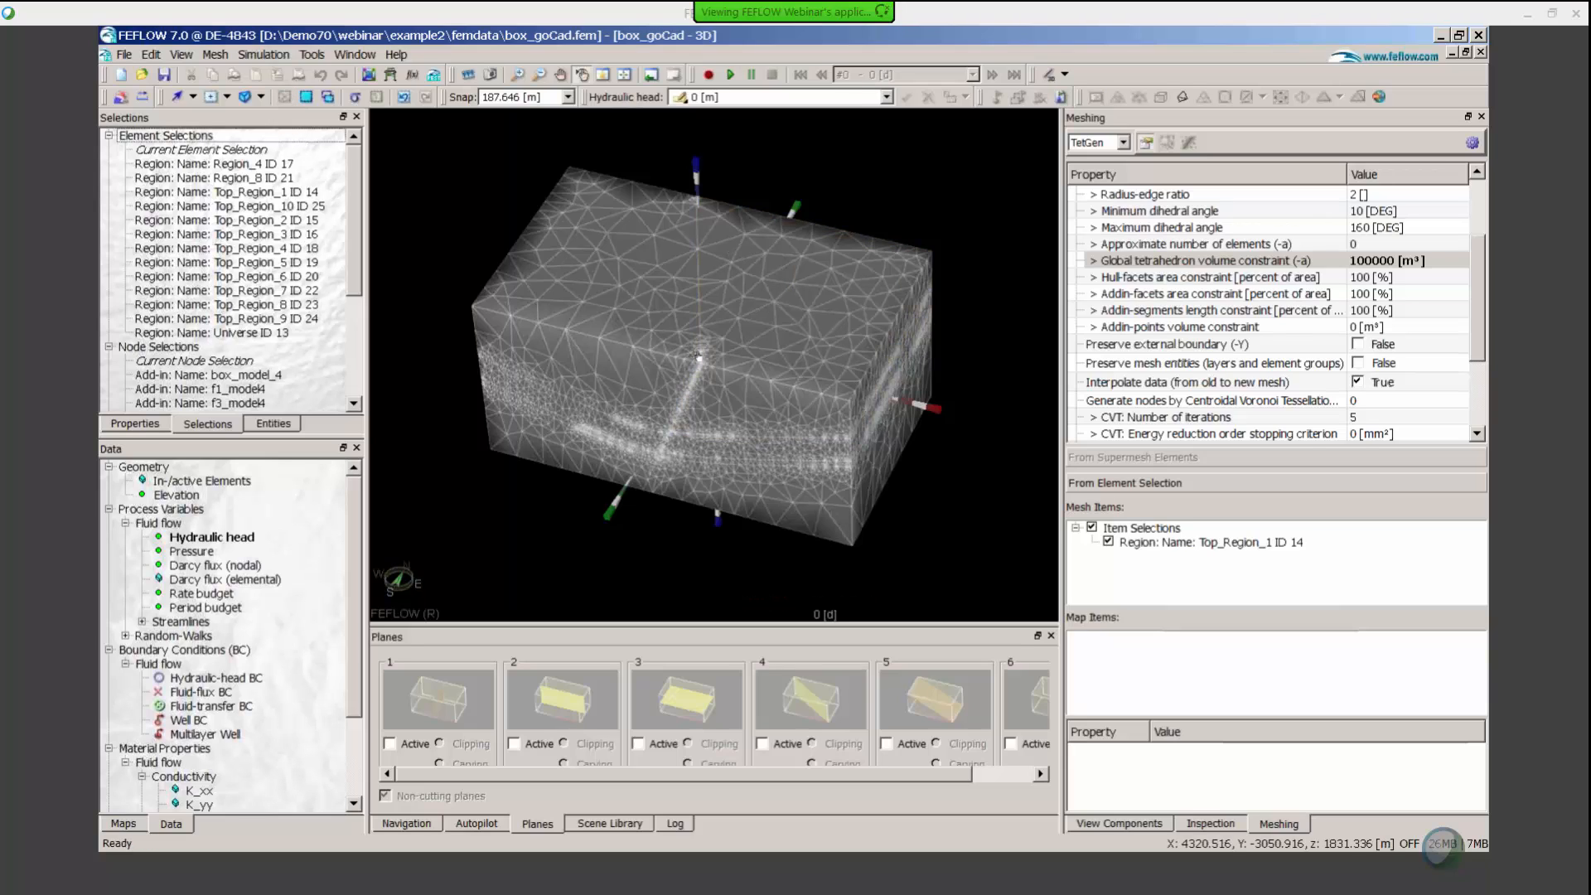